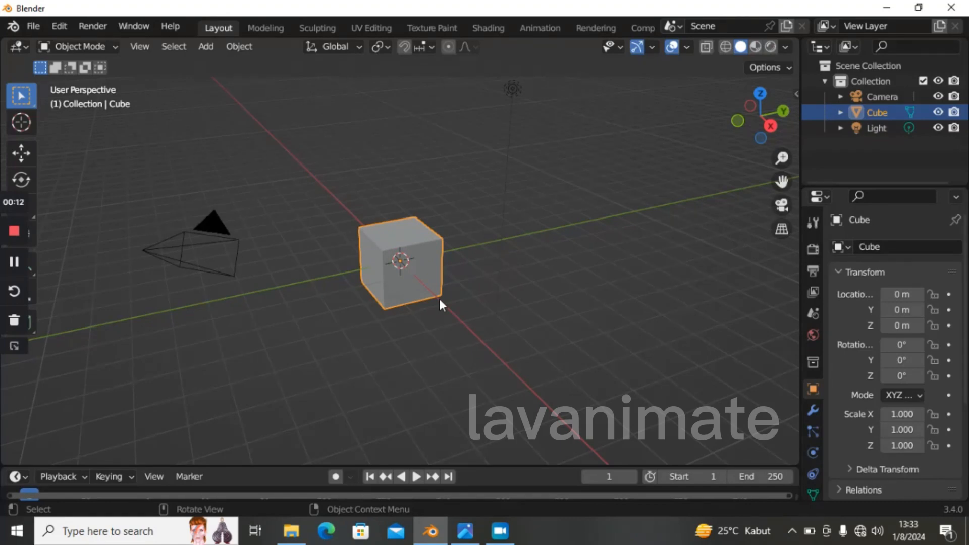
- Add a Bevel modifier to the cube with a 0.02 m amount and 2 segments, and apply the cube's rotation and scale
scroll(421, 277, down, 2)
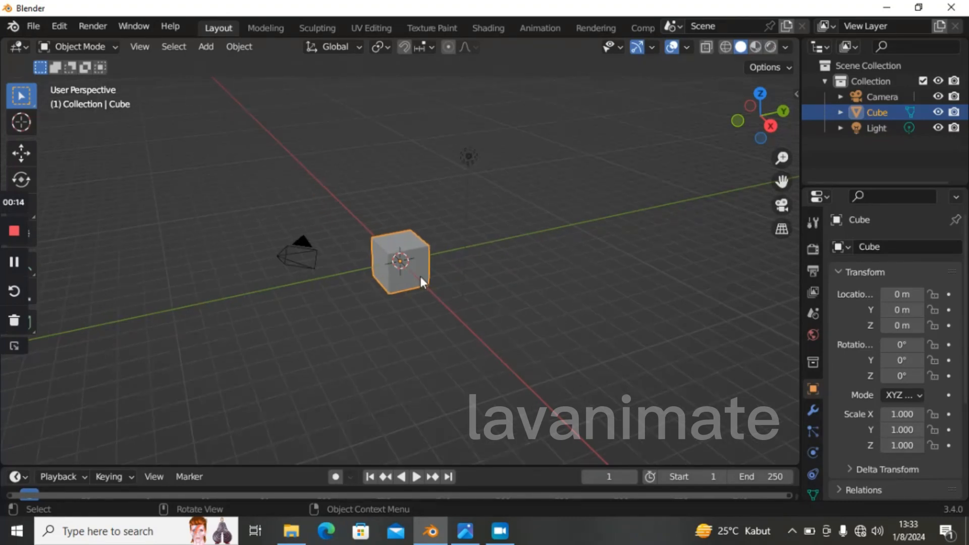
scroll(420, 277, up, 6)
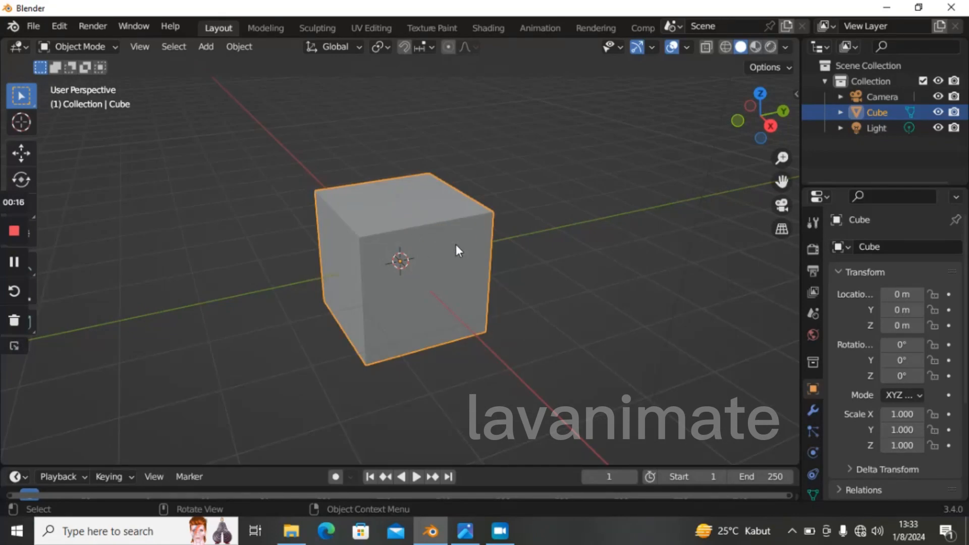
click(813, 410)
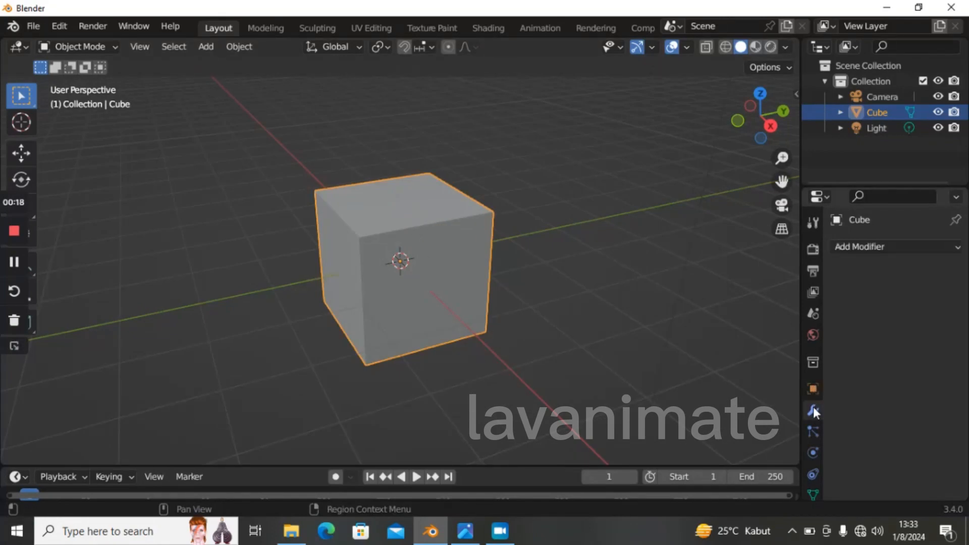
click(866, 247)
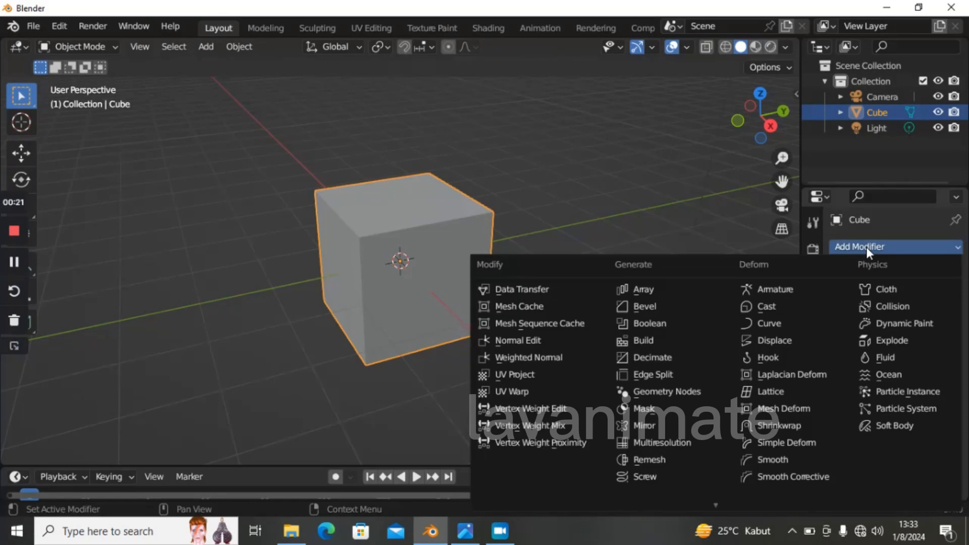
click(694, 310)
drag(912, 330, 878, 330)
click(935, 330)
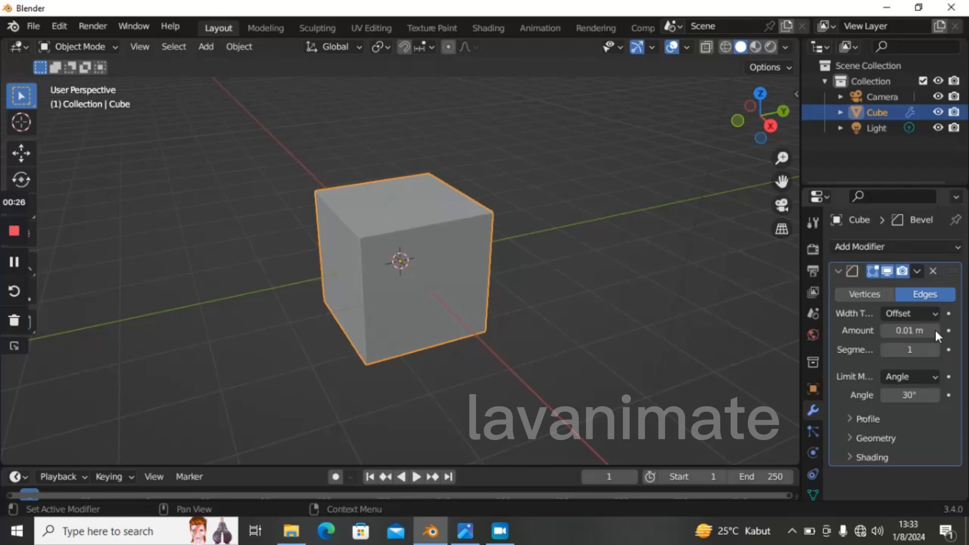
click(935, 331)
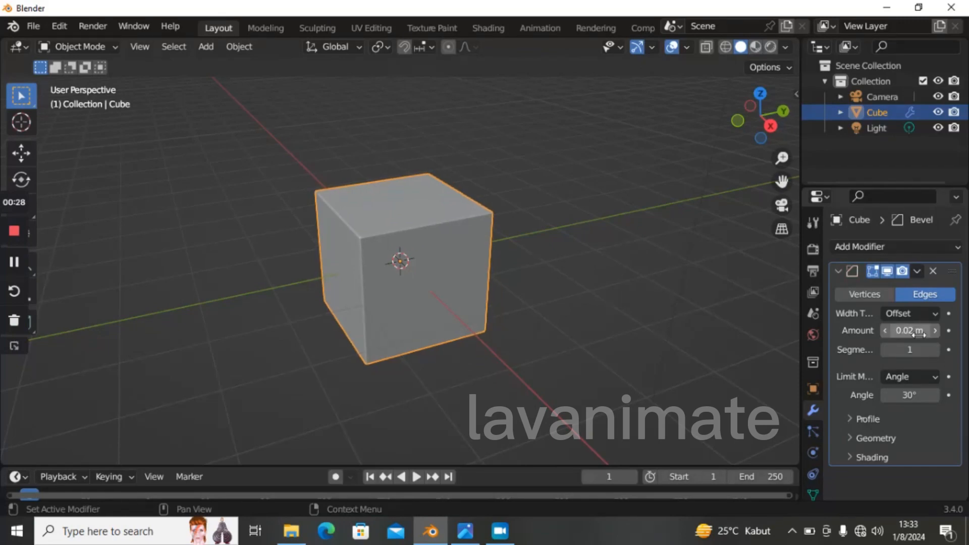
click(936, 350)
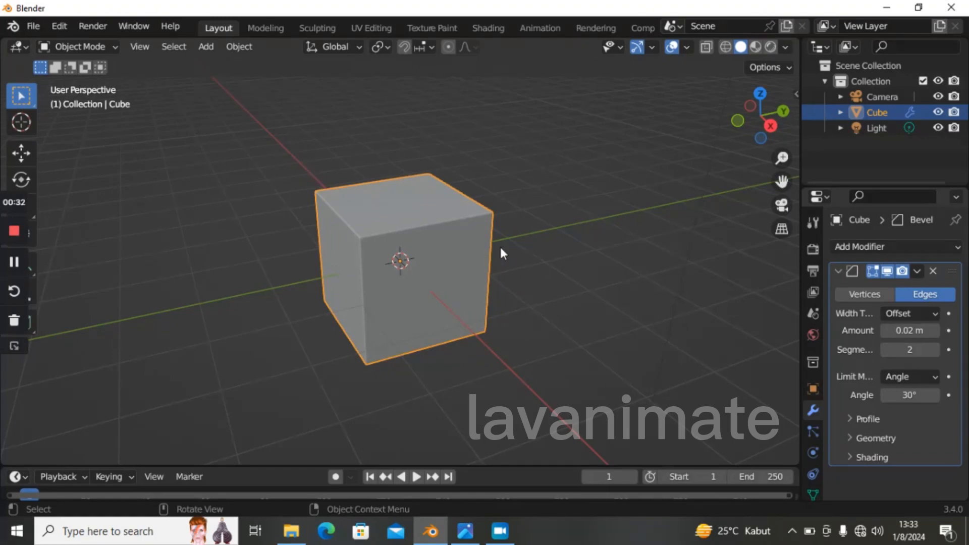
key(ctrl+a)
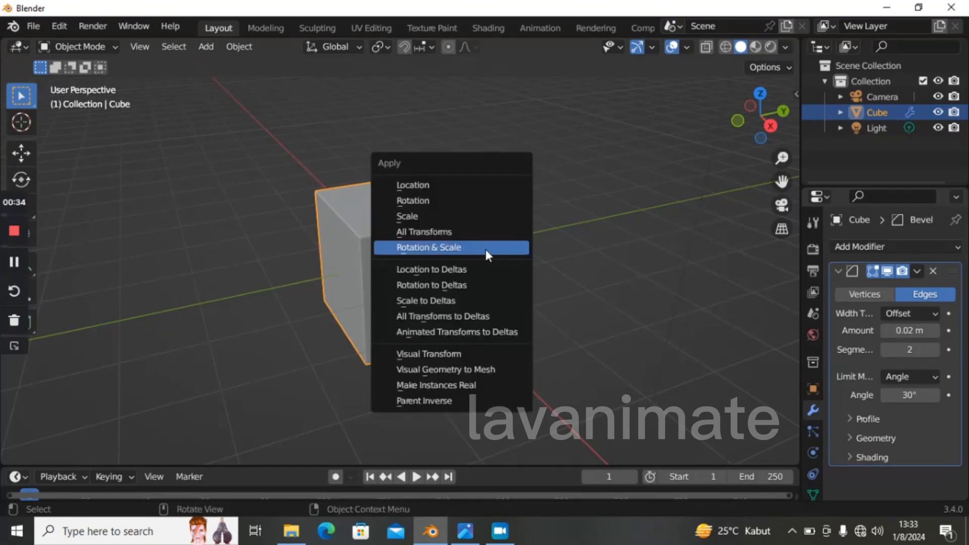
click(486, 250)
- Extrude the cube's top face upward about 0.07 m and scale the new face up to about 1.39 to form a flared rim
key(Tab)
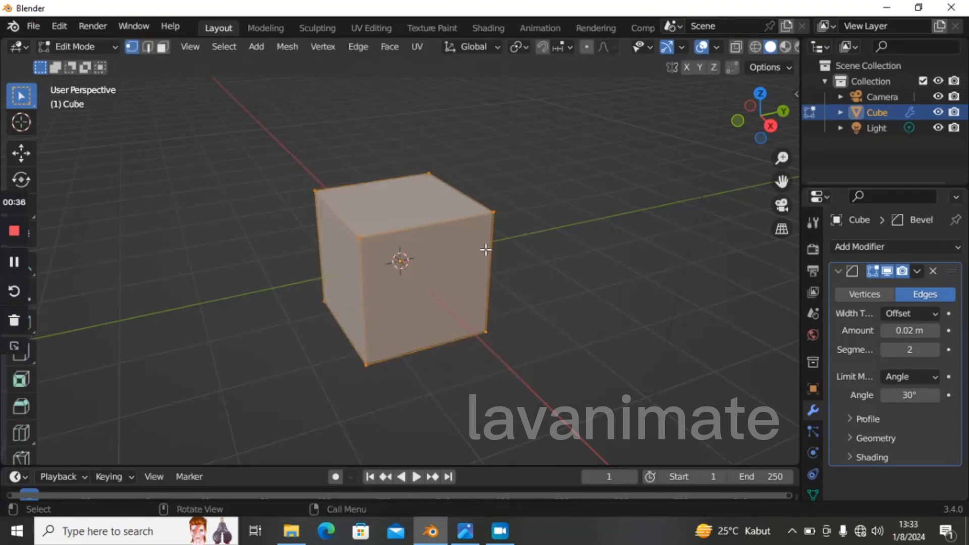
click(162, 47)
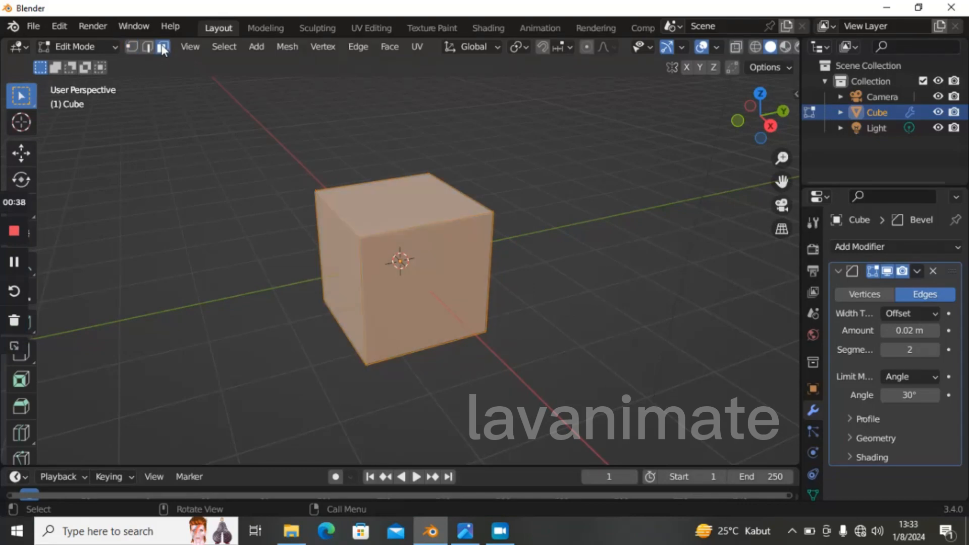
click(361, 196)
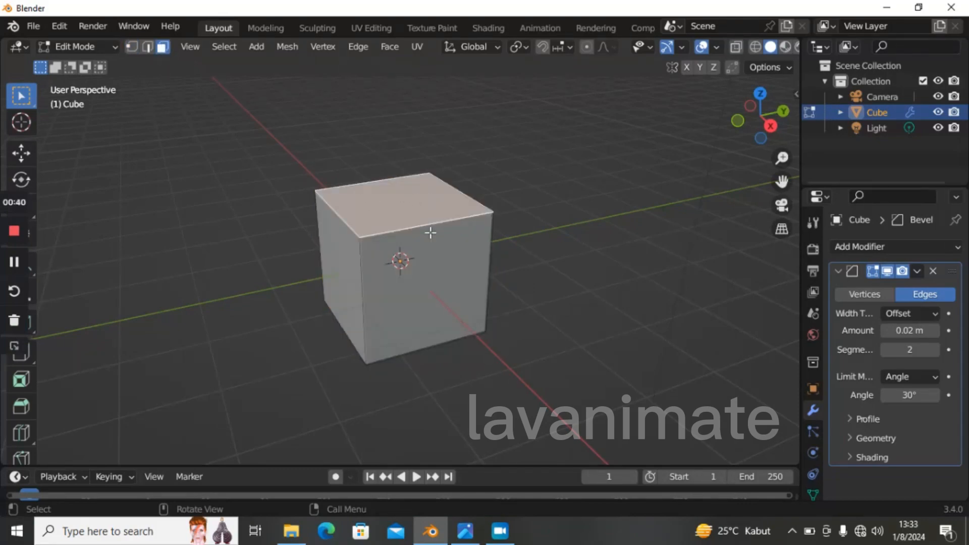
key(grave)
click(428, 286)
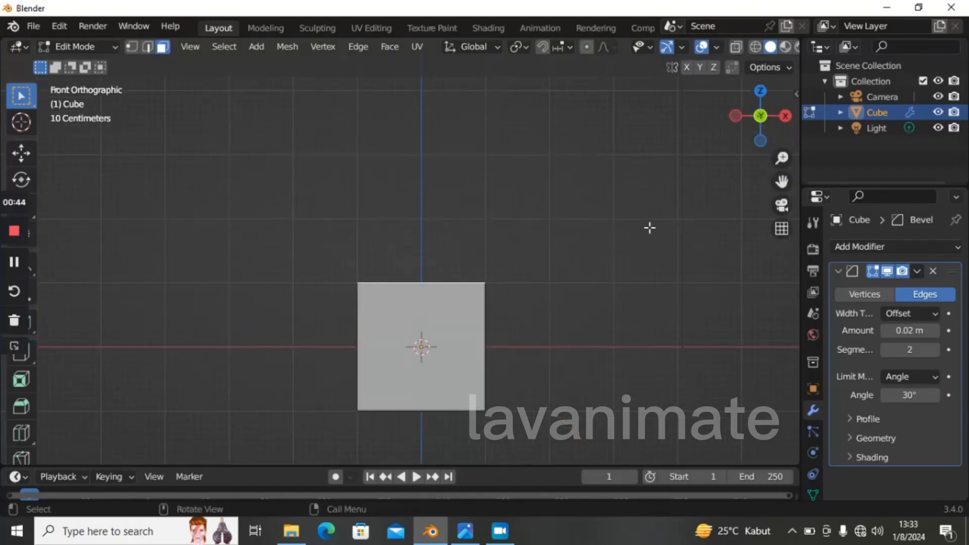
scroll(640, 249, up, 3)
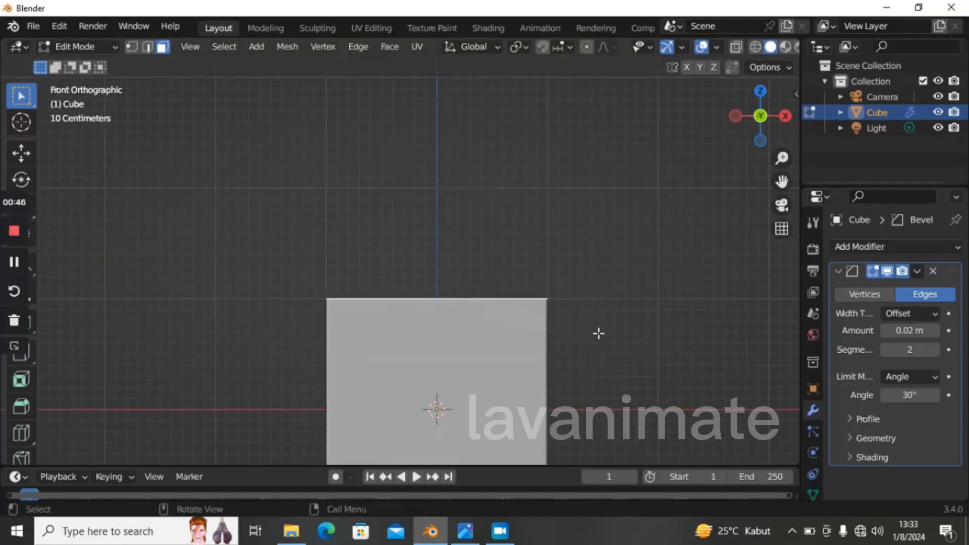
key(e)
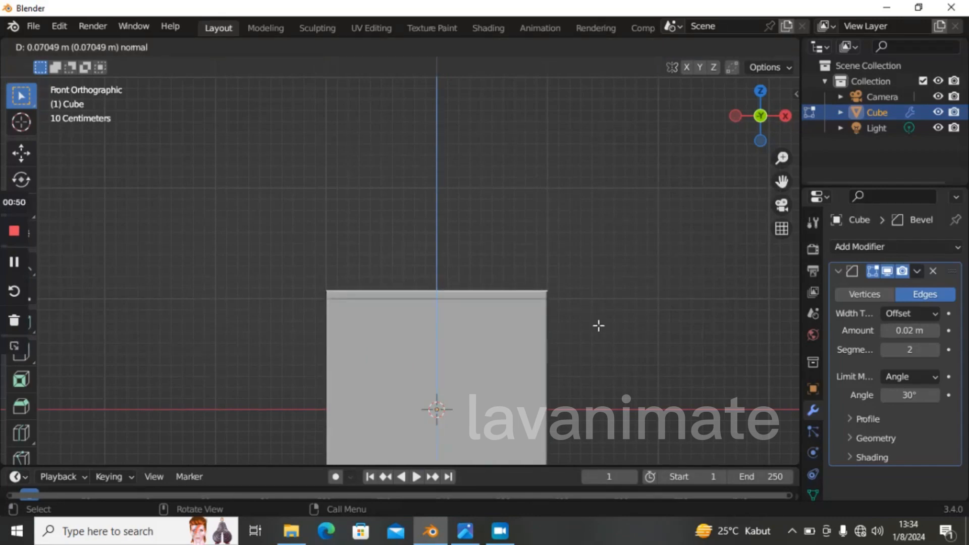
click(592, 324)
key(s)
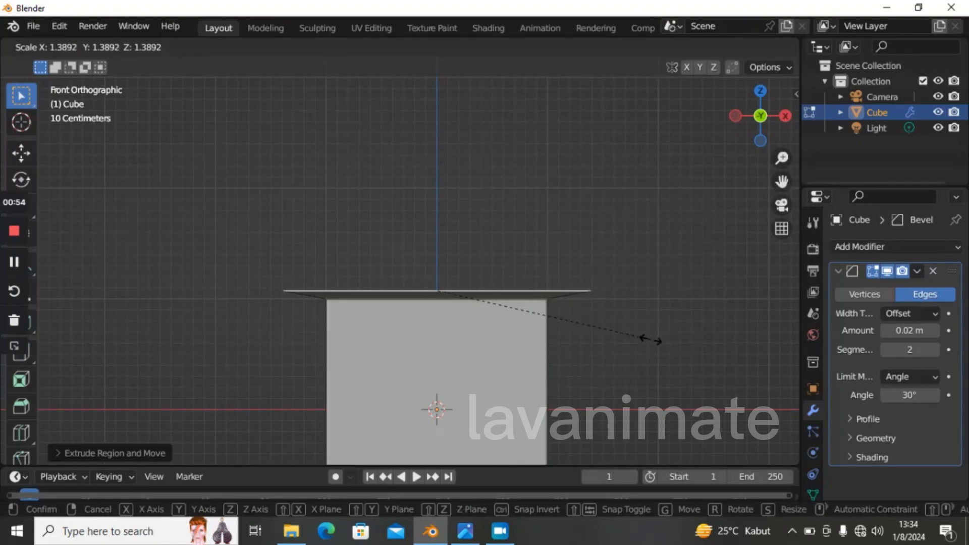
click(655, 339)
- Extrude the widened top face upward about 0.34 m to form a thick cap, and return to Object Mode
scroll(644, 340, down, 2)
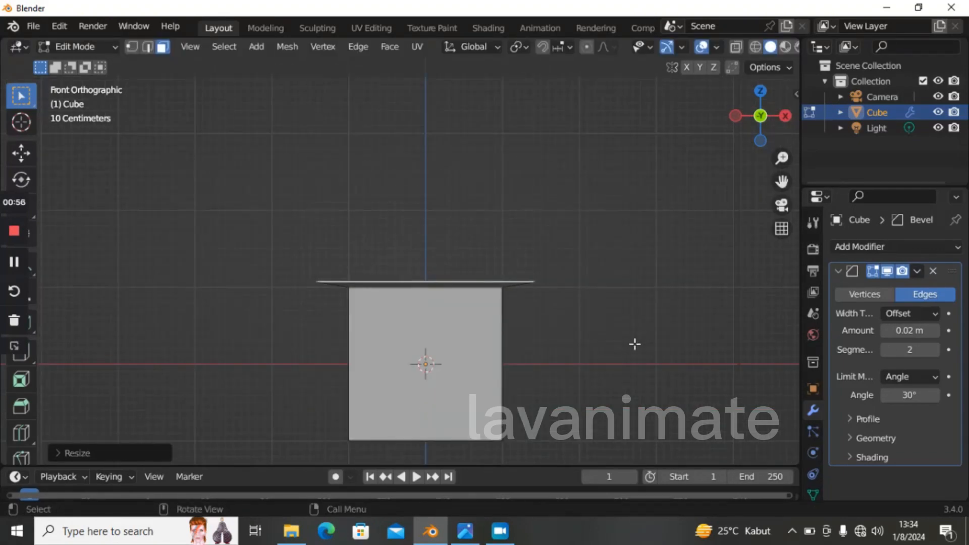
key(e)
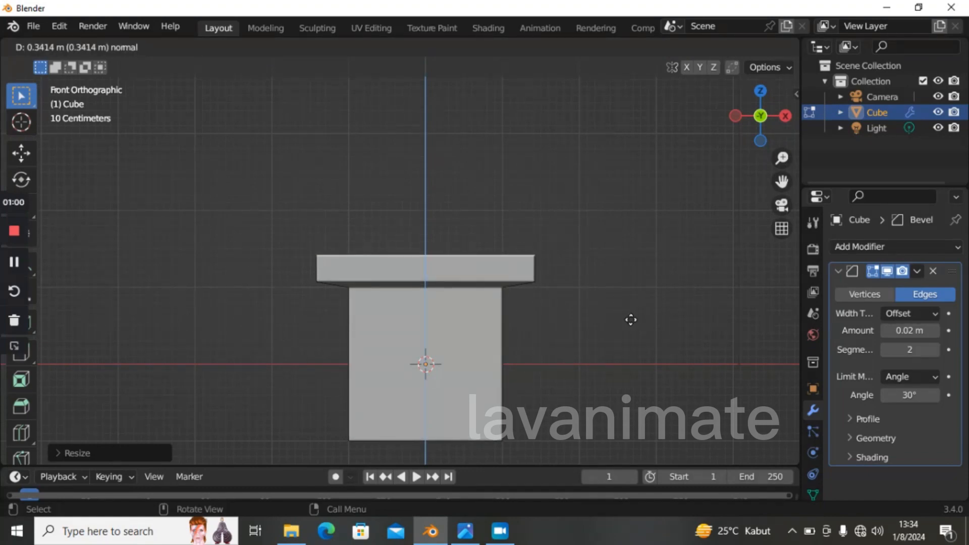
click(521, 281)
key(Tab)
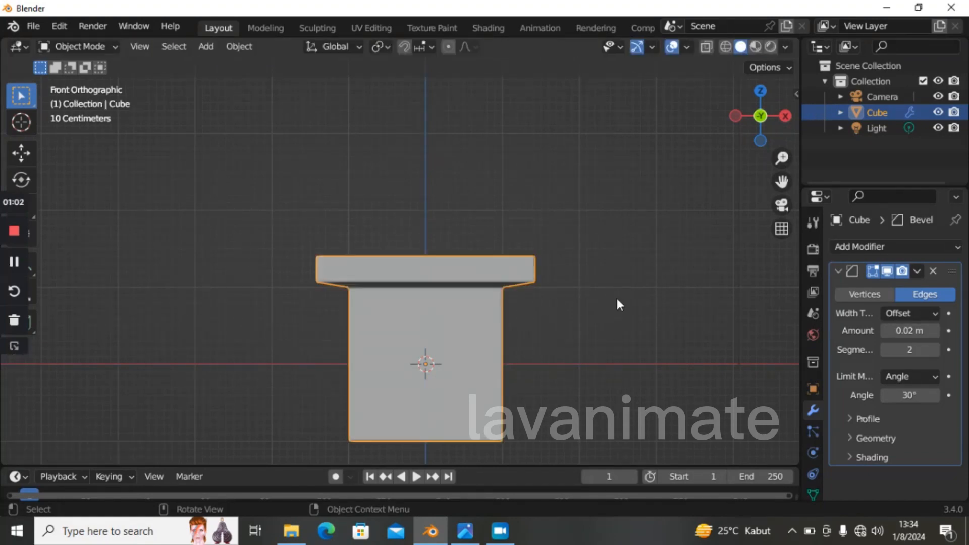
- Duplicate the capped block and place the copy about 1.56 m away in the negative X direction
scroll(446, 310, down, 1)
scroll(426, 298, down, 2)
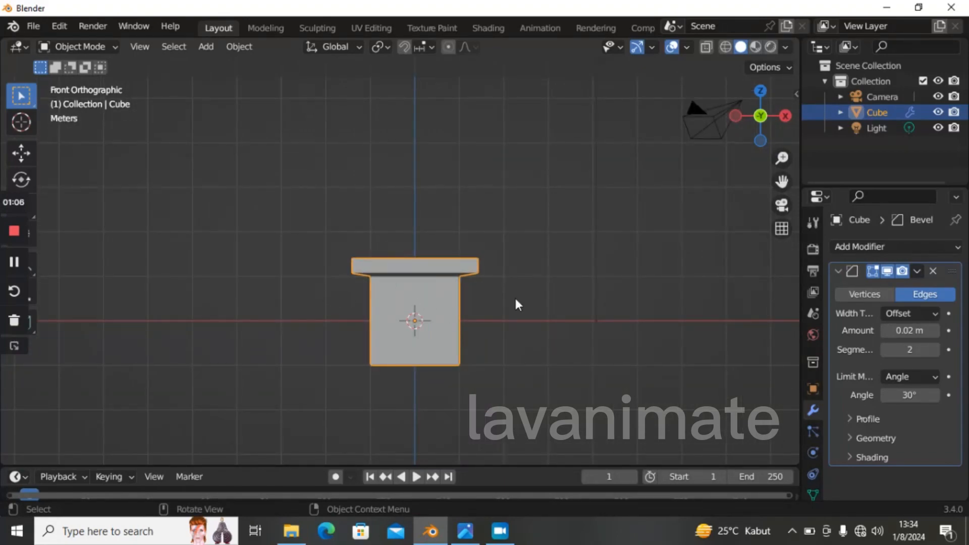
key(shift+d)
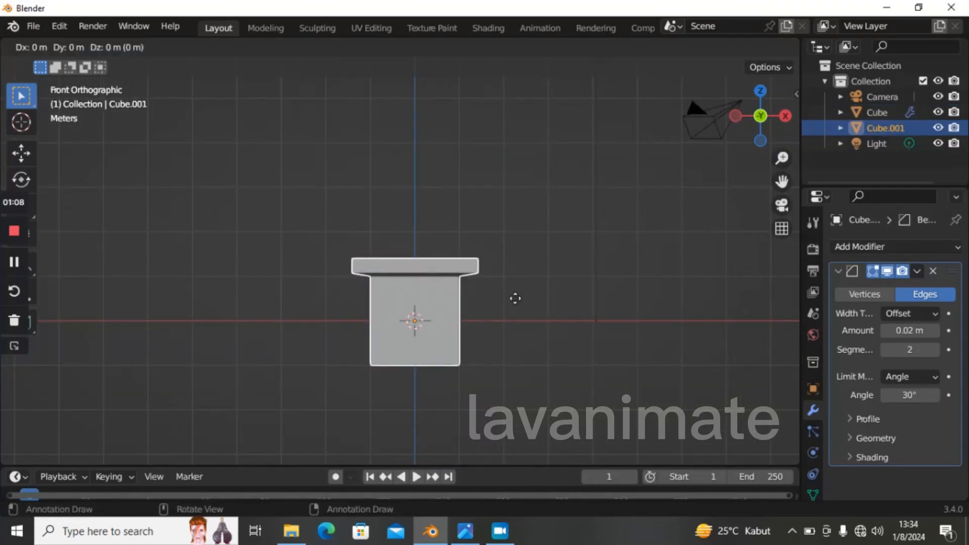
key(x)
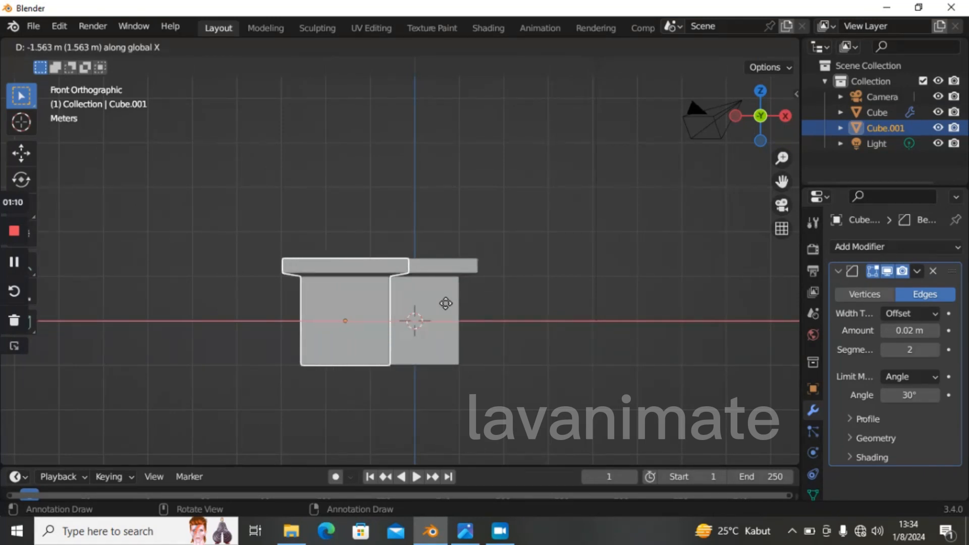
click(446, 304)
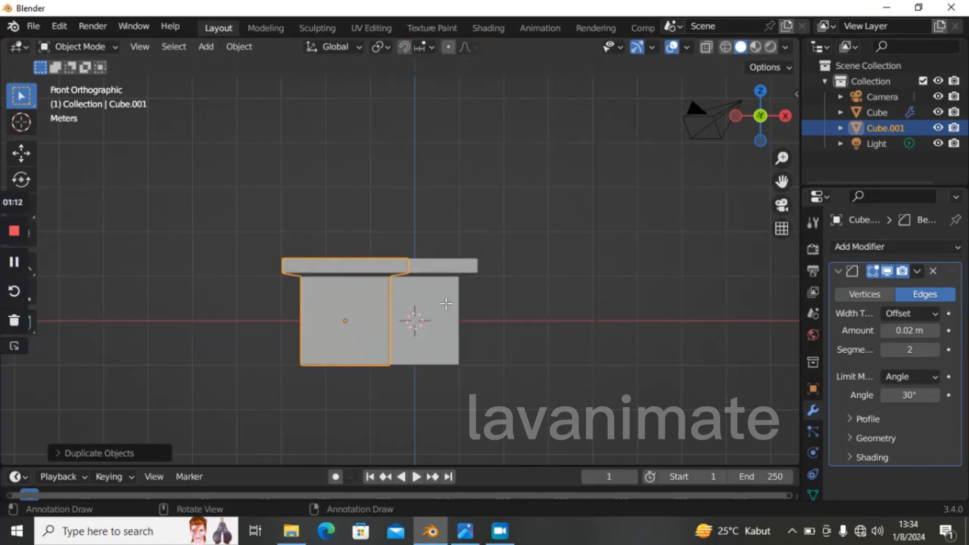
- Shorten the duplicate block by lowering its cap and upper vertices along Z to well below the original block's cap
key(Tab)
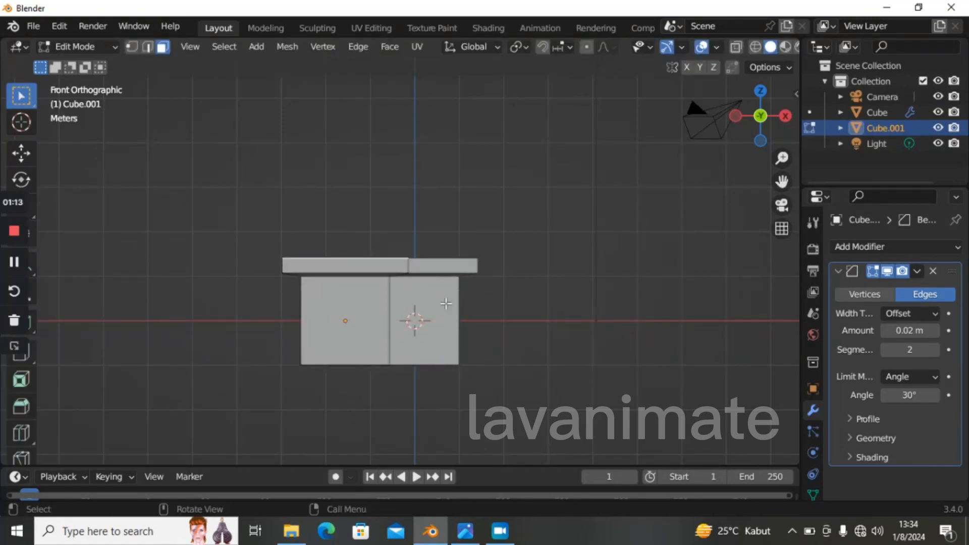
click(132, 50)
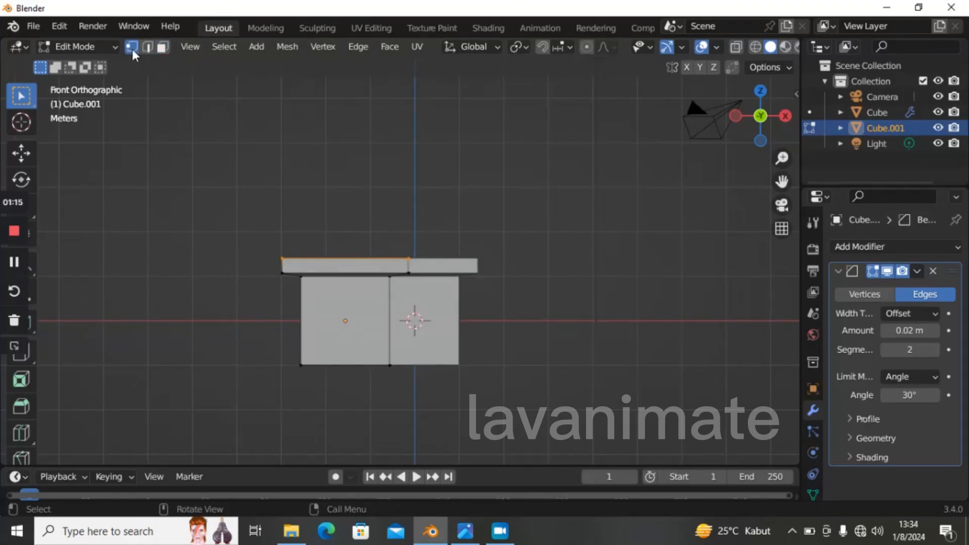
click(734, 49)
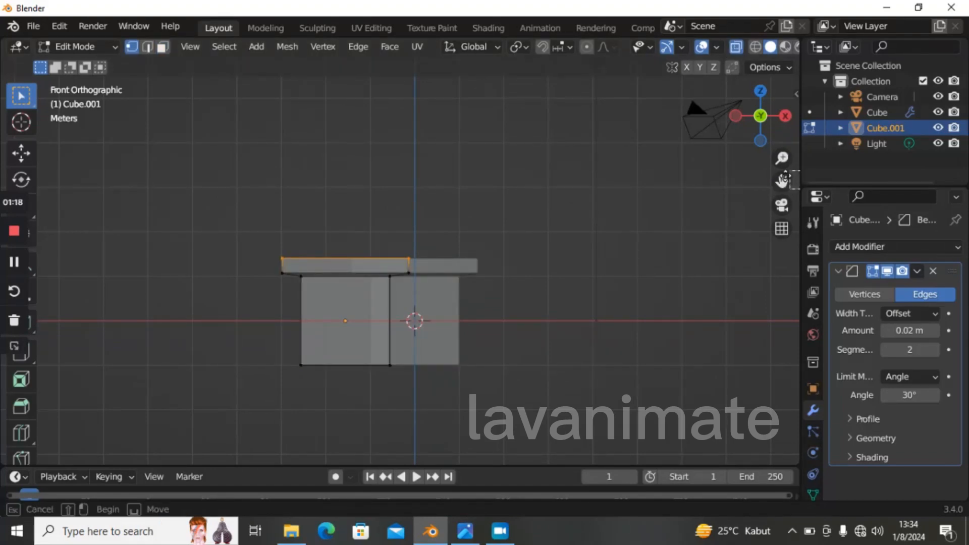
key(alt+a)
drag(782, 182, 812, 135)
scroll(505, 211, up, 2)
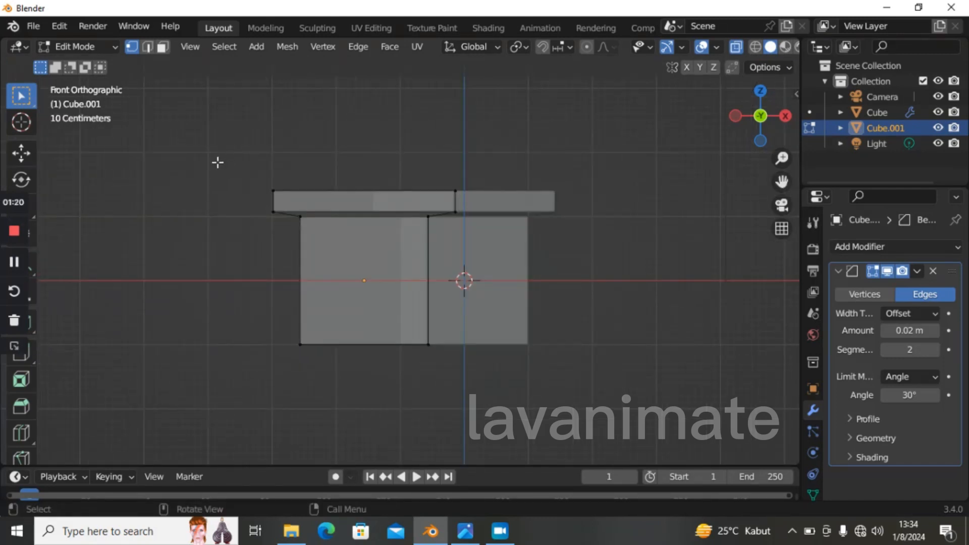
drag(218, 162, 520, 239)
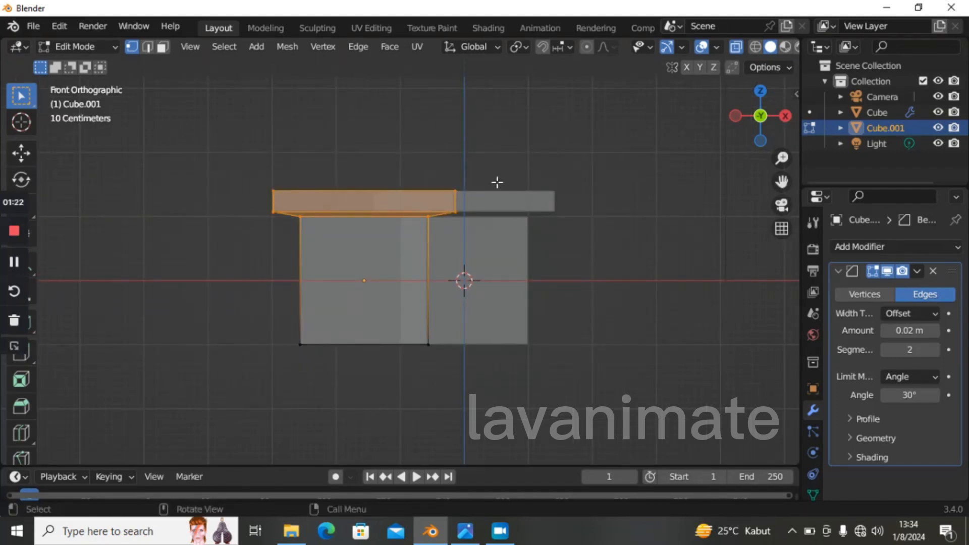
key(g)
key(z)
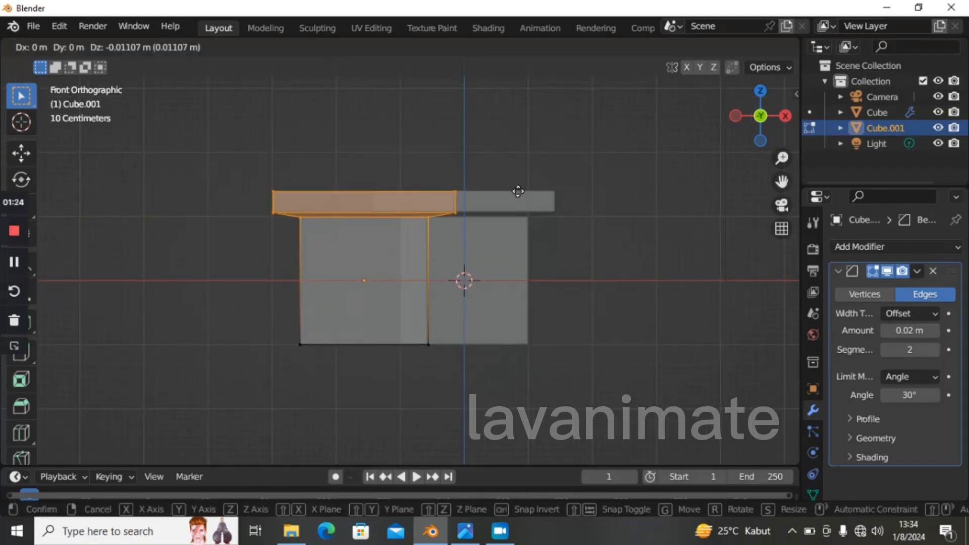
click(524, 239)
- Narrow the duplicate by moving its outer side vertices about 0.29 m inward along X, then return to solid display in Object Mode
drag(208, 203, 343, 371)
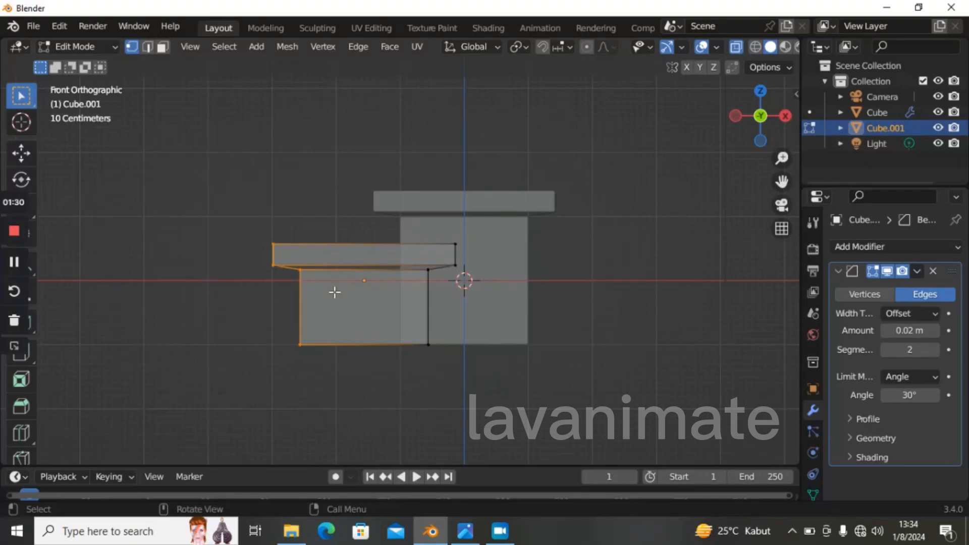
key(g)
key(x)
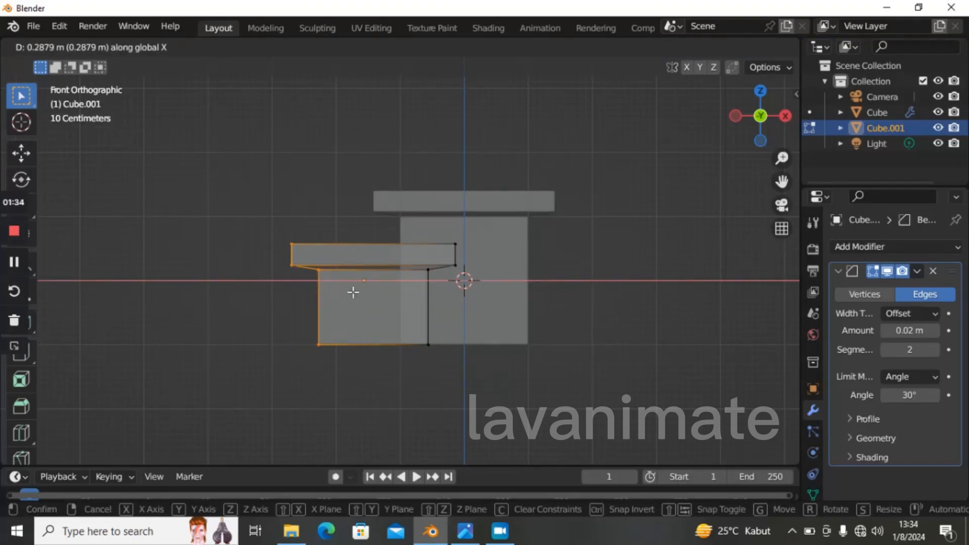
click(353, 291)
key(Tab)
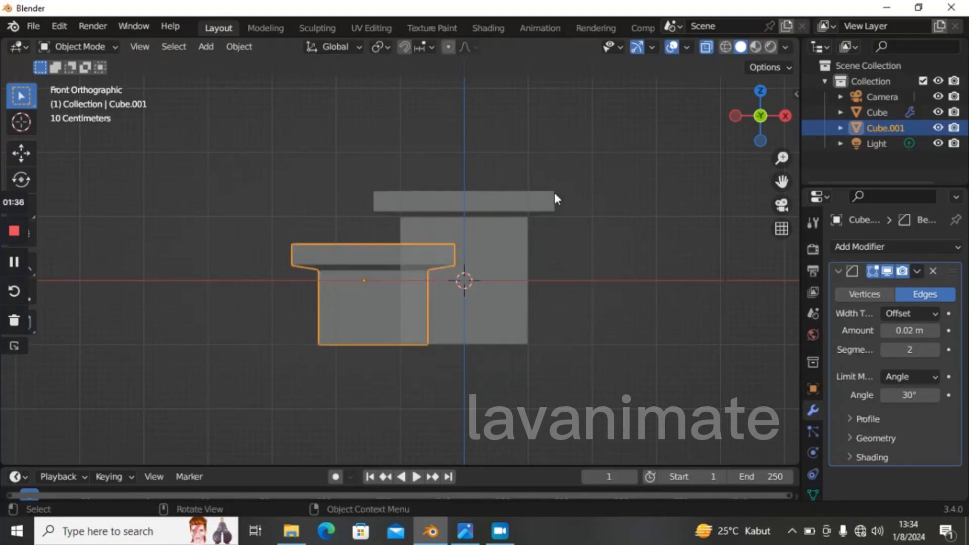
click(705, 48)
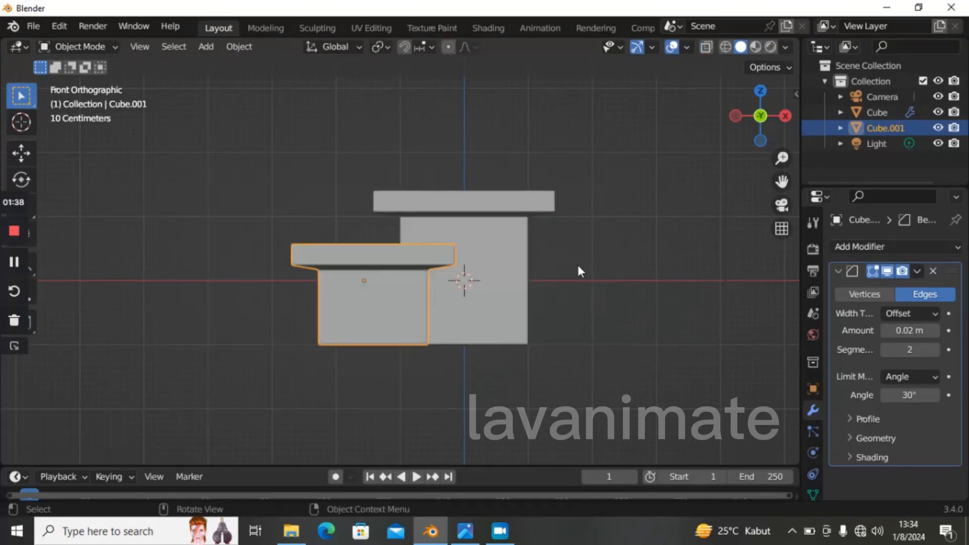
- Scale the duplicate block to about 0.64 along the Y axis, working from the left orthographic view
key(grave)
click(493, 275)
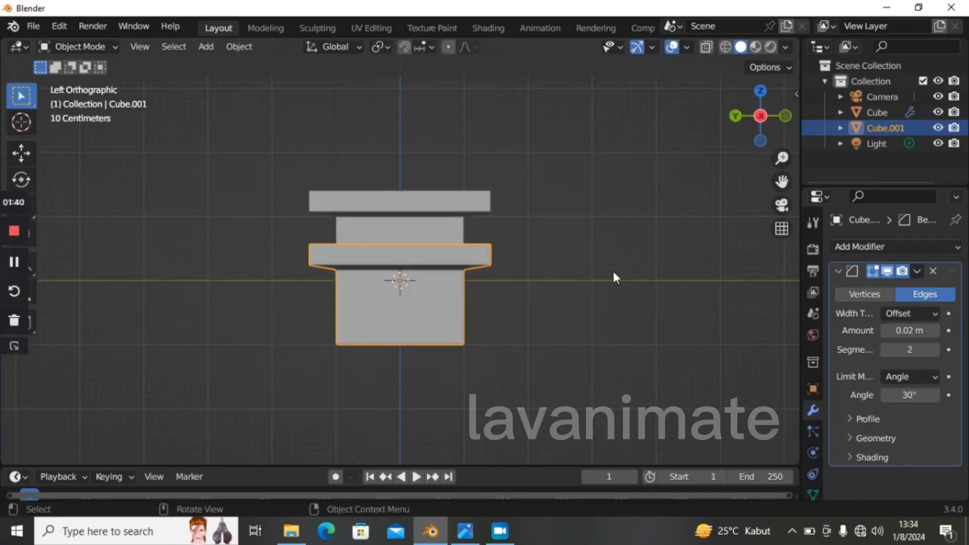
key(s)
key(y)
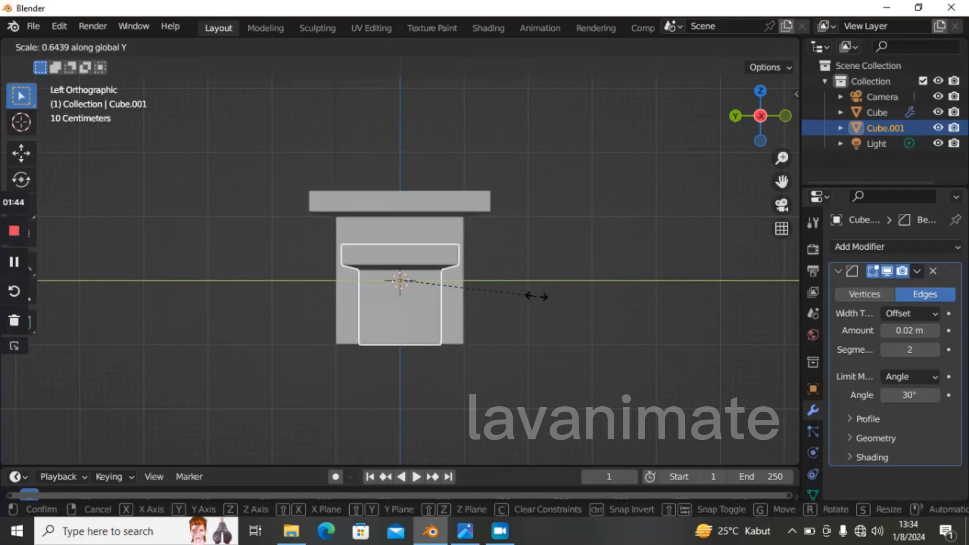
click(536, 296)
scroll(535, 294, up, 2)
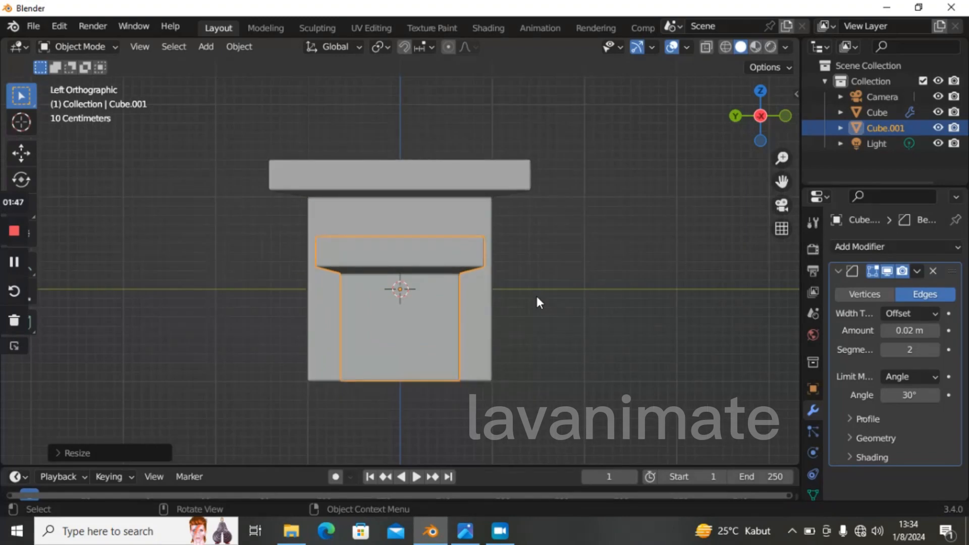
- Move the smaller block about 0.2 m in the negative X direction, working from the front orthographic view
key(grave)
click(498, 265)
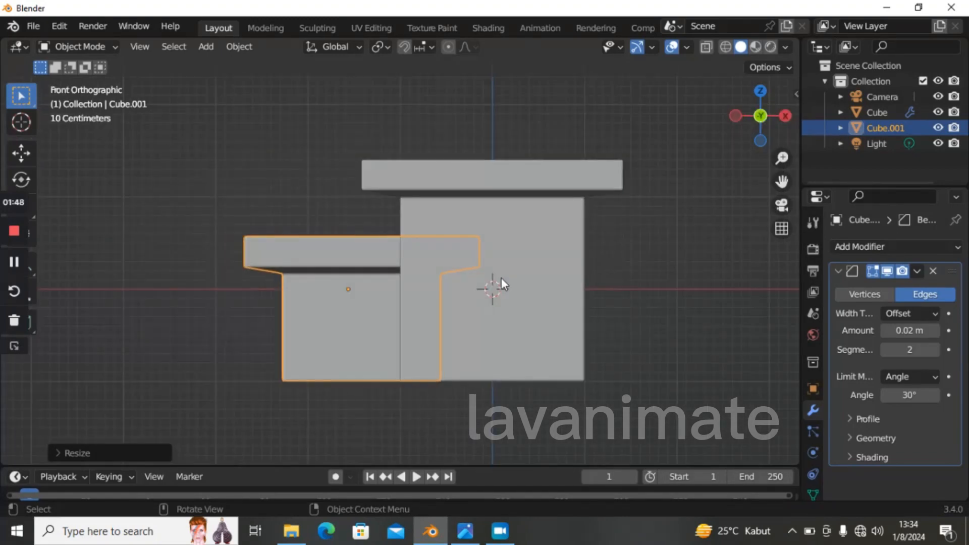
click(507, 298)
scroll(598, 299, down, 2)
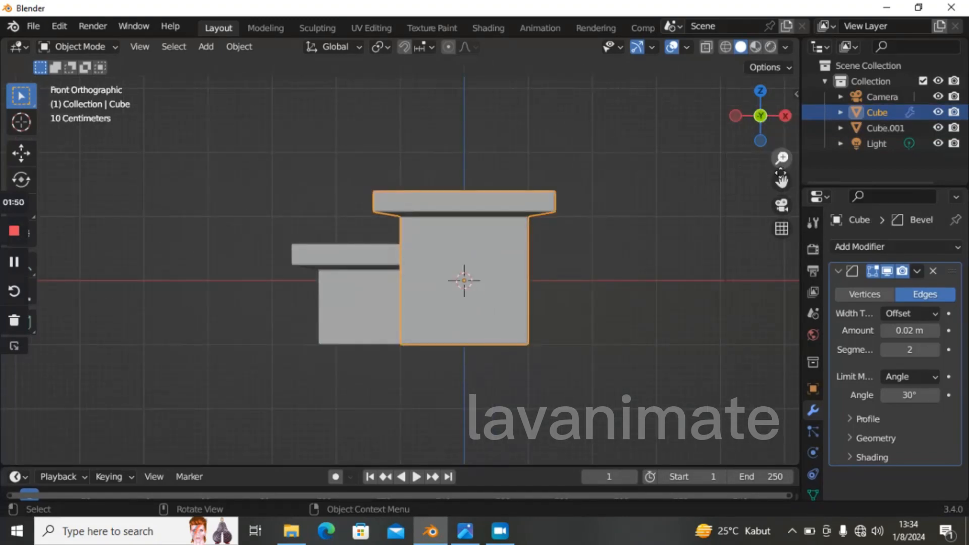
shift+middle_drag(536, 251, 440, 262)
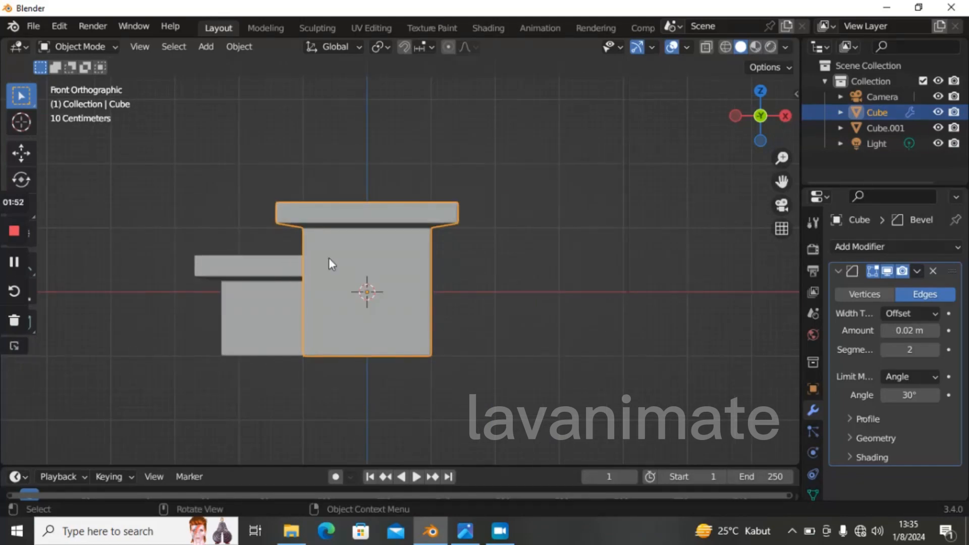
click(284, 277)
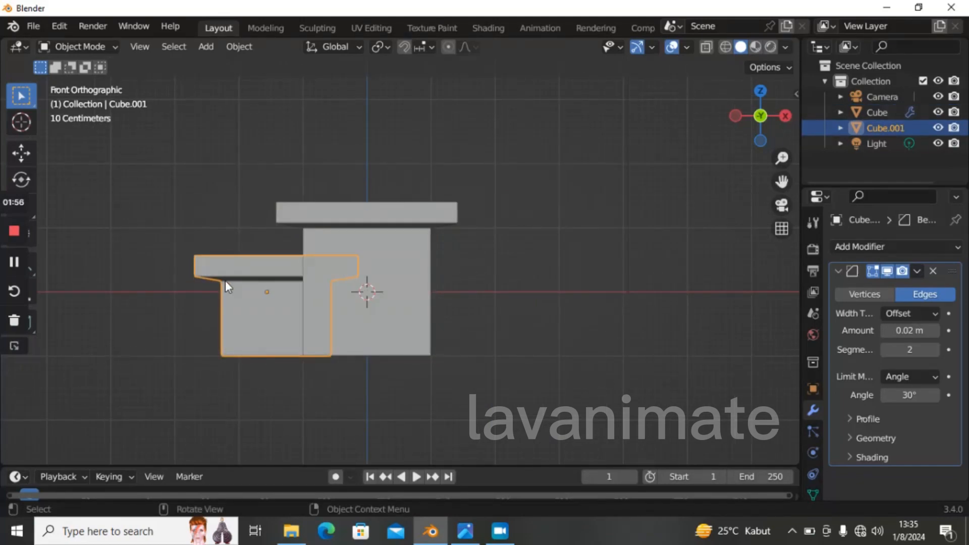
key(g)
key(x)
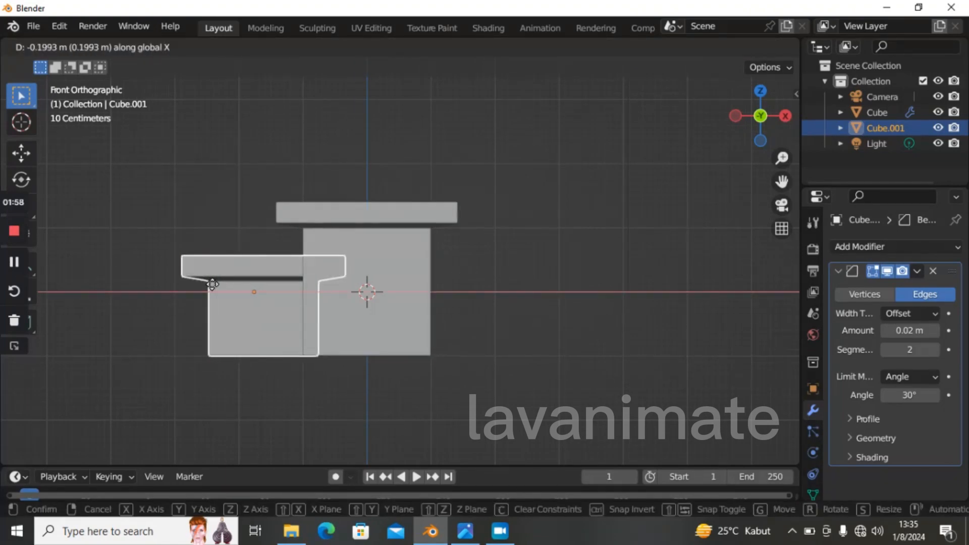
click(212, 285)
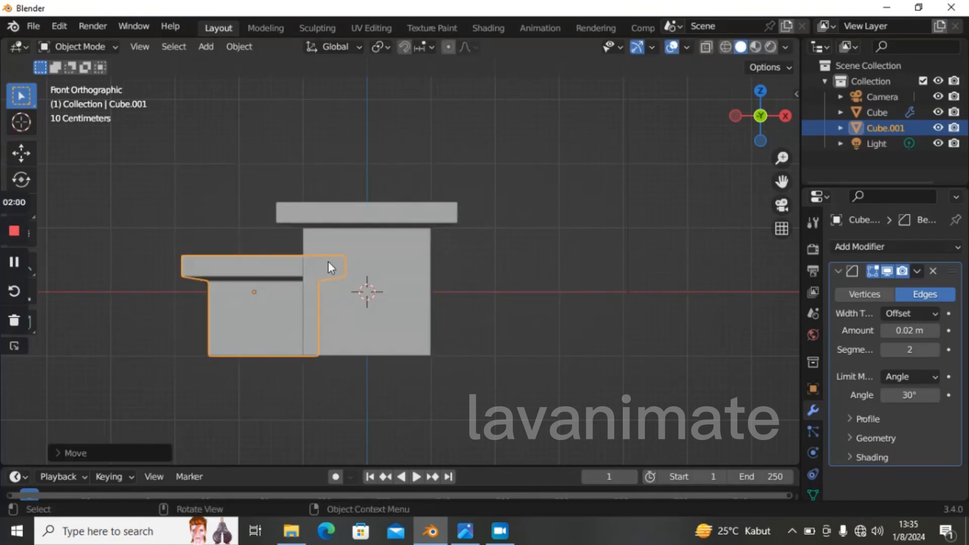
- Inset the top face of the main block's cap by about 0.36 m in Edit Mode with face selection
click(371, 223)
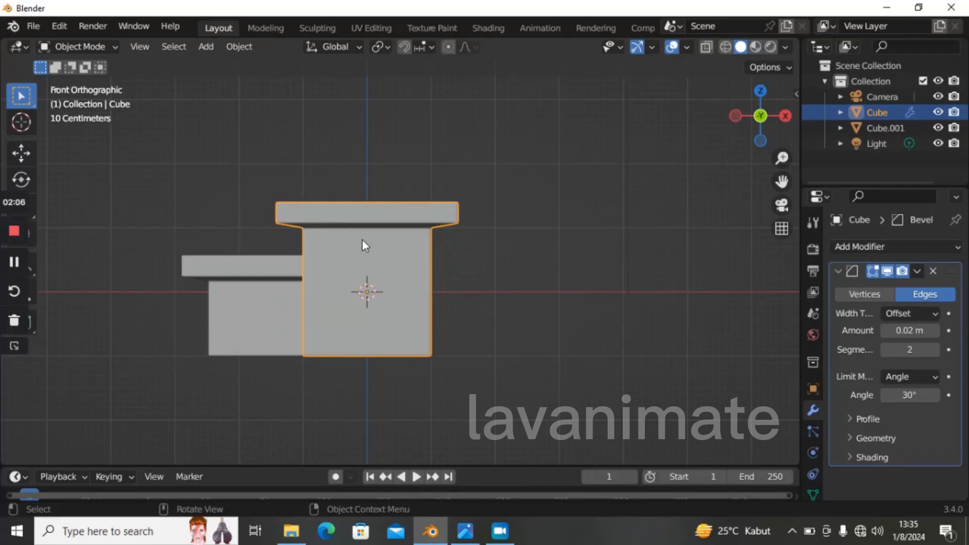
key(Tab)
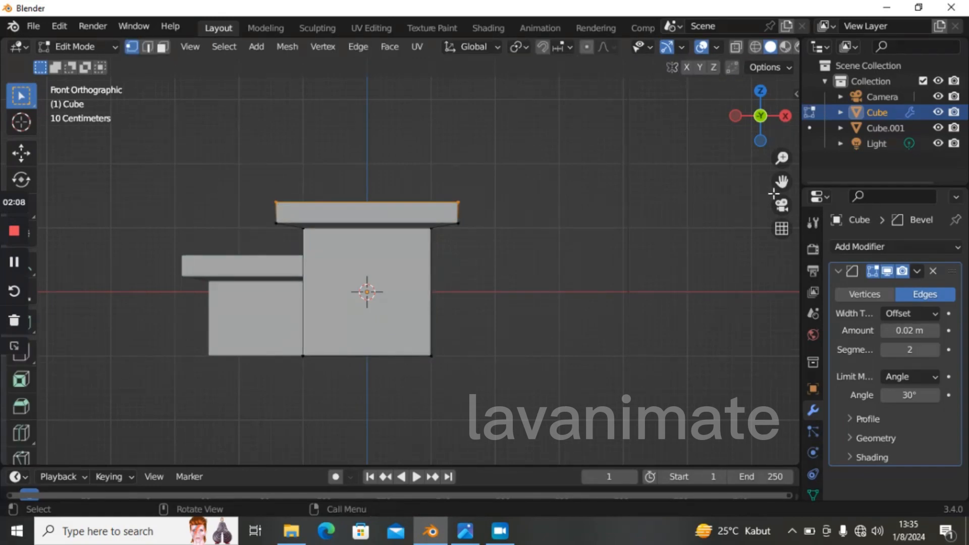
drag(781, 181, 824, 236)
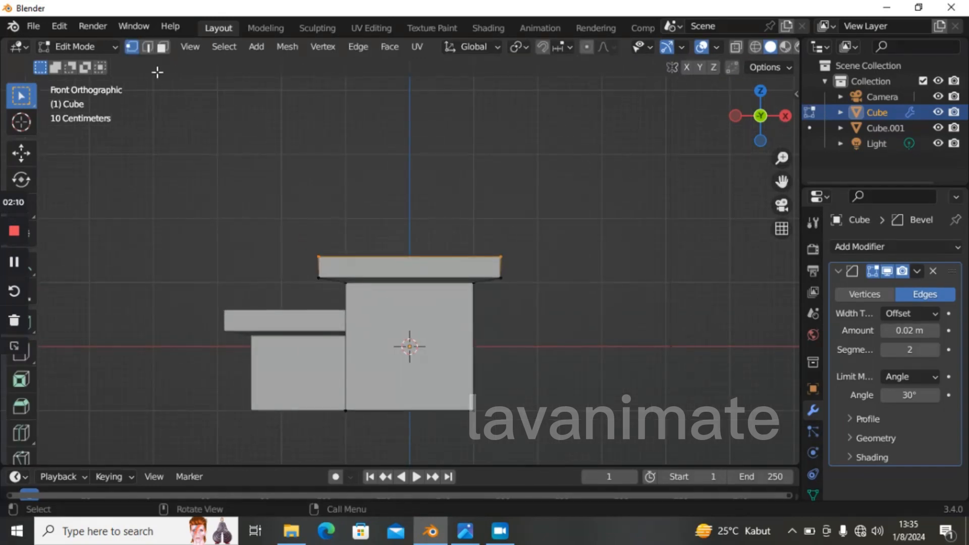
click(163, 47)
drag(762, 110, 702, 157)
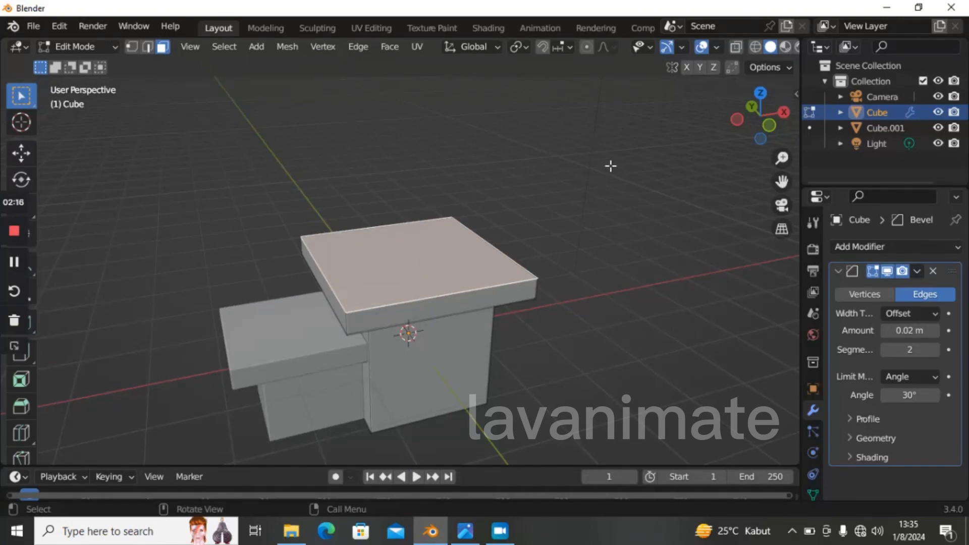
key(i)
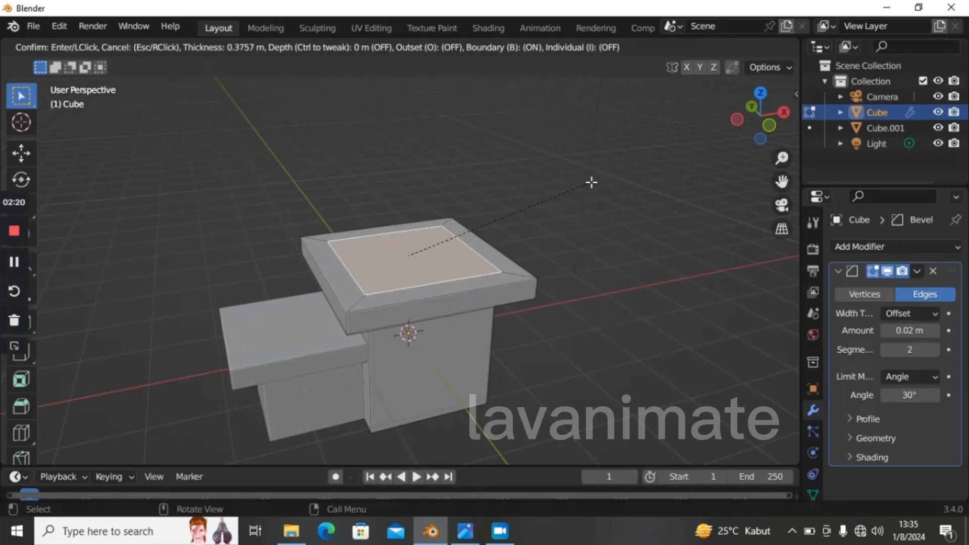
click(594, 181)
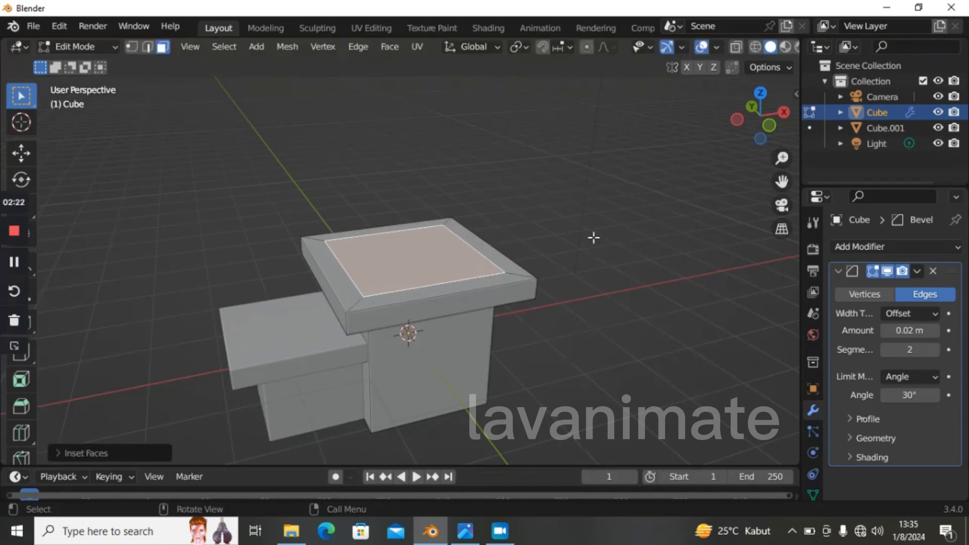
- Extrude the inset face about 1.5 m upward to form the main block's second storey
key(grave)
click(583, 223)
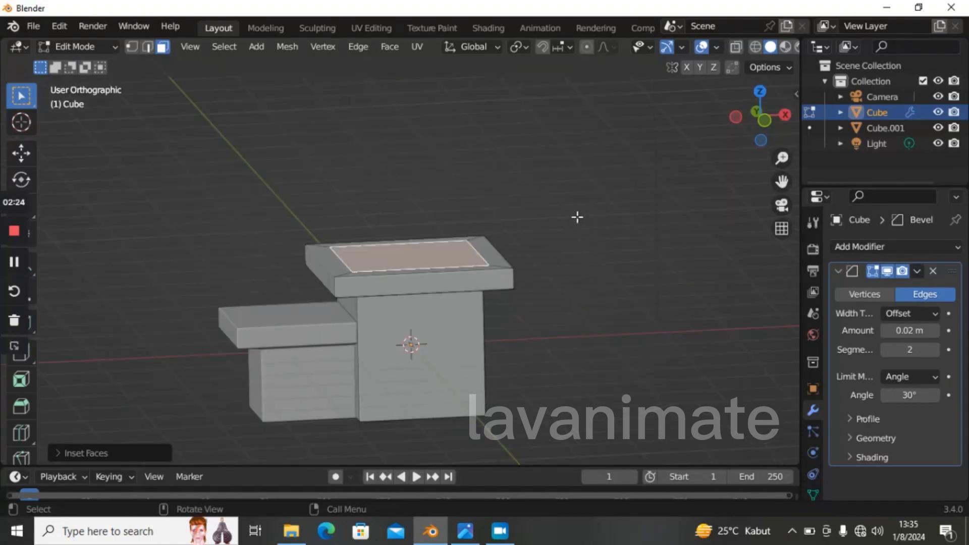
scroll(516, 280, down, 1)
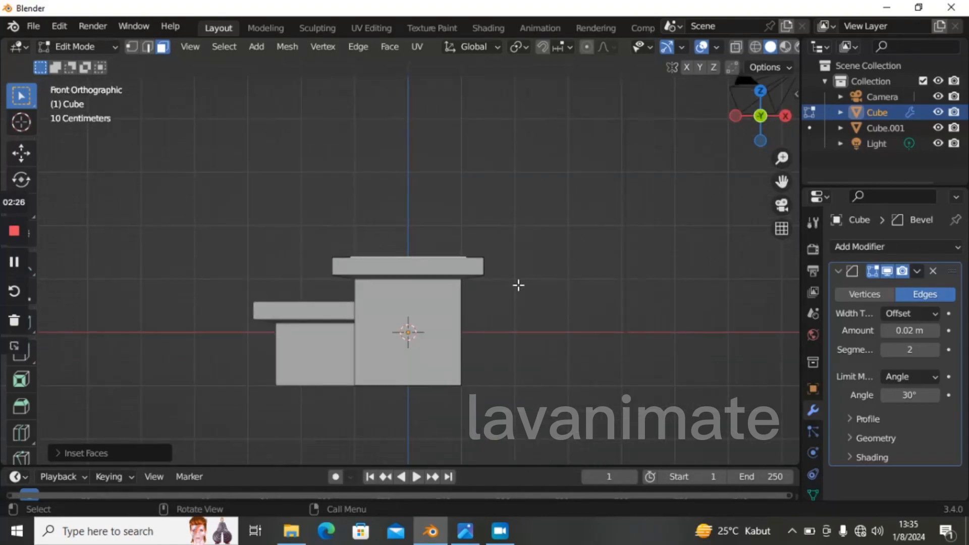
key(e)
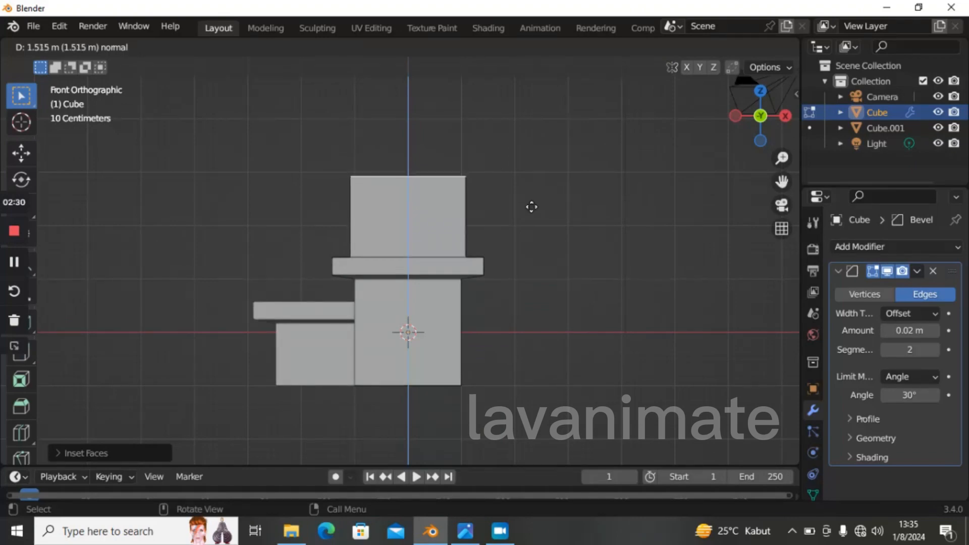
click(532, 205)
scroll(559, 197, up, 2)
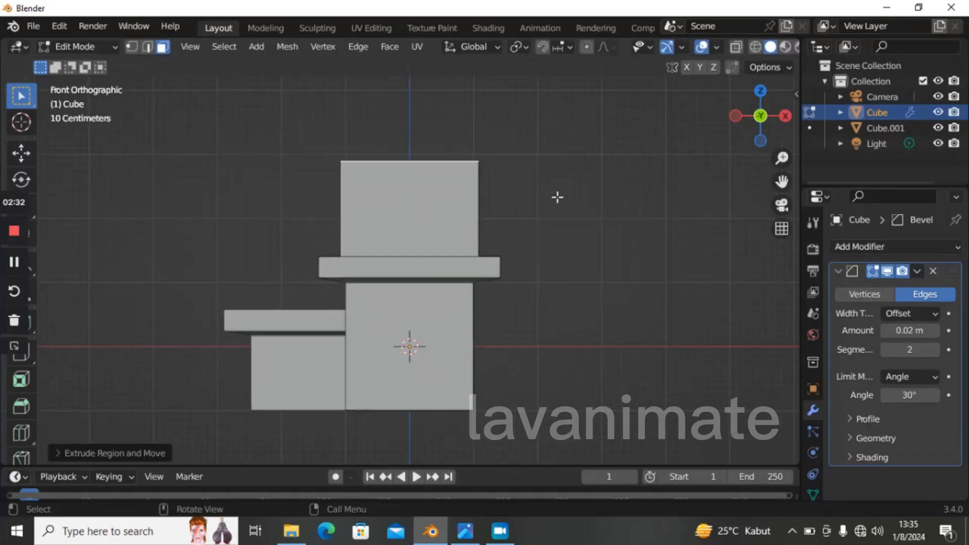
- Extrude the second storey's top face about 0.1 m upward and scale it to about 1.4 for an overhanging rim
drag(783, 182, 788, 243)
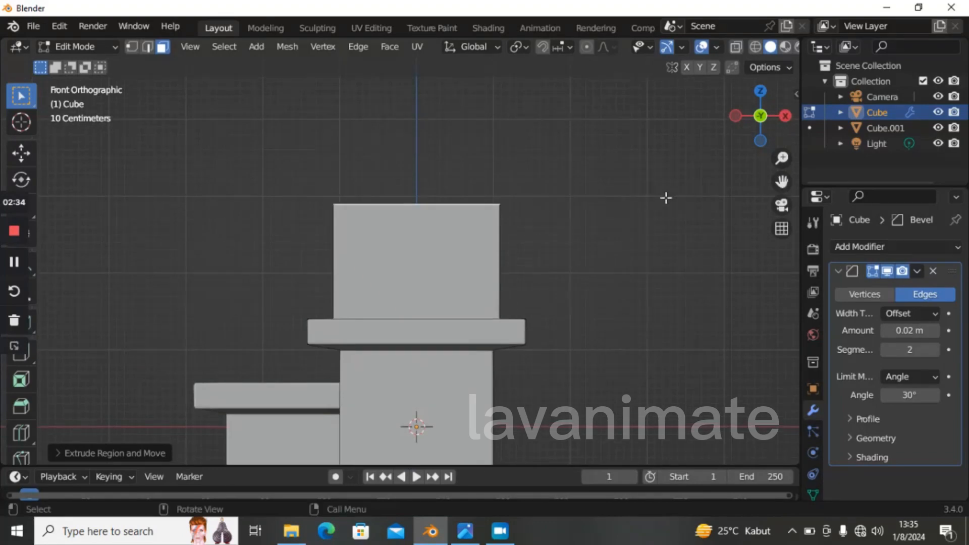
scroll(638, 202, up, 1)
key(e)
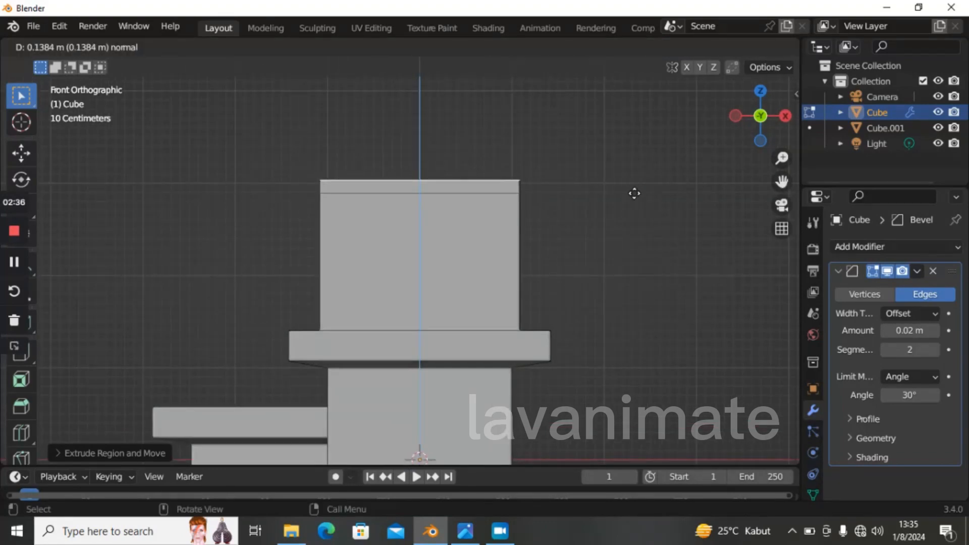
click(635, 195)
key(s)
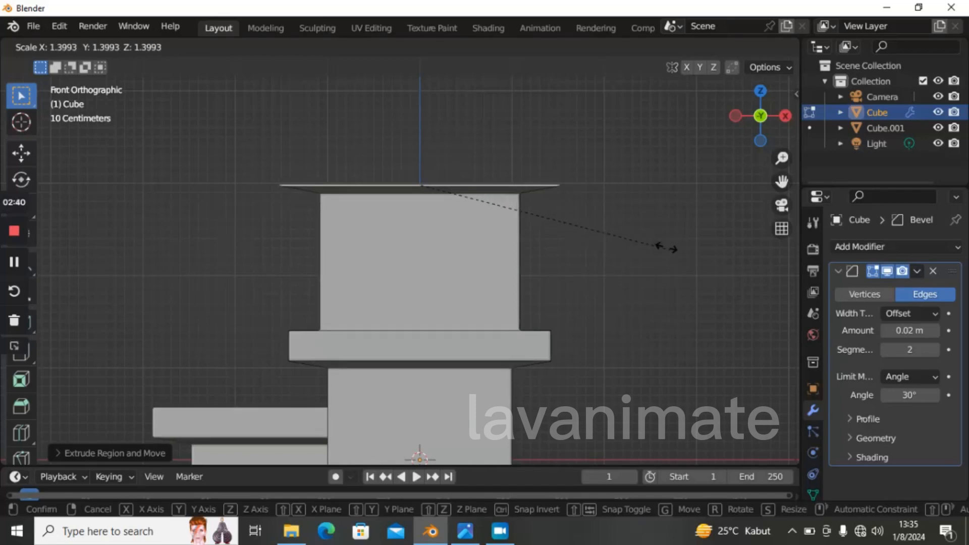
click(670, 253)
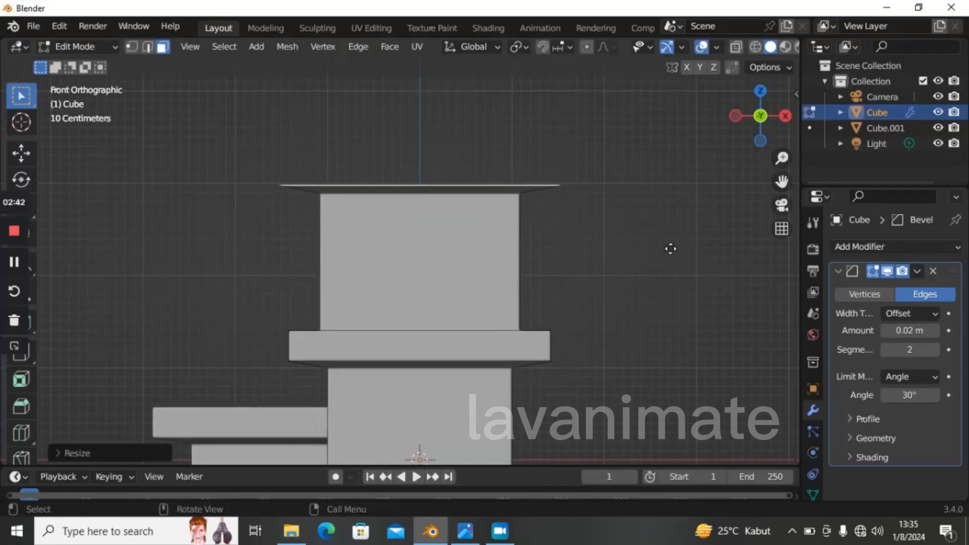
- Extrude the widened top face about 0.27 m upward as the second storey's cap, and return to Object Mode
key(e)
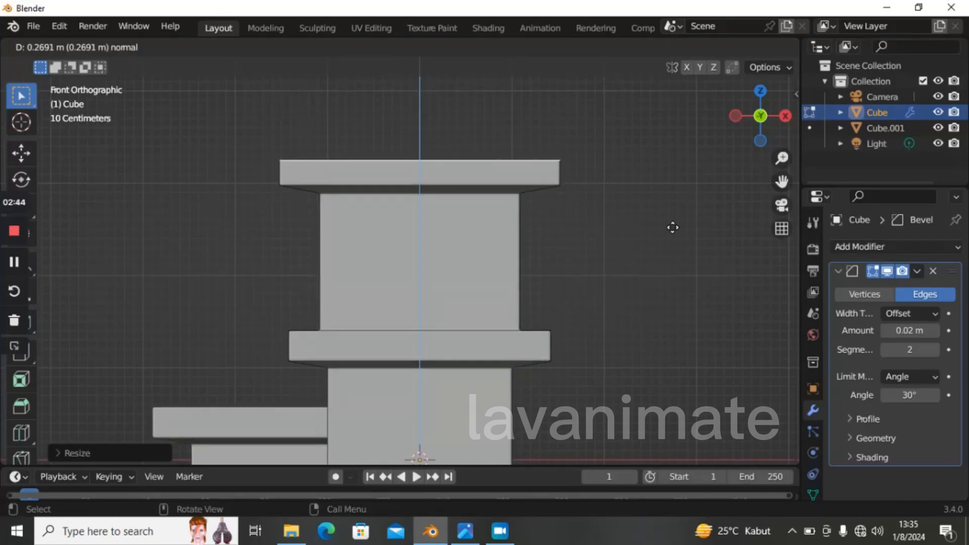
click(673, 227)
scroll(656, 258, down, 4)
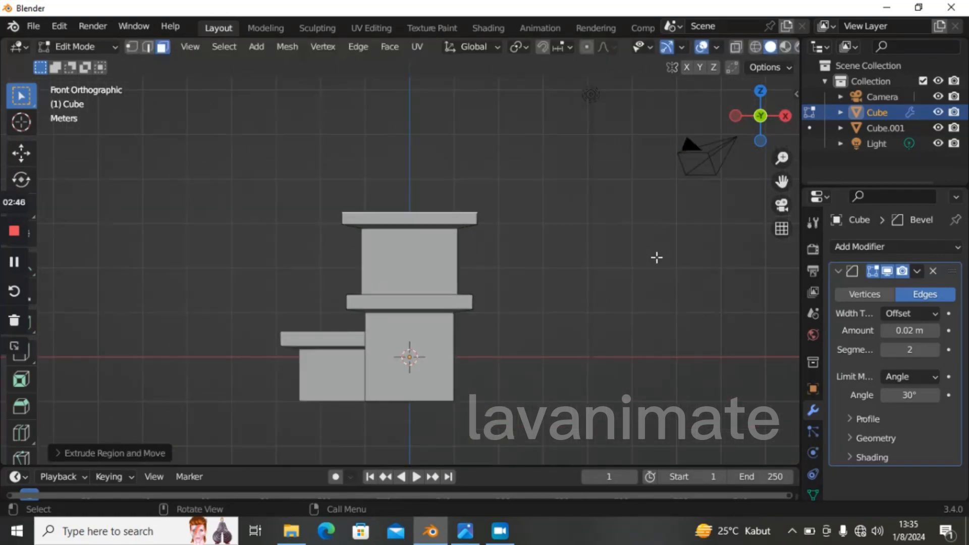
key(Tab)
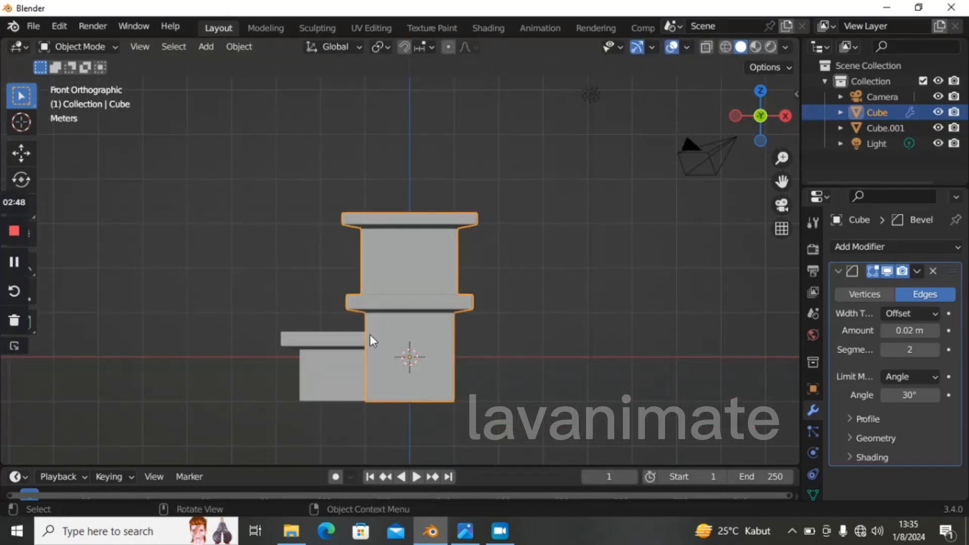
- Join the smaller block and the two-storey main block into one object, keeping the main block active
click(335, 350)
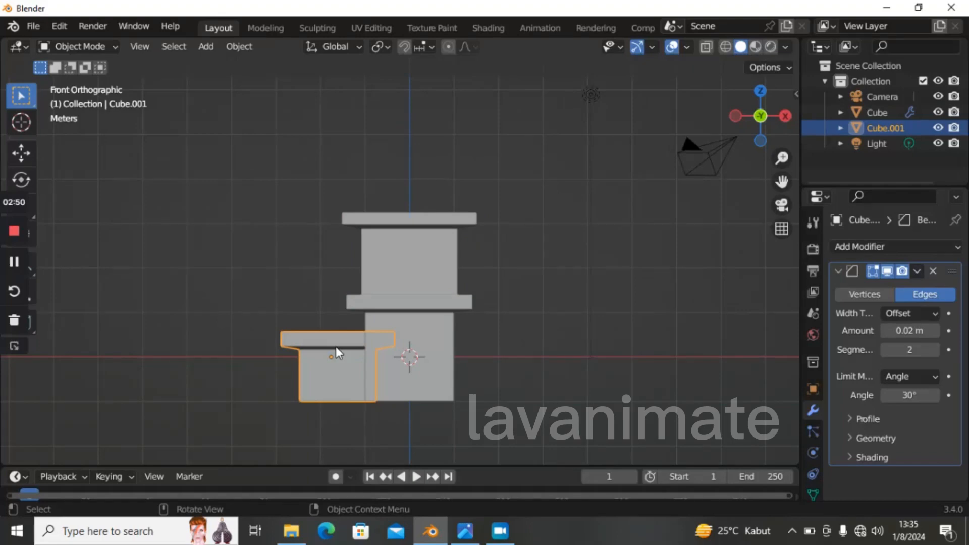
shift+click(409, 283)
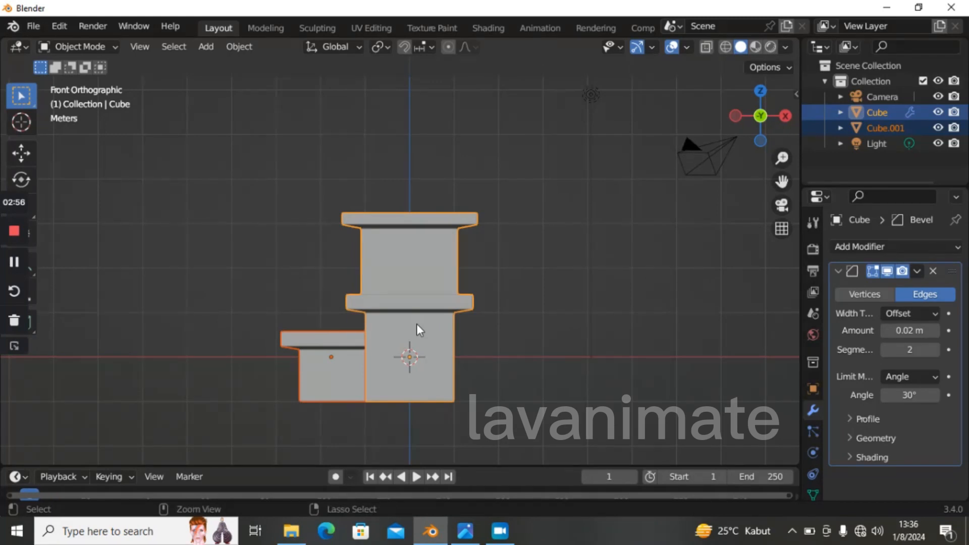
key(ctrl+j)
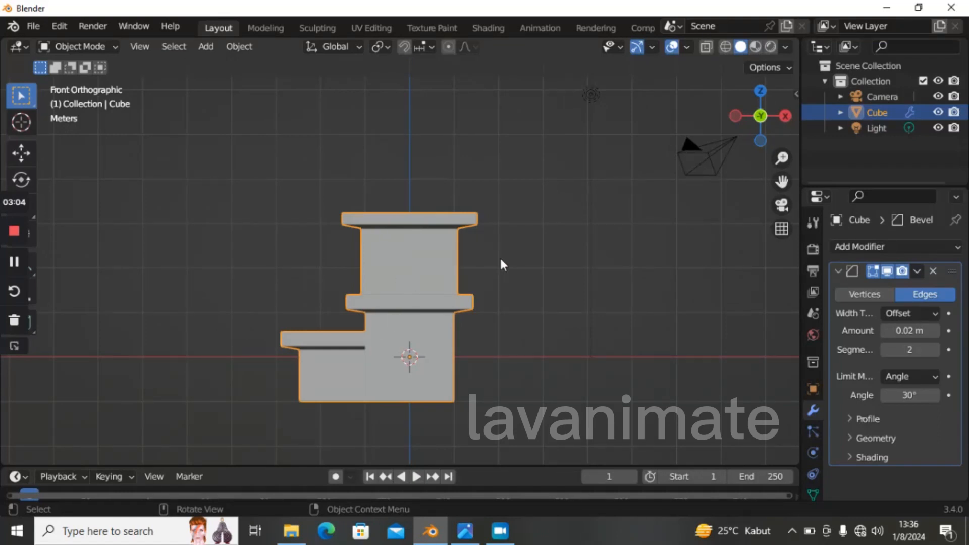
- Scale the joined structure to about 1.35 along the X axis and about 1.32 along the Z axis
key(s)
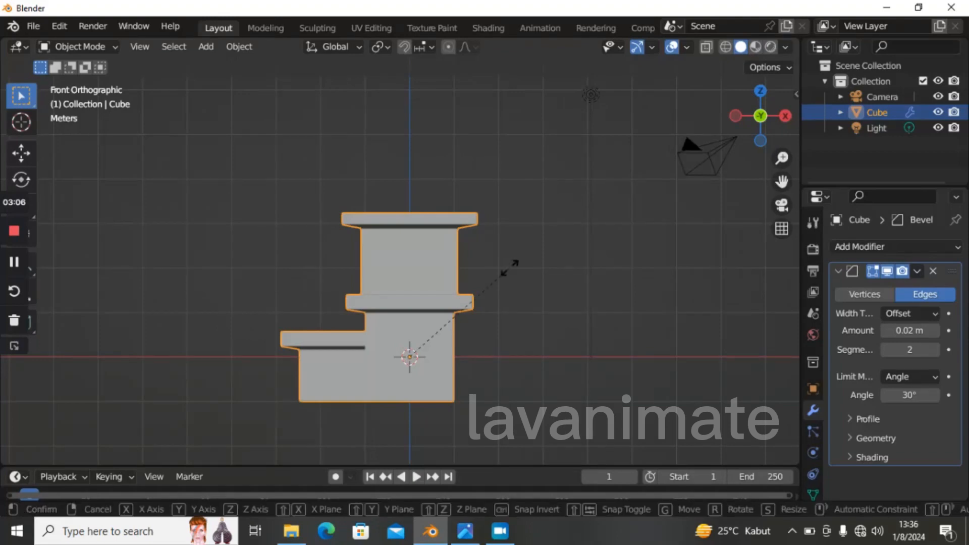
key(x)
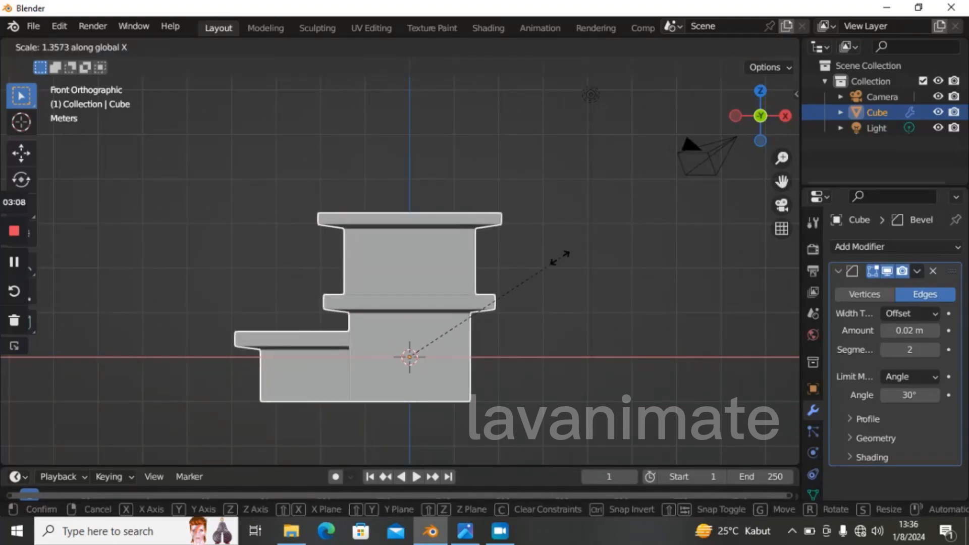
click(560, 256)
key(s)
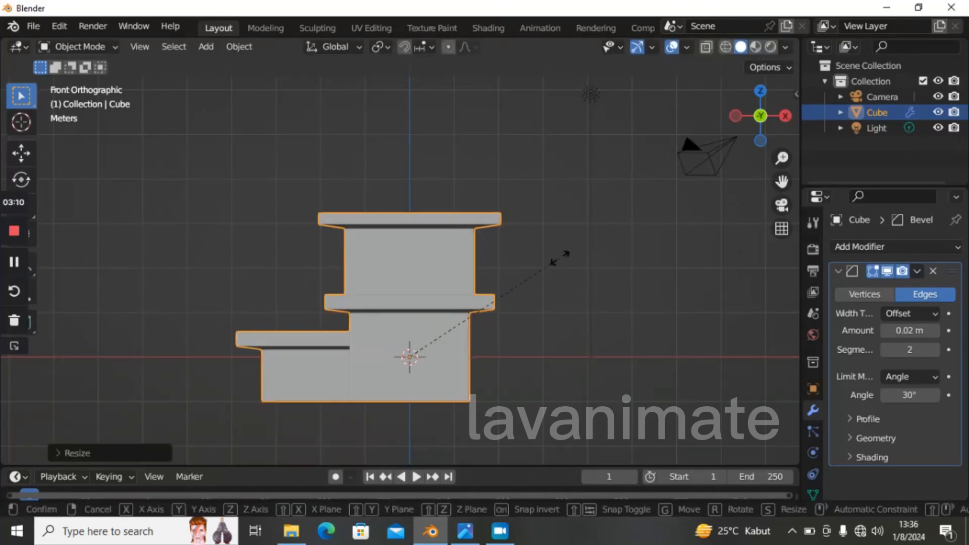
key(z)
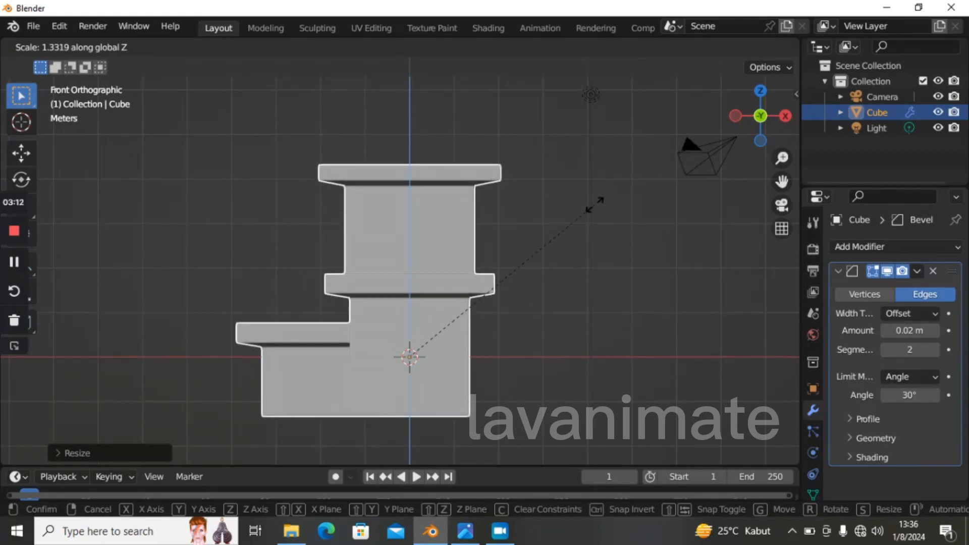
click(596, 229)
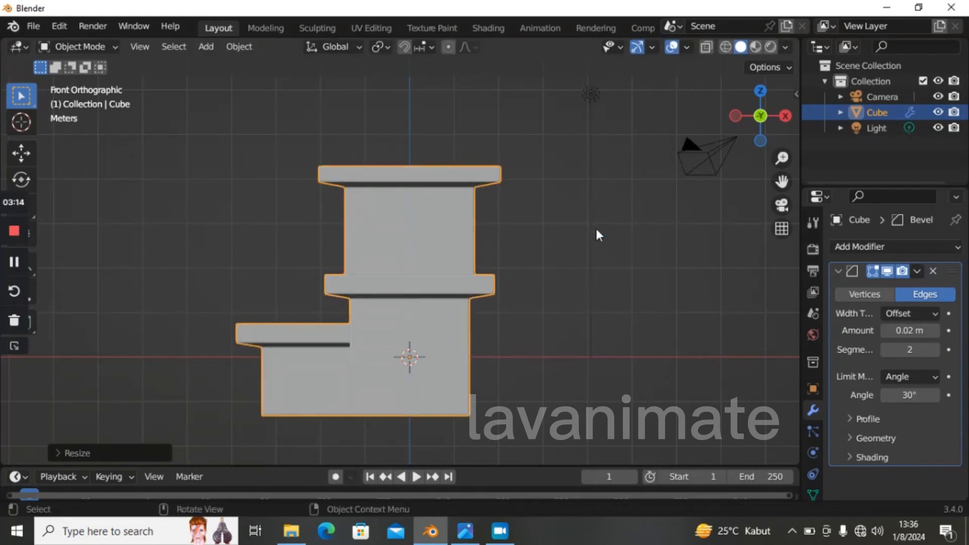
- Scale the structure to about 1.7 along the Y axis from the left orthographic view, and return to the front view
key(grave)
click(525, 234)
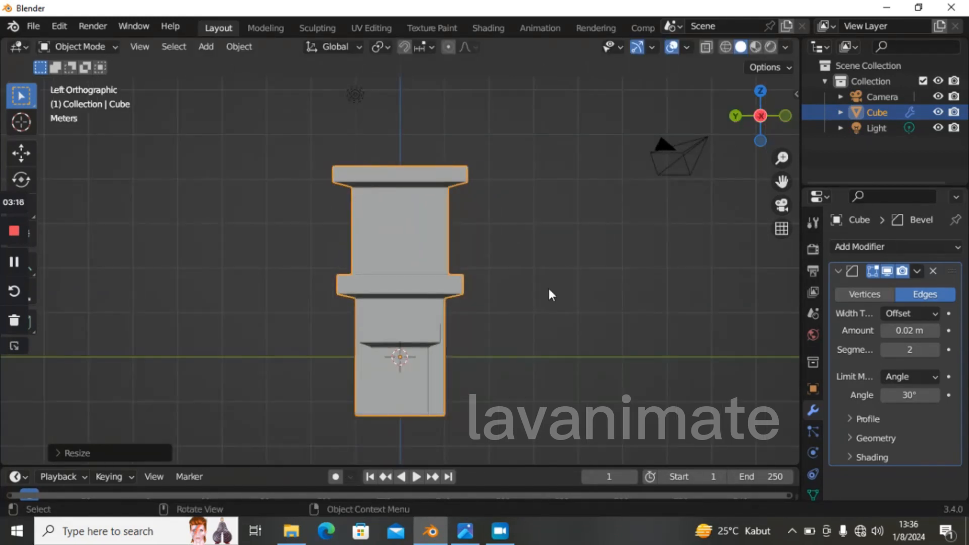
key(s)
key(y)
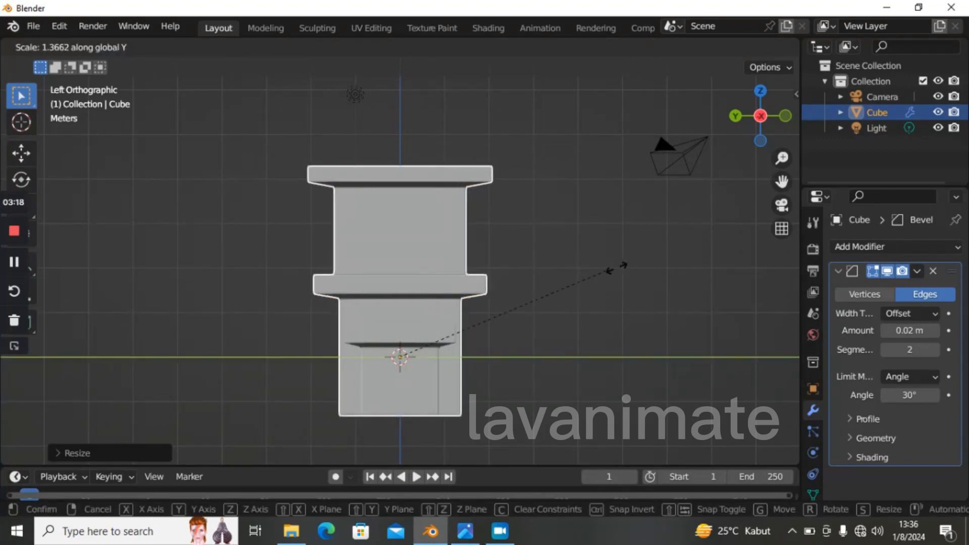
click(663, 254)
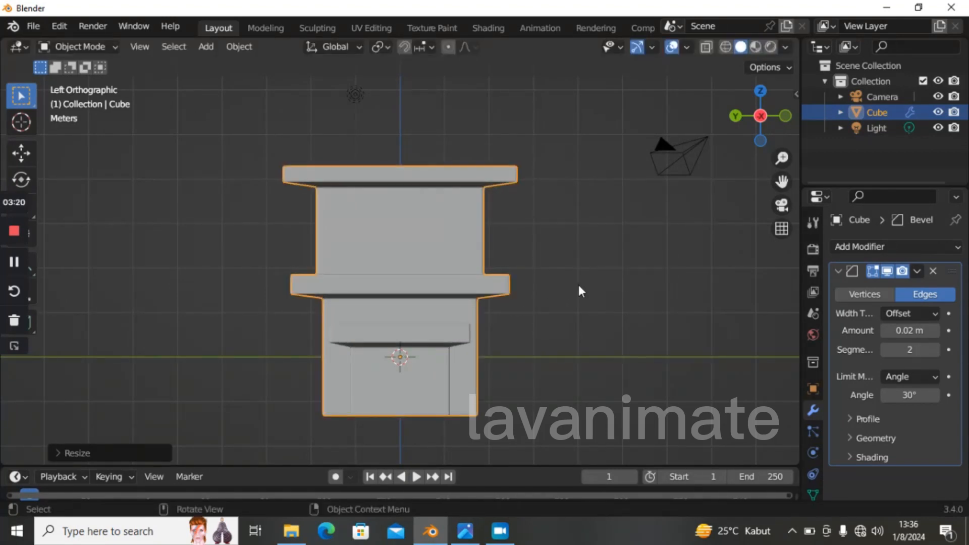
key(grave)
click(531, 248)
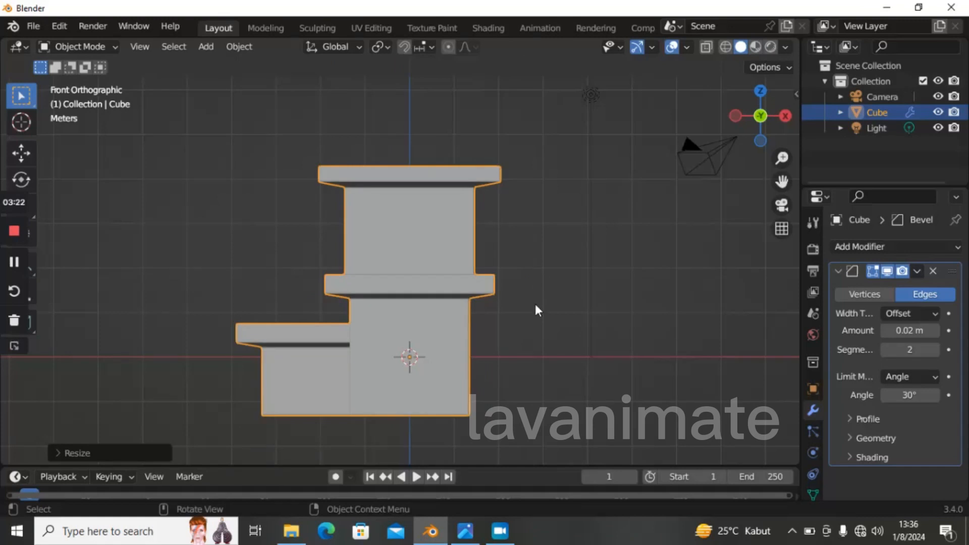
- Widen the joined structure slightly by scaling it up along the X axis, and deselect it
key(s)
key(x)
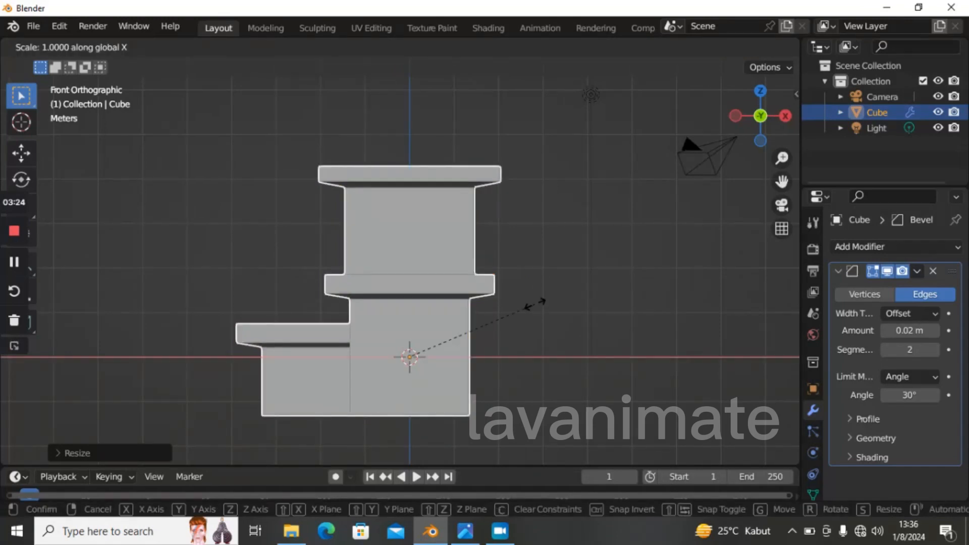
click(568, 298)
click(577, 321)
- Duplicate the main block's ground-floor front face in place and separate the copy into its own object, ending in Object Mode
scroll(575, 313, up, 3)
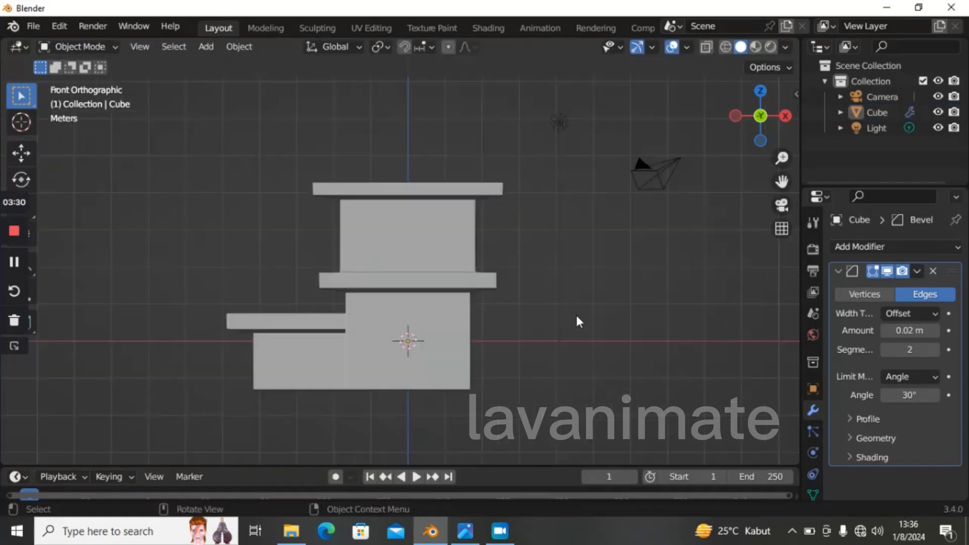
drag(781, 181, 823, 139)
scroll(583, 275, up, 2)
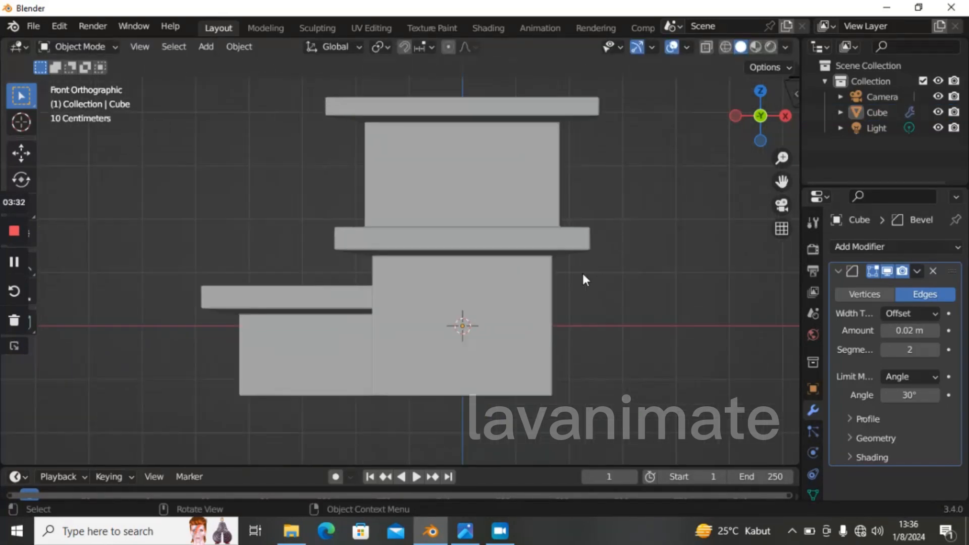
click(528, 331)
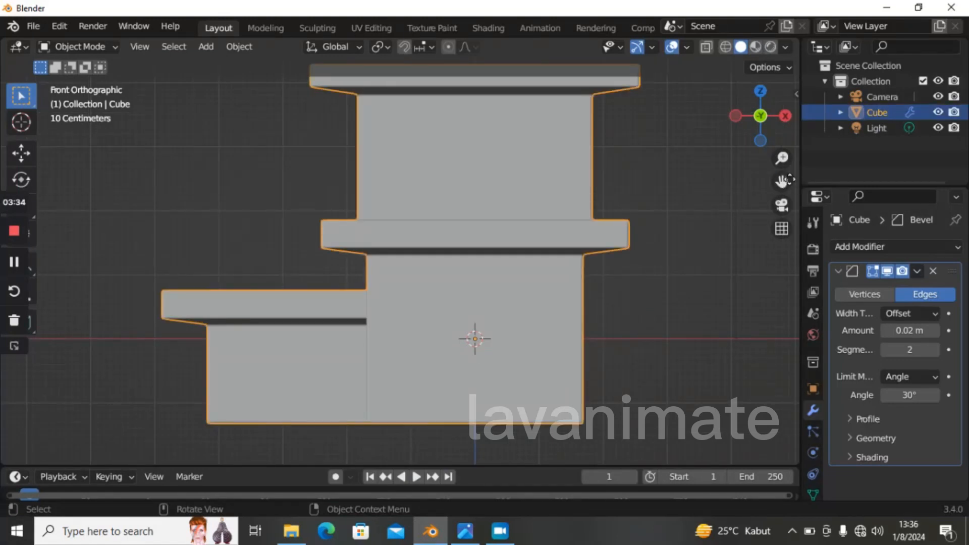
drag(789, 179, 746, 135)
scroll(540, 247, up, 1)
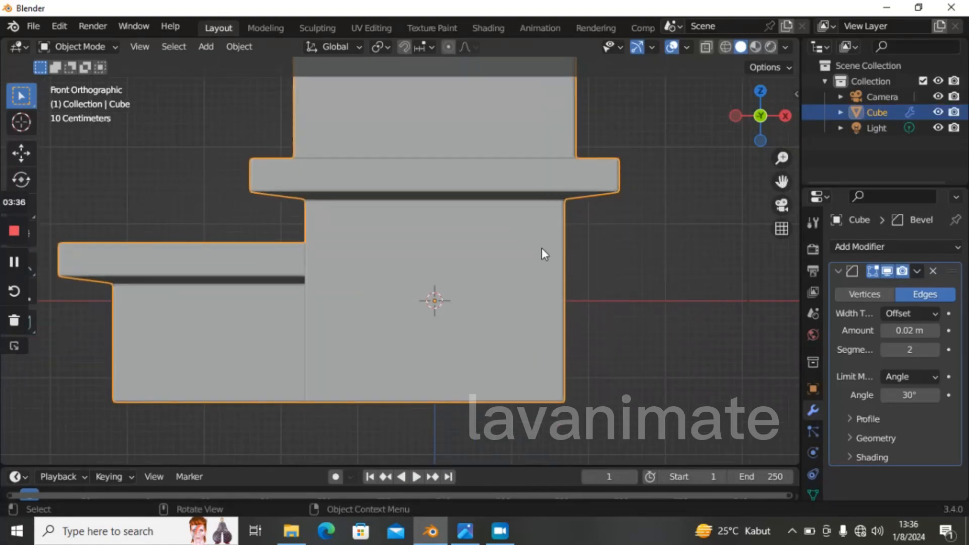
key(Tab)
click(161, 48)
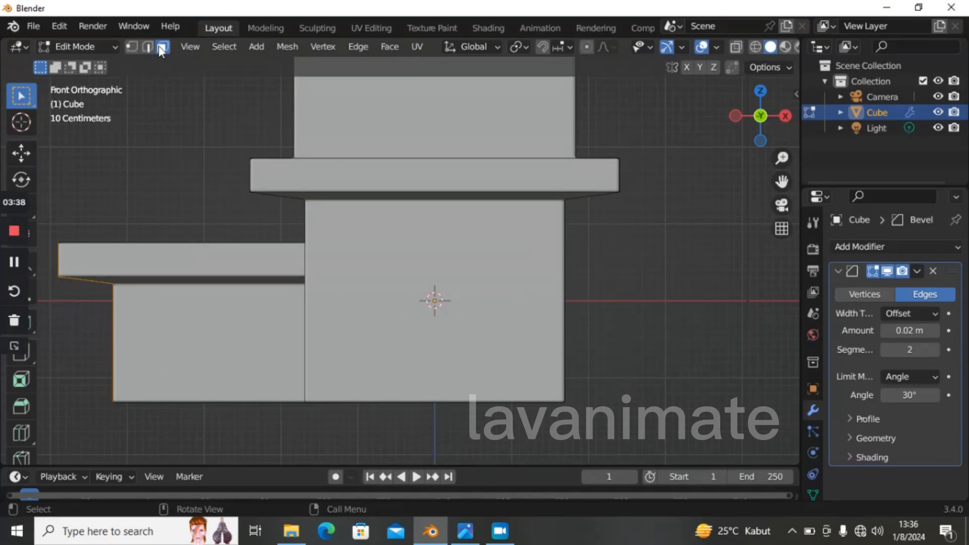
click(465, 277)
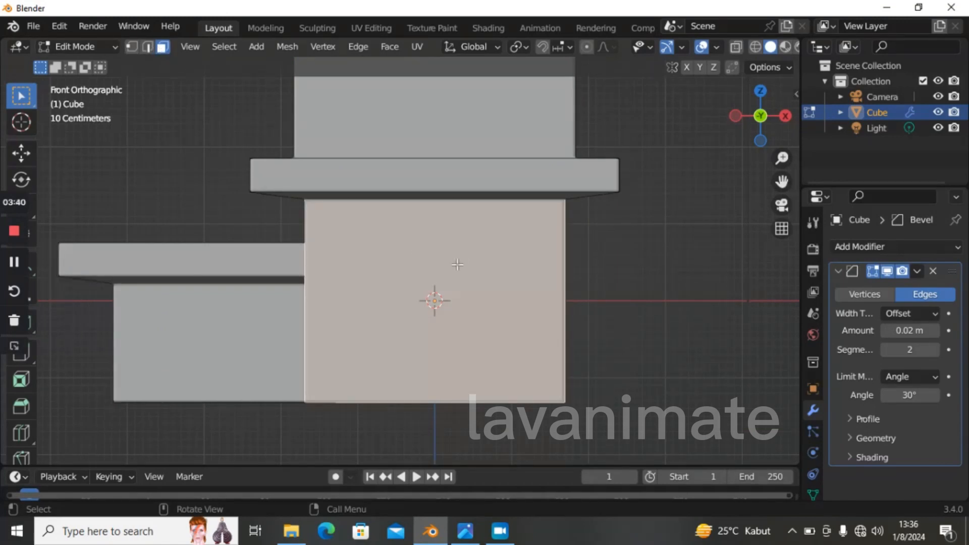
key(g)
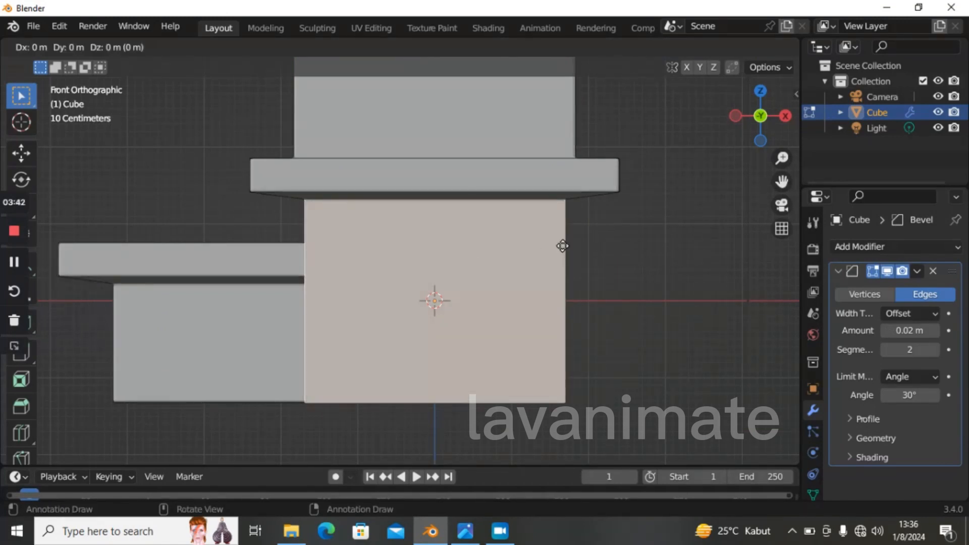
key(Escape)
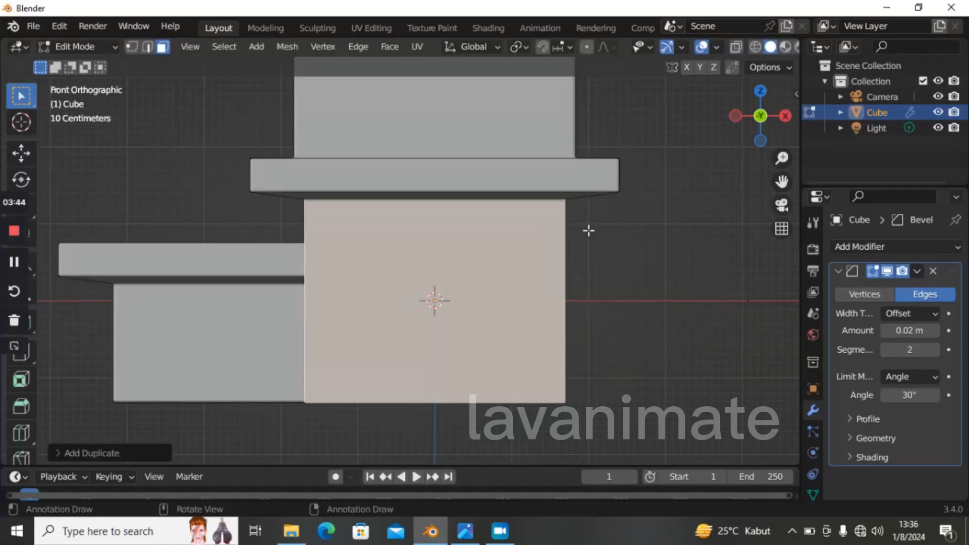
key(p)
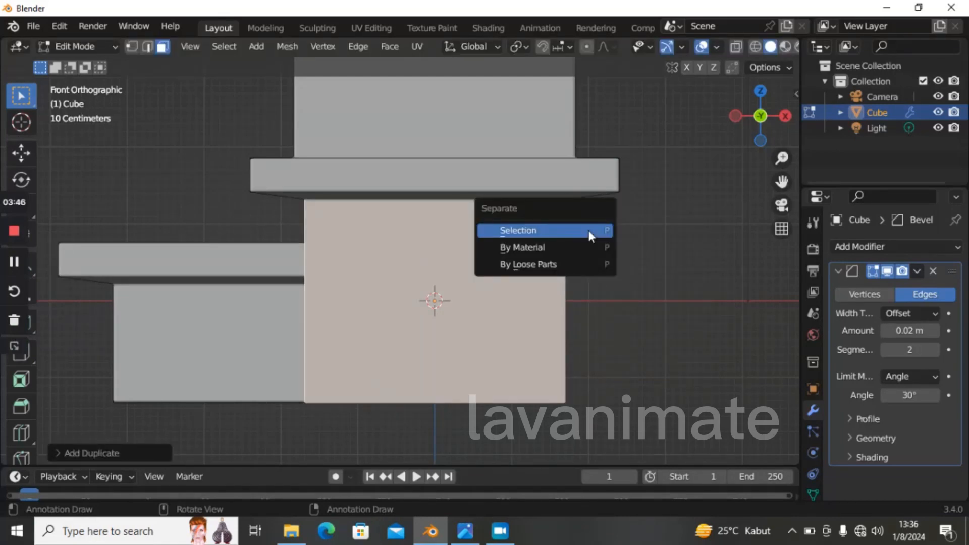
click(588, 230)
key(Tab)
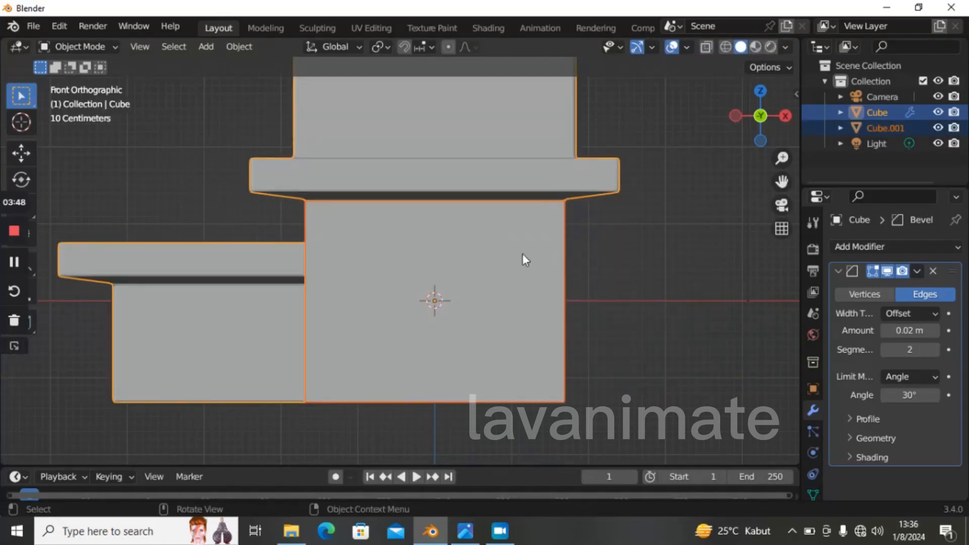
- Narrow the separated front face to a little under half its width along X, and set its origin to its geometry
click(472, 246)
scroll(505, 244, up, 1)
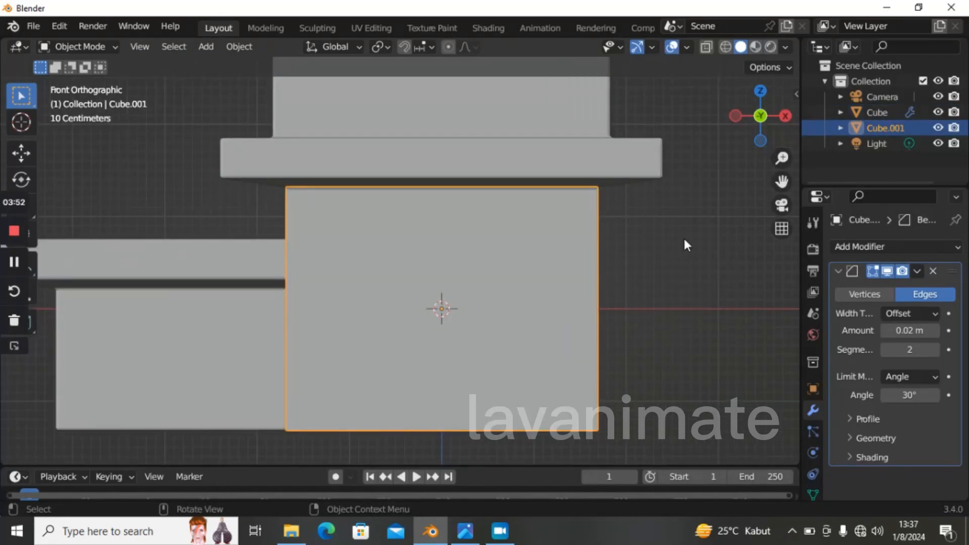
key(s)
key(x)
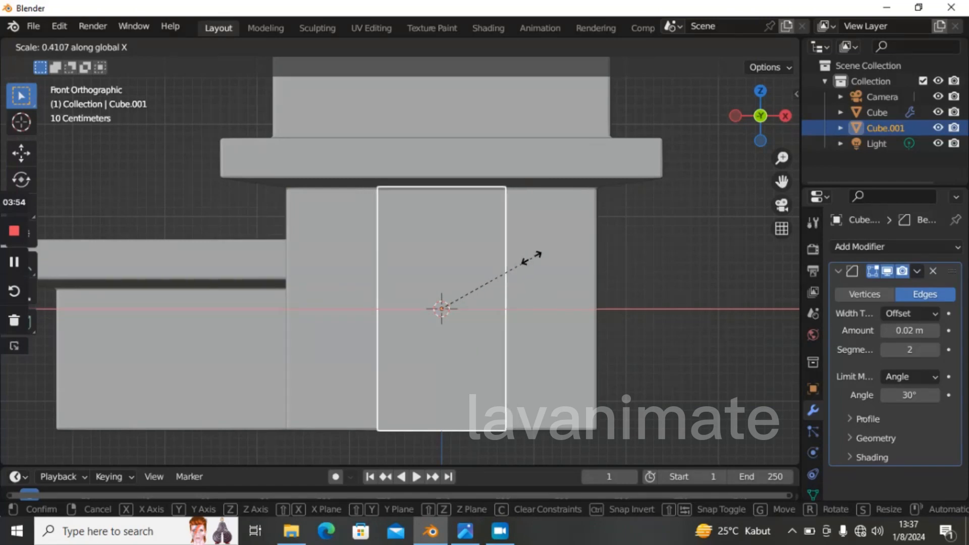
click(540, 251)
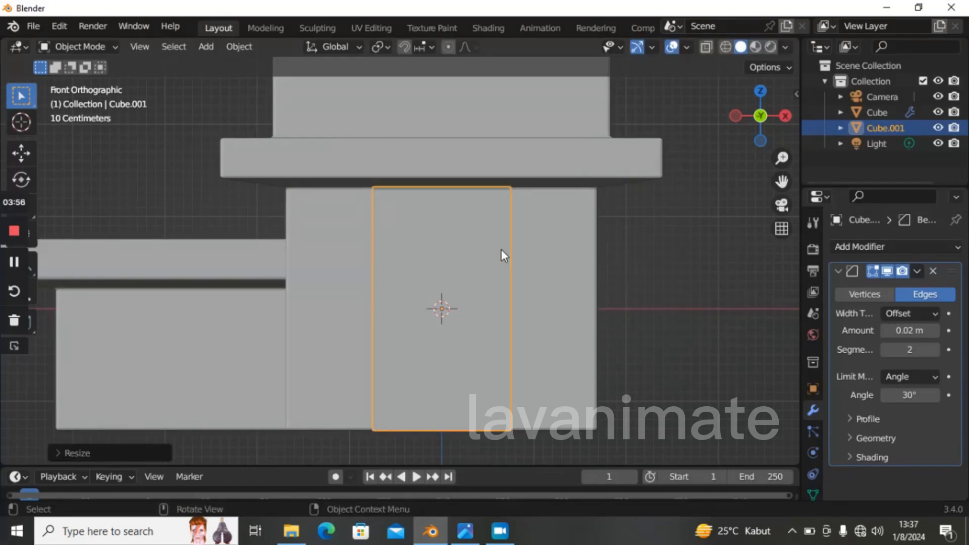
right_click(495, 279)
mouse_move(441, 289)
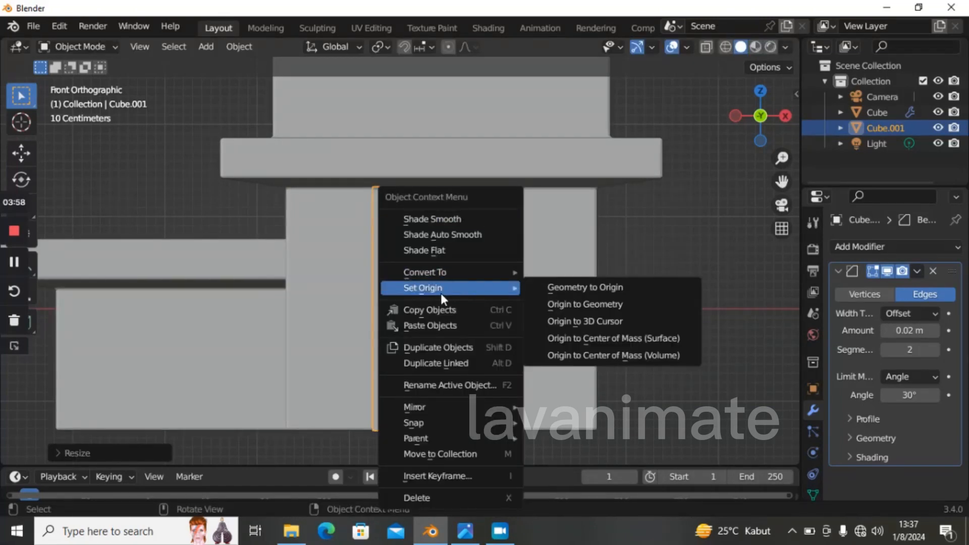
click(596, 305)
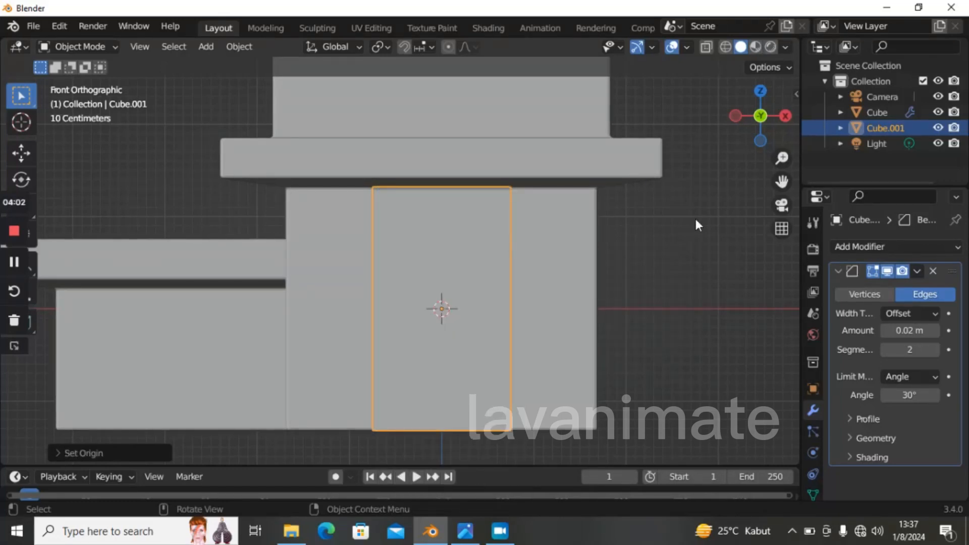
- Scale the separated panel uniformly to about 0.74 and move it about 0.77 m along the positive X axis
key(s)
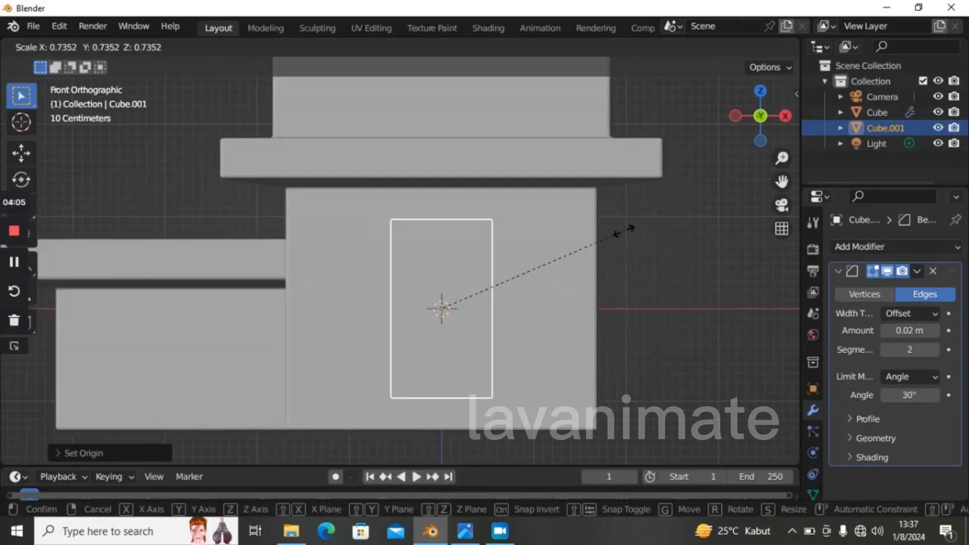
click(624, 232)
key(g)
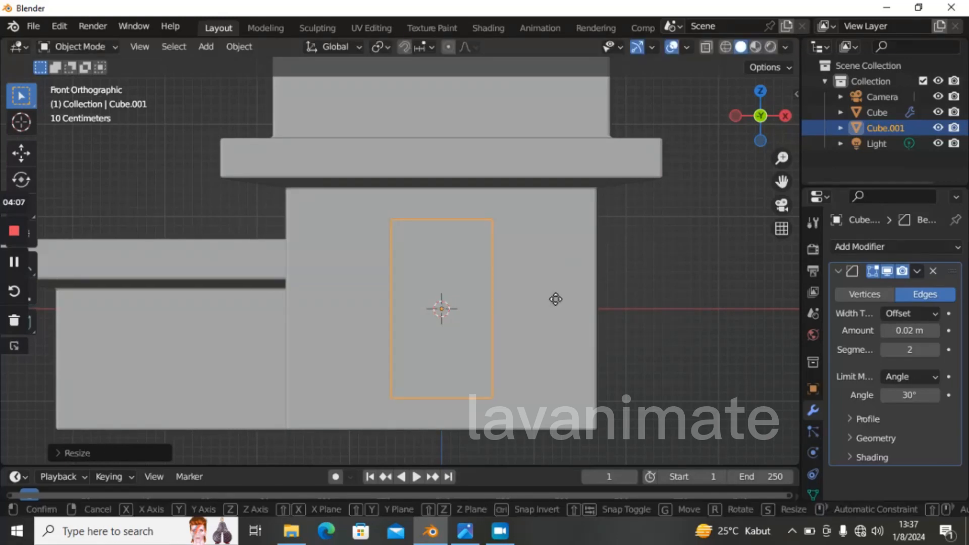
key(x)
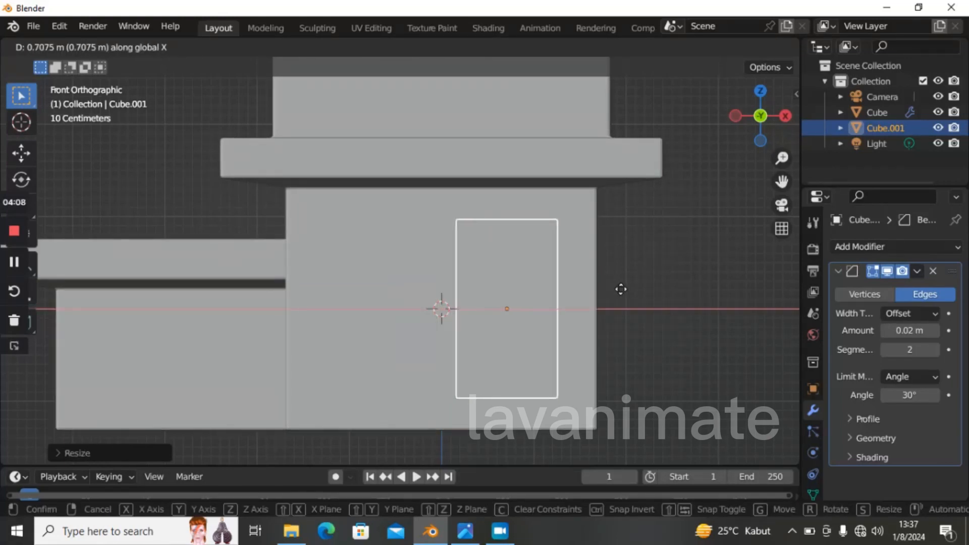
click(627, 289)
- Scale the panel to about 1.13 along the X axis and raise it about 0.17 m along Z
key(s)
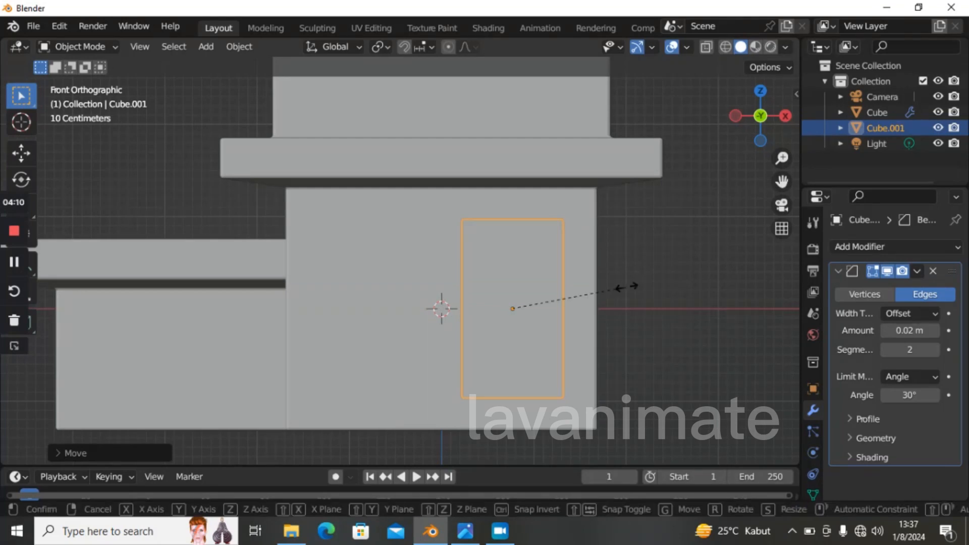
key(x)
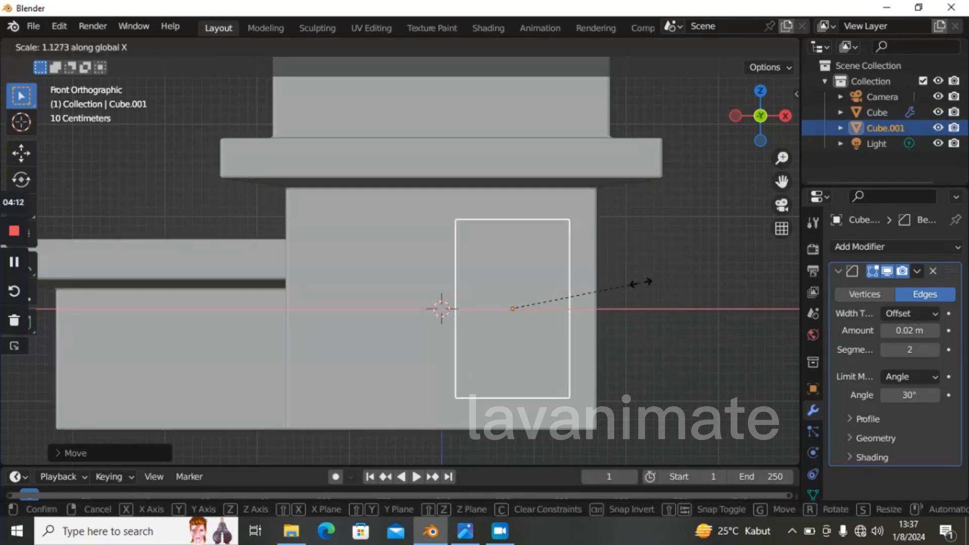
click(641, 284)
key(g)
key(z)
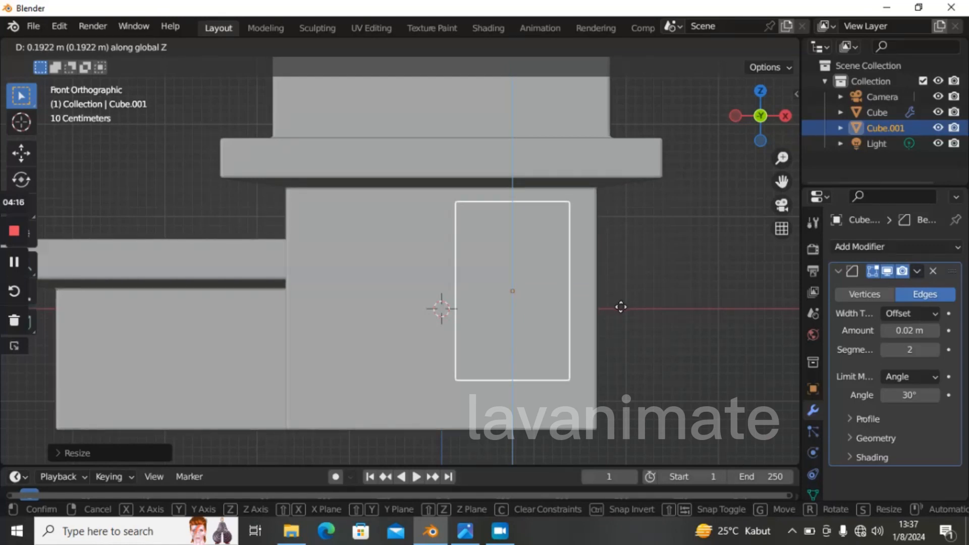
click(621, 308)
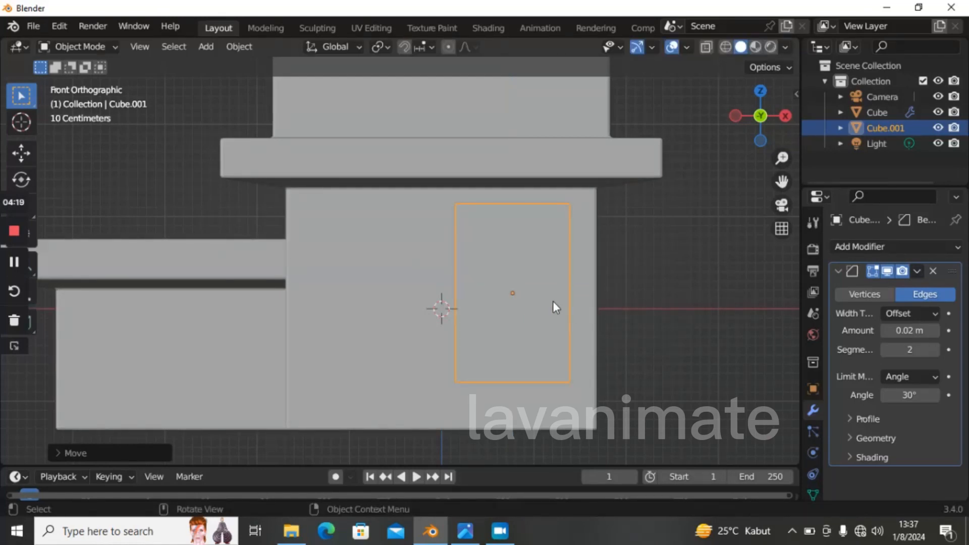
- Extrude the panel about 0.06 m outward from the wall using the right orthographic view, and return to the front view in Object Mode
key(grave)
click(672, 299)
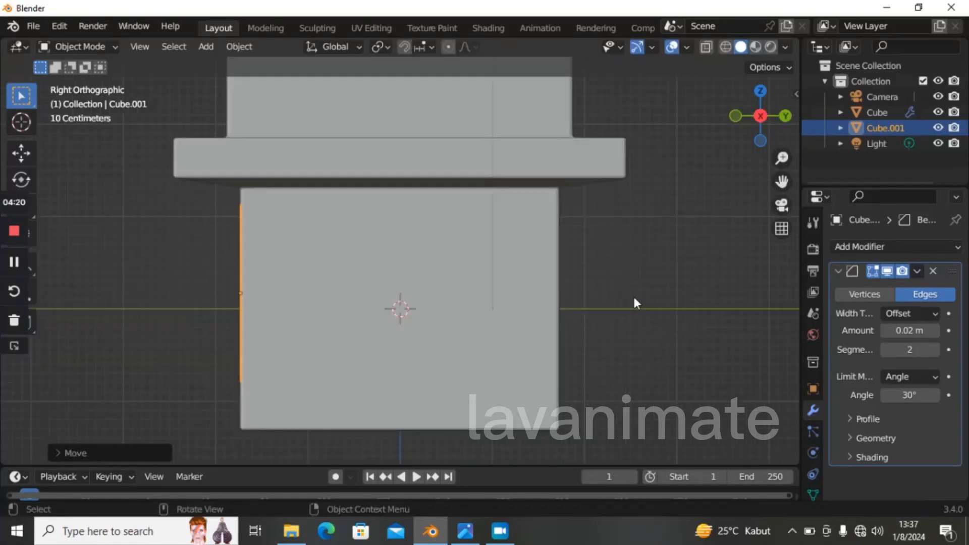
drag(782, 181, 884, 167)
scroll(420, 285, up, 2)
key(Tab)
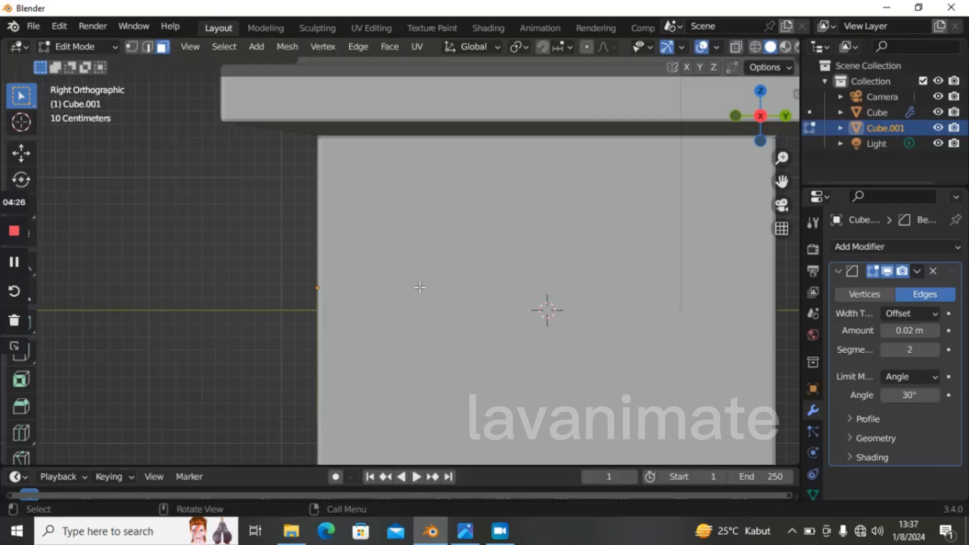
key(e)
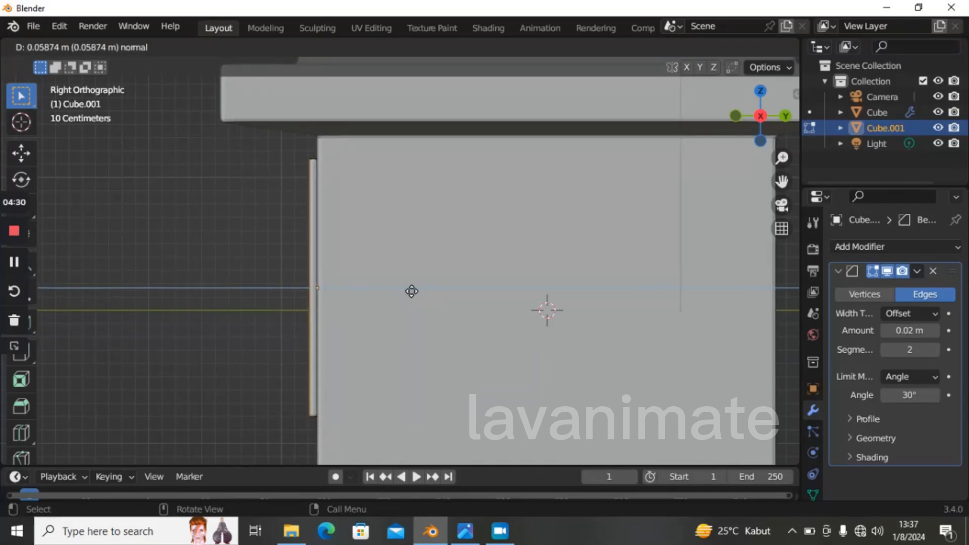
click(412, 292)
key(Tab)
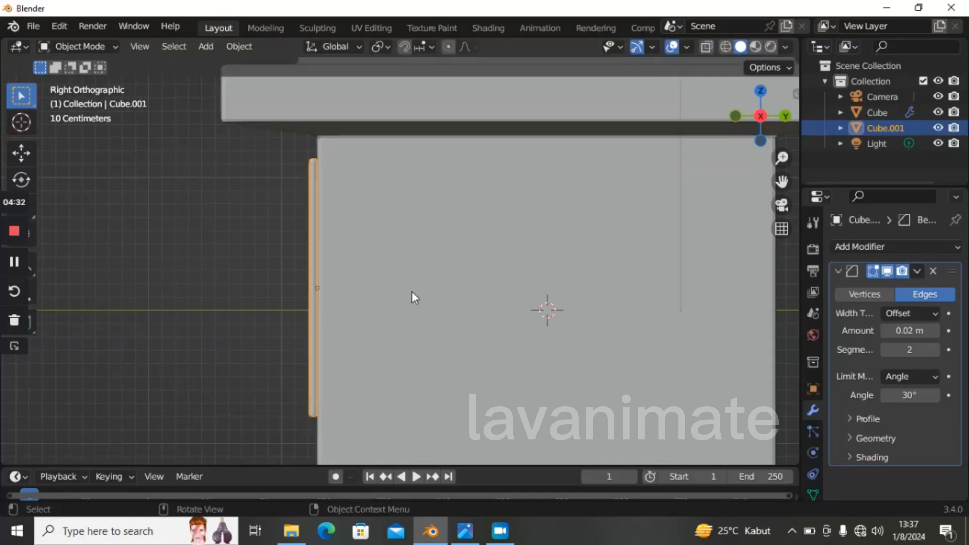
scroll(412, 291, down, 1)
key(grave)
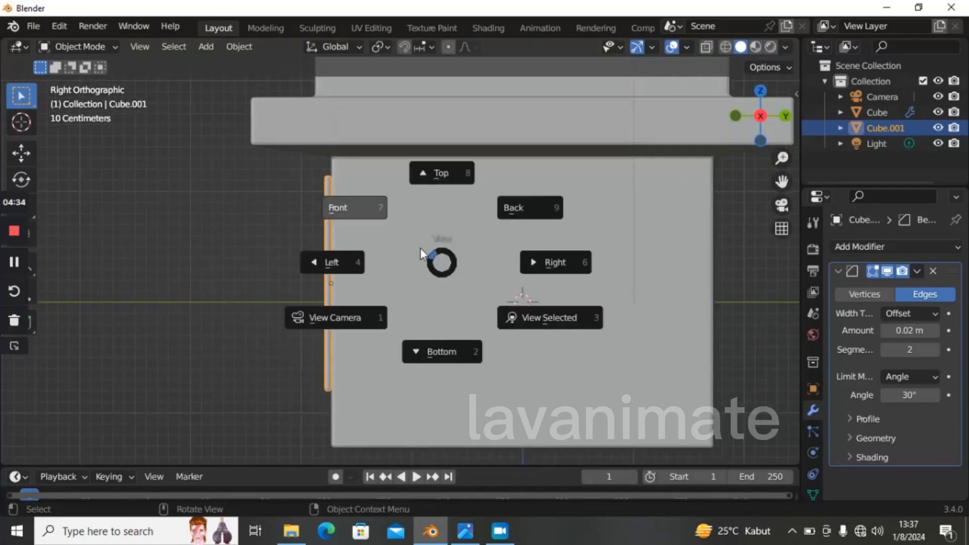
click(418, 248)
click(414, 256)
scroll(414, 256, down, 4)
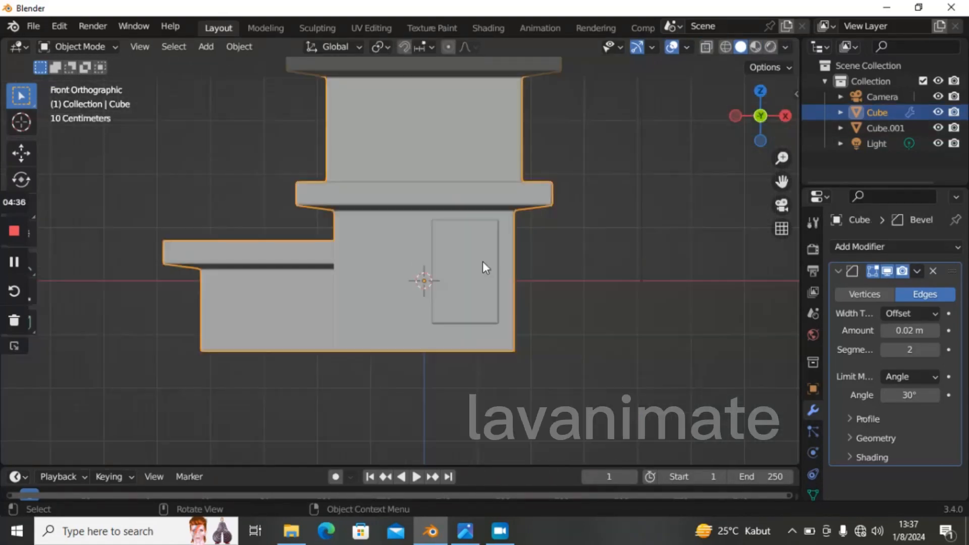
click(471, 265)
scroll(534, 294, up, 3)
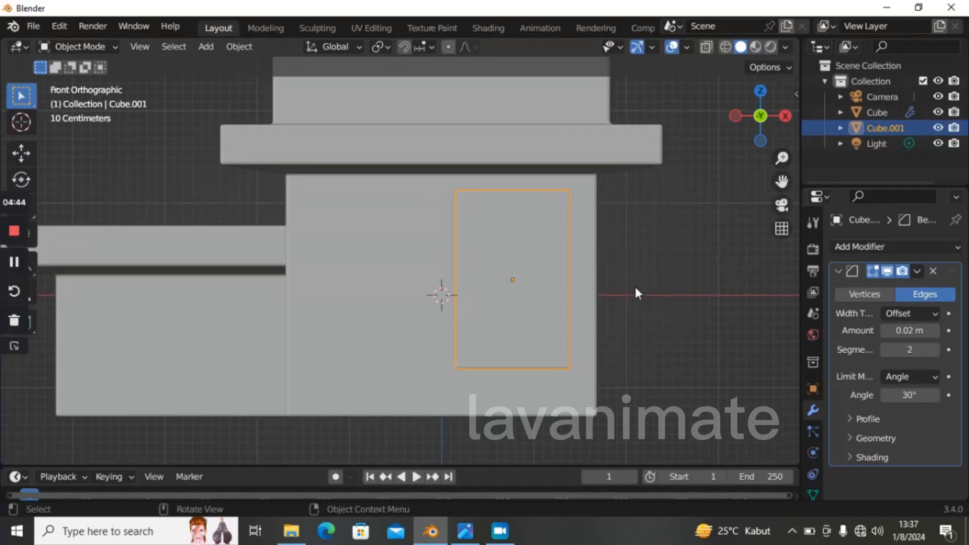
- Duplicate the bottom face of the main building block in place and separate the selection into its own object
click(326, 238)
scroll(328, 239, down, 3)
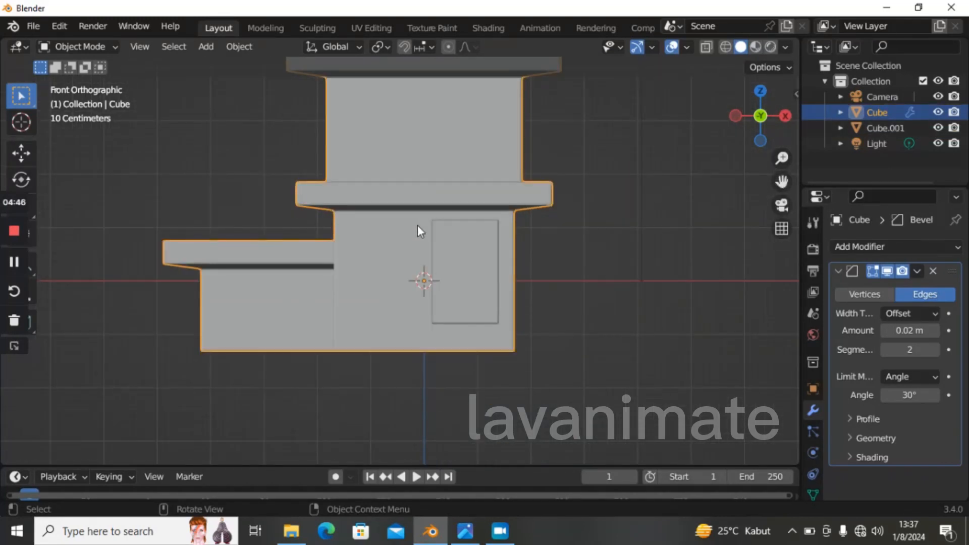
key(Tab)
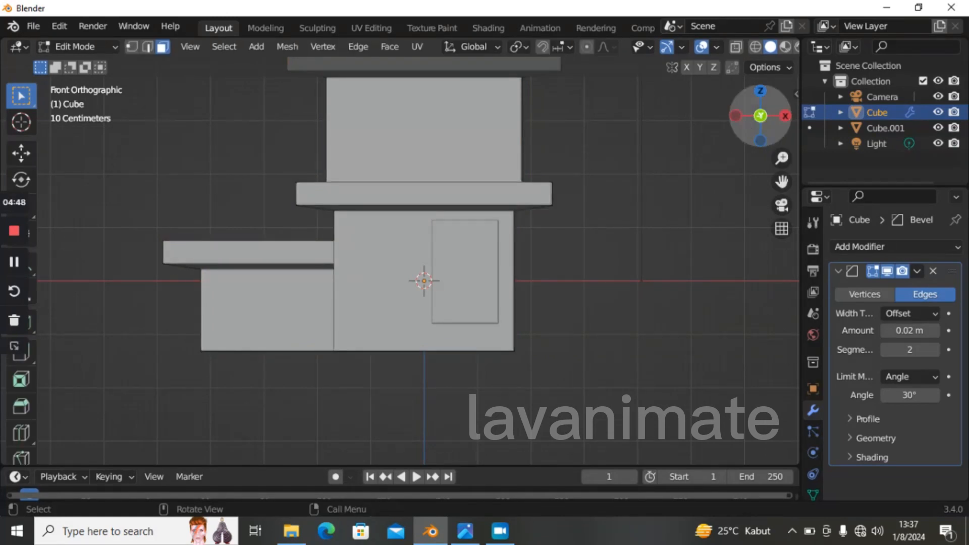
mouse_move(761, 117)
mouse_down()
mouse_move(747, 147)
mouse_move(756, 114)
mouse_up()
click(421, 381)
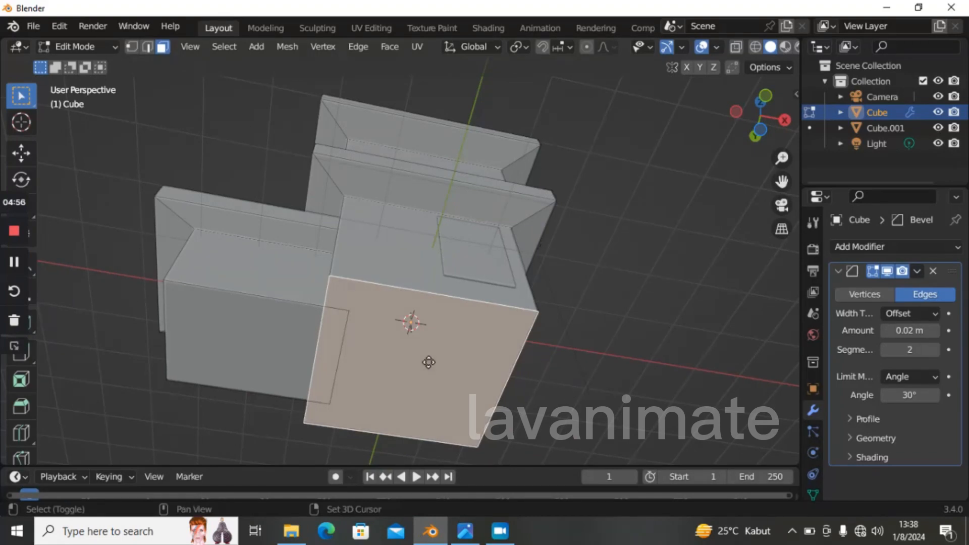
key(g)
right_click(537, 318)
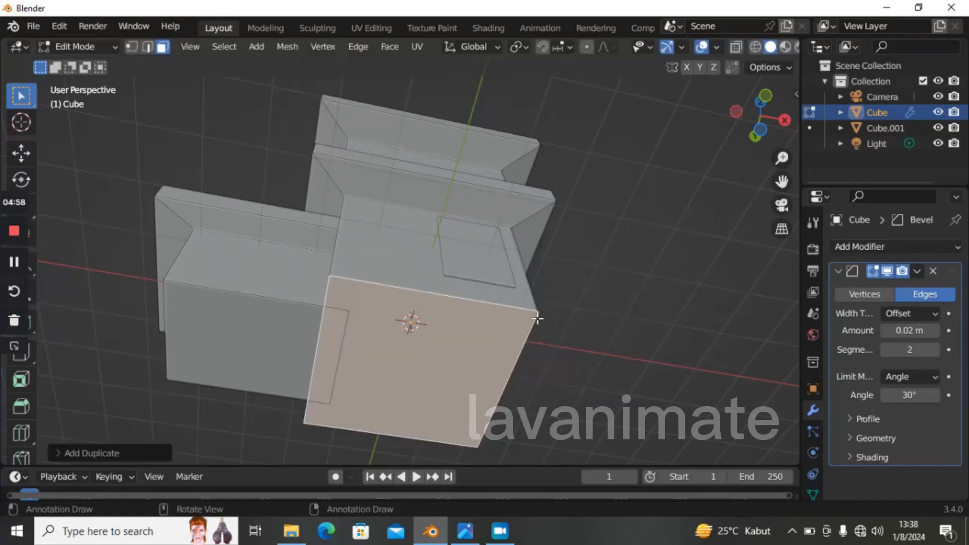
key(p)
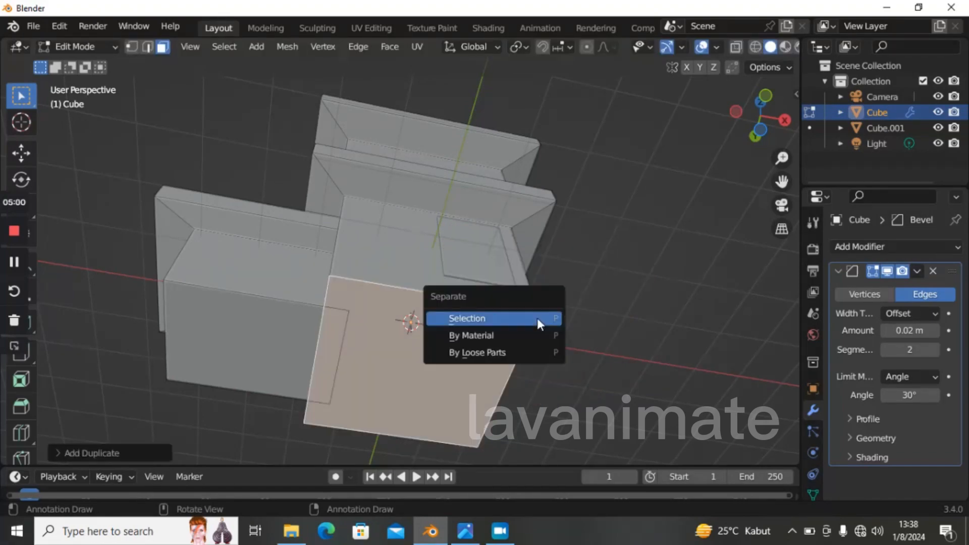
click(537, 318)
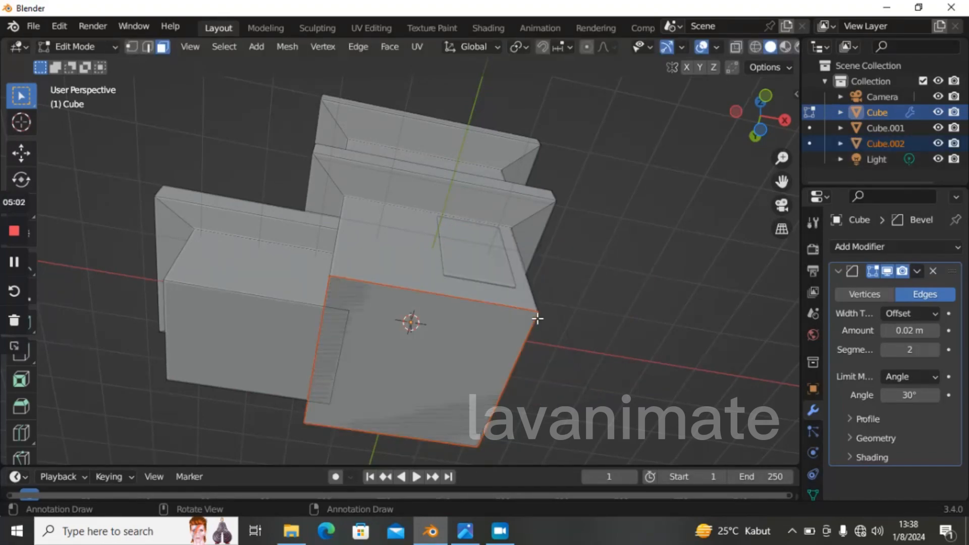
key(Tab)
- Move the separated bottom face along negative Y until it clears the building's front, and set its origin to its geometry
click(370, 331)
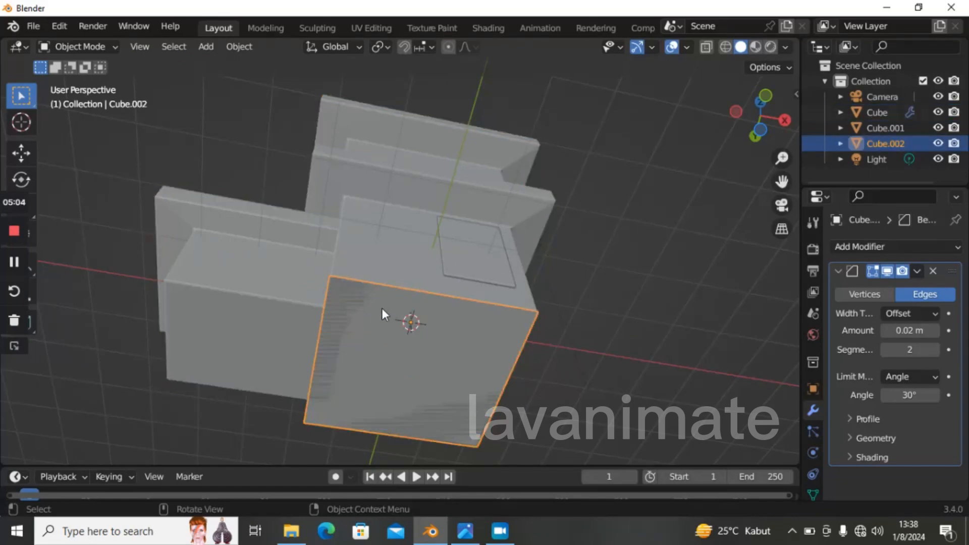
key(grave)
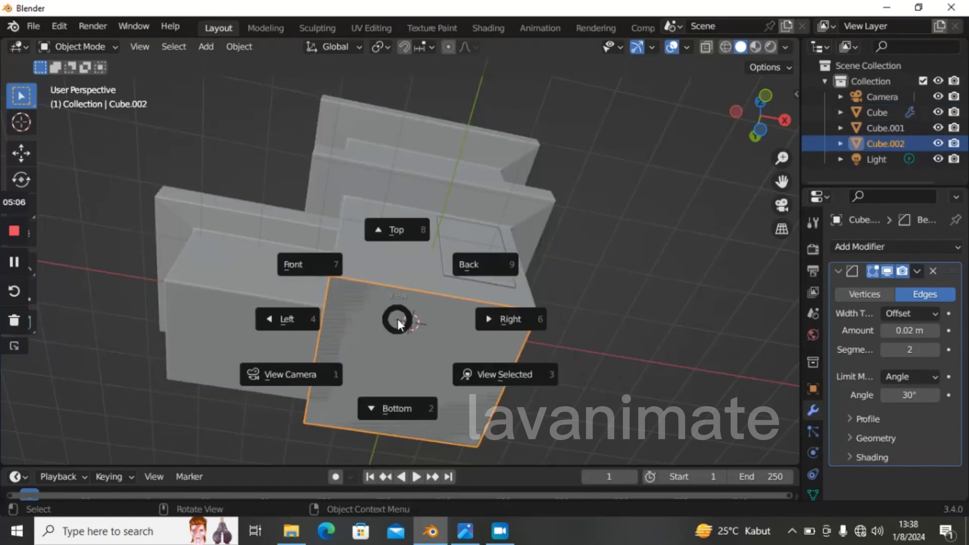
click(504, 319)
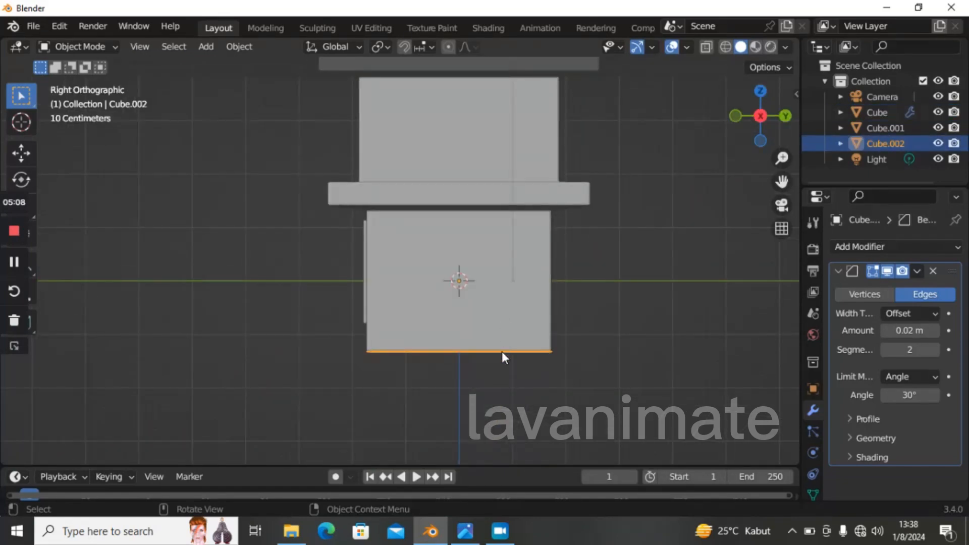
key(g)
key(y)
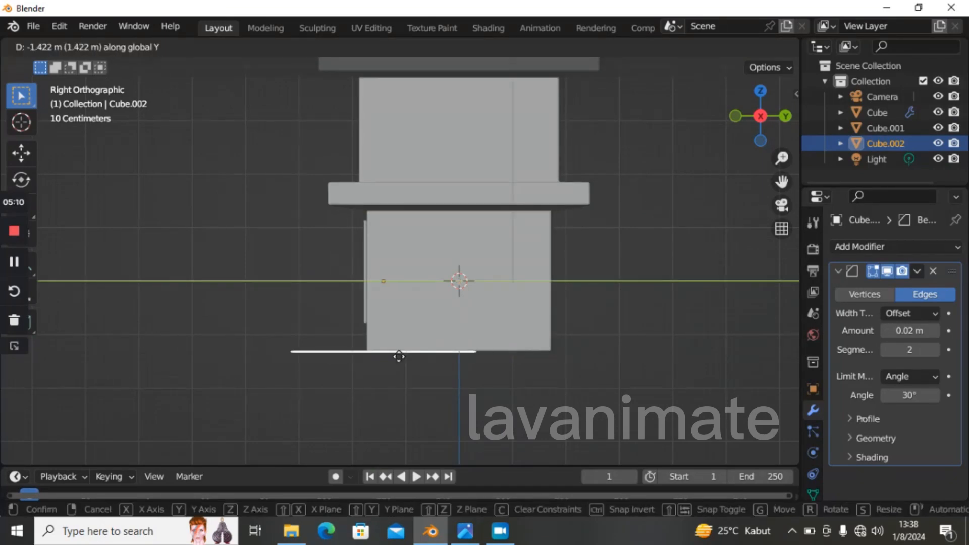
click(305, 361)
right_click(316, 293)
mouse_move(315, 293)
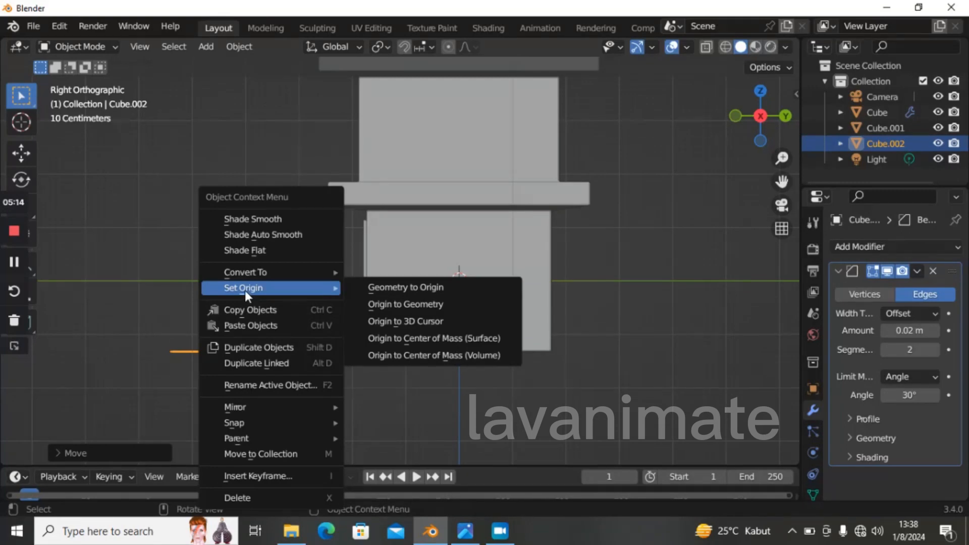
click(455, 305)
- Scale the separated face uniformly to a little under a third of its size, and extrude it upward about 0.5 m
drag(782, 182, 846, 135)
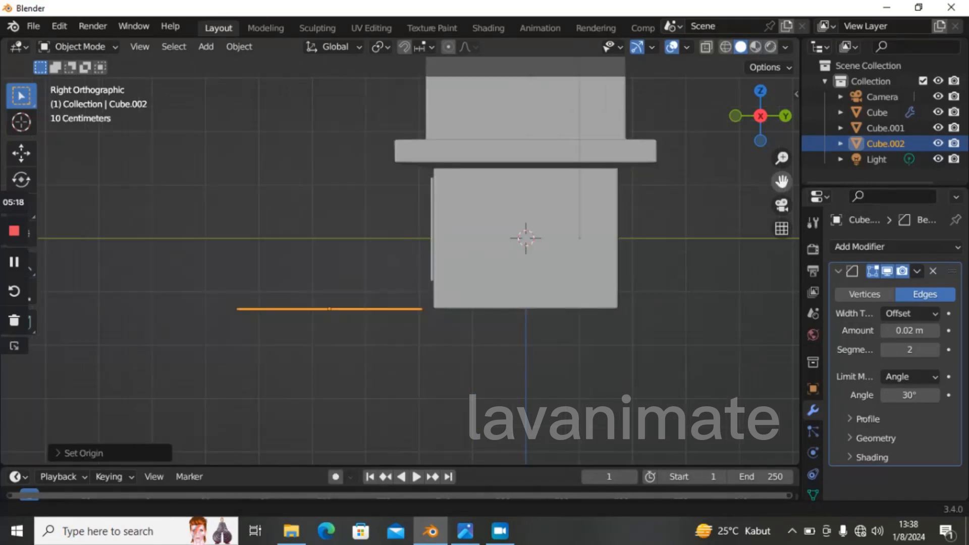
scroll(502, 279, up, 2)
key(s)
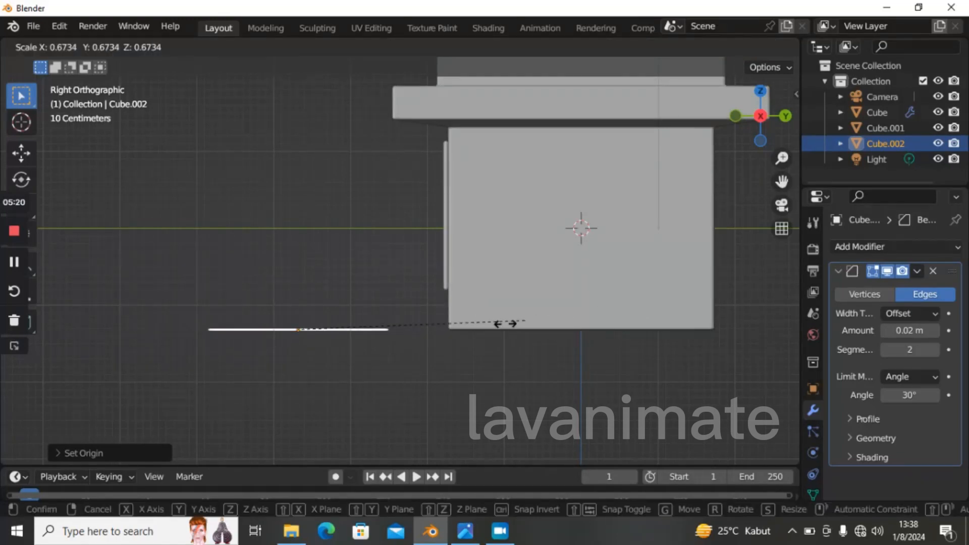
click(411, 343)
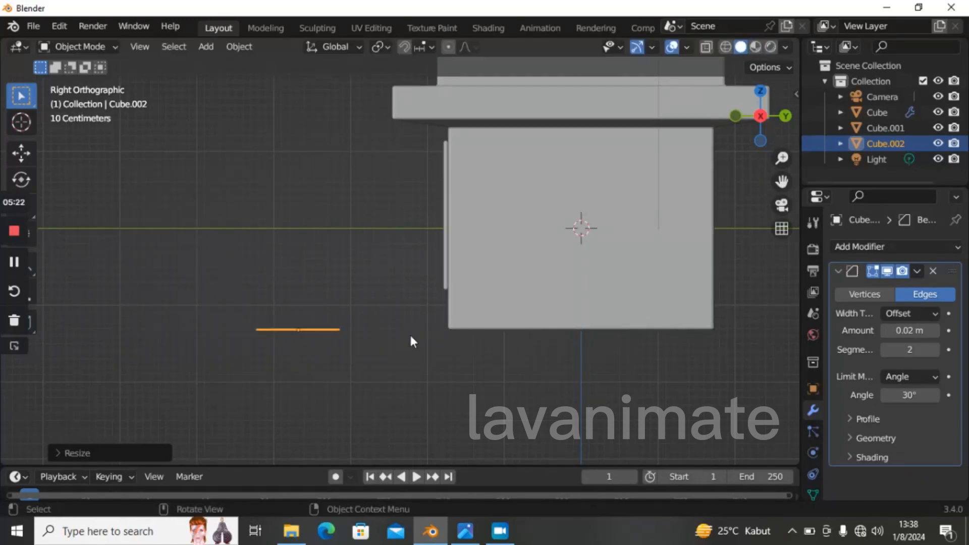
key(Tab)
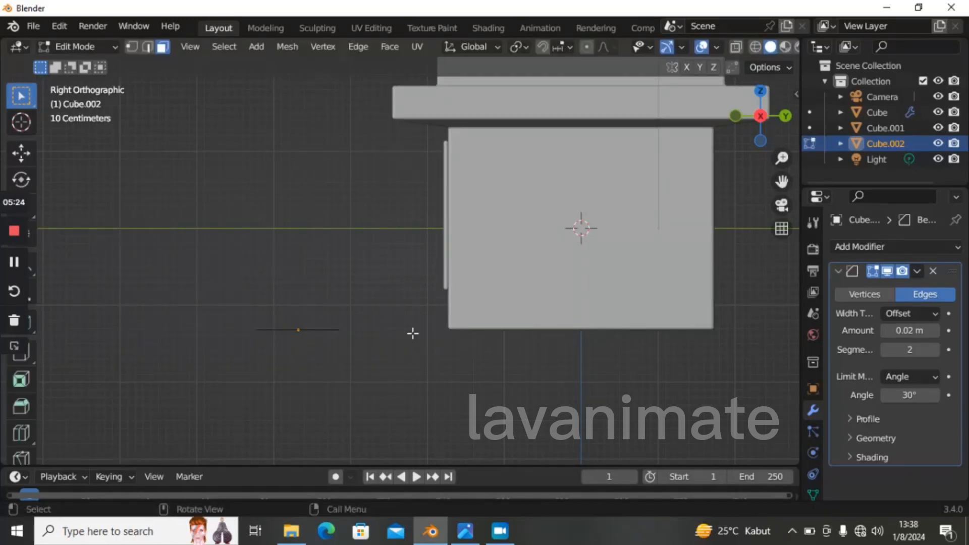
key(a)
key(e)
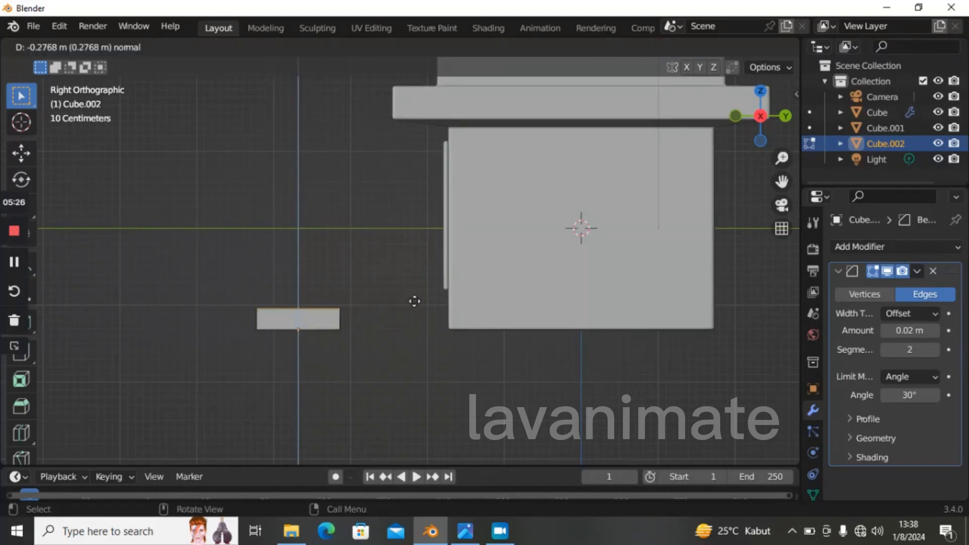
click(415, 295)
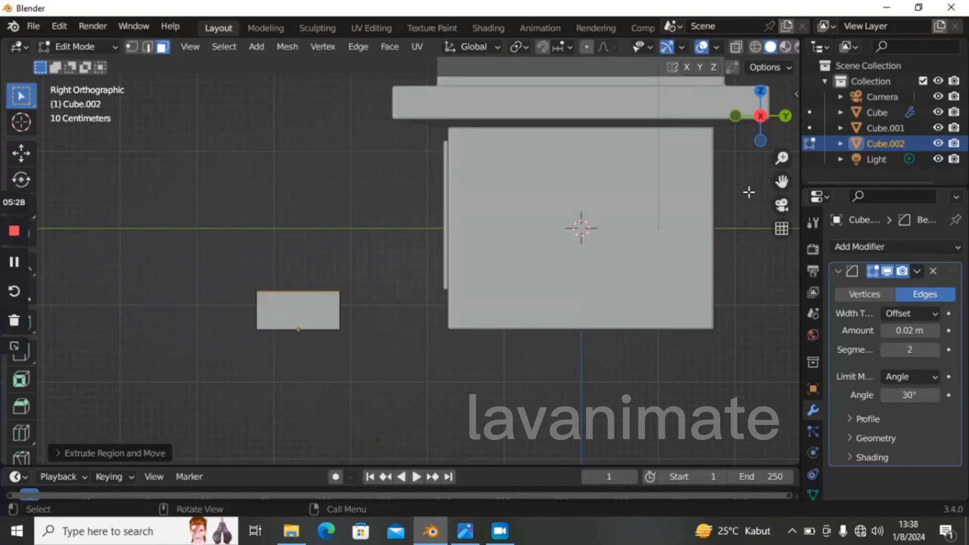
- Add one centred horizontal and one centred vertical loop cut that divide the small block's side into four quarters
drag(782, 182, 786, 180)
scroll(483, 251, up, 5)
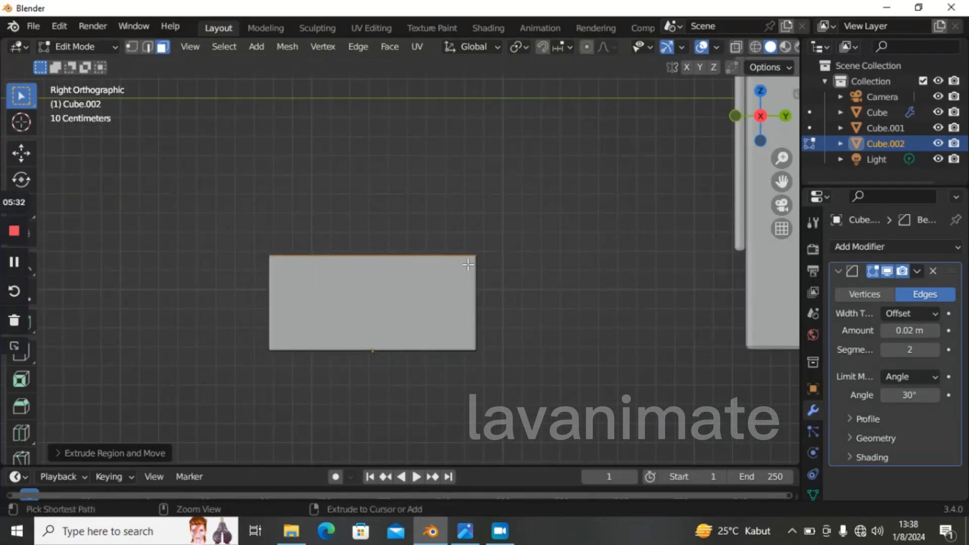
key(ctrl+r)
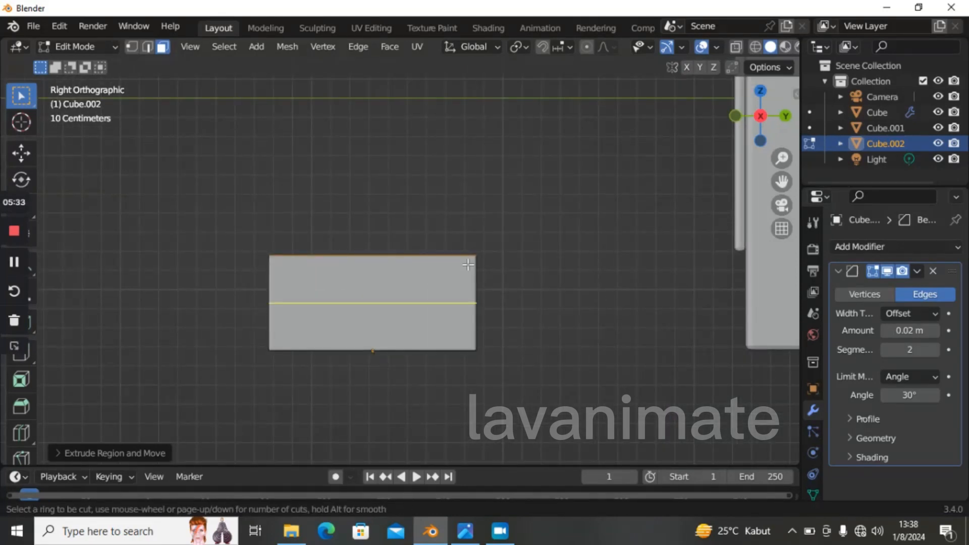
click(452, 303)
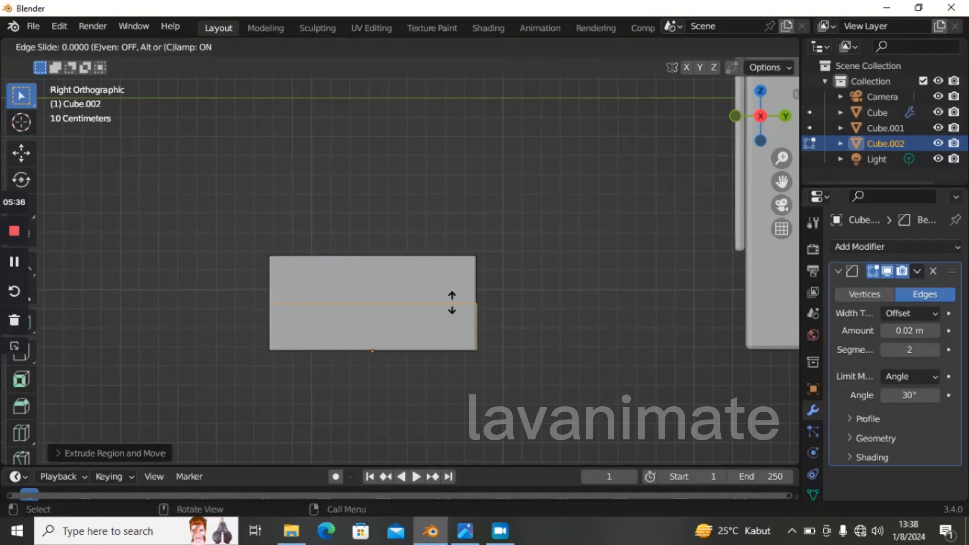
right_click(452, 303)
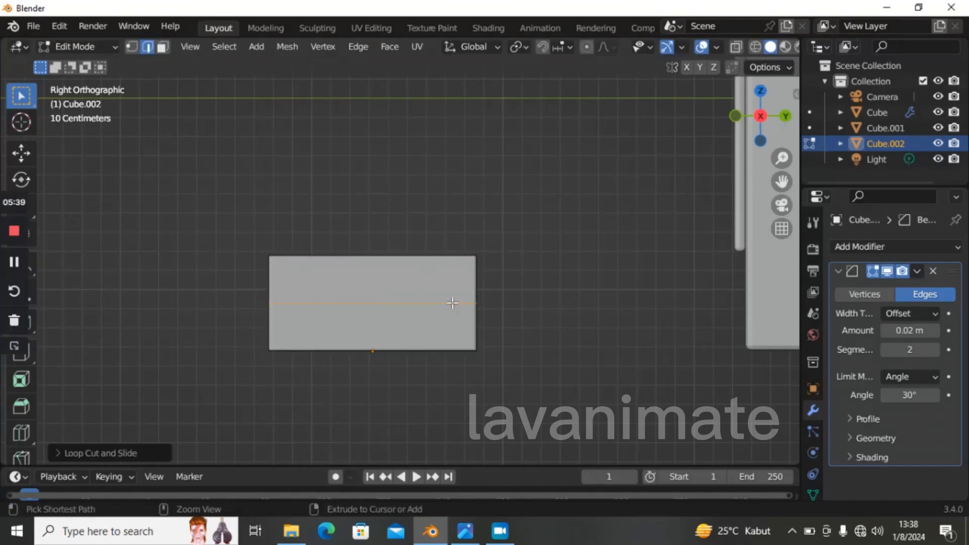
key(ctrl+r)
click(374, 272)
right_click(373, 272)
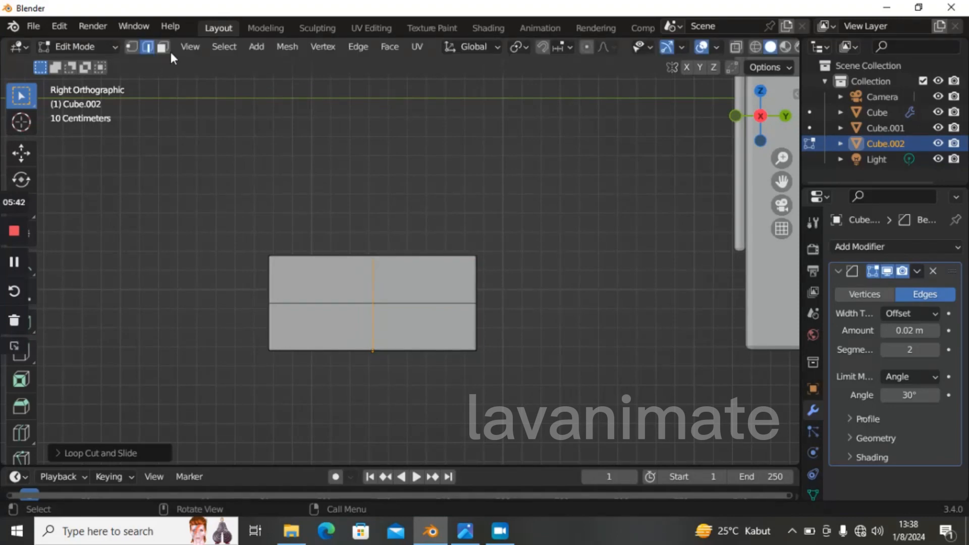
- Delete the faces of the small block's upper quarter farthest from the building, selecting through the mesh with X-ray
click(162, 48)
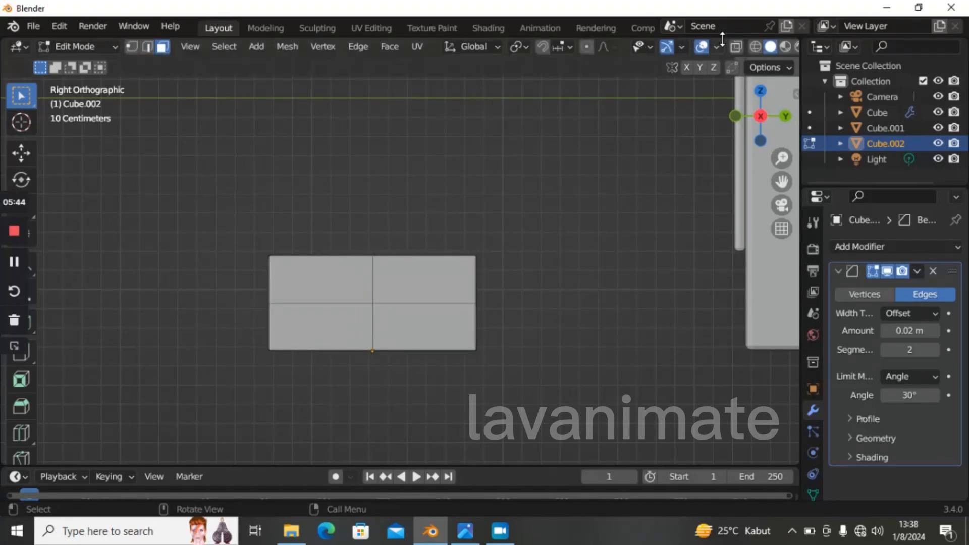
click(738, 47)
drag(234, 199, 354, 285)
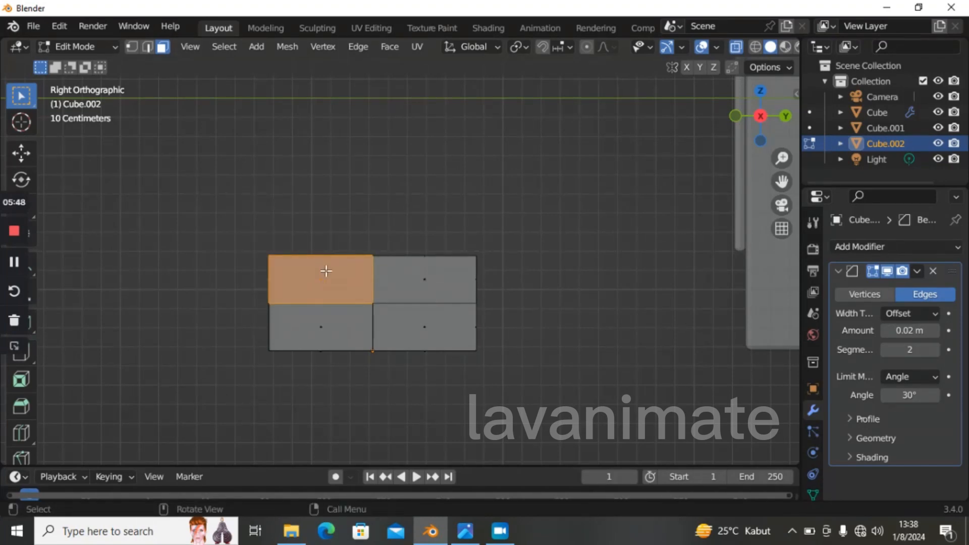
drag(256, 231, 338, 268)
key(x)
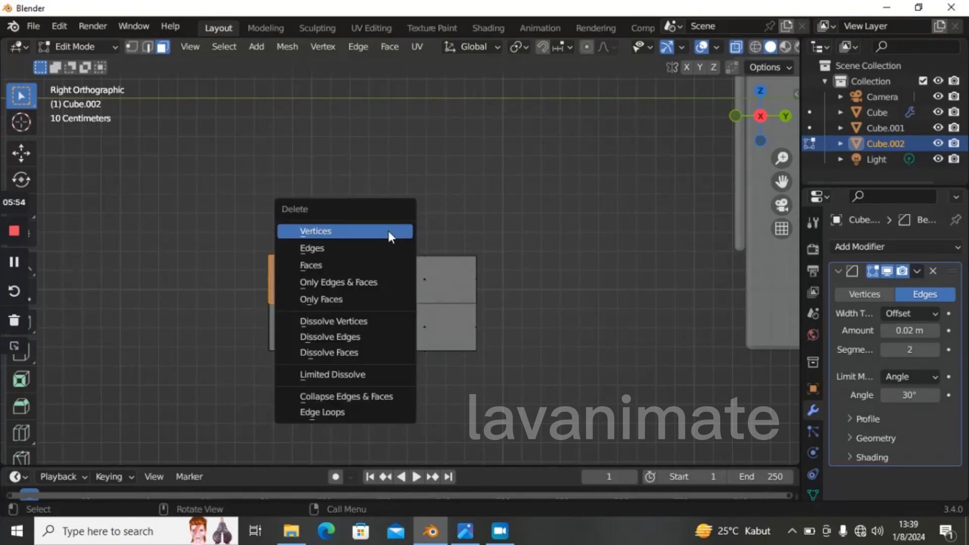
click(368, 264)
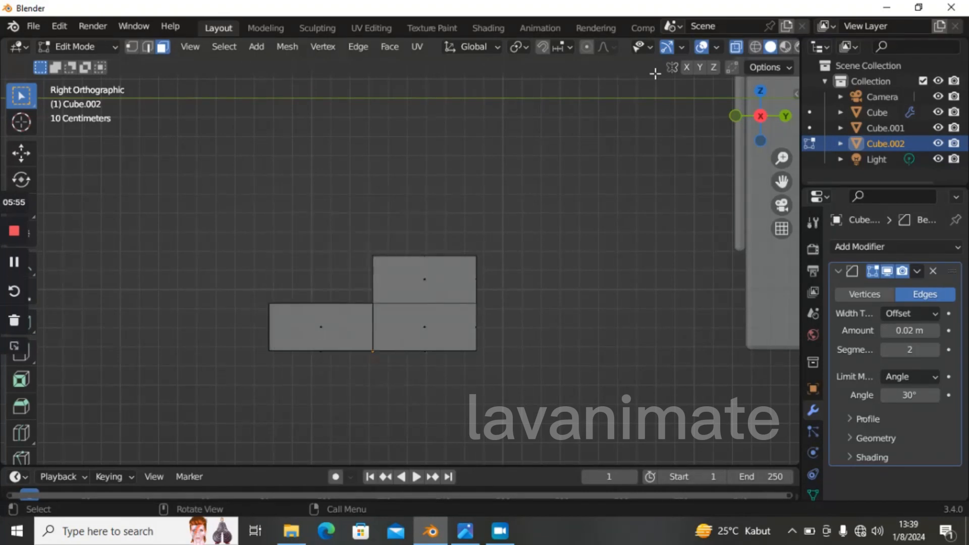
click(737, 48)
- Fill the open vertical riser of the upper step with a face between its two upright side edges
click(147, 47)
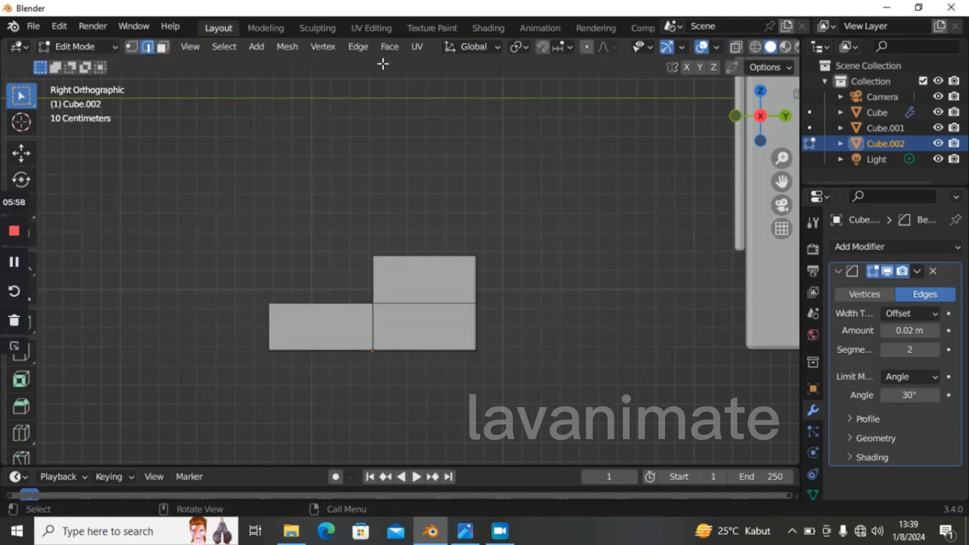
drag(752, 121, 396, 251)
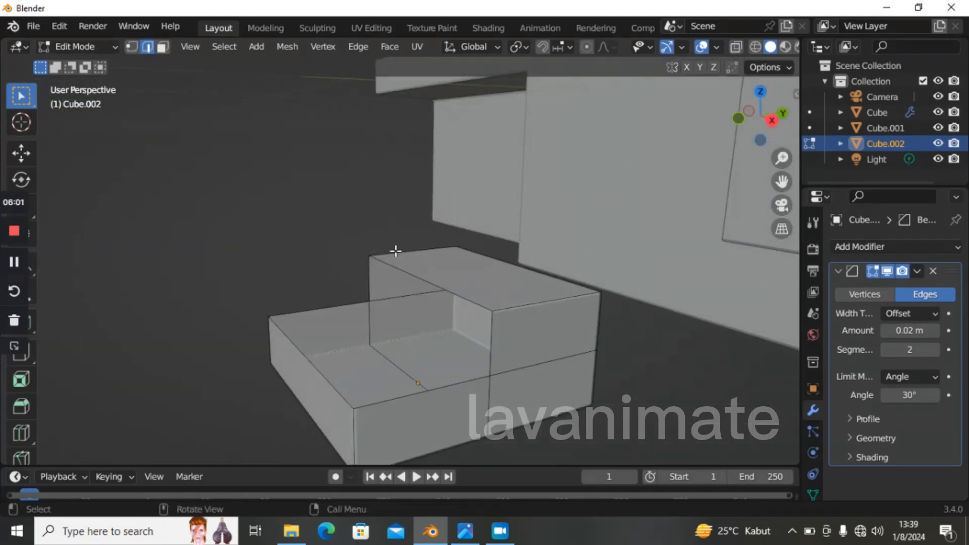
click(373, 272)
click(370, 282)
shift+click(491, 342)
key(f)
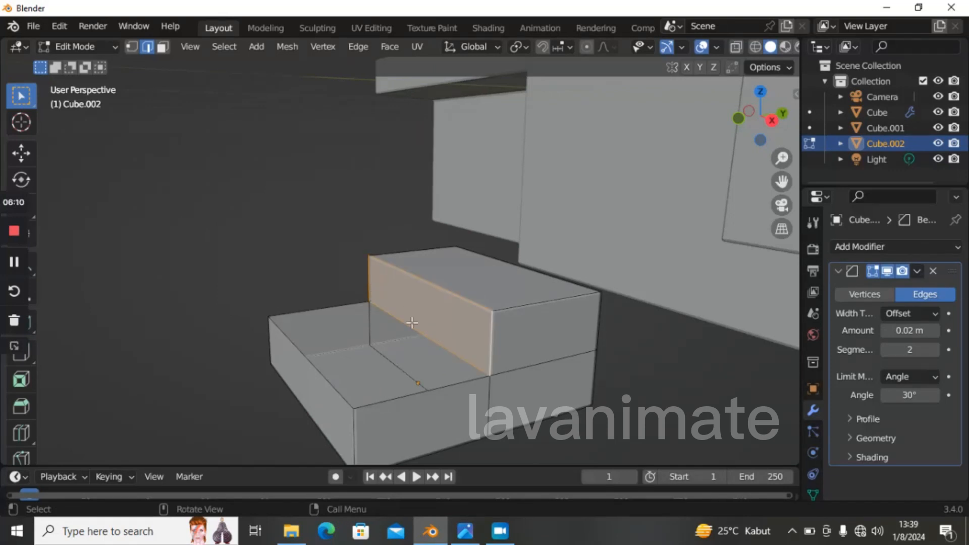
- Fill the open top of the lower step with a face between its rear and front edges, and return to Object Mode
click(412, 326)
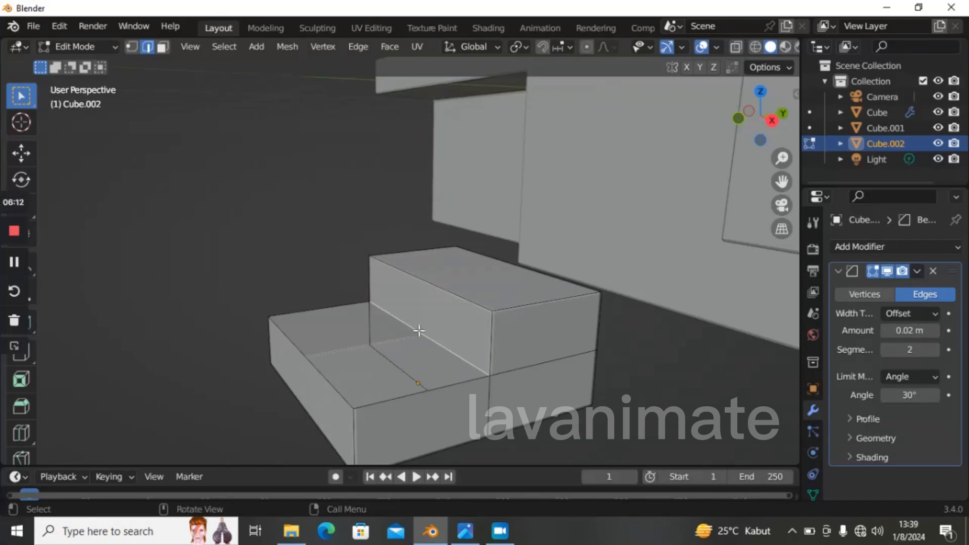
shift+click(307, 354)
key(f)
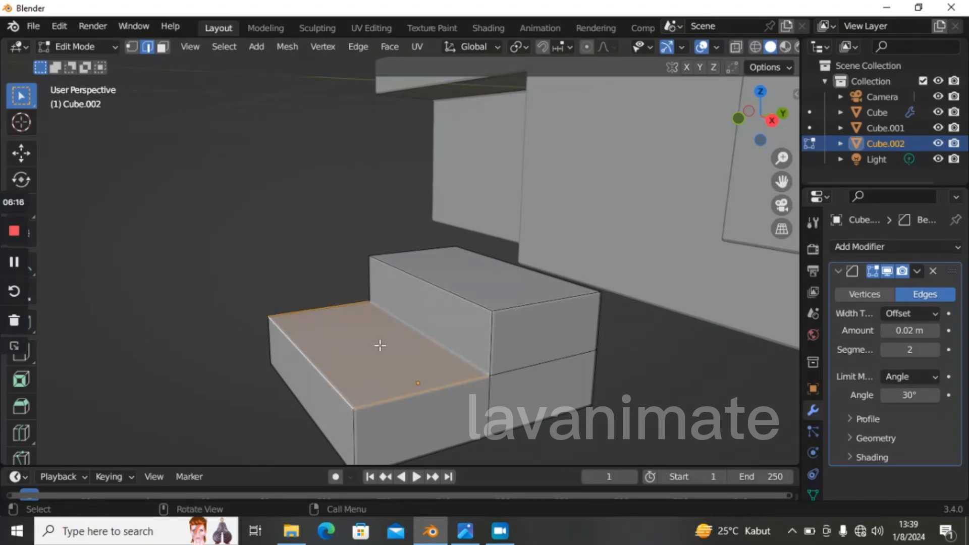
key(Tab)
- Move the two-step stair about 1.4 m along the Y axis until its rear meets the building's front wall
middle_drag(380, 344, 380, 344)
key(grave)
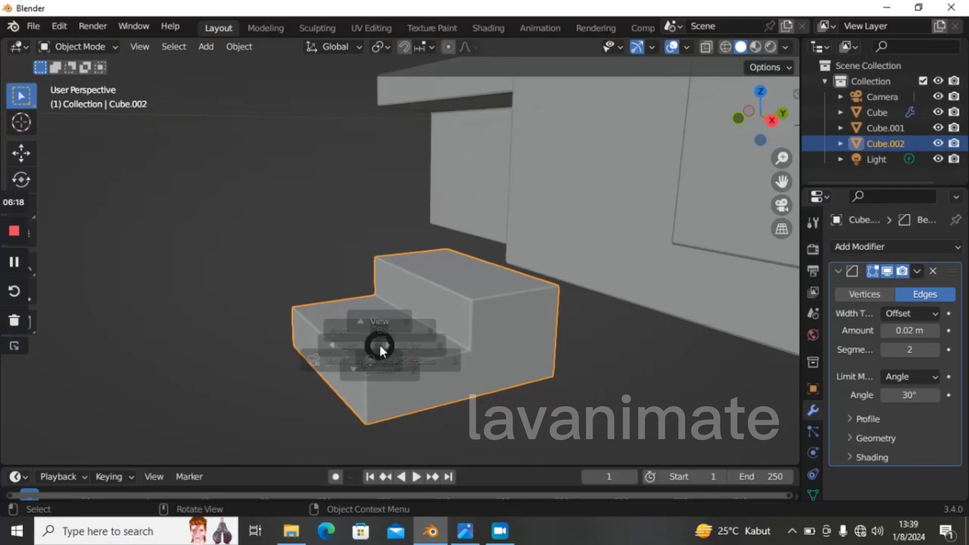
click(477, 345)
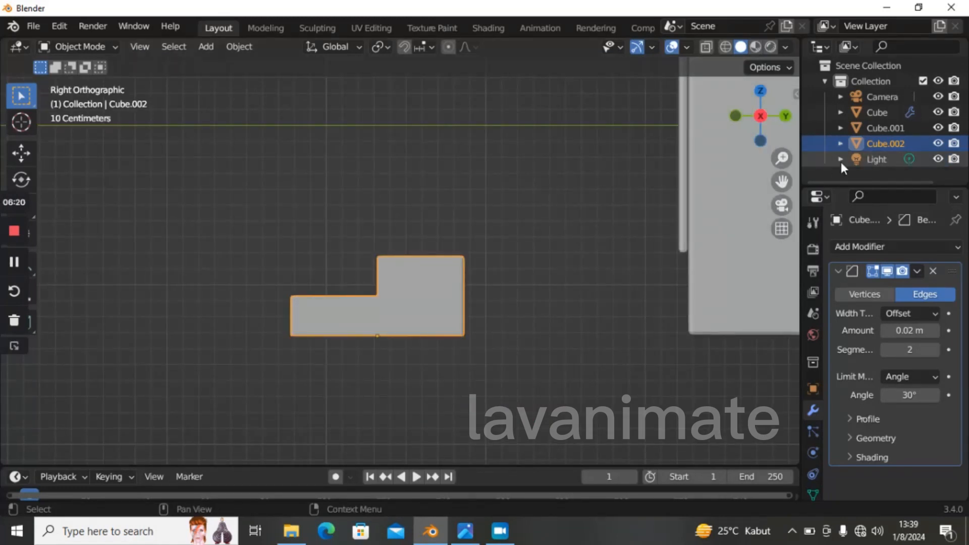
drag(781, 181, 656, 182)
key(g)
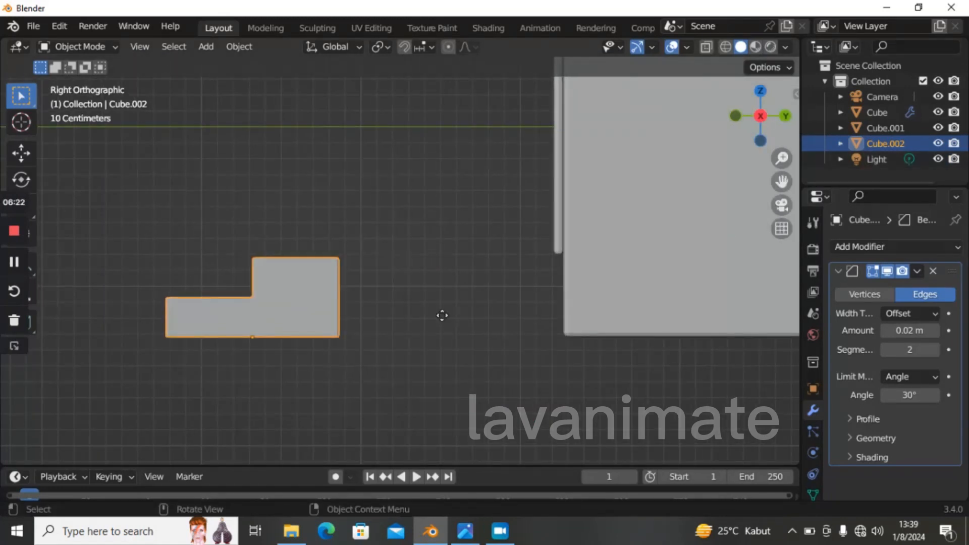
key(y)
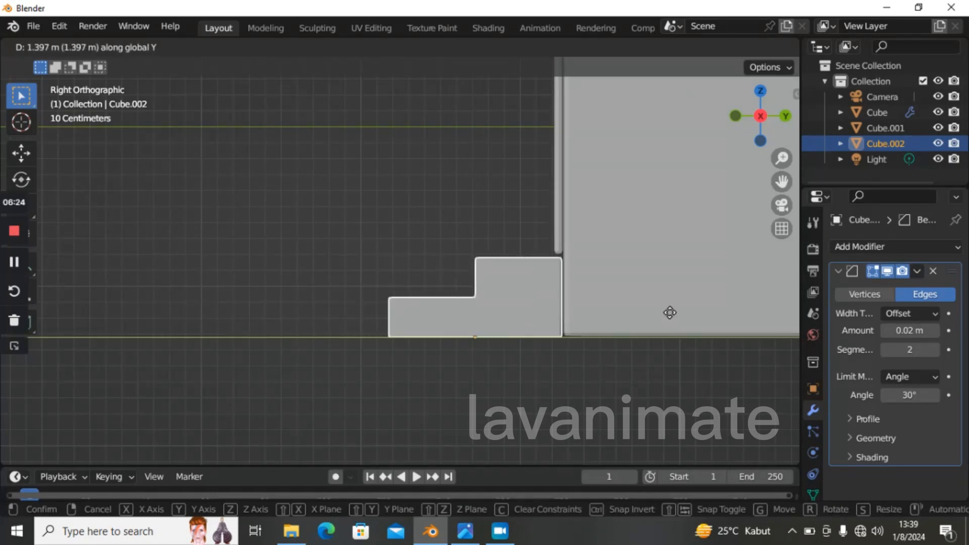
click(673, 311)
- Raise the stair about 0.009 m along the Z axis to align its underside with the building's base
scroll(675, 305, up, 3)
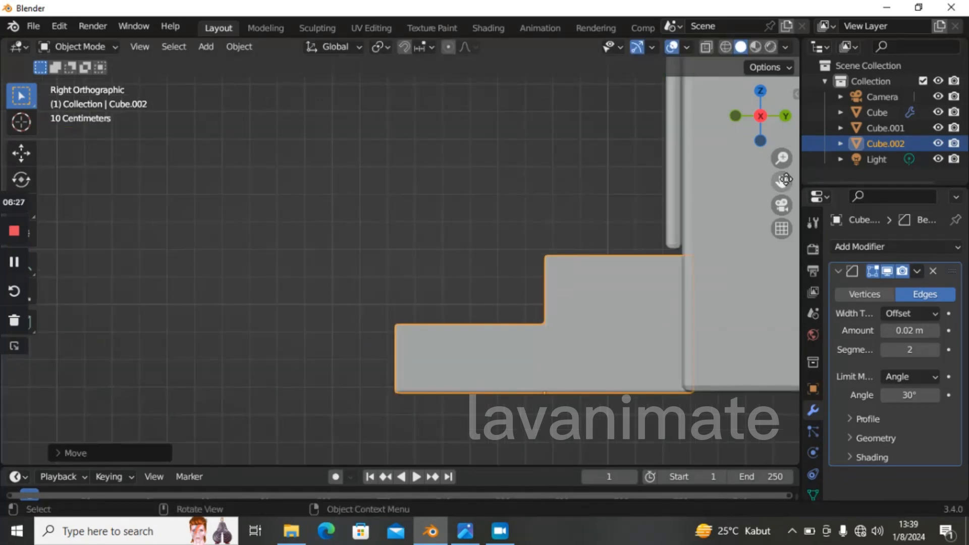
drag(782, 182, 595, 149)
scroll(619, 213, up, 2)
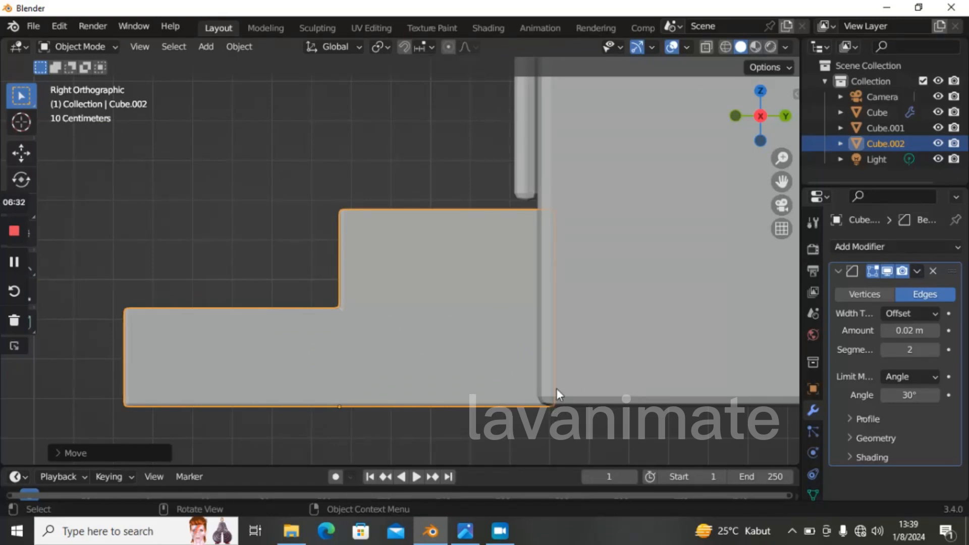
key(g)
key(z)
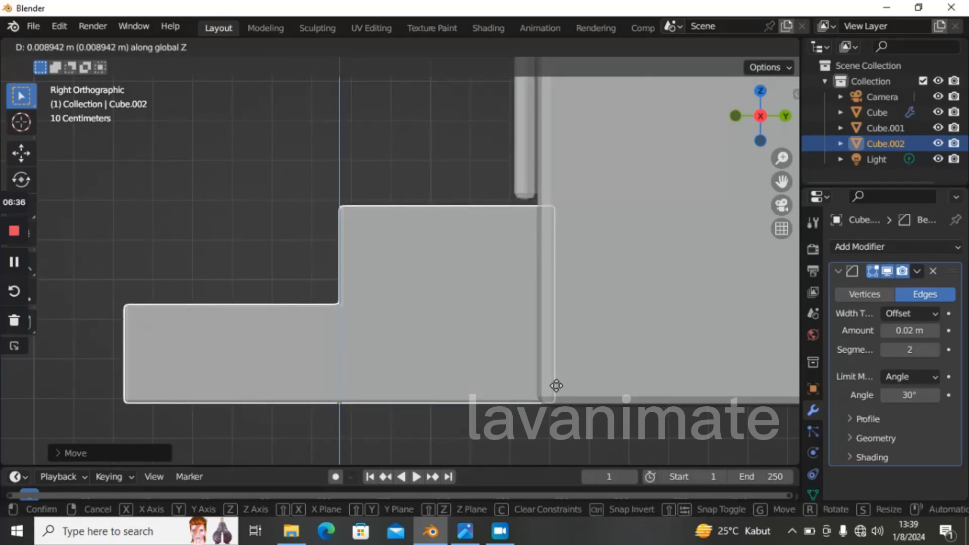
click(557, 386)
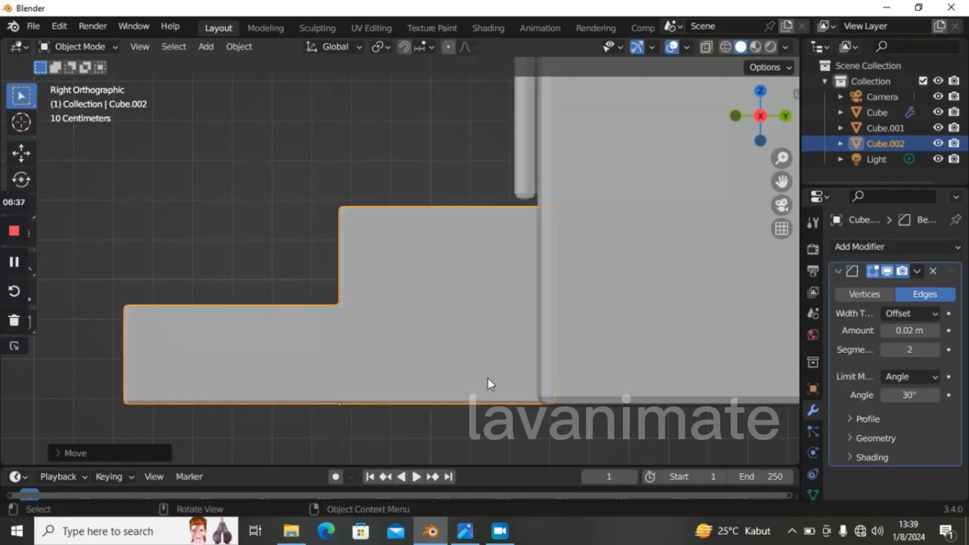
- Lower the raised door panel about 0.014 m along the Z axis to rest on the upper step
click(523, 148)
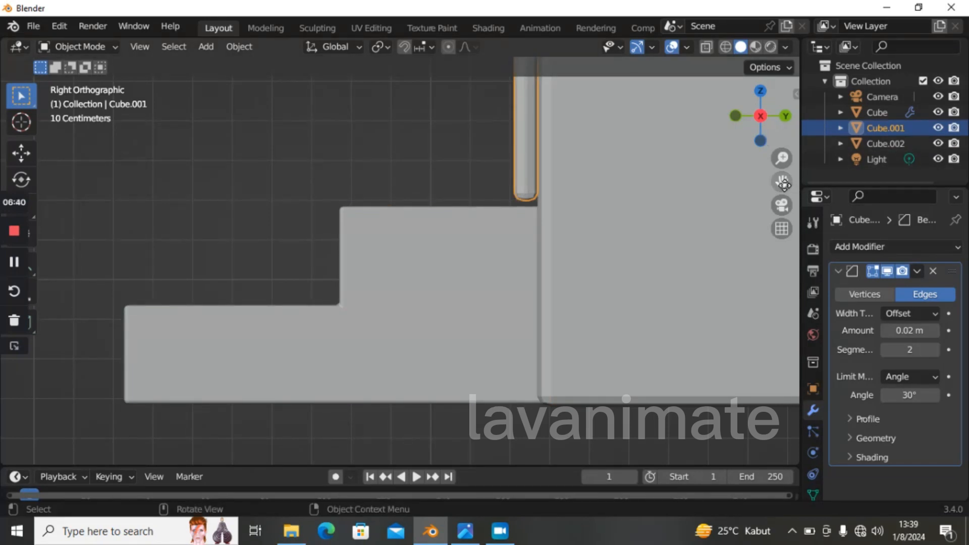
drag(784, 185, 746, 251)
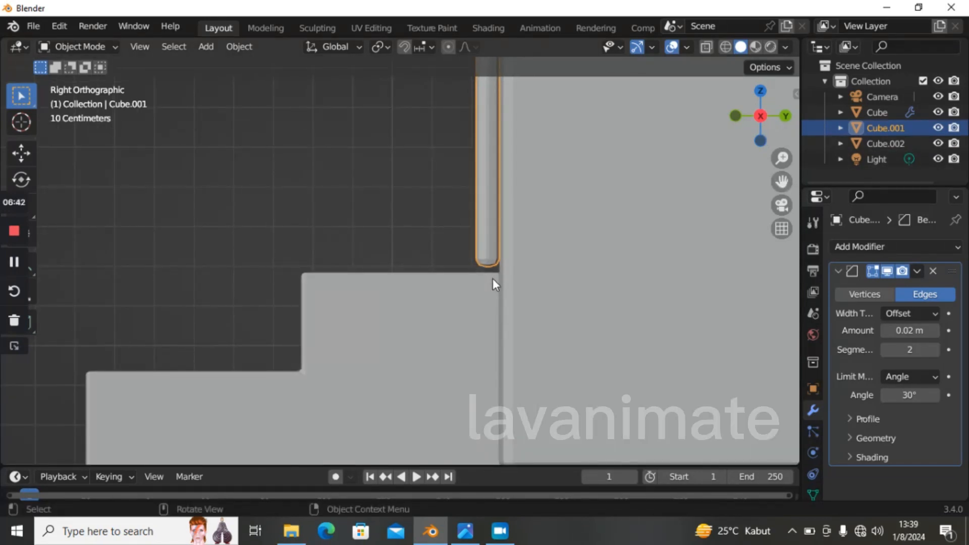
key(g)
key(z)
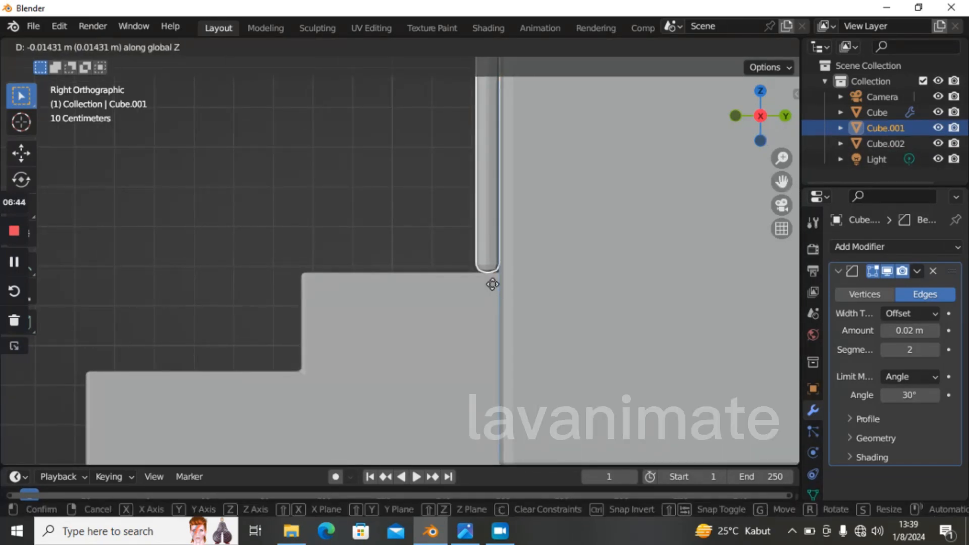
click(490, 286)
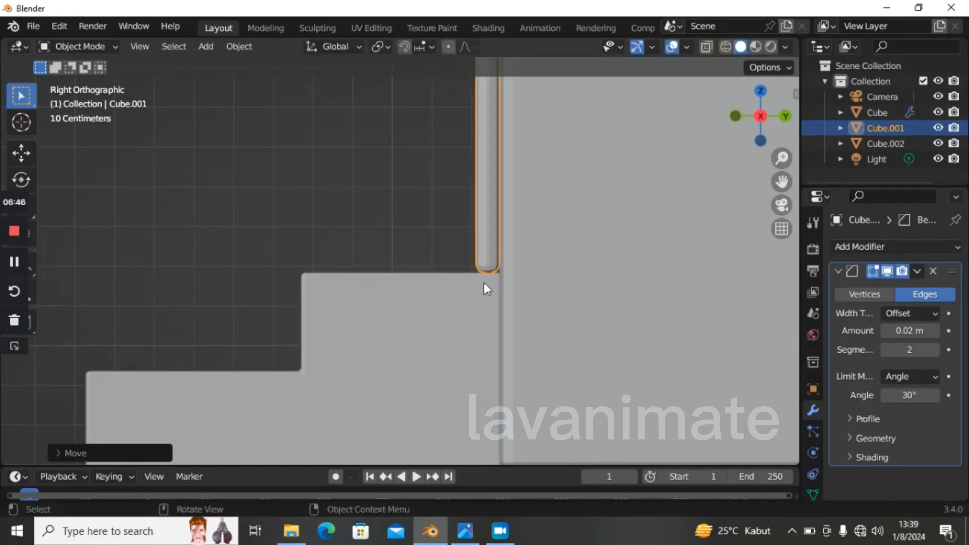
- Move the stair about 0.76 m along the X axis to centre it beneath the door panel
key(grave)
click(436, 237)
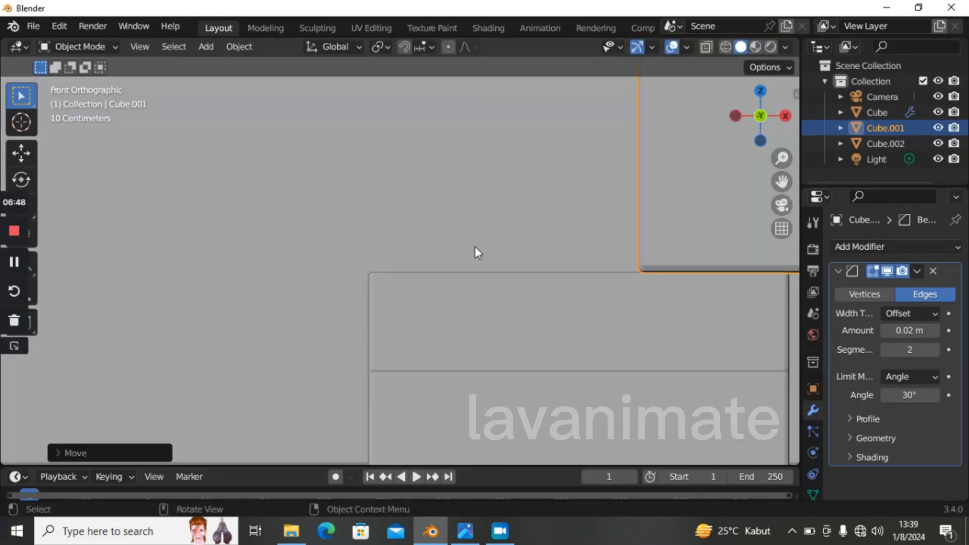
scroll(478, 252, down, 5)
drag(742, 202, 732, 204)
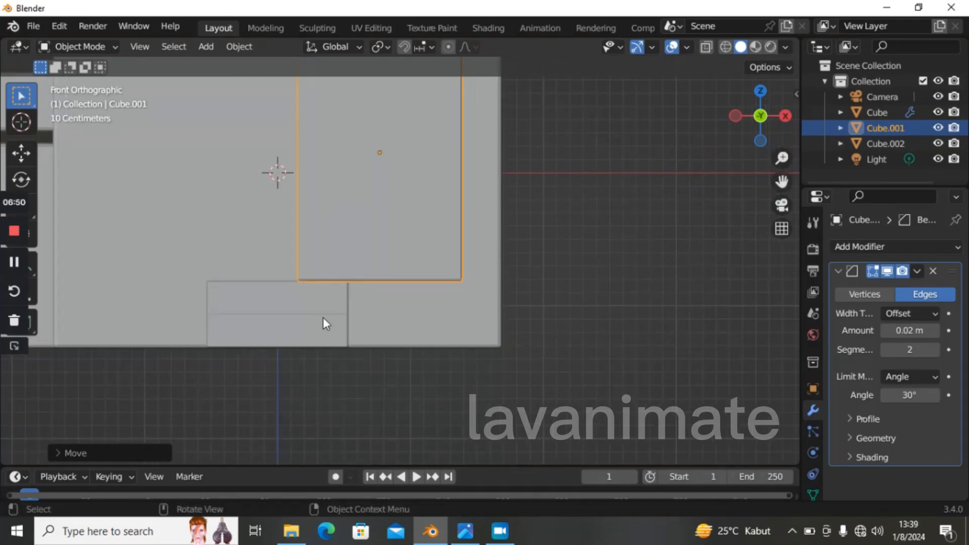
click(297, 307)
key(g)
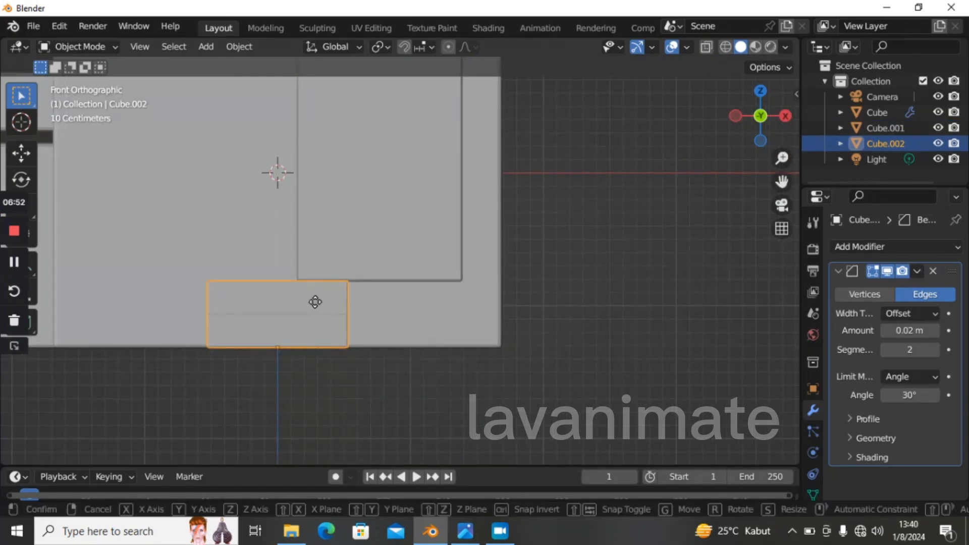
key(x)
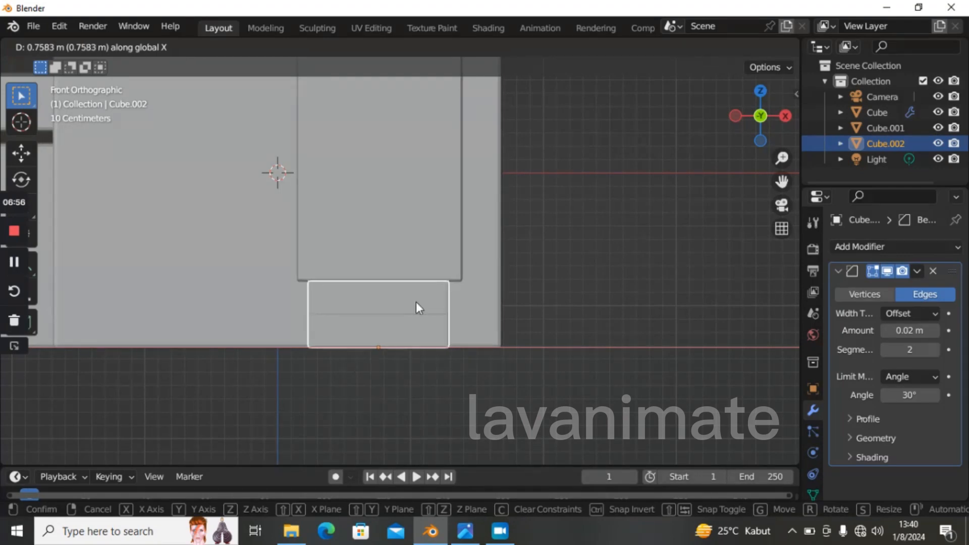
click(416, 302)
- Widen the stair along the X axis by a factor of about 1.52 so it extends past both door sides
key(s)
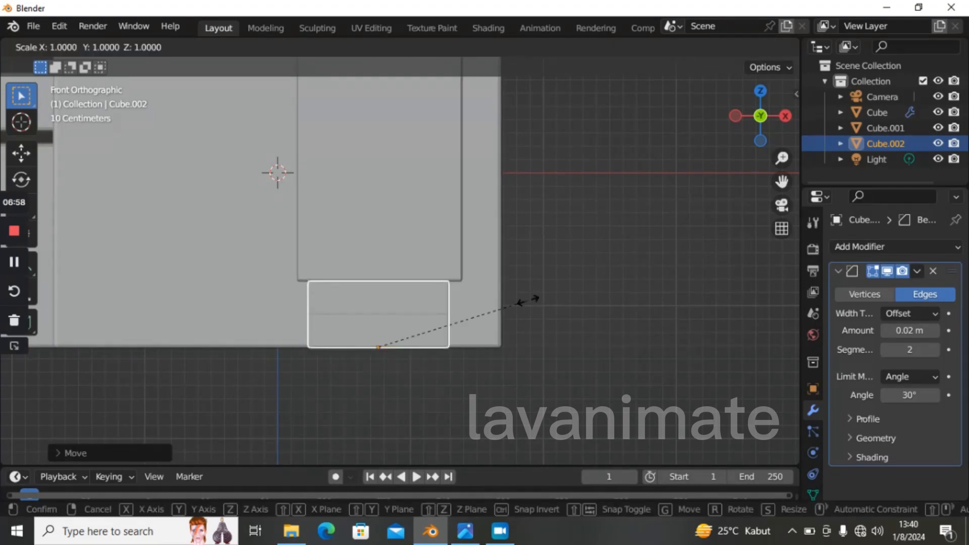
key(x)
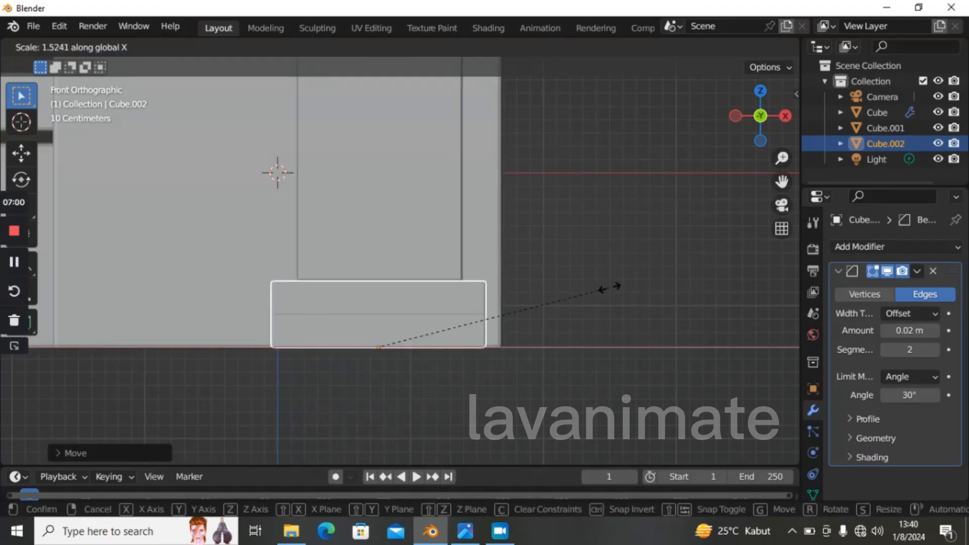
click(611, 287)
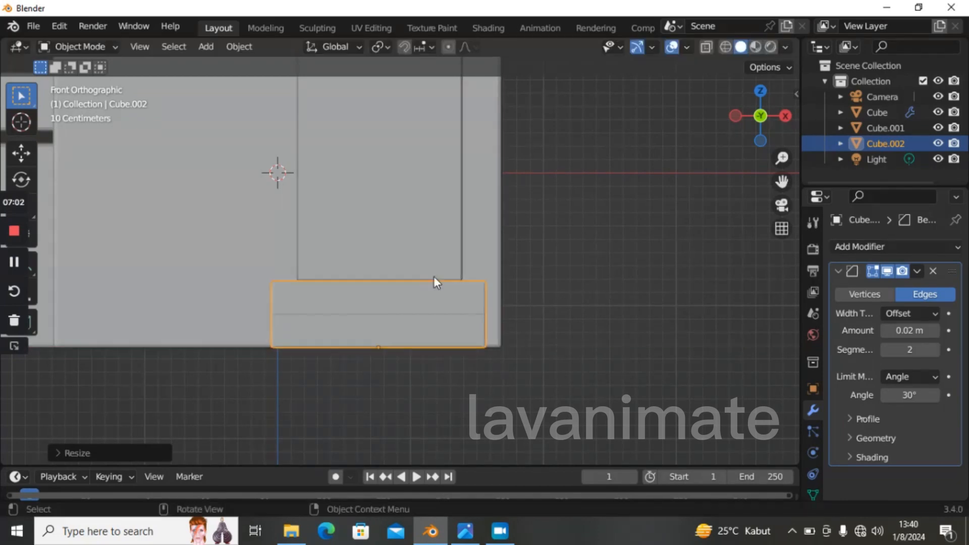
middle_drag(614, 269, 676, 196)
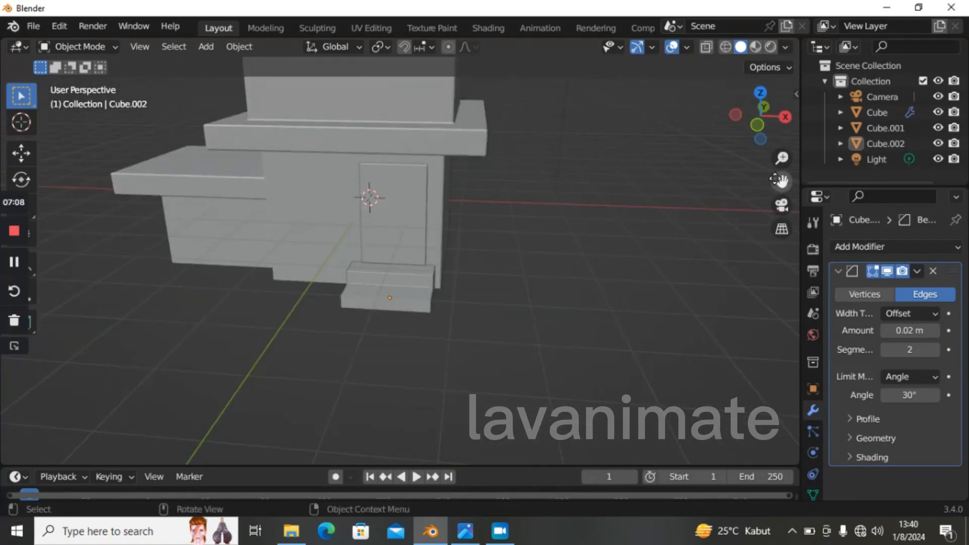
drag(782, 181, 613, 219)
- Place the 3D cursor on the door panel at mid-height near its left edge and add a UV sphere there
key(grave)
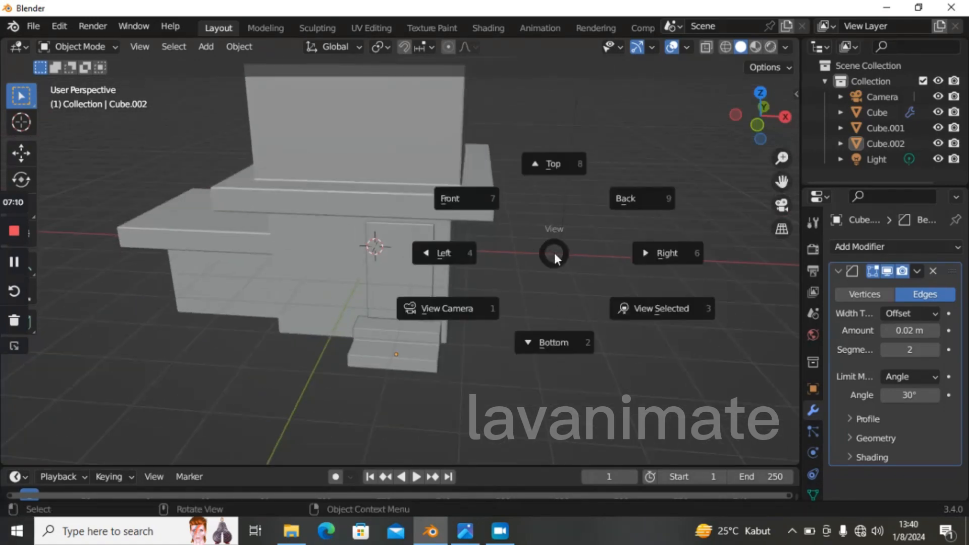
click(513, 222)
scroll(375, 268, up, 3)
scroll(353, 270, up, 2)
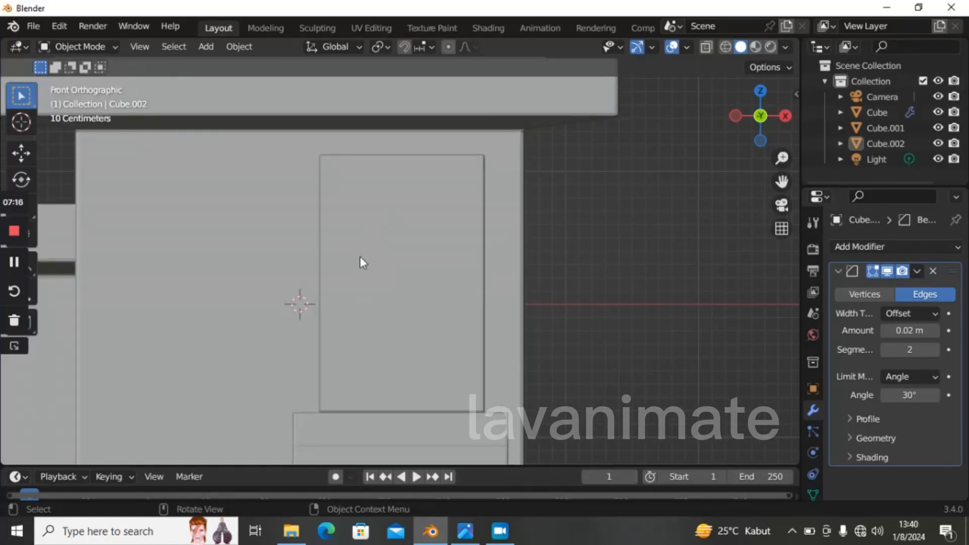
shift+right_click(342, 285)
key(shift+a)
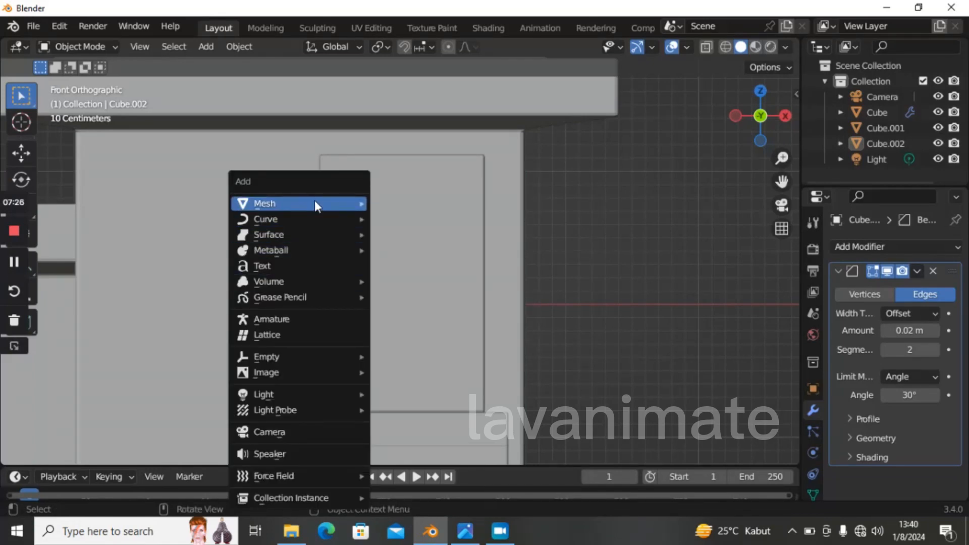
mouse_move(315, 202)
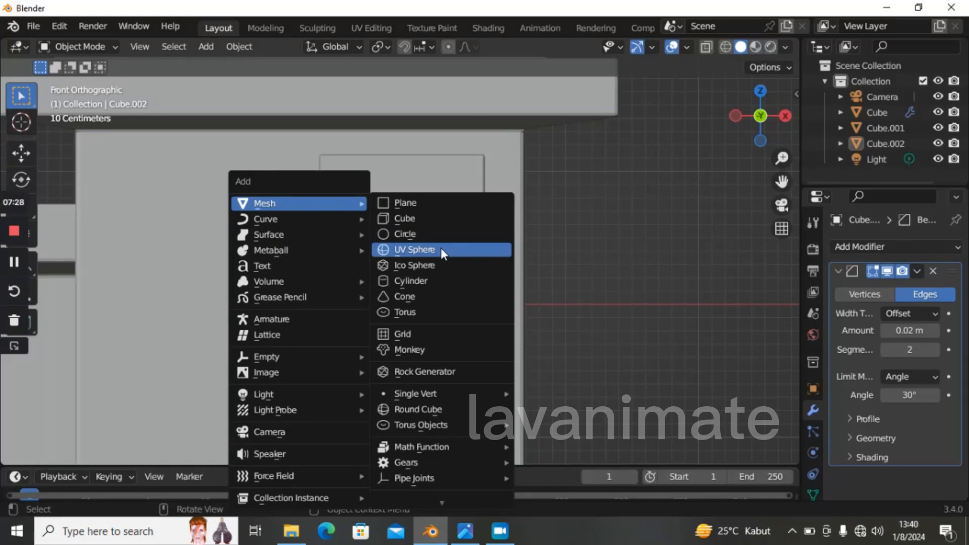
click(441, 249)
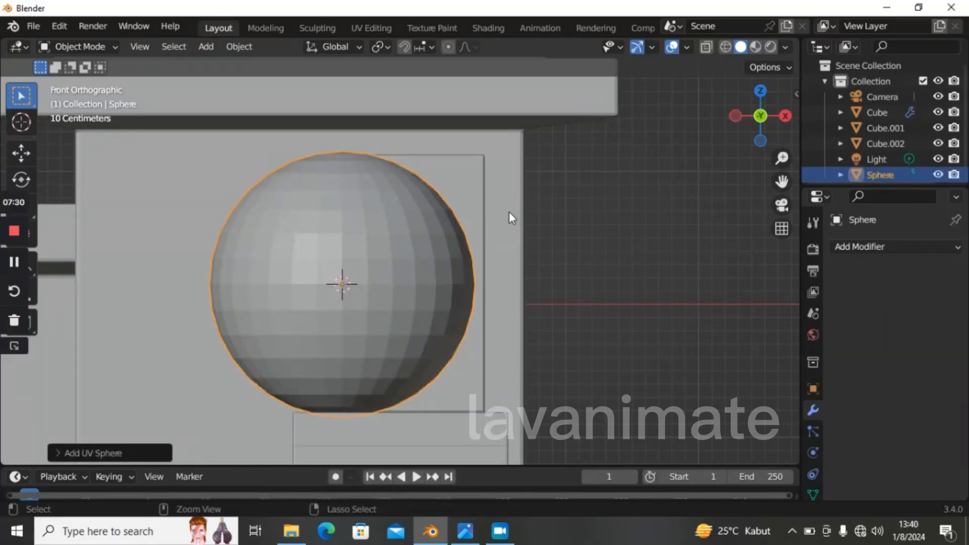
- Give the sphere a level 2 subdivision surface and smooth shading
key(ctrl+2)
right_click(540, 196)
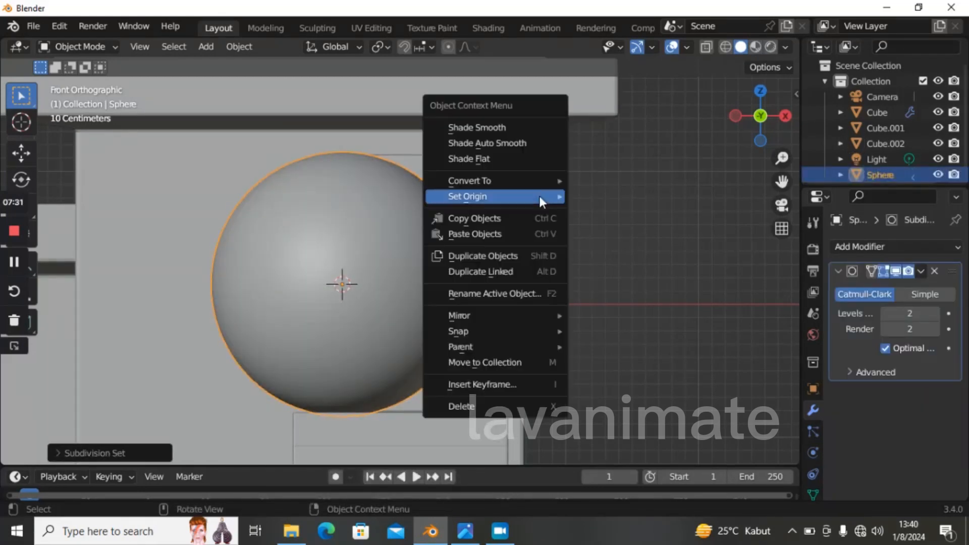
click(521, 127)
- Scale the sphere down uniformly to a small doorknob on the door panel
key(s)
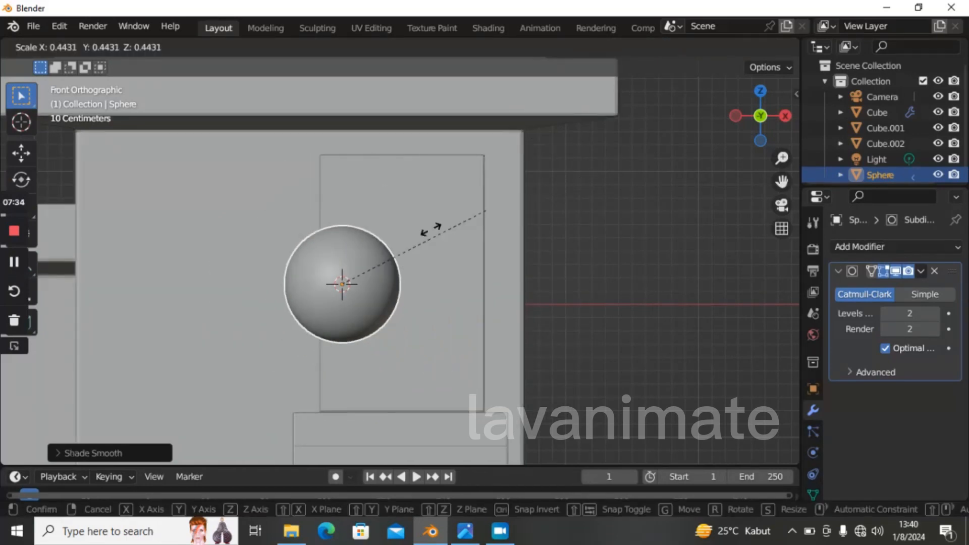
click(363, 262)
mouse_move(740, 125)
mouse_down()
mouse_move(722, 128)
mouse_move(748, 119)
mouse_up()
scroll(363, 333, up, 4)
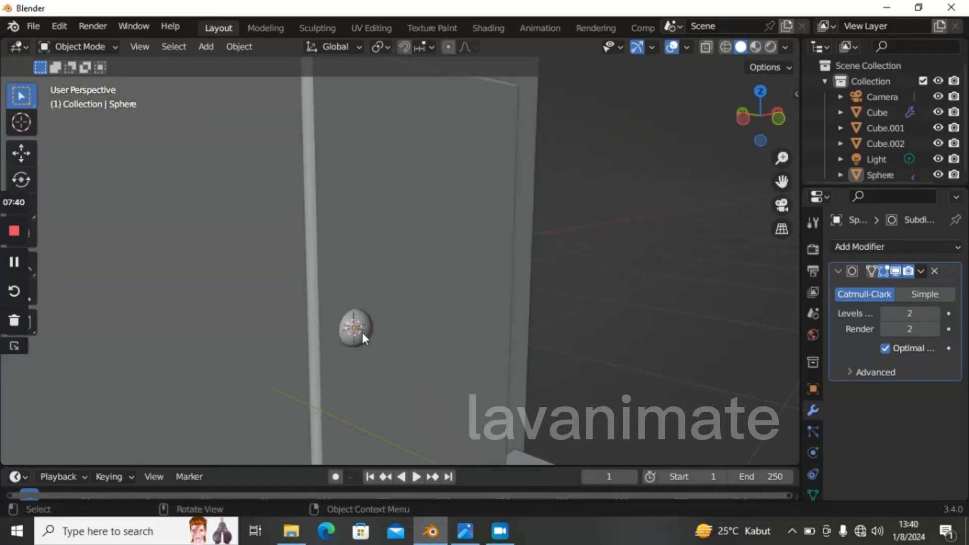
click(362, 323)
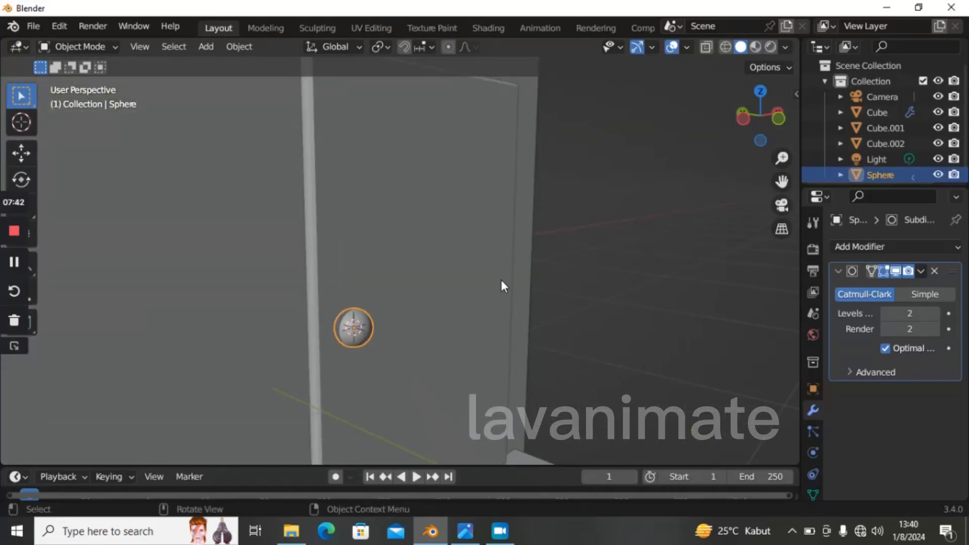
scroll(501, 278, down, 3)
scroll(384, 291, up, 1)
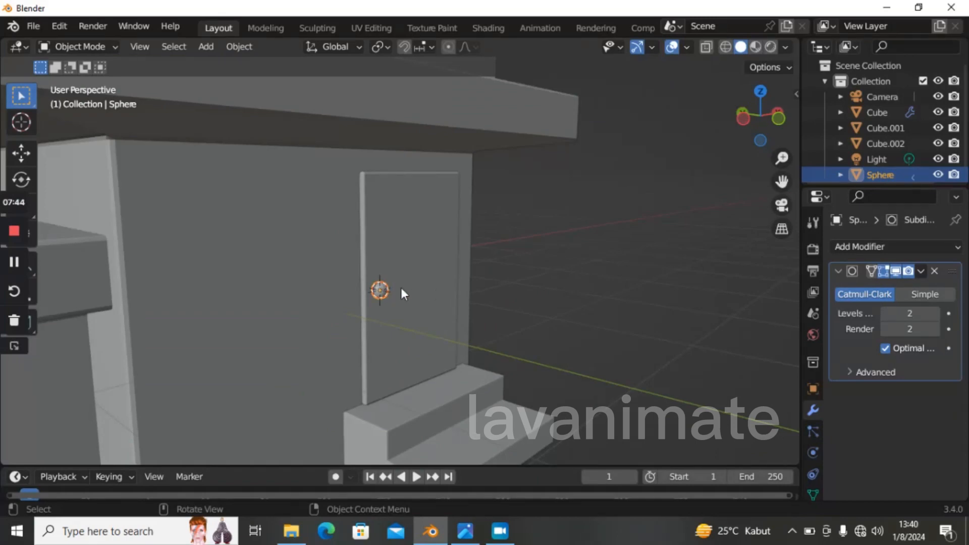
- Snap the 3D cursor back to the world origin in the front view
key(grave)
click(417, 270)
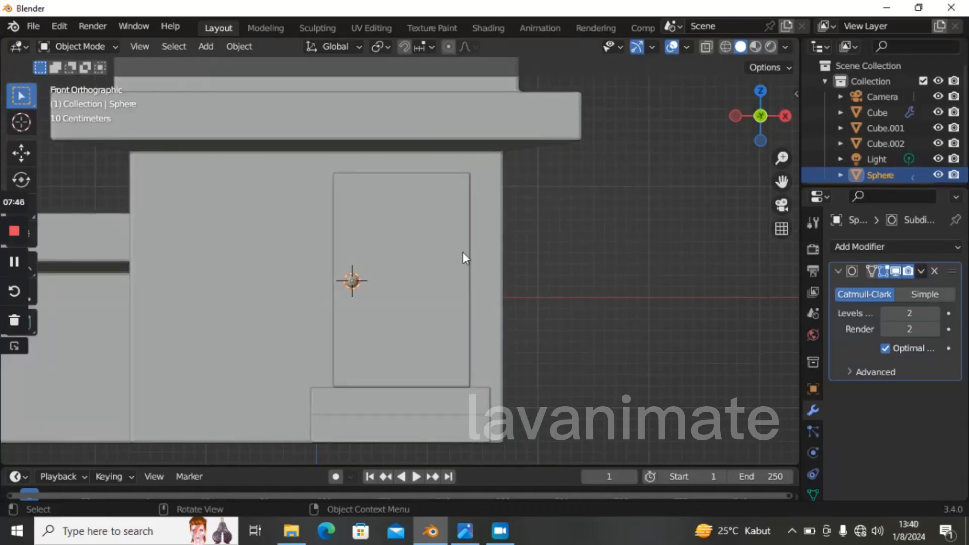
key(shift+s)
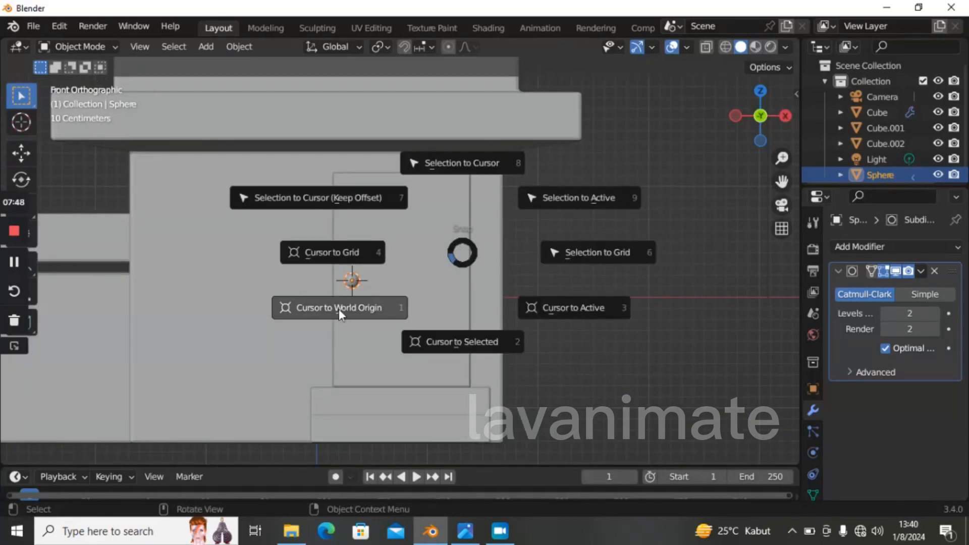
click(323, 309)
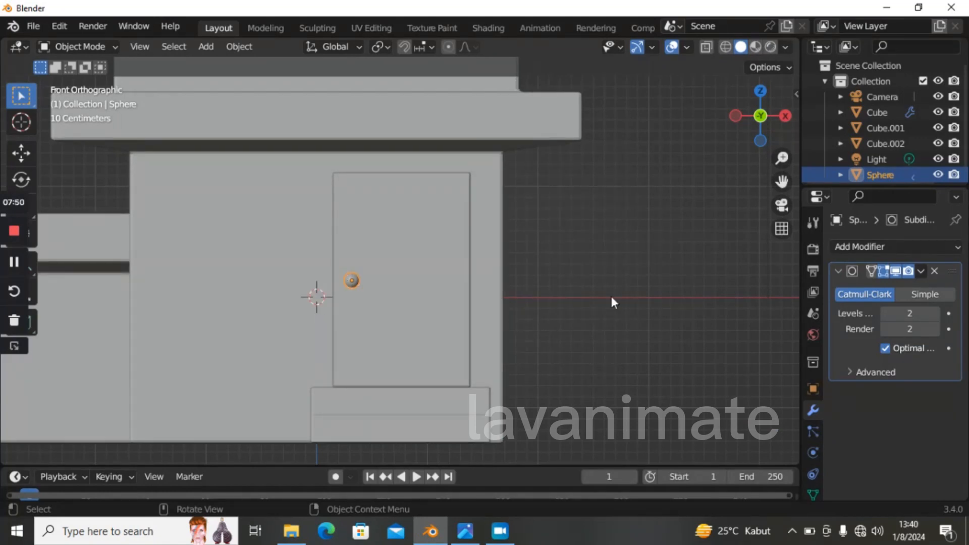
- Duplicate the building's front wall face behind the door in place and separate the copy into its own object
scroll(505, 298, down, 2)
click(457, 297)
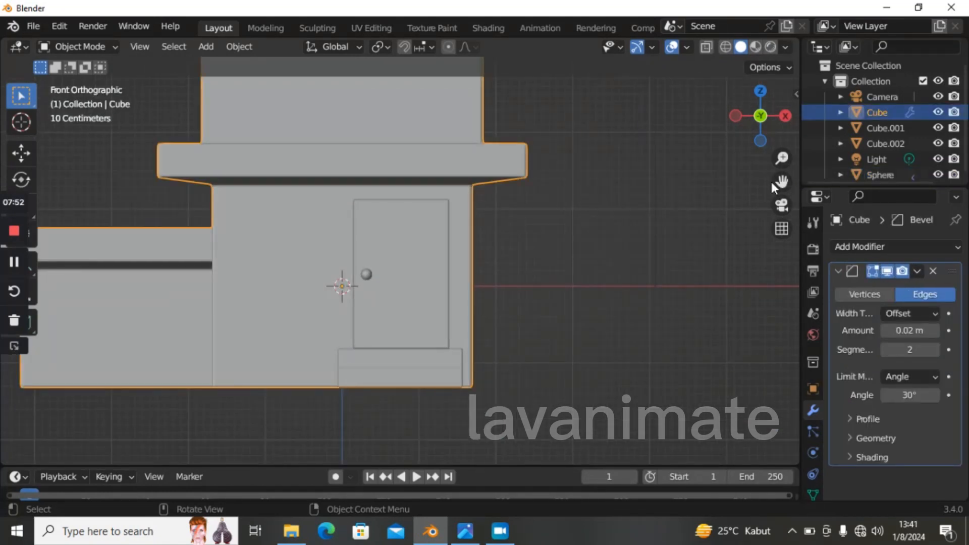
drag(781, 181, 574, 249)
scroll(572, 243, up, 1)
scroll(337, 195, down, 2)
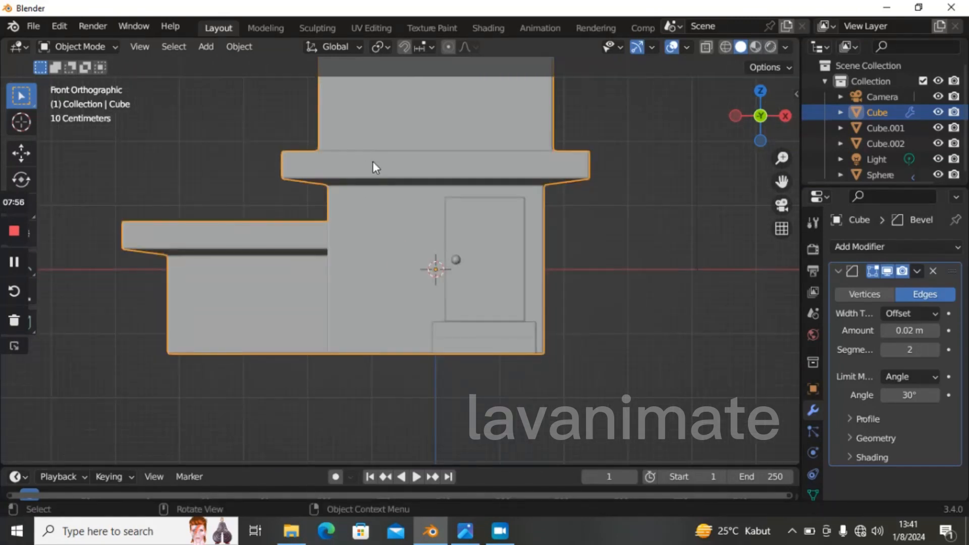
key(Tab)
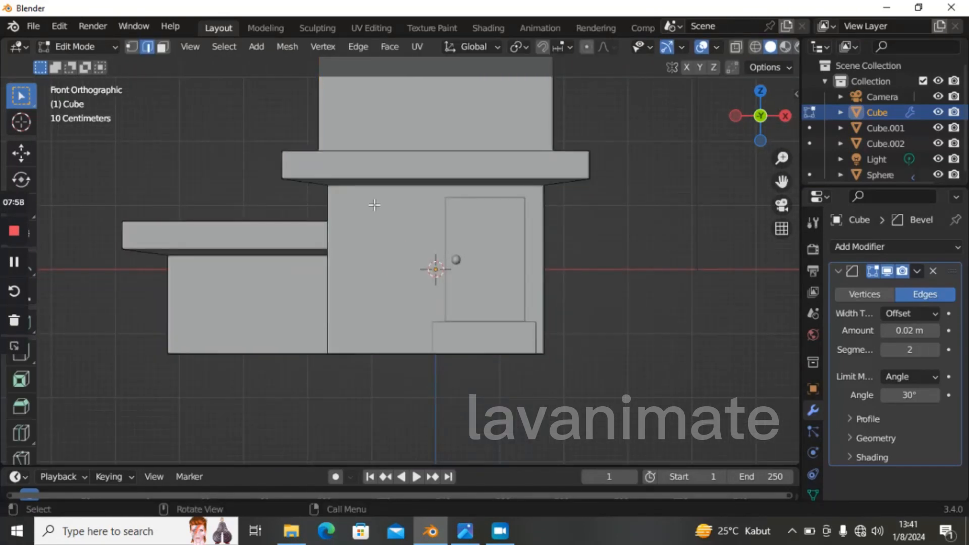
click(164, 48)
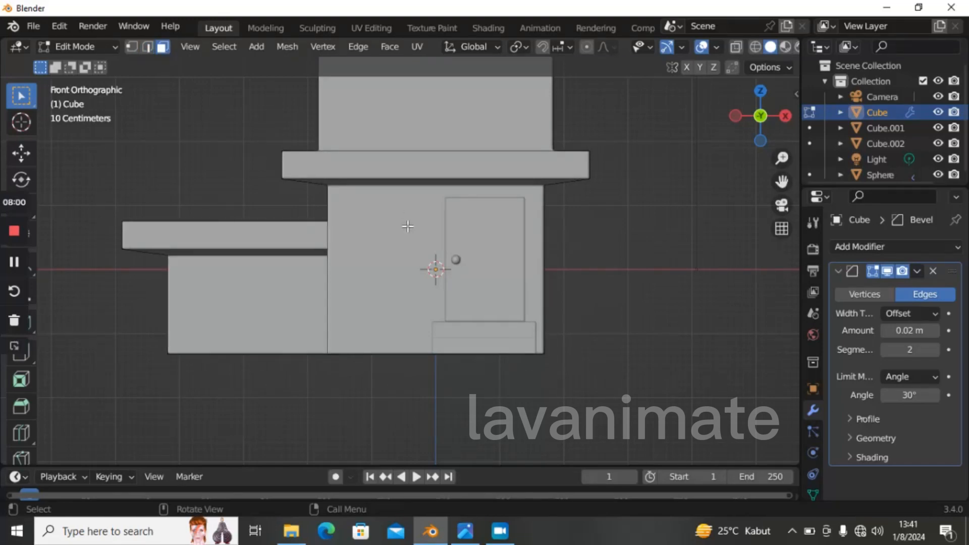
click(381, 222)
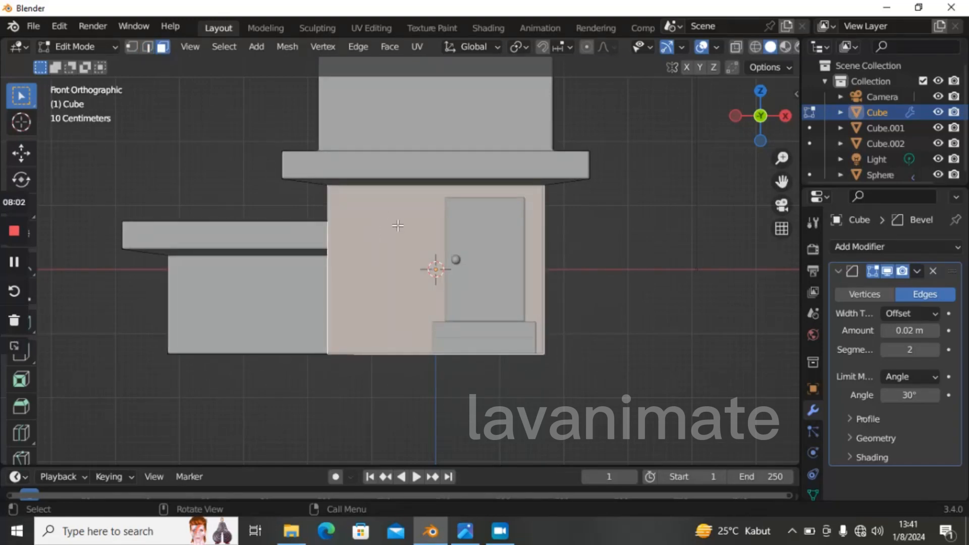
key(g)
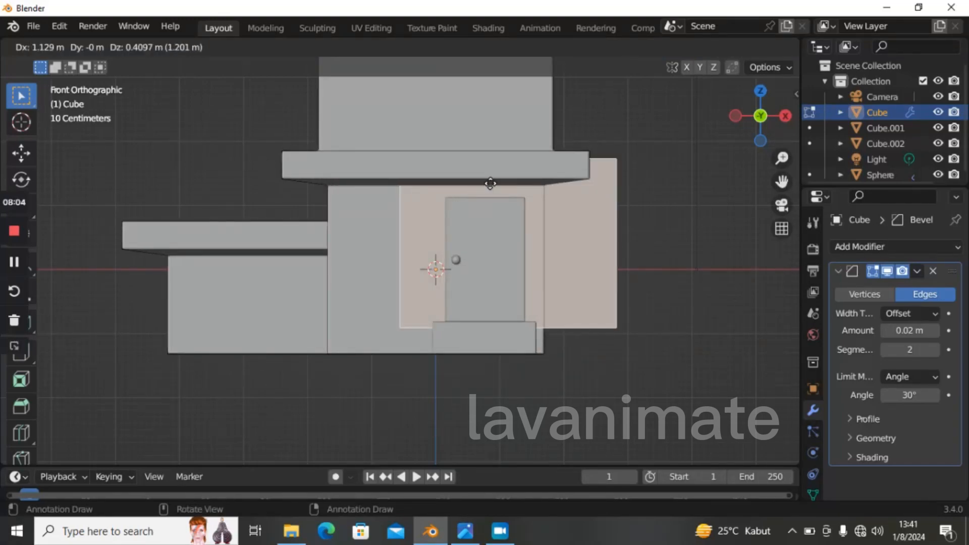
right_click(490, 184)
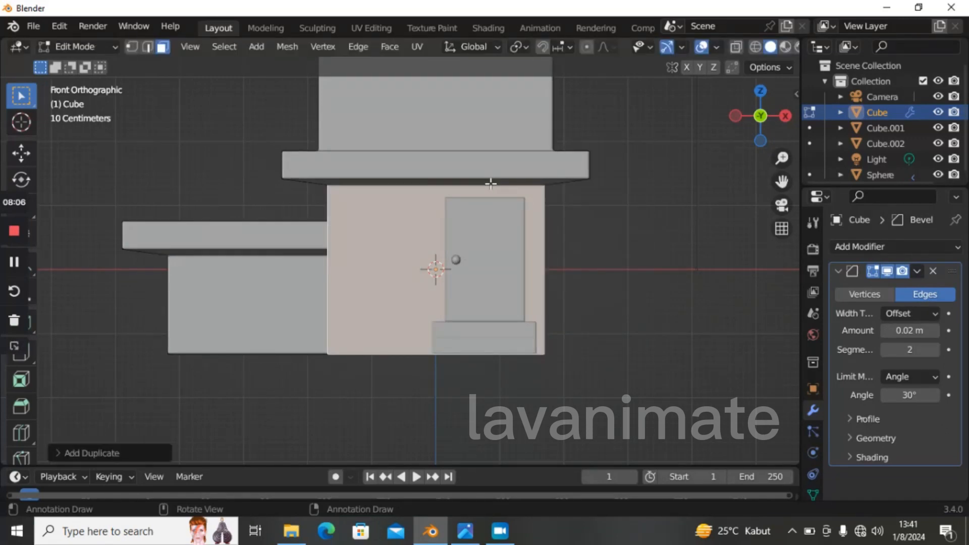
key(p)
click(491, 183)
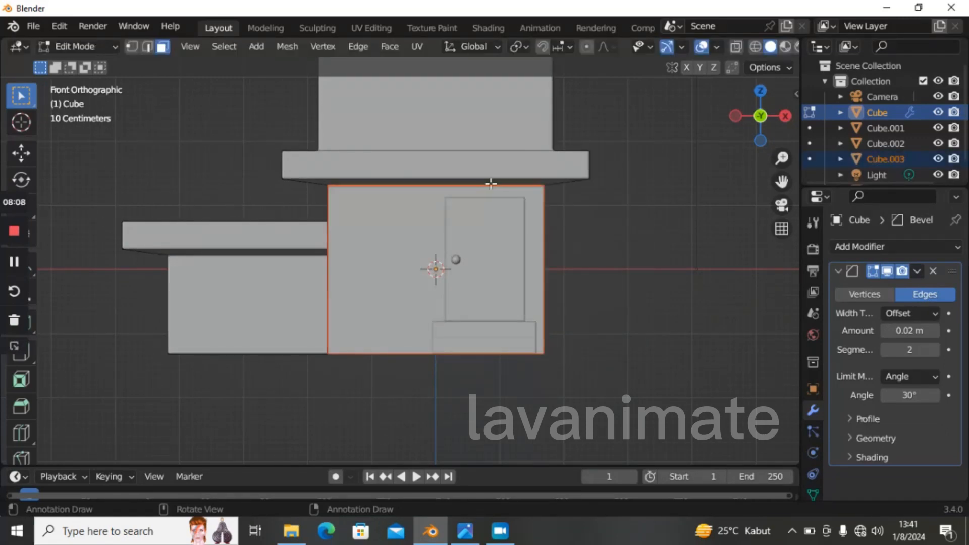
key(Tab)
- Set the separated wall face's origin to its geometry
click(409, 223)
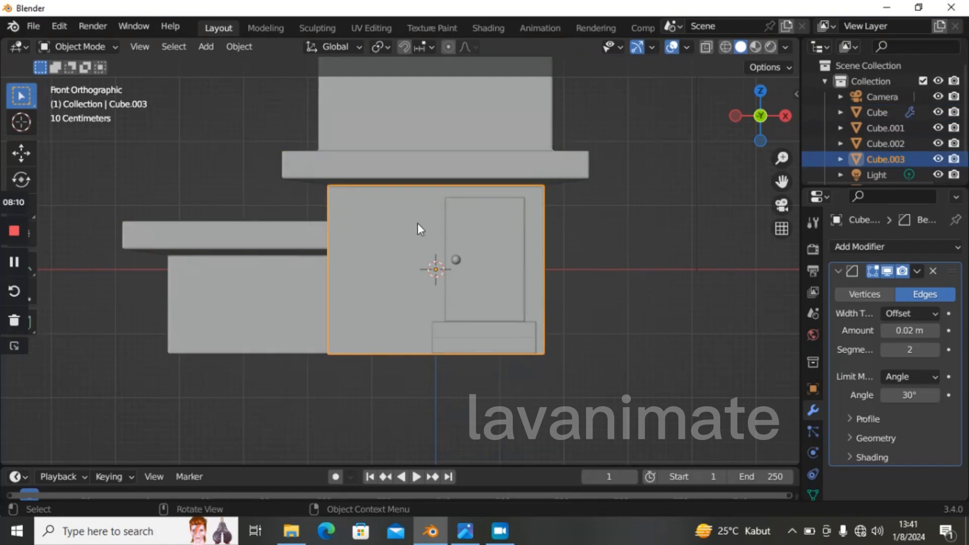
scroll(464, 217, up, 2)
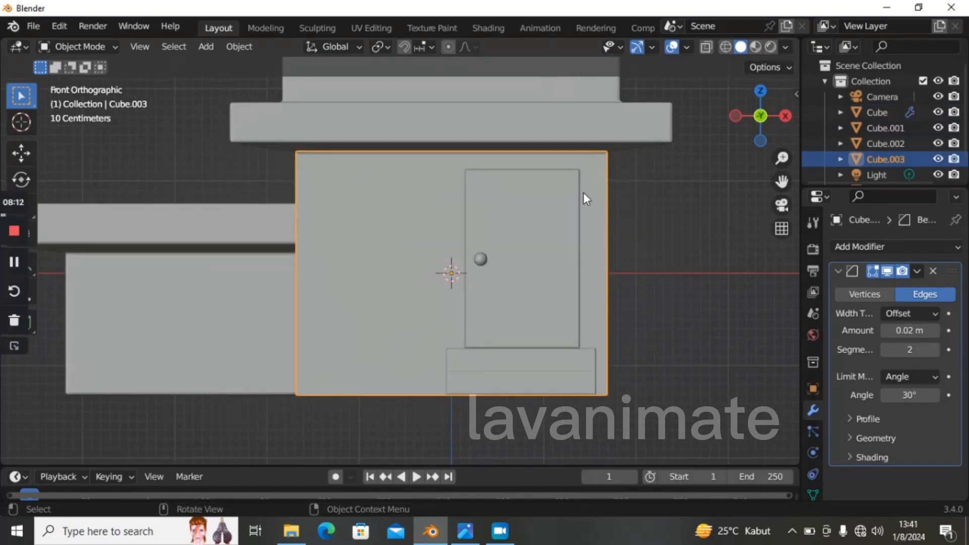
scroll(403, 210, up, 1)
right_click(403, 210)
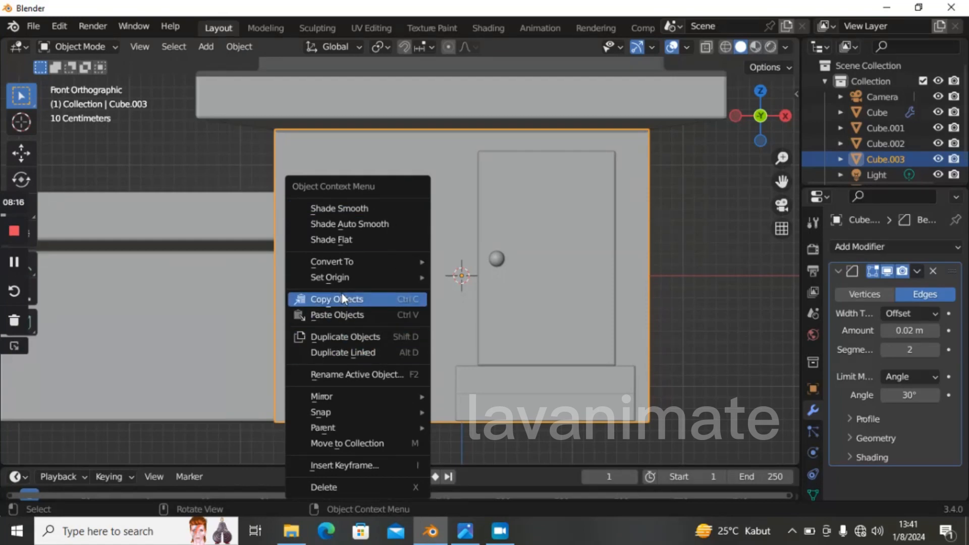
mouse_move(328, 280)
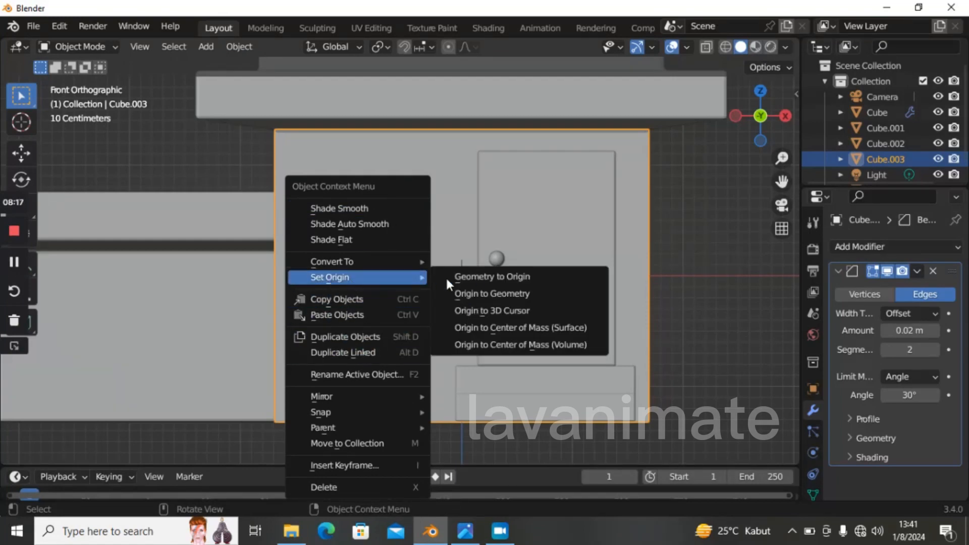
click(525, 290)
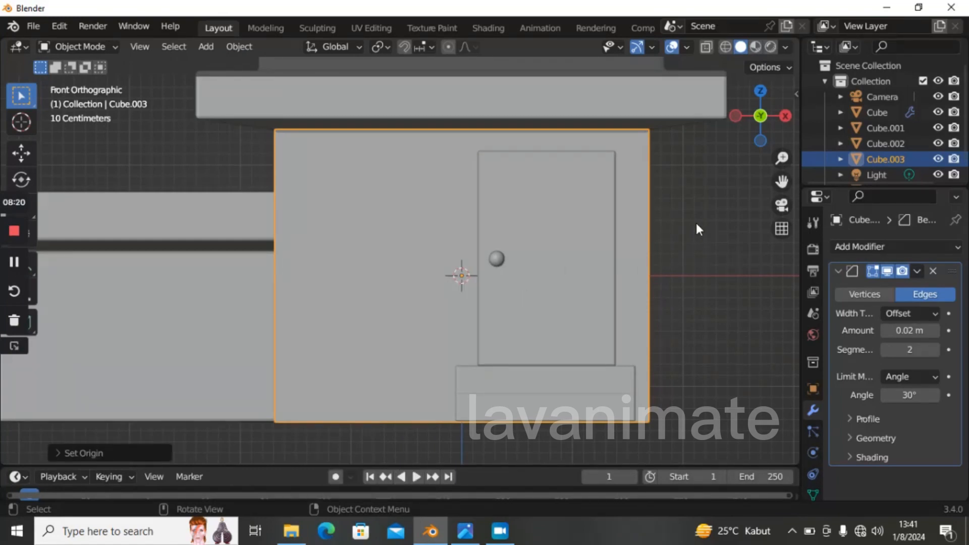
- Scale the separated face down uniformly to window size and place it on the upper front wall, left of the door
key(s)
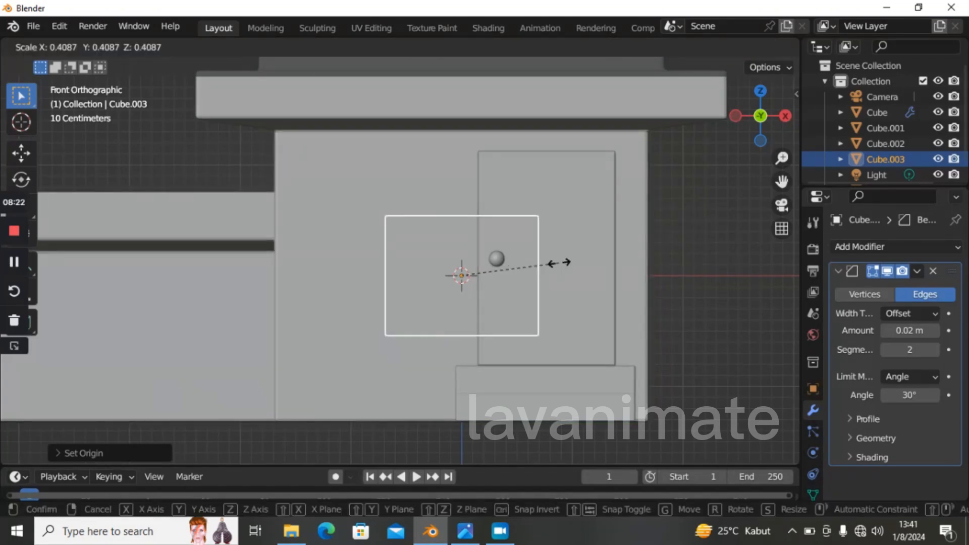
click(551, 268)
key(g)
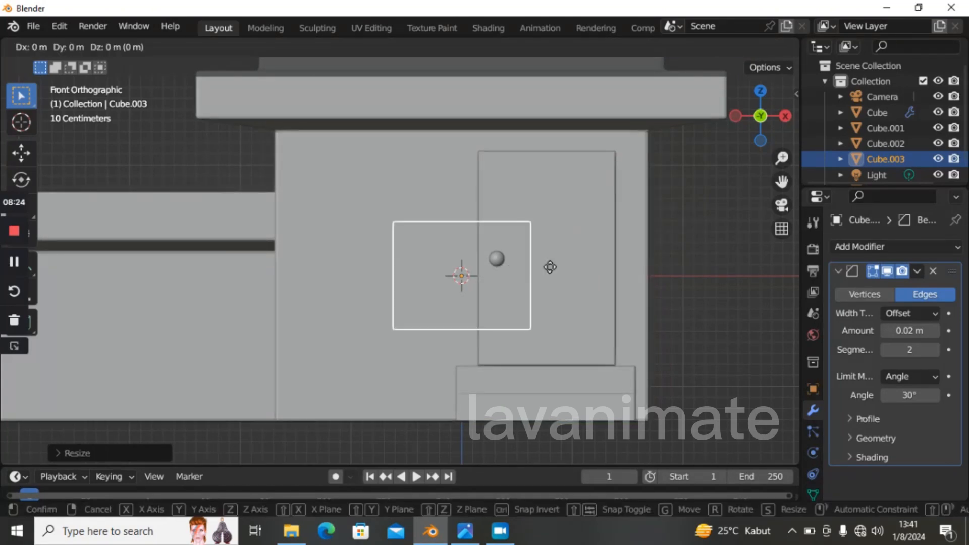
key(x)
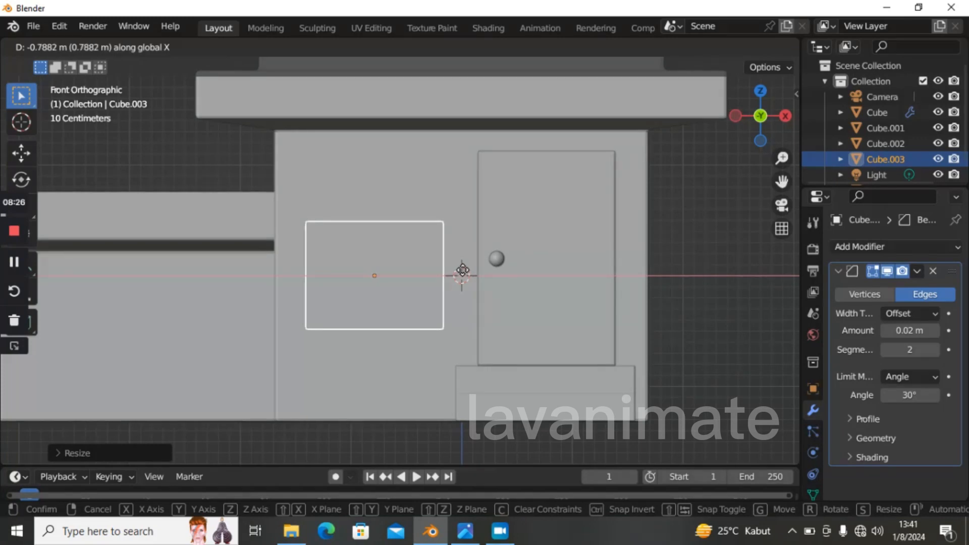
click(462, 271)
key(g)
key(z)
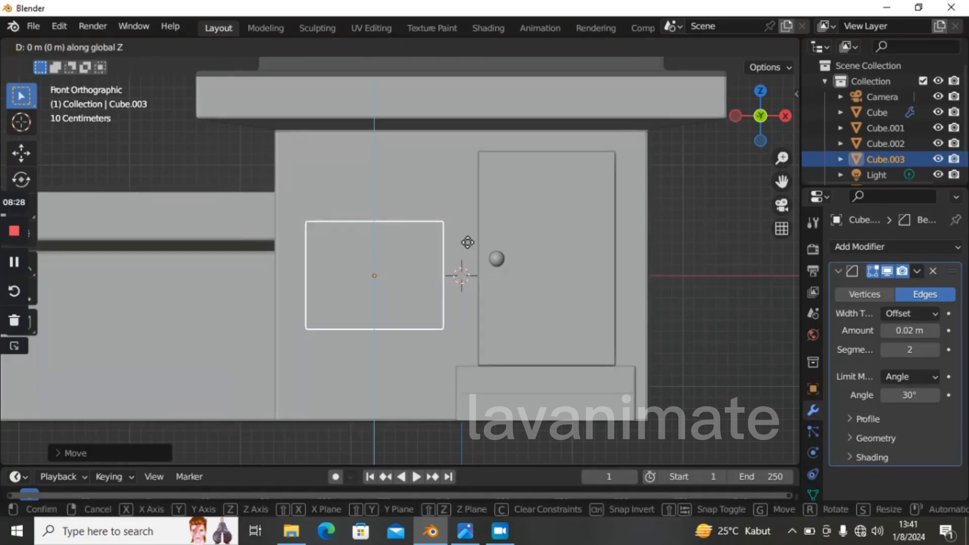
click(473, 205)
key(g)
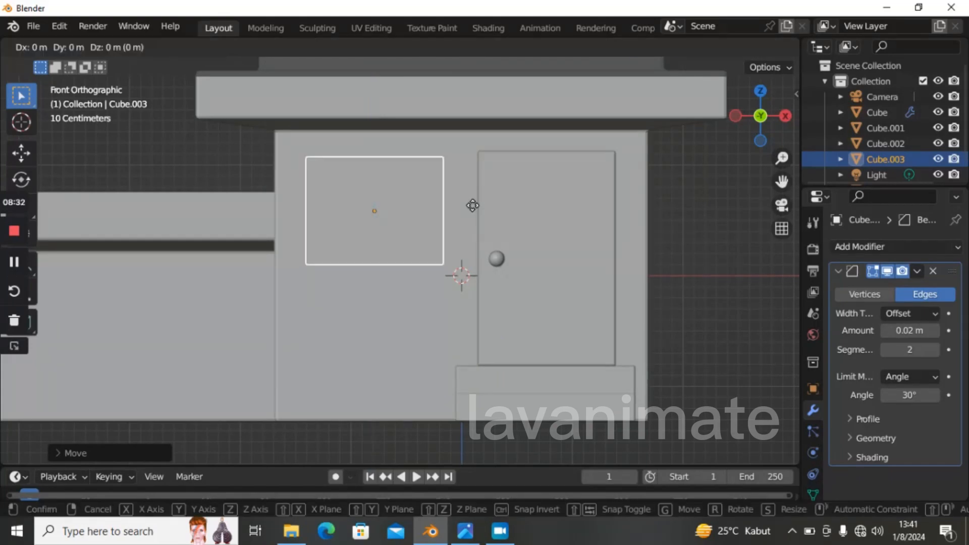
key(x)
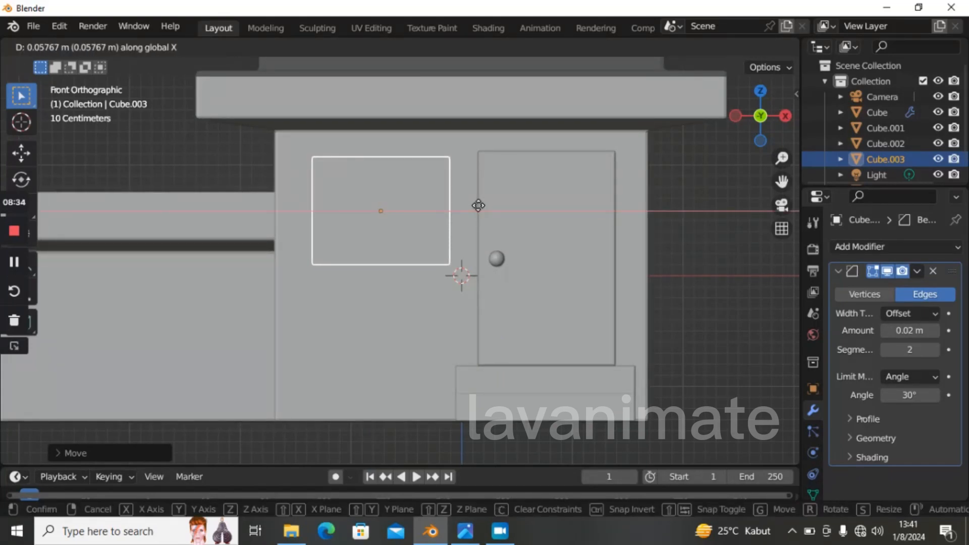
click(479, 211)
- Fine-tune the window panel's size with uniform scaling, leaving it slightly smaller beside the door
key(s)
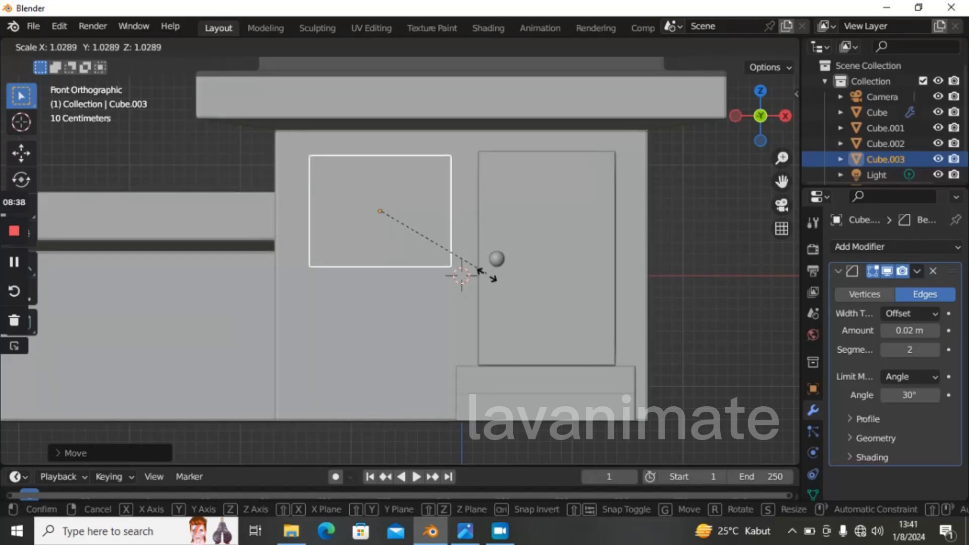
click(487, 275)
scroll(564, 271, down, 4)
scroll(565, 272, down, 1)
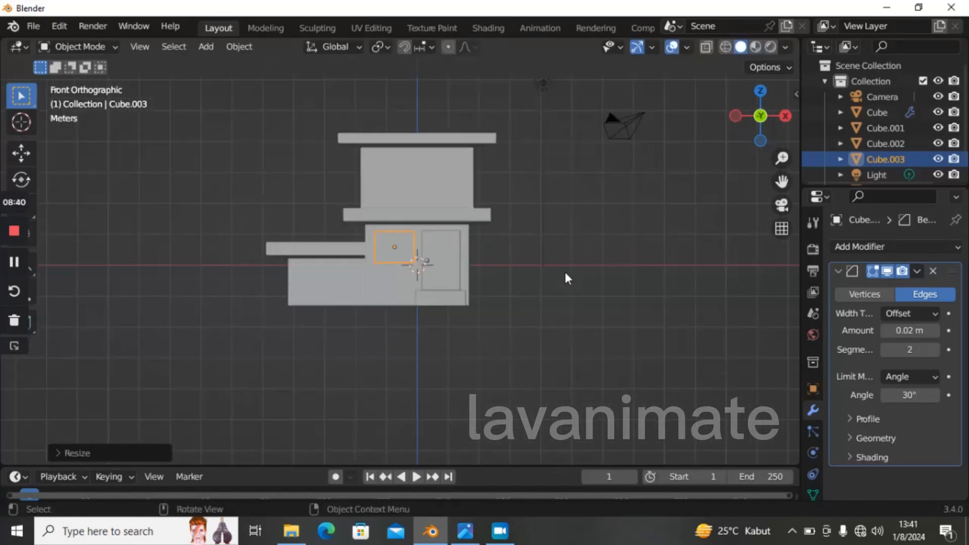
scroll(565, 270, up, 1)
scroll(565, 272, up, 3)
drag(783, 181, 785, 222)
scroll(609, 200, up, 2)
scroll(609, 200, down, 1)
key(s)
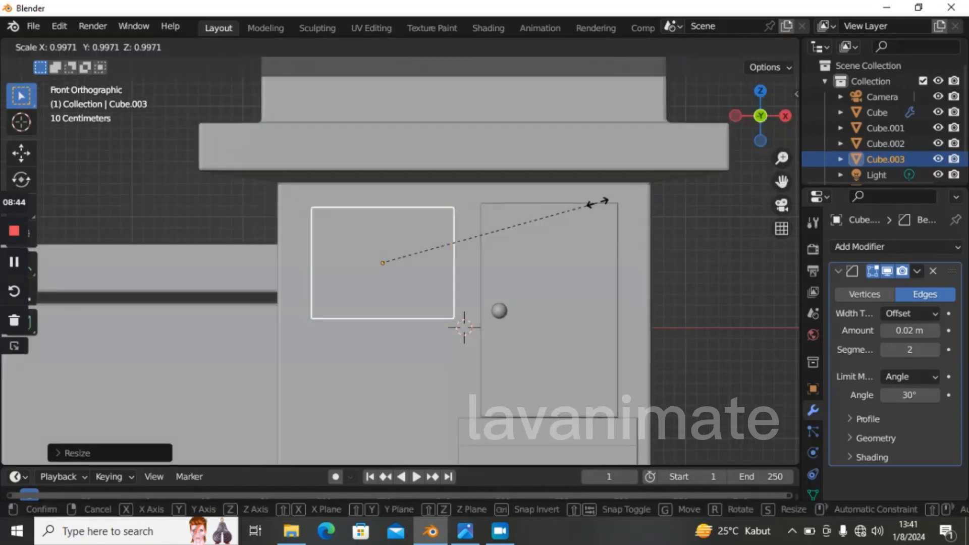
click(595, 204)
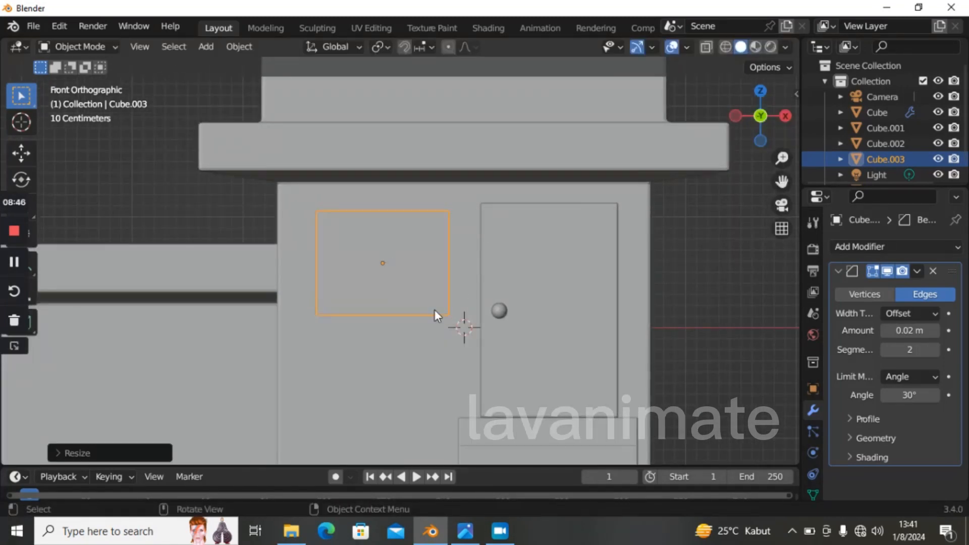
- In the left view, extrude the window face outward from the wall into a block slightly thicker than the door panel
scroll(434, 303, down, 2)
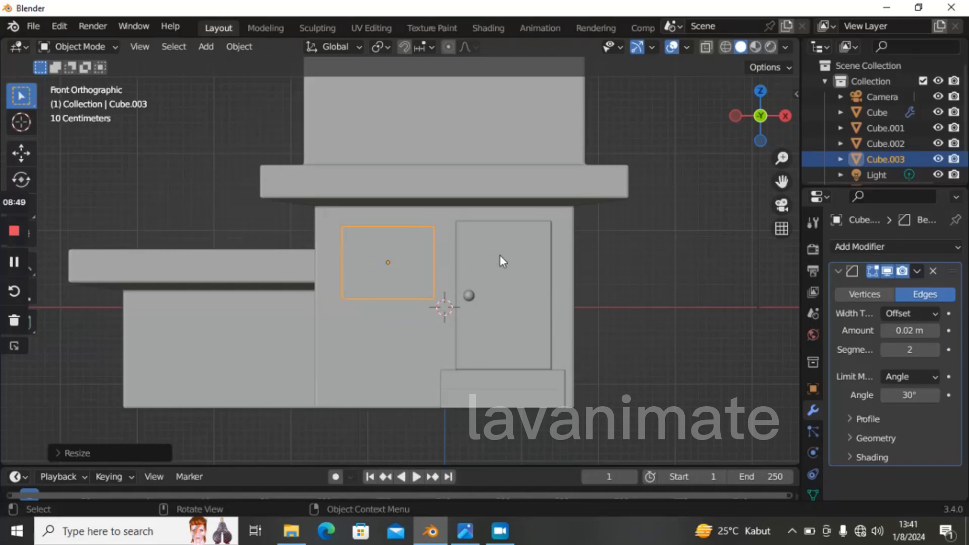
key(grave)
click(444, 256)
scroll(584, 249, up, 6)
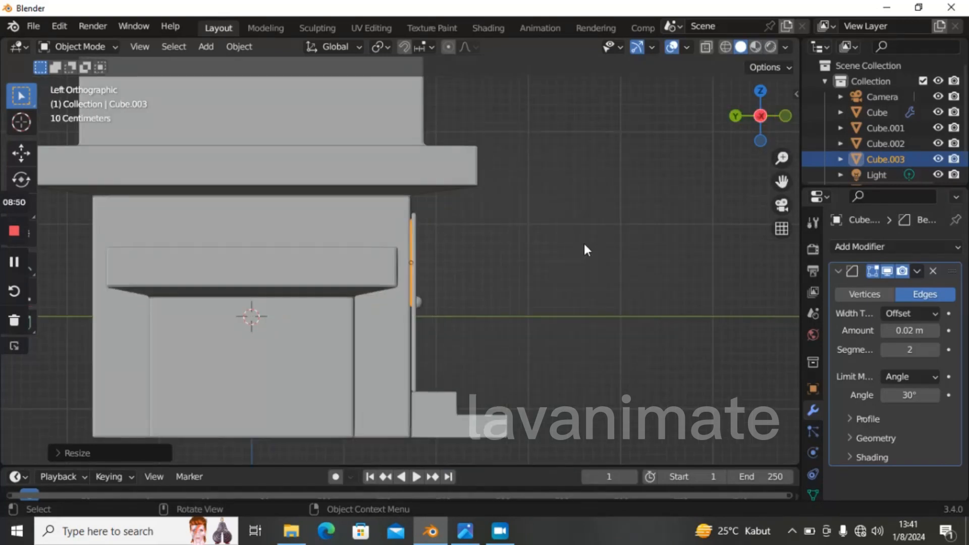
drag(782, 181, 747, 183)
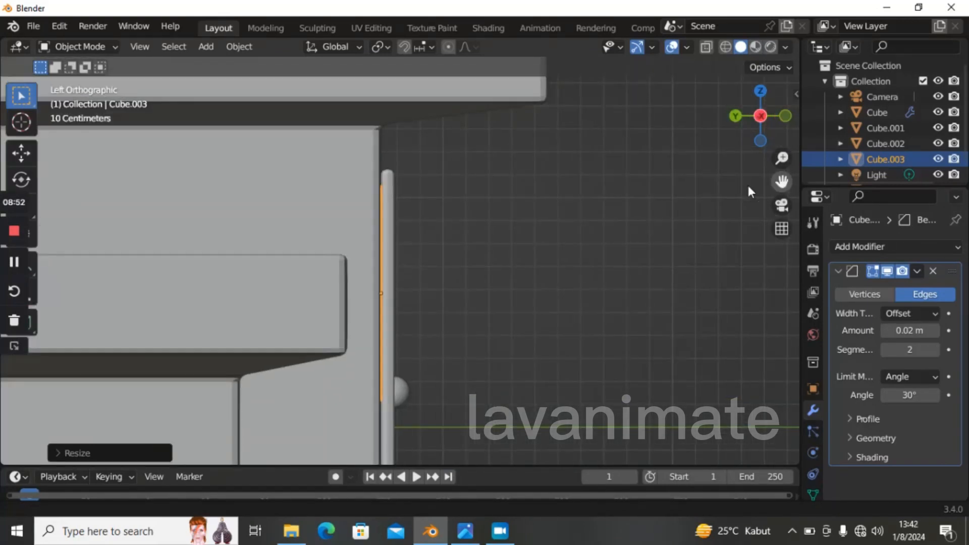
key(Tab)
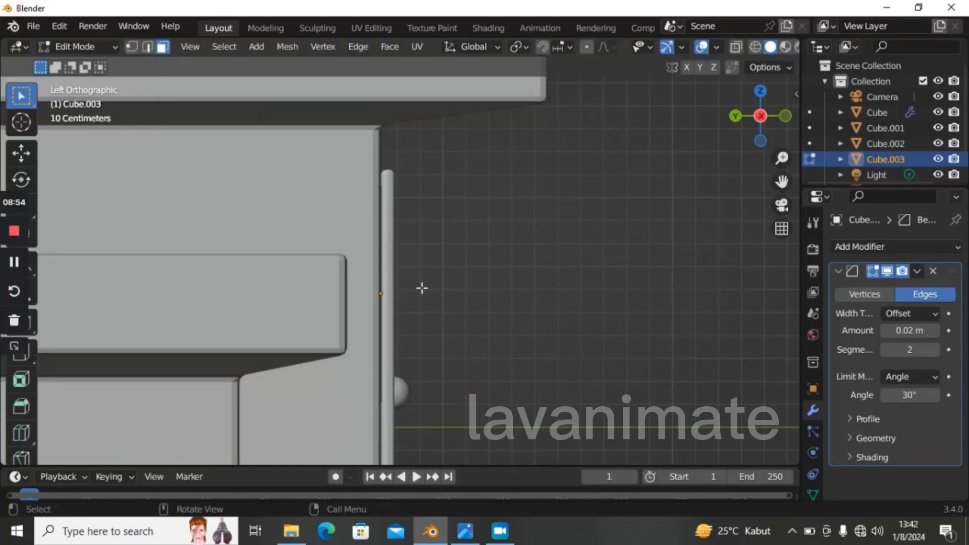
click(422, 289)
key(e)
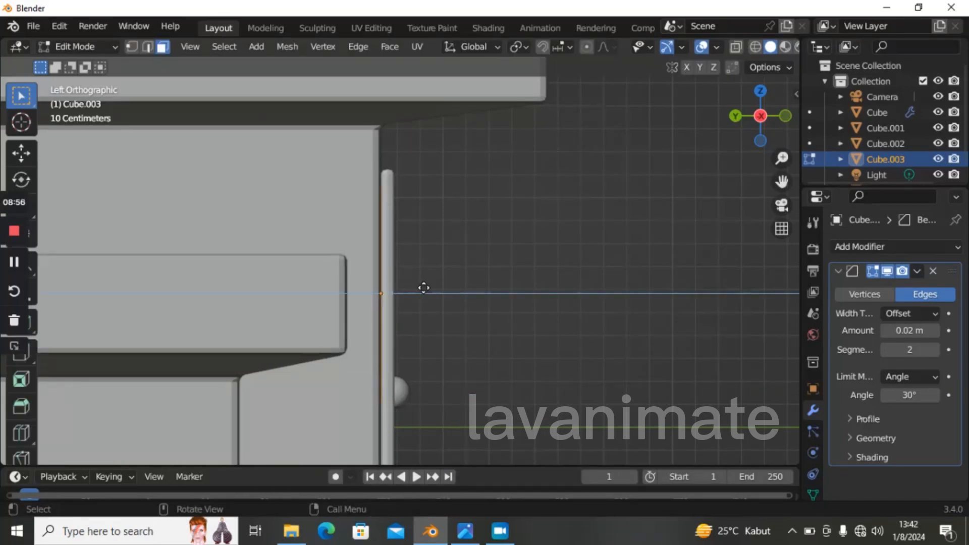
click(453, 281)
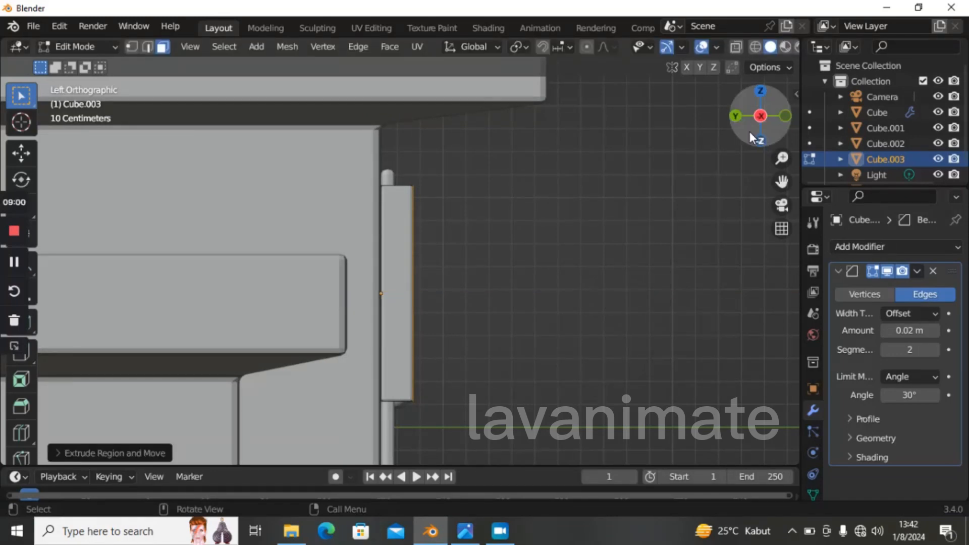
- Inset the window block's front face evenly to outline a narrow frame
drag(760, 116, 787, 126)
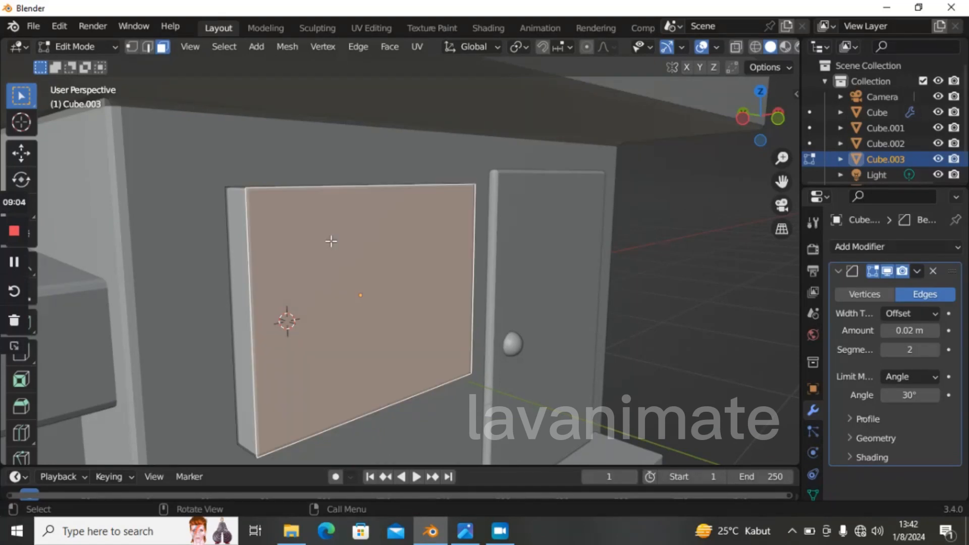
click(338, 239)
key(i)
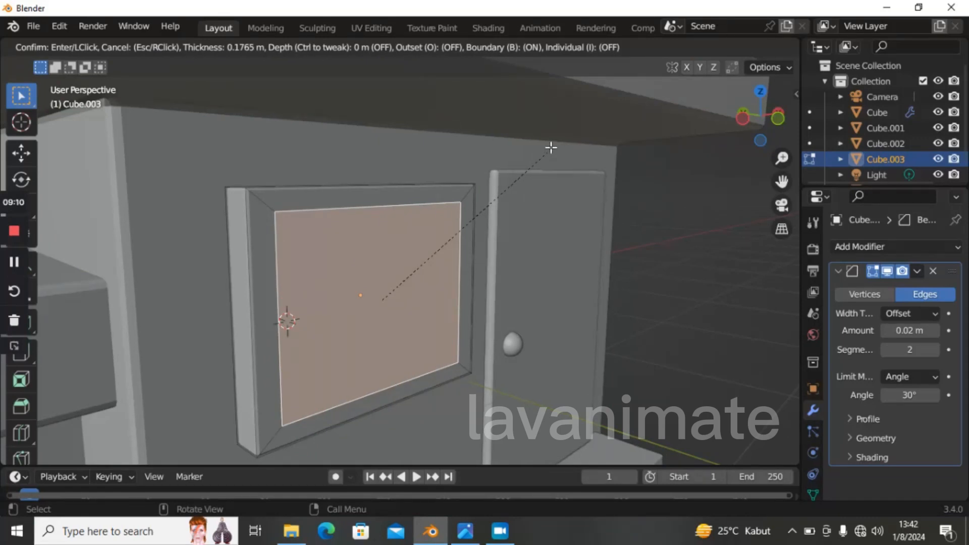
click(550, 147)
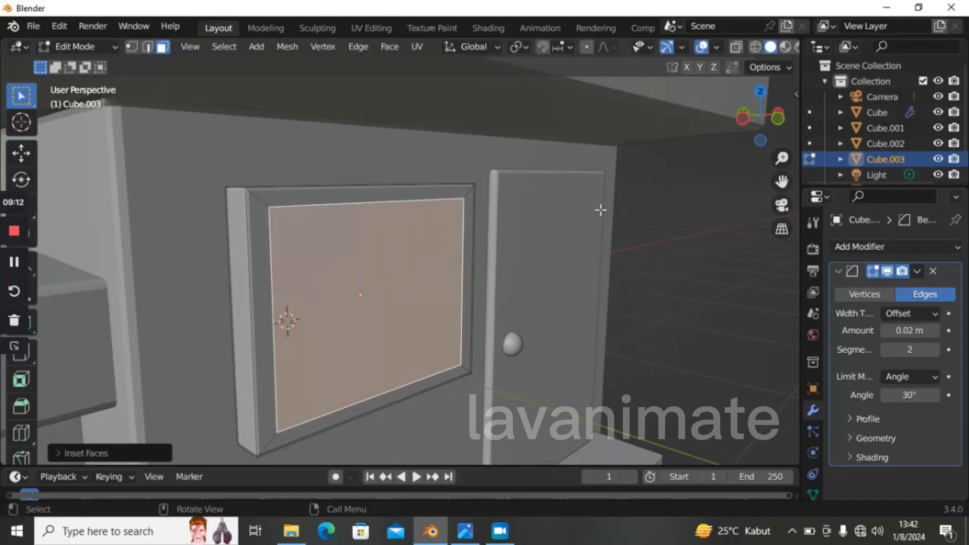
- Extrude the inset window face inward about 0.09 m to recess the pane within its frame
key(e)
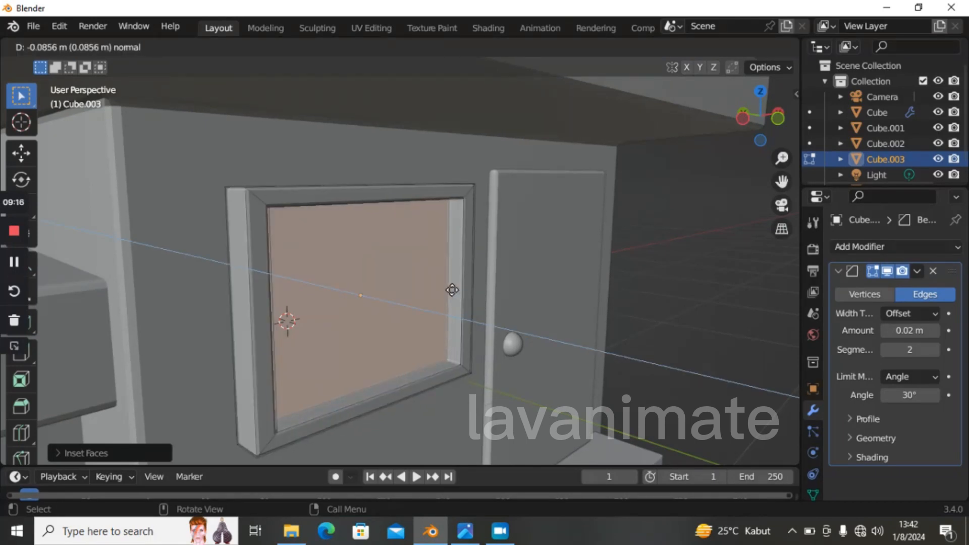
click(449, 286)
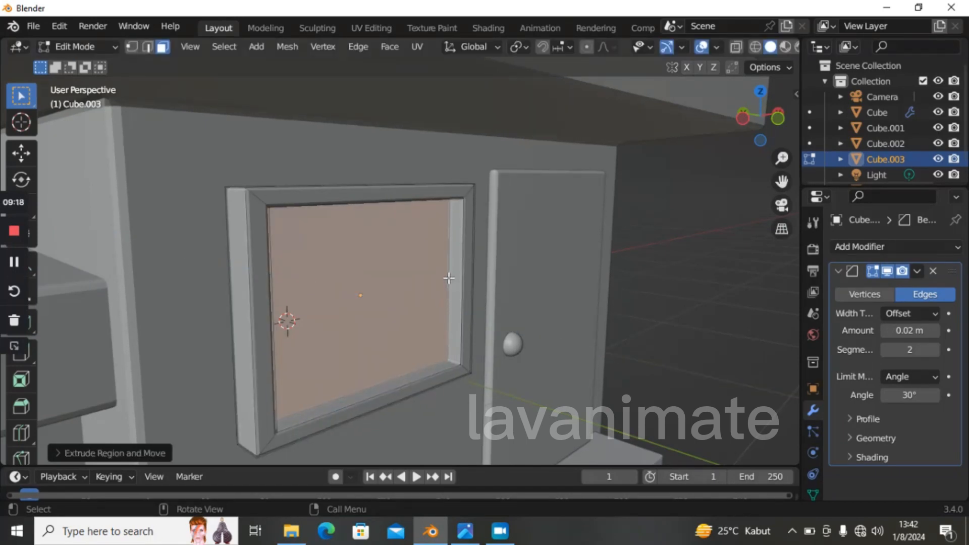
key(Tab)
key(grave)
click(416, 254)
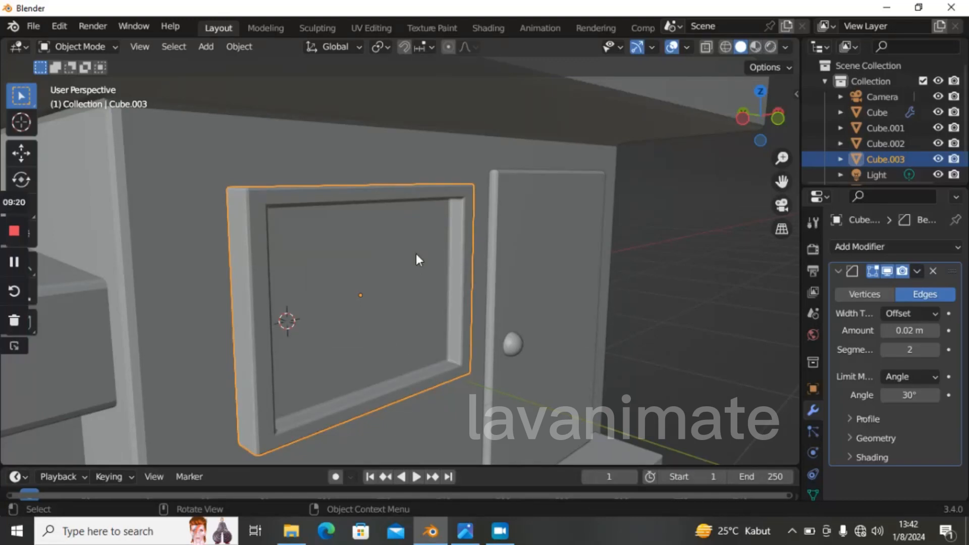
- In the front view, duplicate the framed window straight up along Z by about 2.34 m onto the upper storey's wall
click(534, 278)
scroll(512, 281, down, 4)
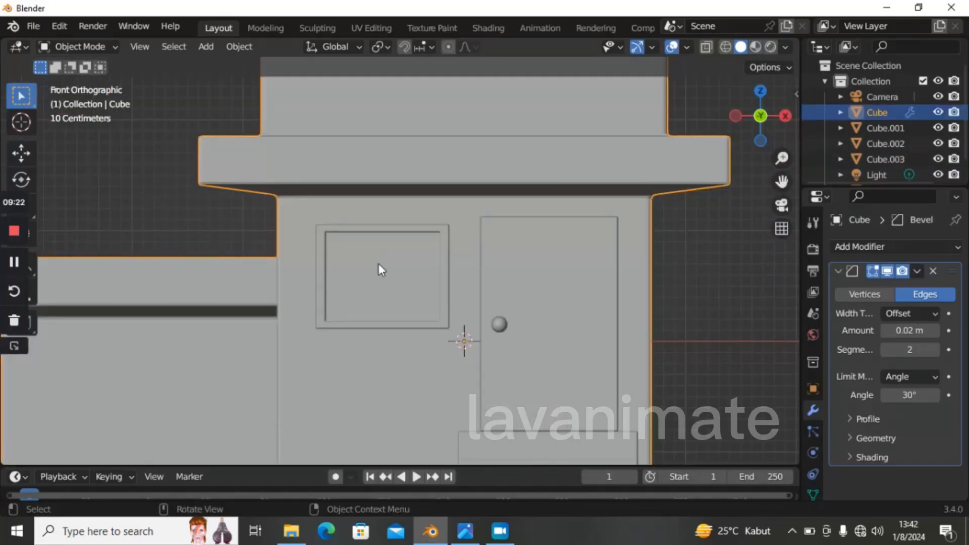
scroll(492, 260, down, 3)
scroll(420, 284, down, 1)
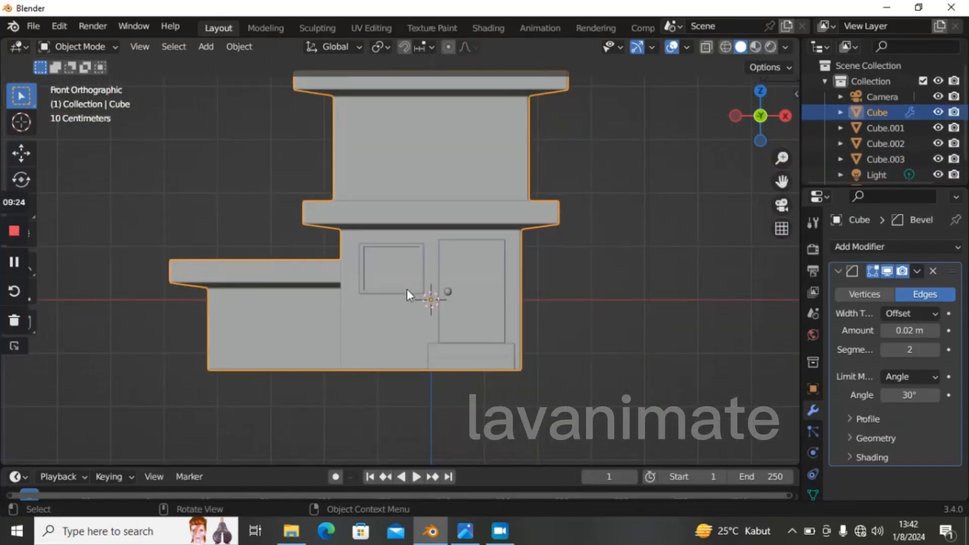
click(407, 293)
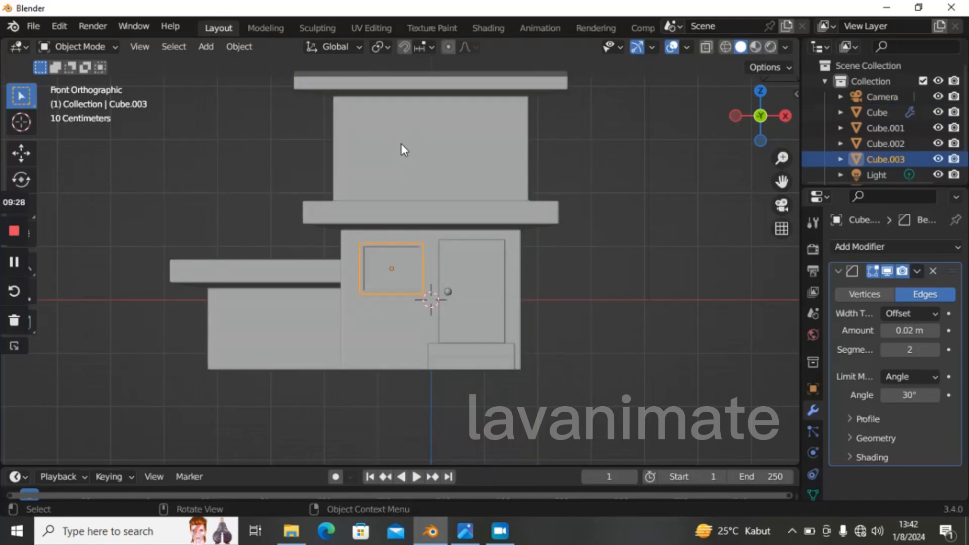
drag(782, 180, 780, 221)
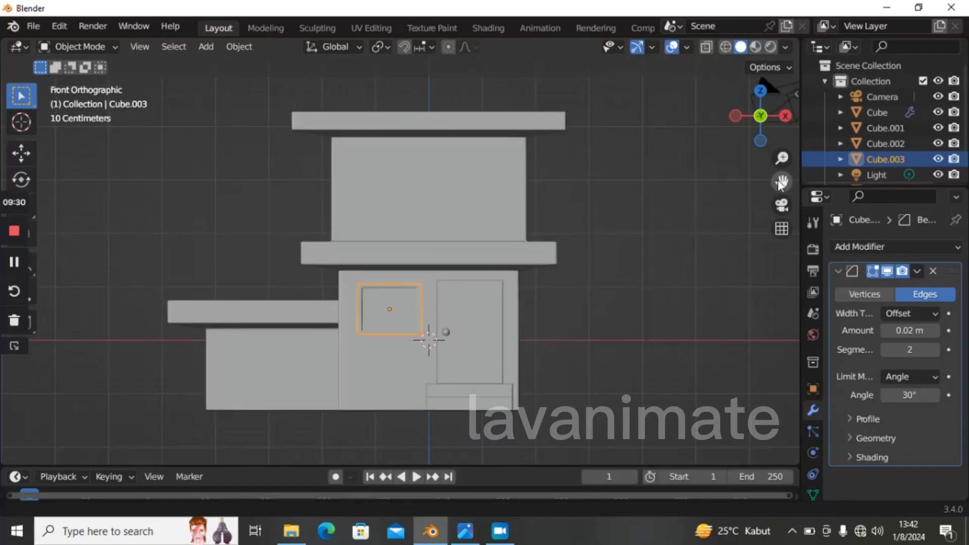
key(shift+d)
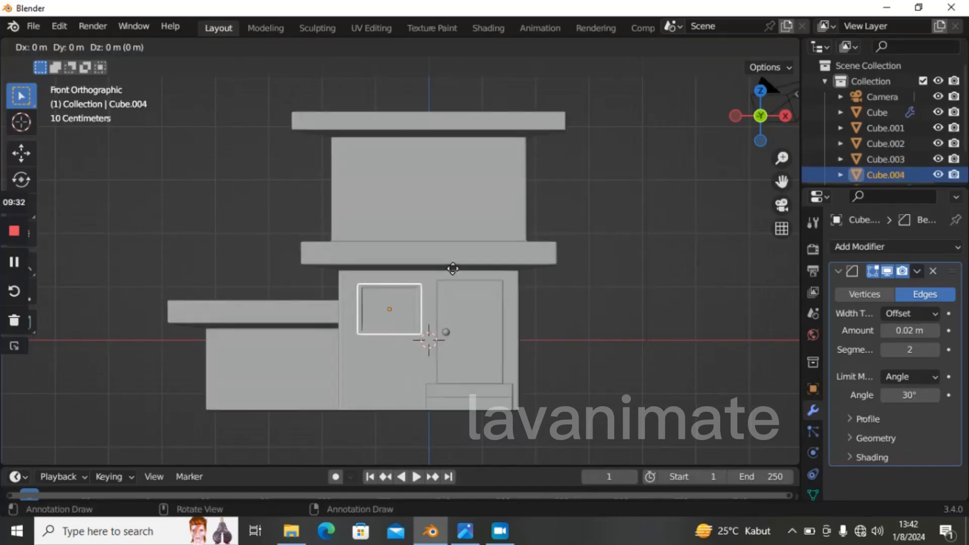
key(z)
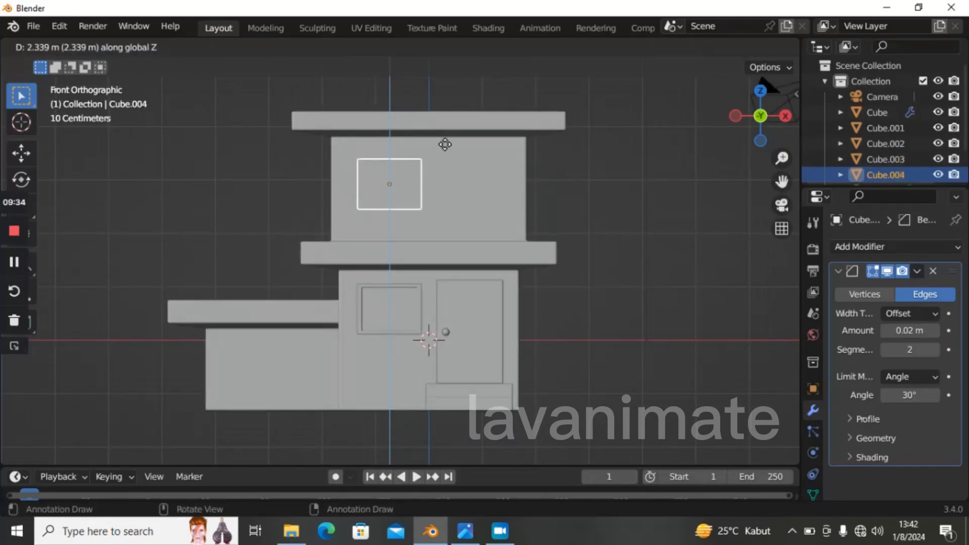
click(446, 145)
- In the left view, move the duplicated window outward along Y so it protrudes from the upper wall with its back slightly embedded
key(grave)
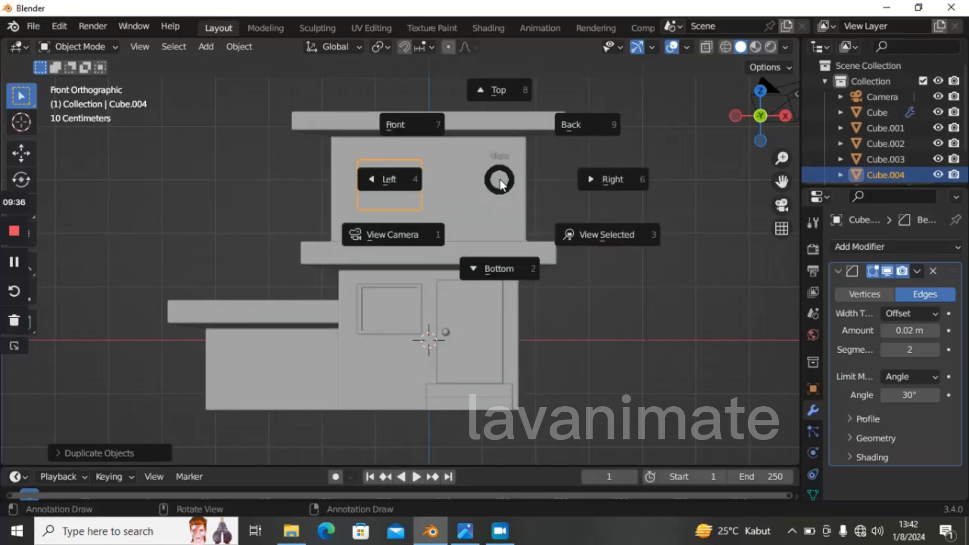
click(454, 186)
scroll(564, 186, up, 5)
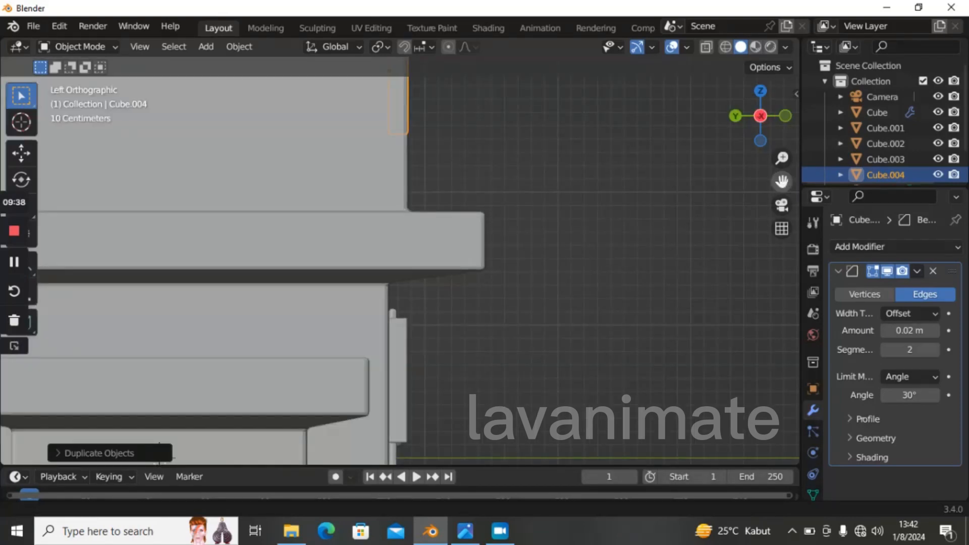
drag(782, 182, 780, 373)
scroll(597, 187, up, 3)
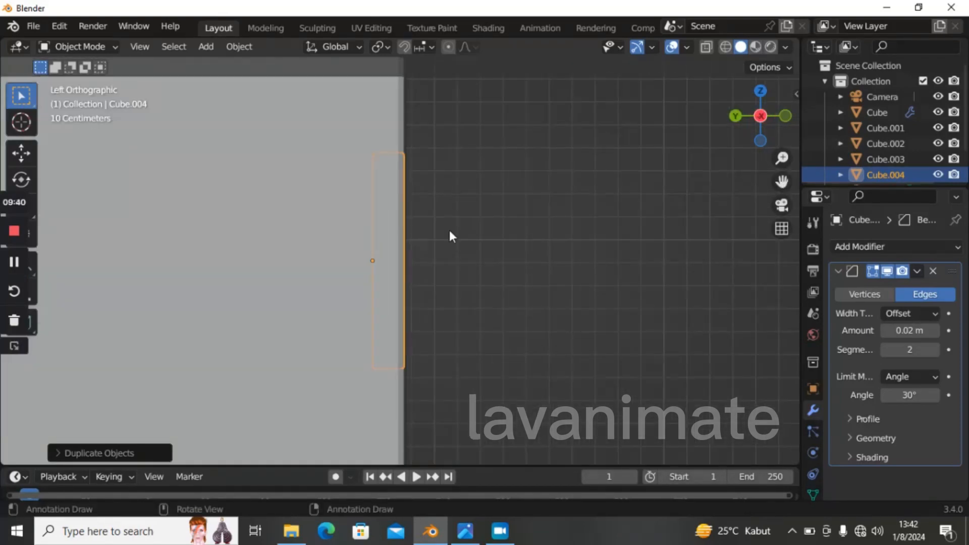
key(g)
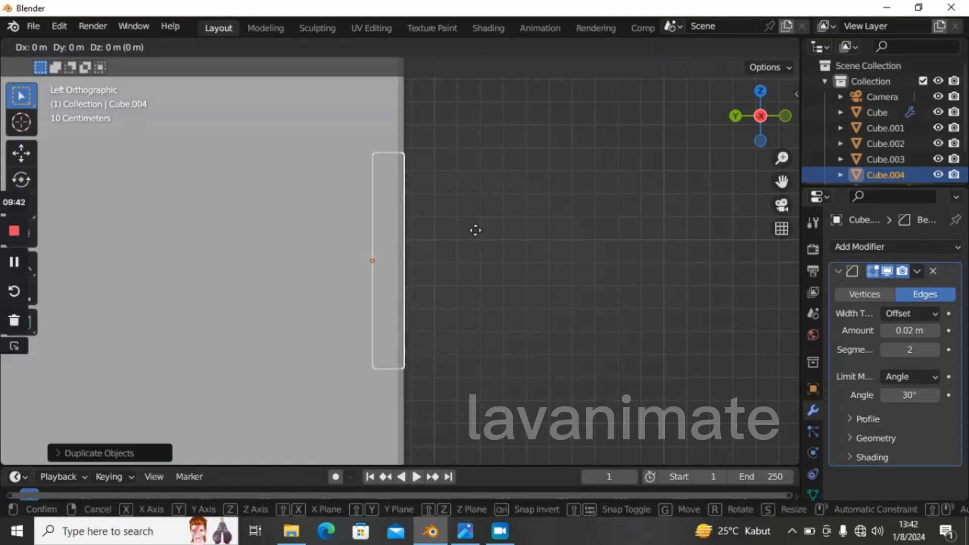
key(y)
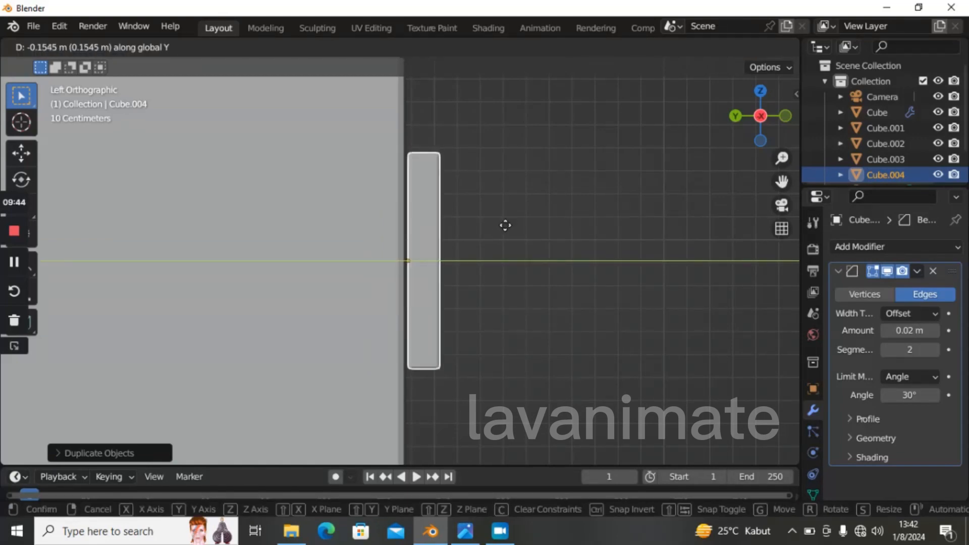
click(503, 233)
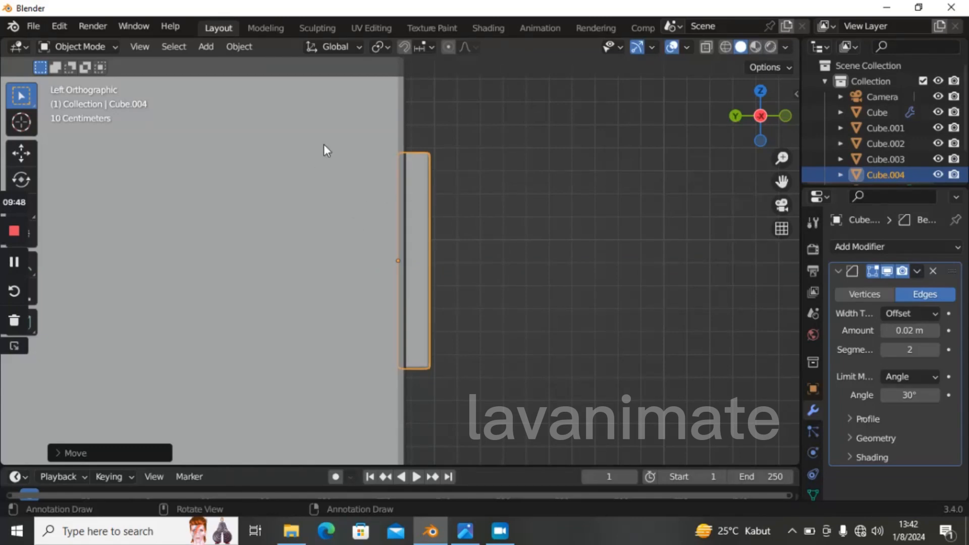
- In the front view, shift the upper window about 0.12 m along X, away from the wall's nearer edge
scroll(356, 202, down, 3)
key(grave)
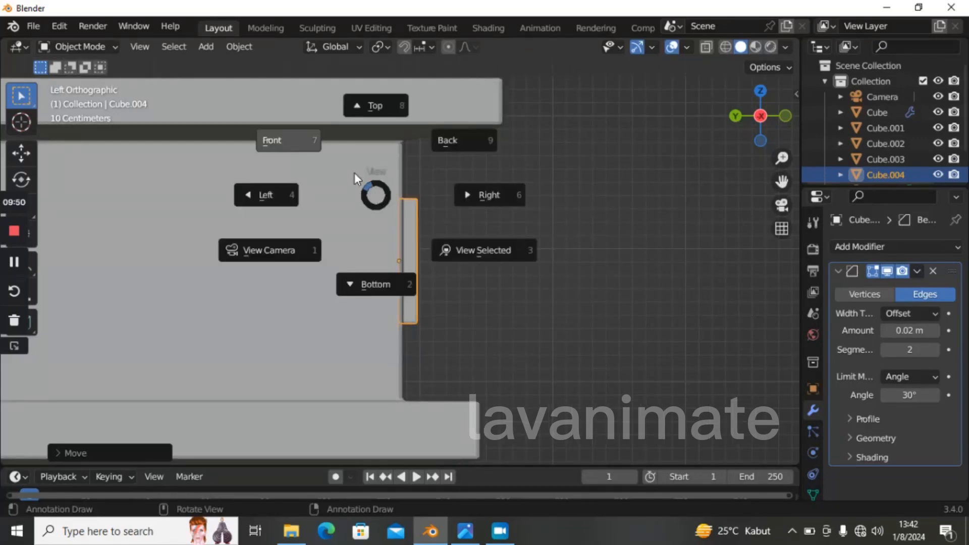
click(354, 173)
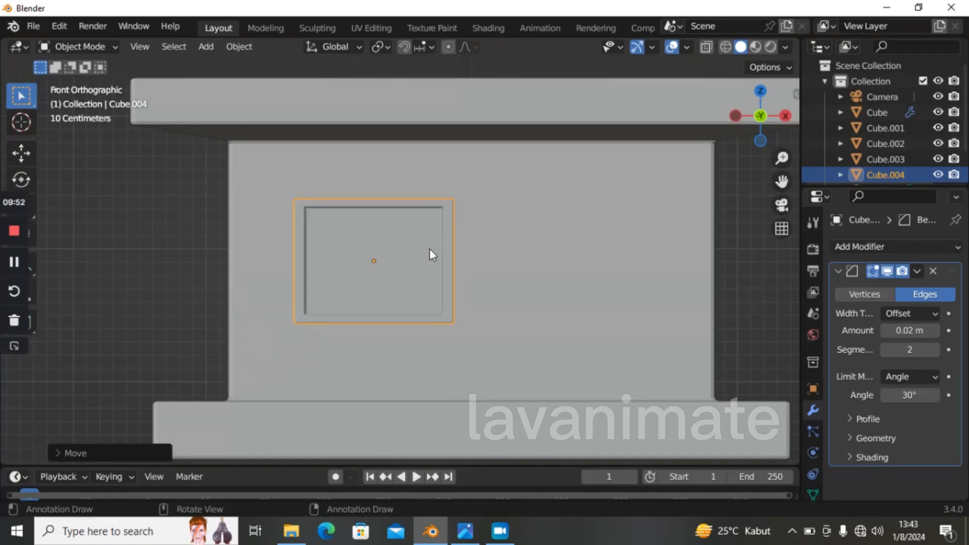
scroll(429, 248, down, 1)
key(g)
key(x)
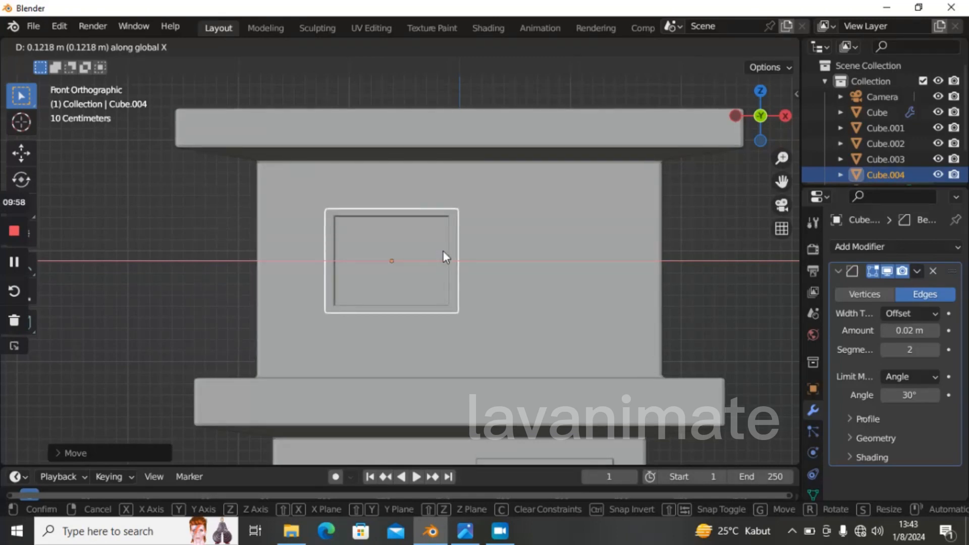
click(443, 252)
- Widen the upper window by moving its +X side vertices, front and back, about 1.2 m along X with see-through selection
key(Tab)
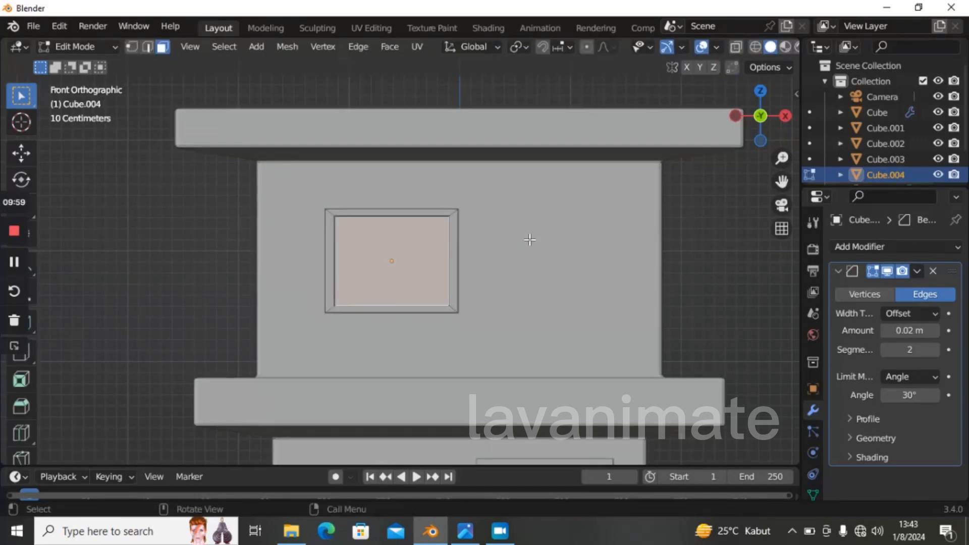
click(135, 49)
click(741, 44)
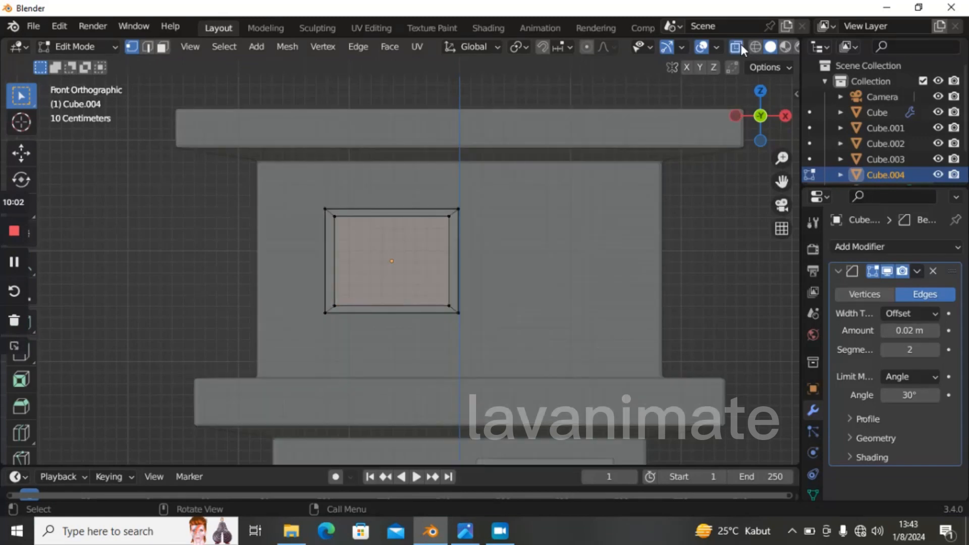
key(b)
drag(403, 188, 511, 401)
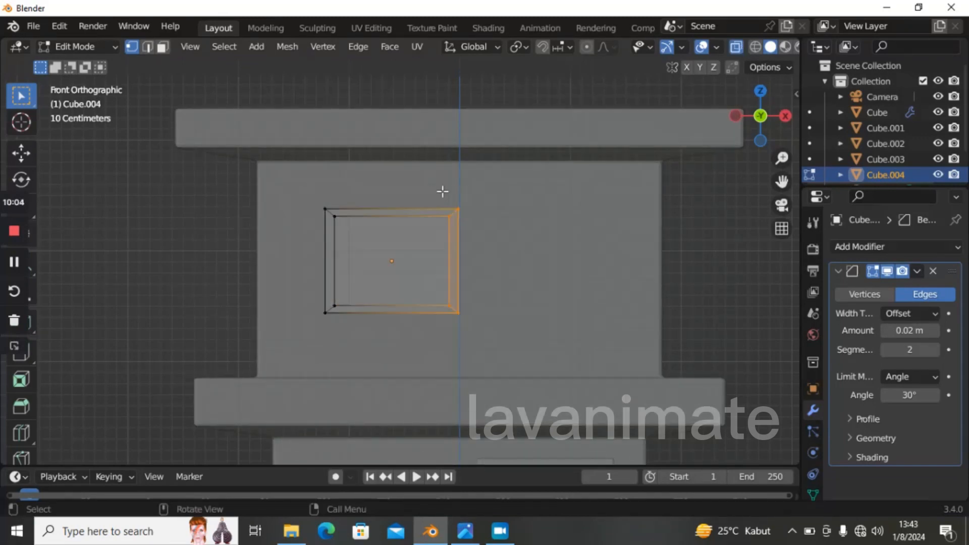
drag(428, 189, 500, 307)
key(g)
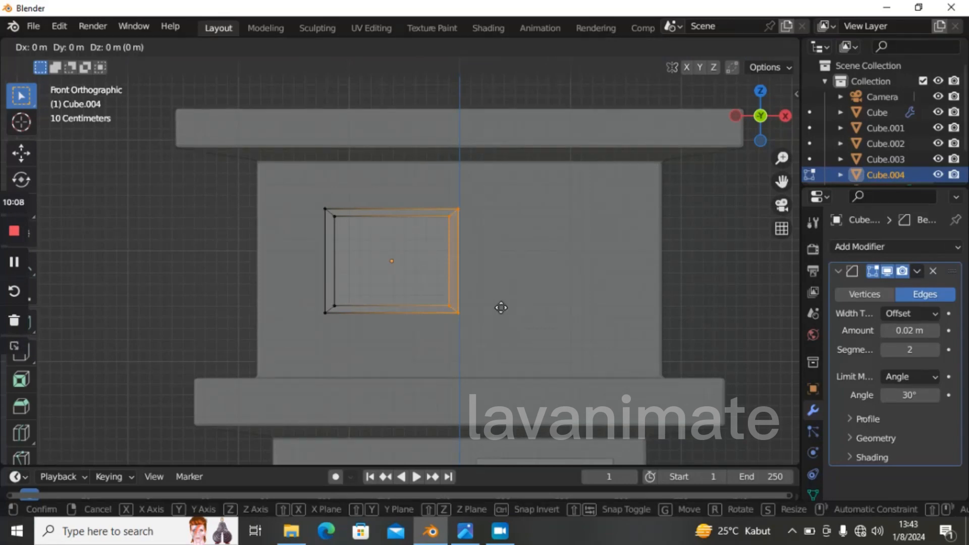
key(x)
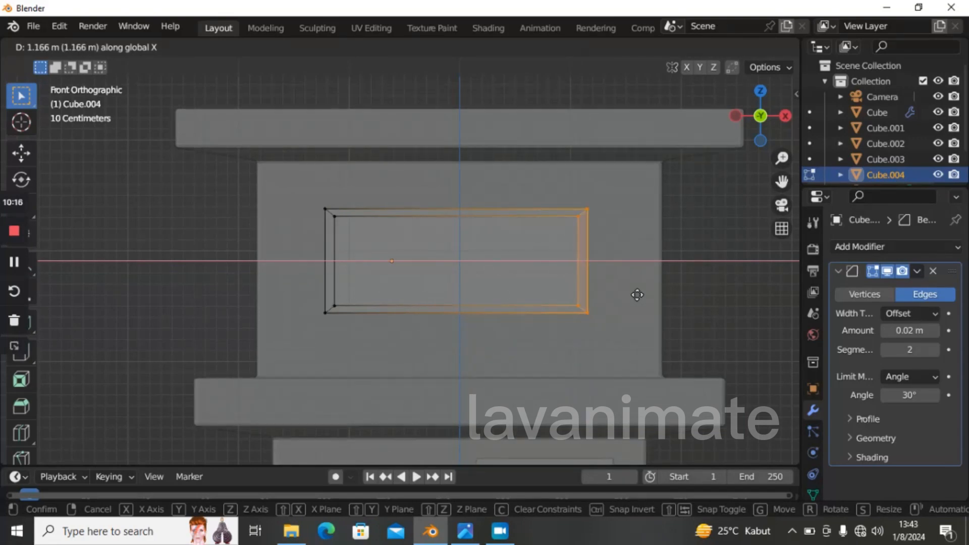
click(638, 295)
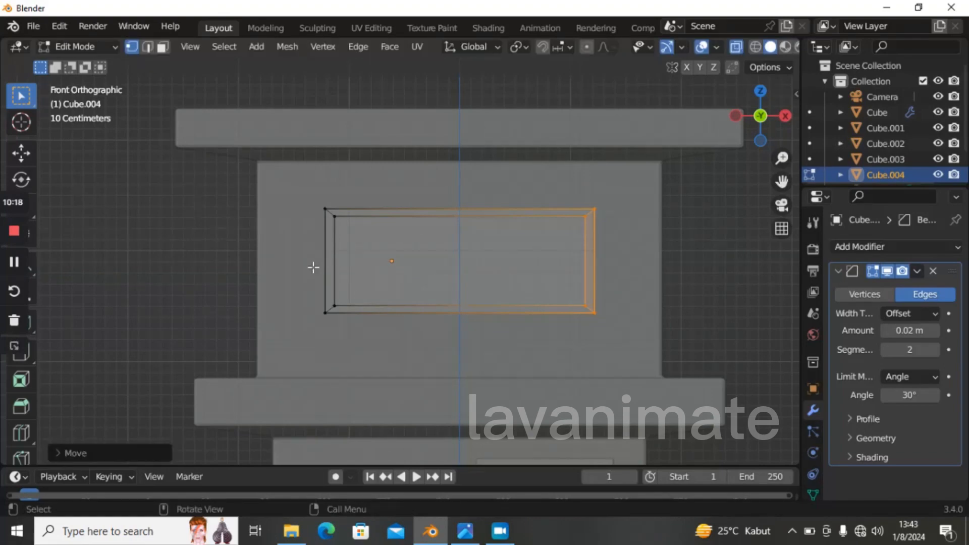
click(735, 47)
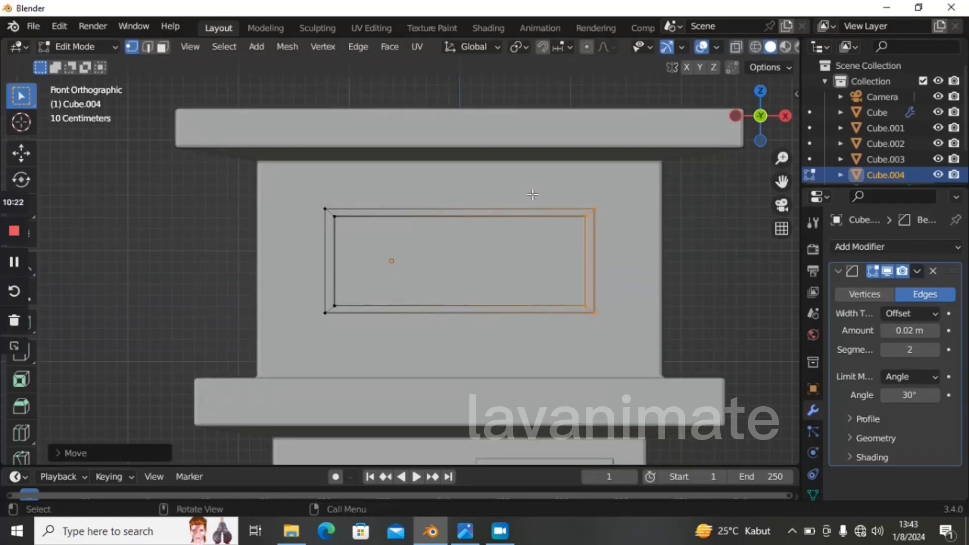
- Add two evenly spaced vertical loop cuts across the widened window, without sliding them
key(ctrl+r)
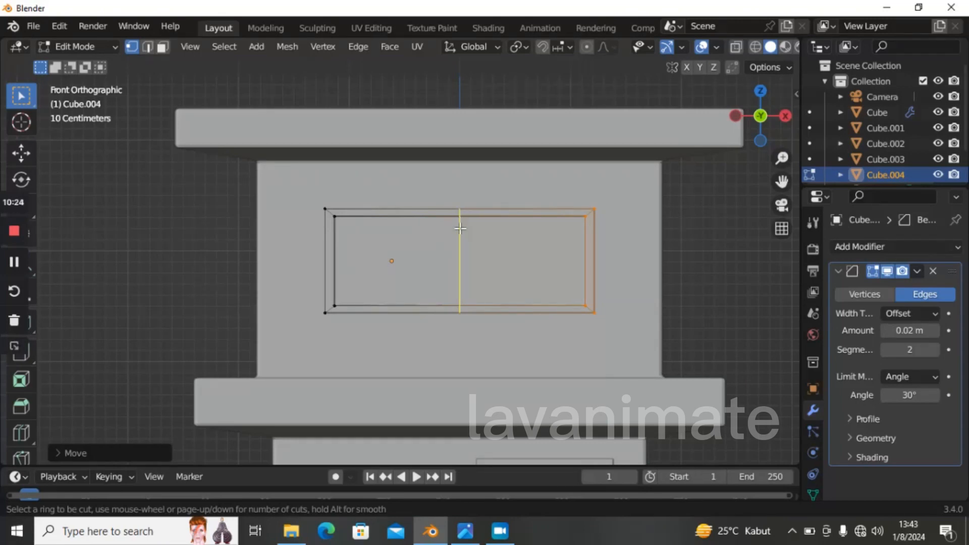
scroll(460, 228, up, 1)
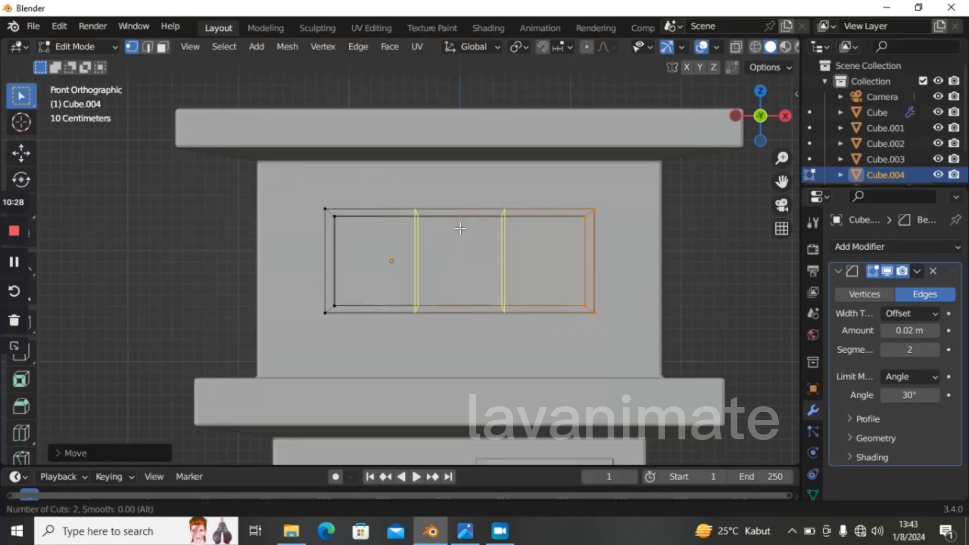
click(460, 228)
click(459, 229)
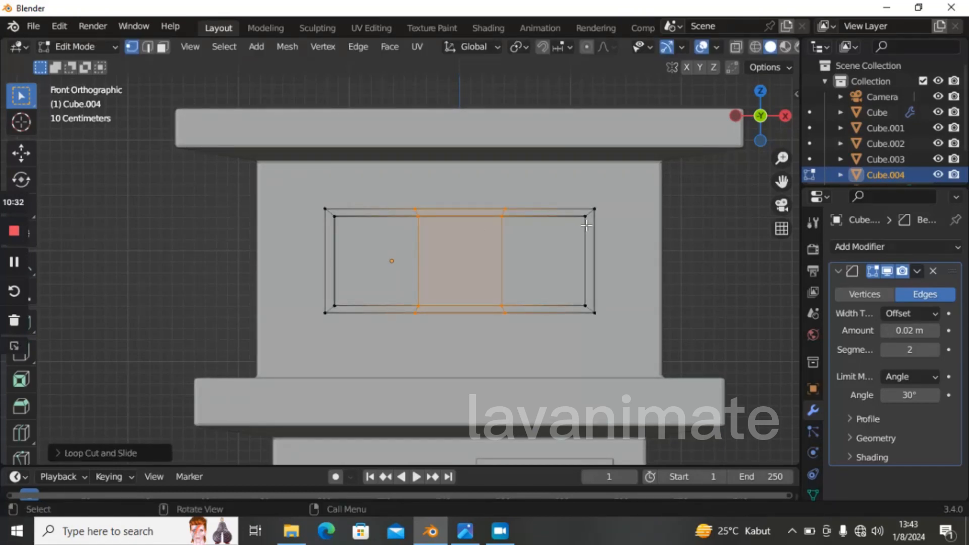
- Scale the two loop cuts together along X to about 0.12, forming a narrow central strip
key(s)
key(x)
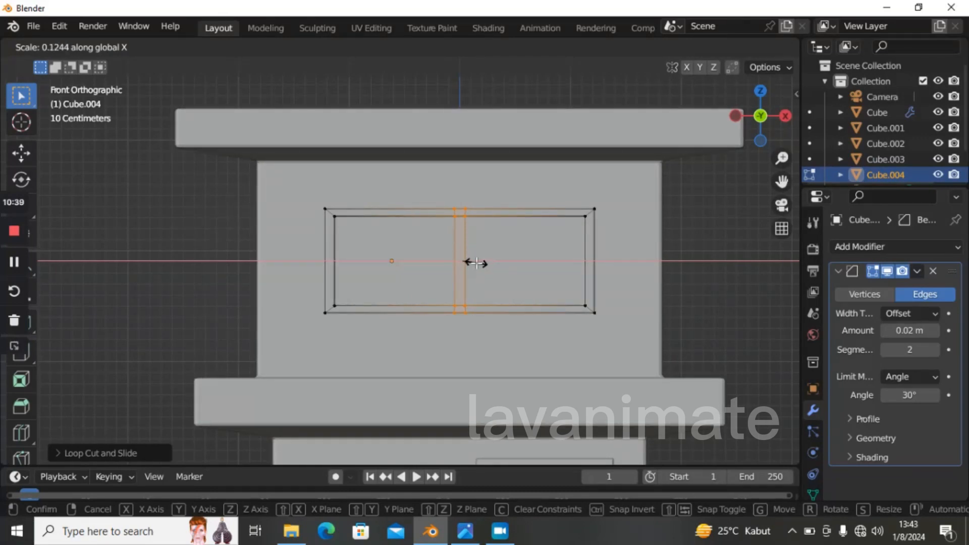
click(482, 263)
- Extrude the central strip's recessed pane face outward about 0.07 m as a window divider, and return to Object Mode in front view
scroll(532, 232, up, 4)
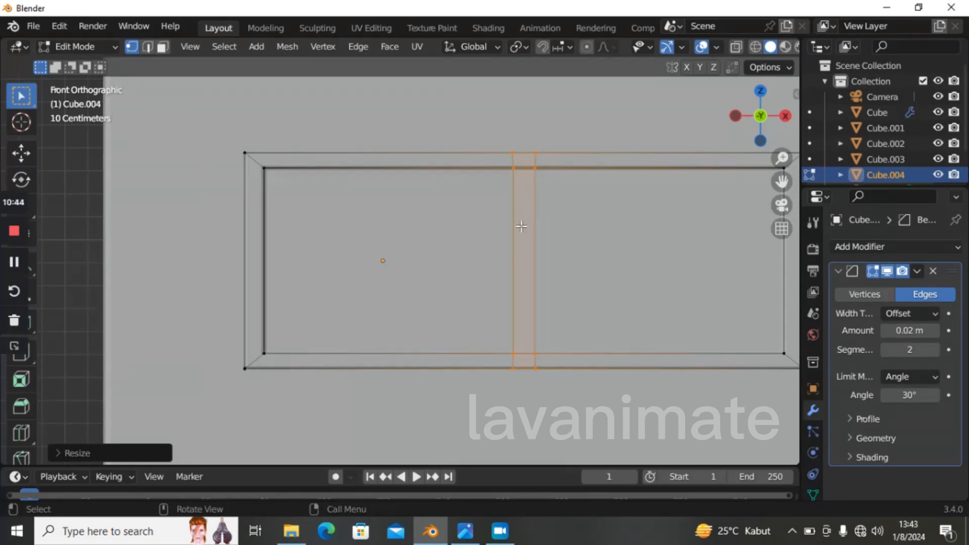
click(163, 47)
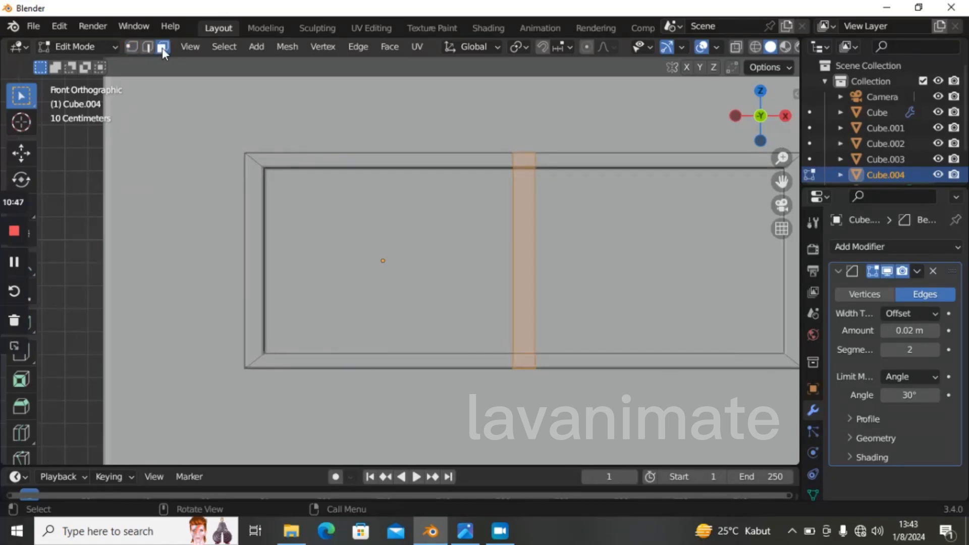
click(526, 199)
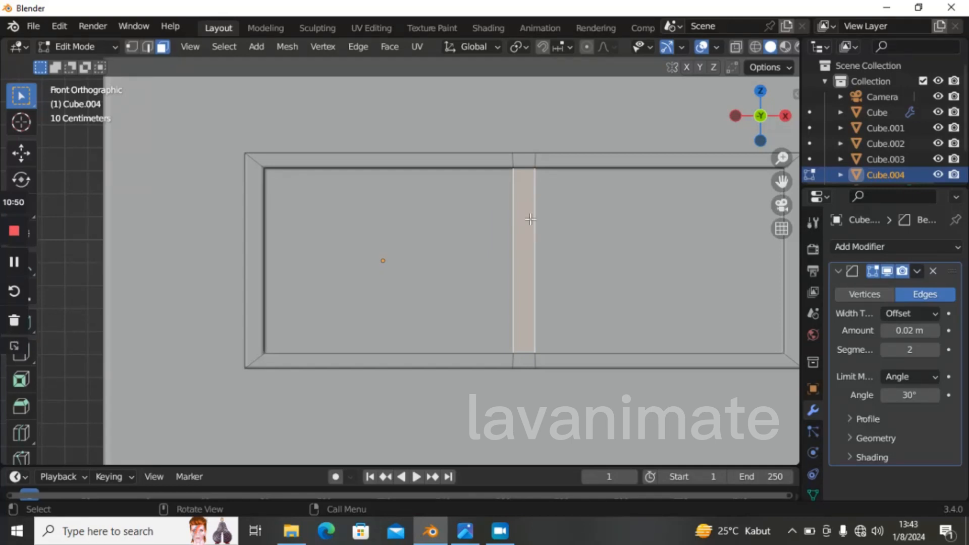
drag(749, 140, 653, 186)
scroll(721, 183, up, 4)
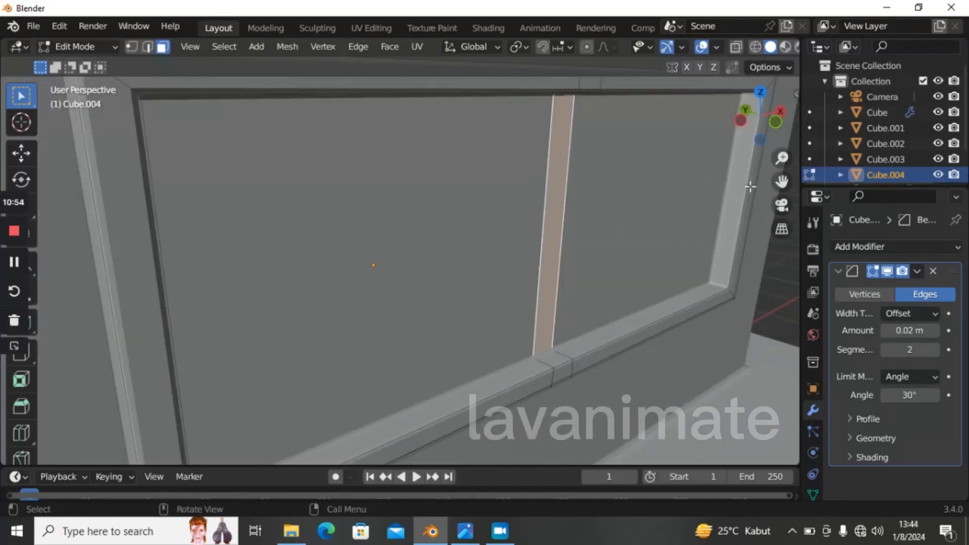
drag(782, 182, 726, 187)
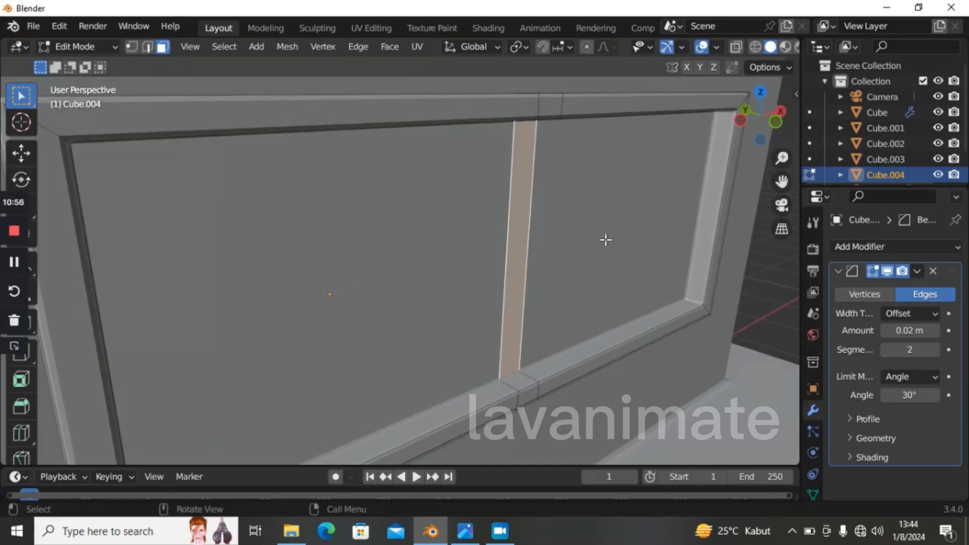
key(g)
key(z)
key(z)
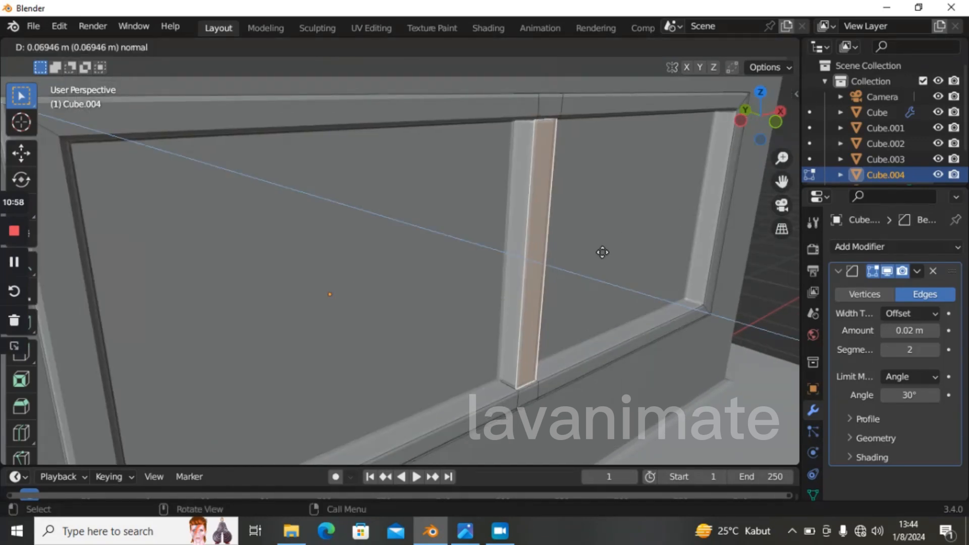
click(602, 251)
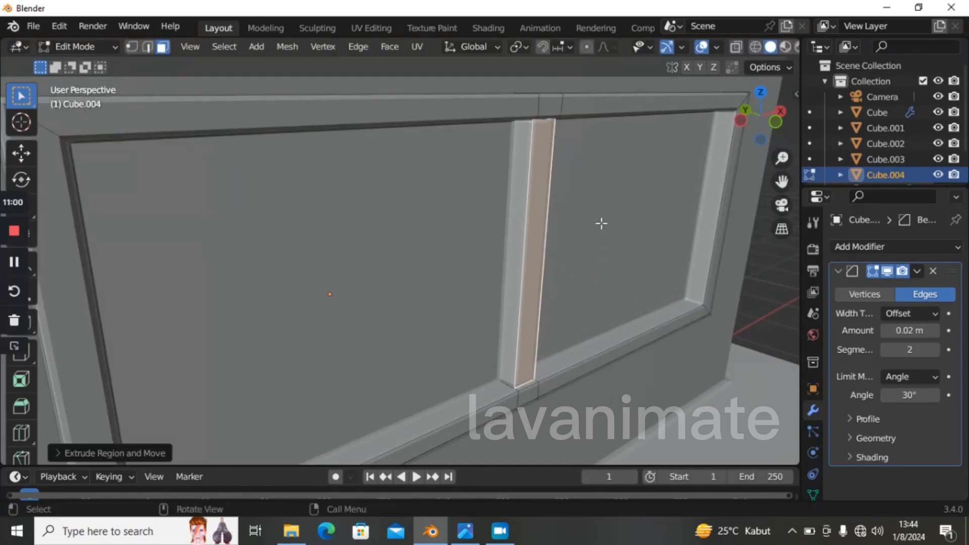
key(Tab)
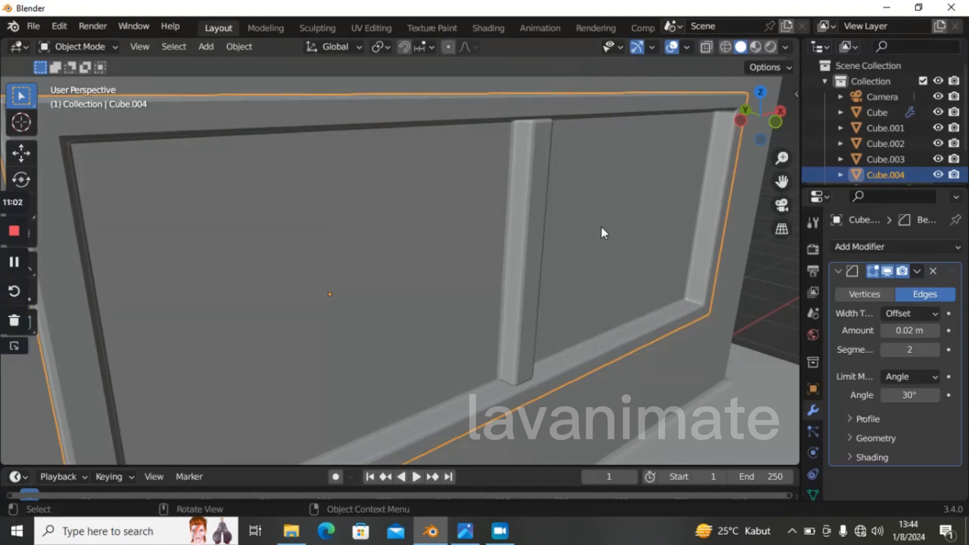
scroll(602, 226, down, 5)
key(grave)
click(571, 205)
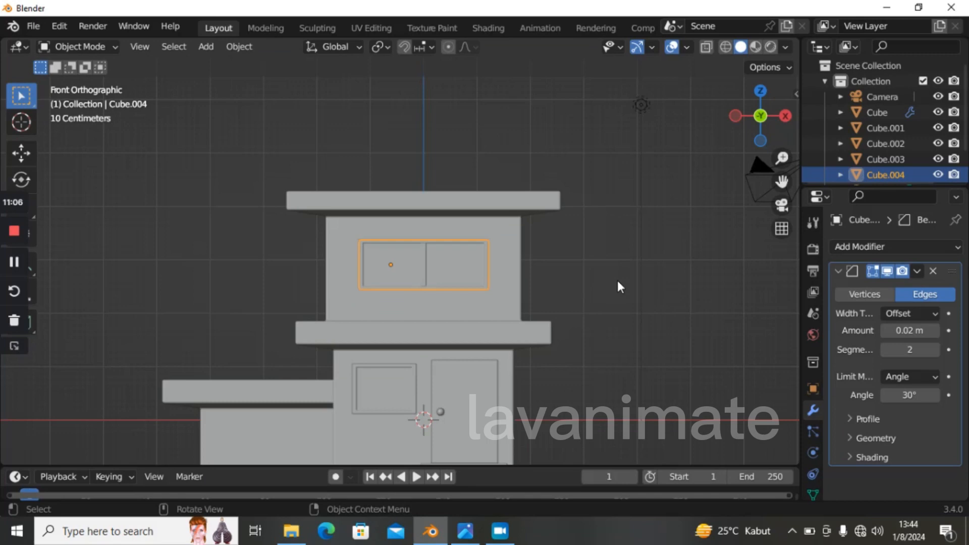
- Duplicate the ground-floor front window and raise the copy along Z to the height of the wide upper-storey window
click(617, 279)
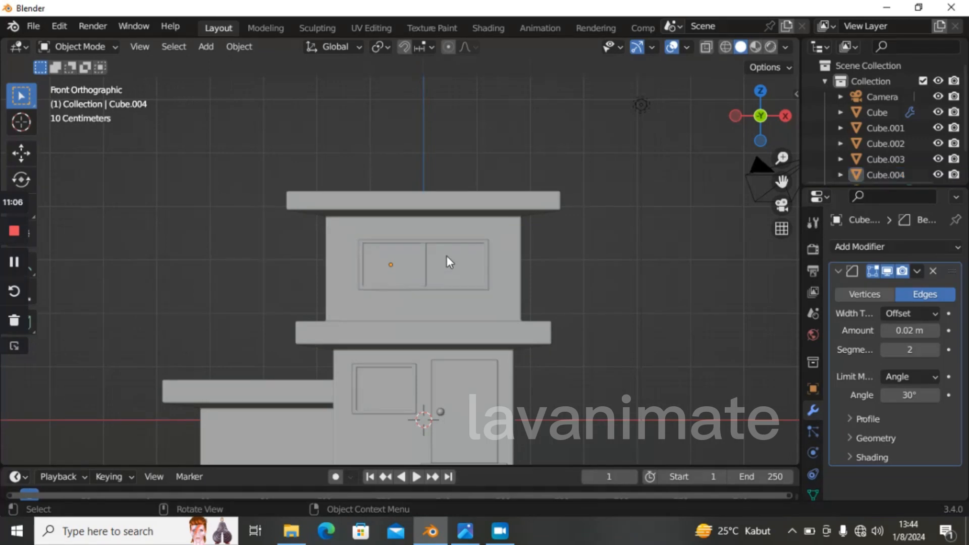
scroll(583, 261, down, 1)
drag(782, 182, 779, 130)
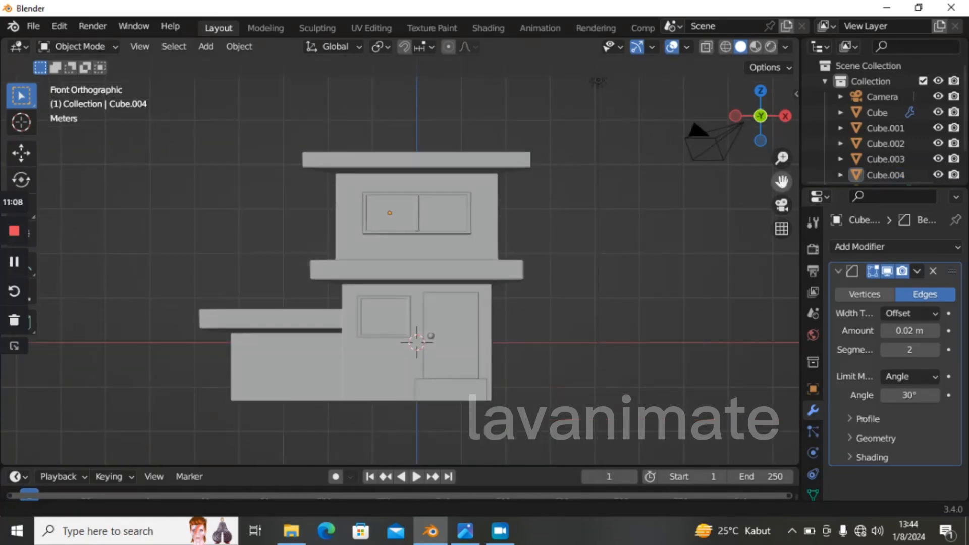
scroll(547, 244, up, 1)
scroll(547, 248, up, 1)
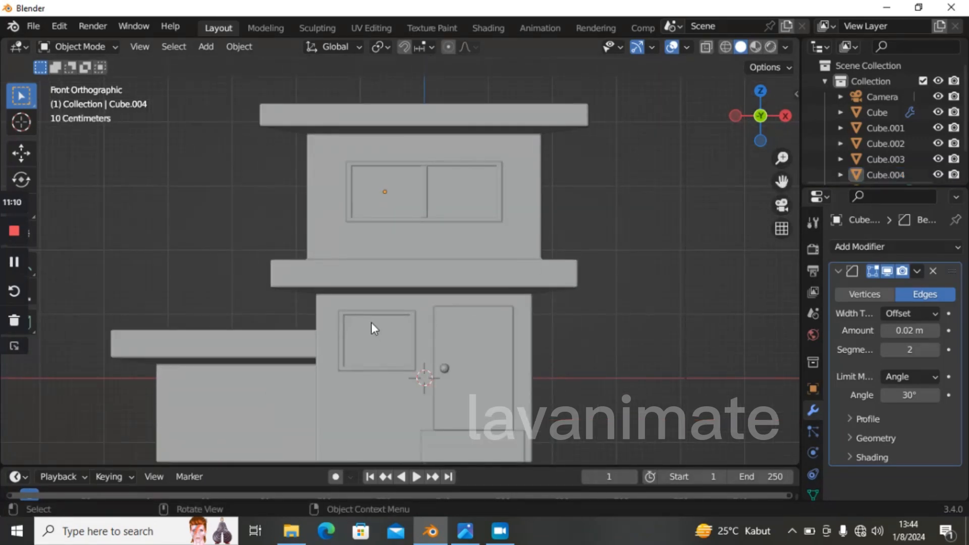
click(389, 314)
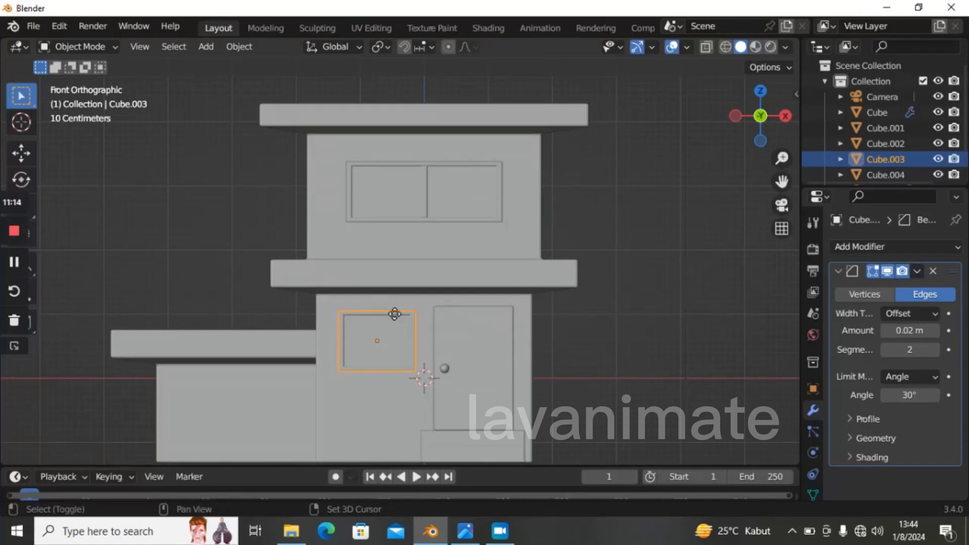
key(shift+d)
key(z)
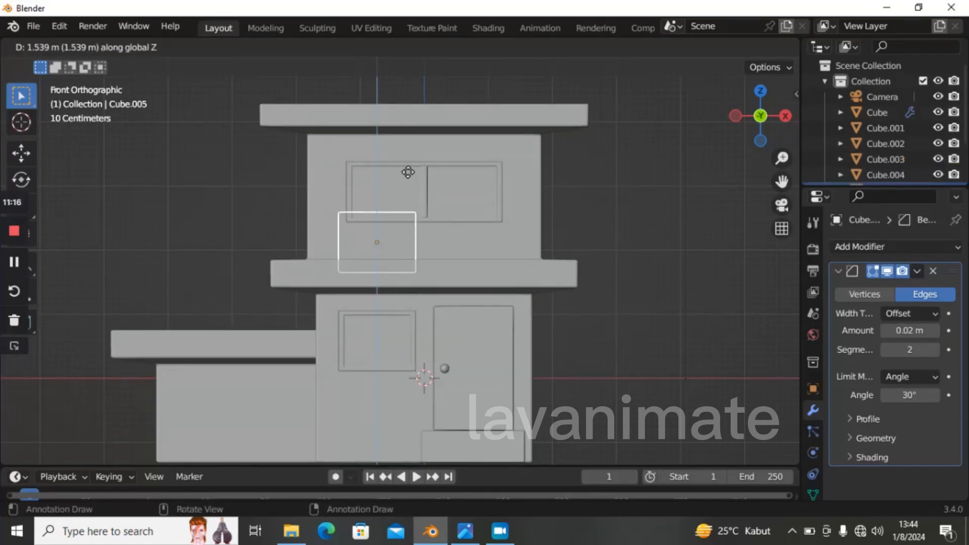
click(411, 163)
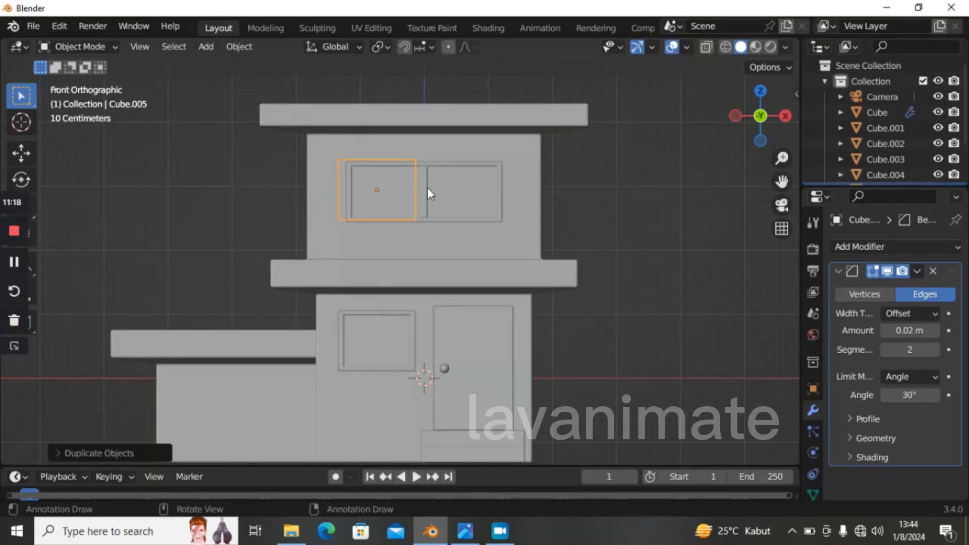
- Move the window copy along X beyond the upper storey's +X wall and rotate it 90° about Z
key(g)
key(x)
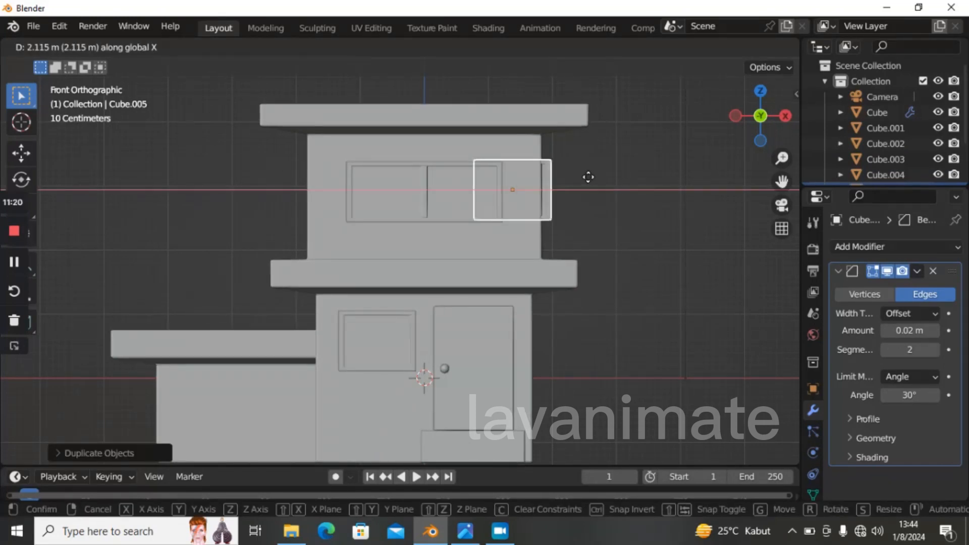
click(629, 166)
key(grave)
click(725, 161)
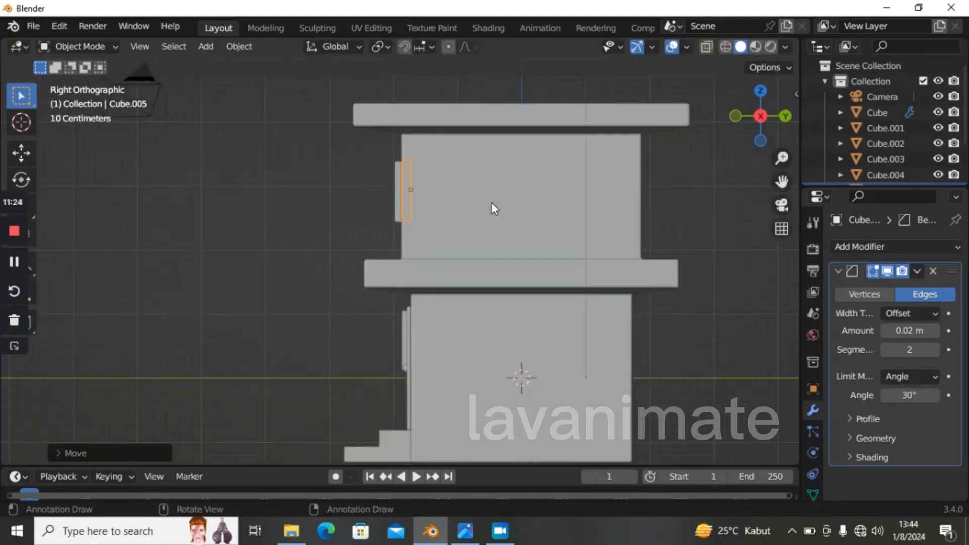
text(r)
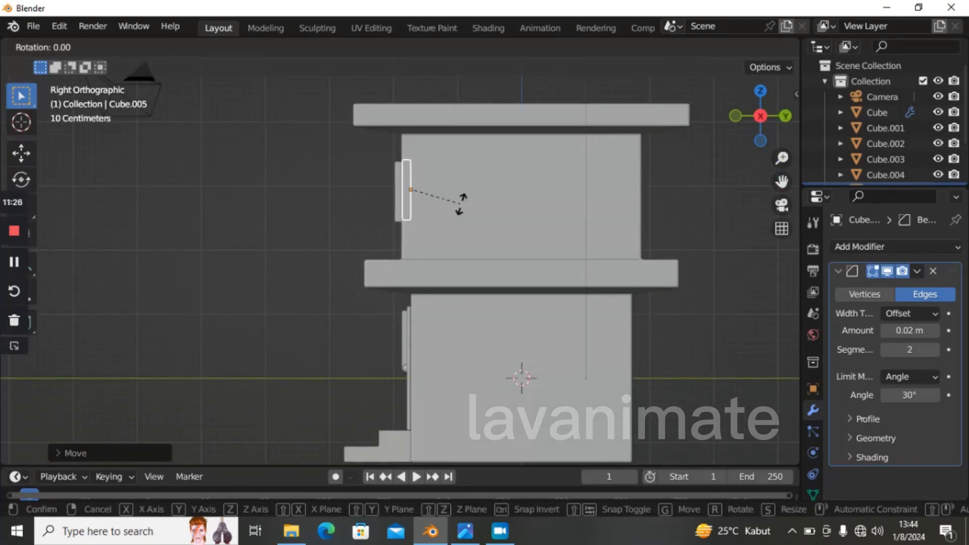
text(z90)
key(Return)
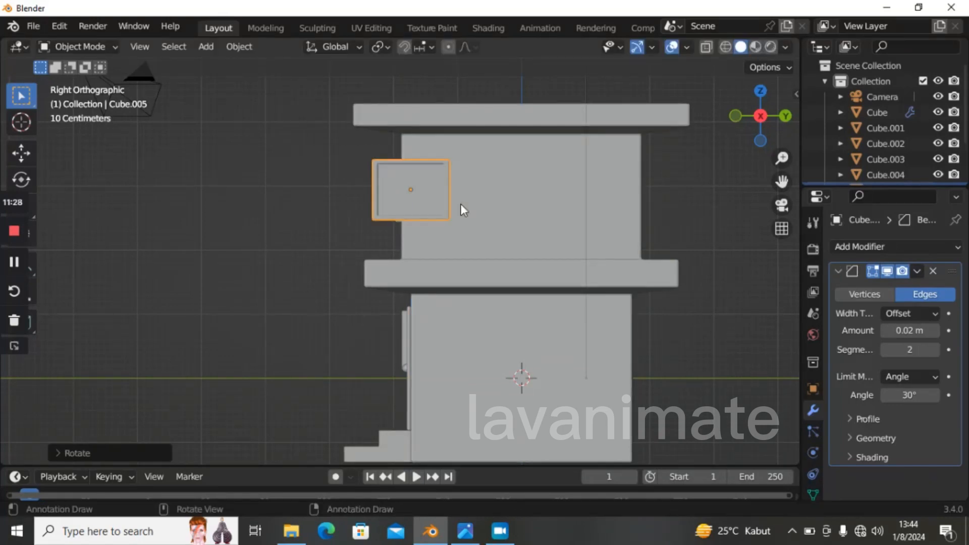
- Move the rotated window about 1.72 m along Y to centre it on the upper storey's side wall
key(g)
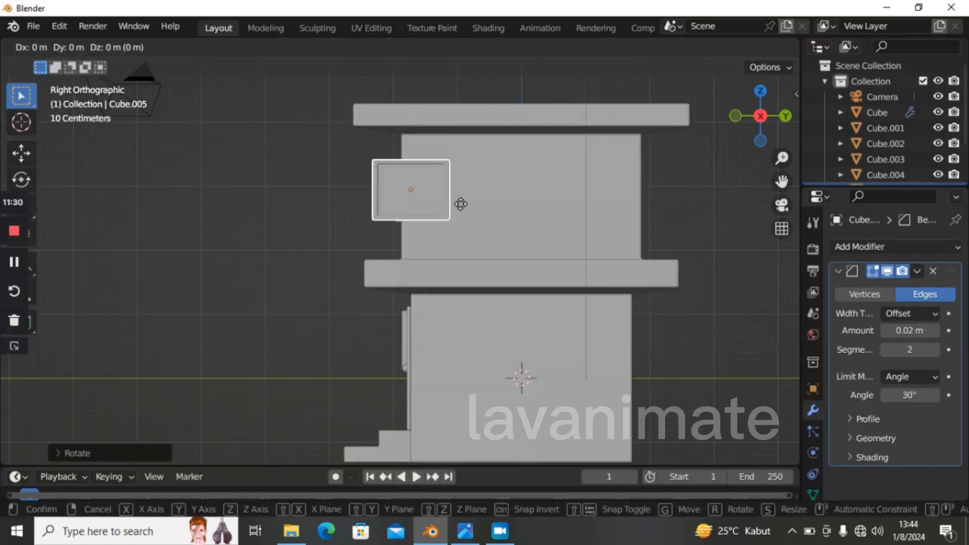
key(y)
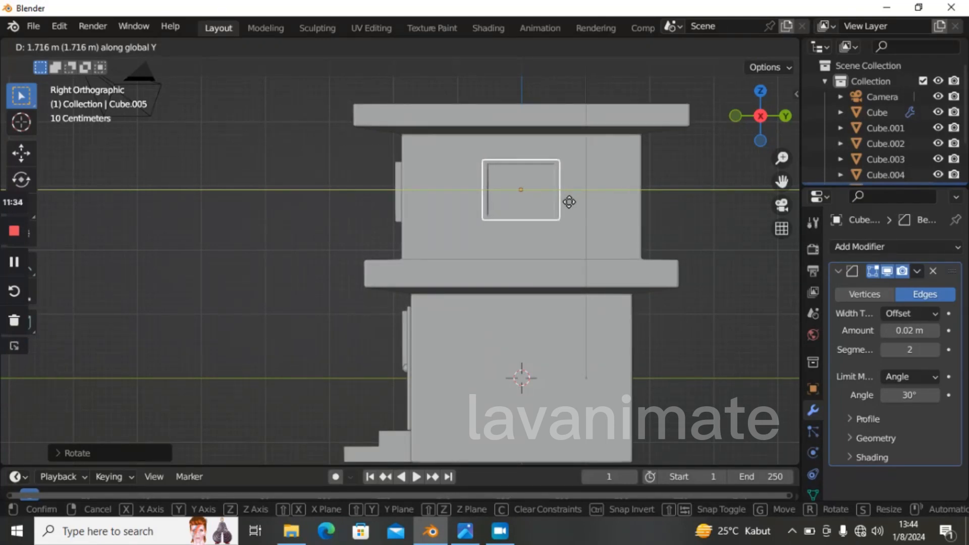
click(570, 203)
- Move the side window about 0.6 m along -X until it sits slightly embedded in the upper storey's side wall
key(grave)
click(628, 166)
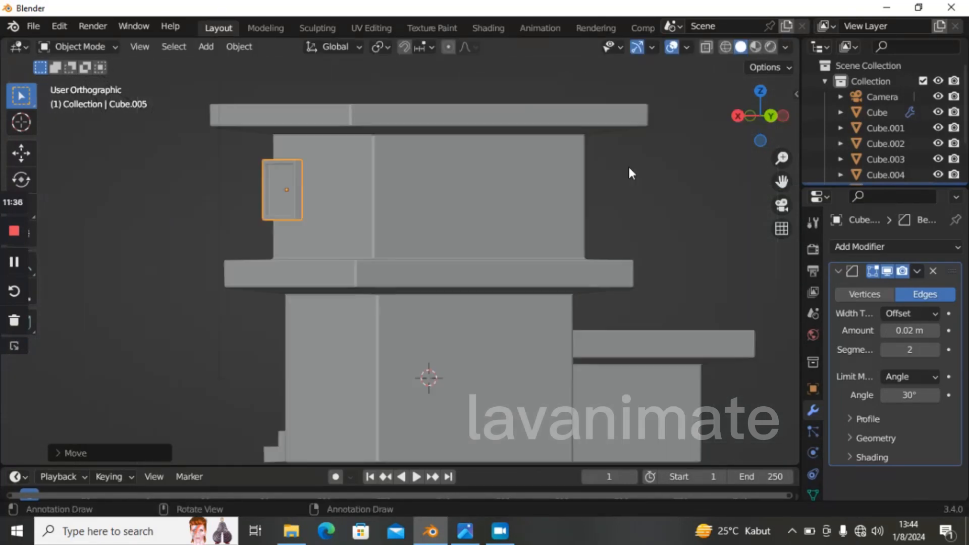
scroll(679, 180, up, 3)
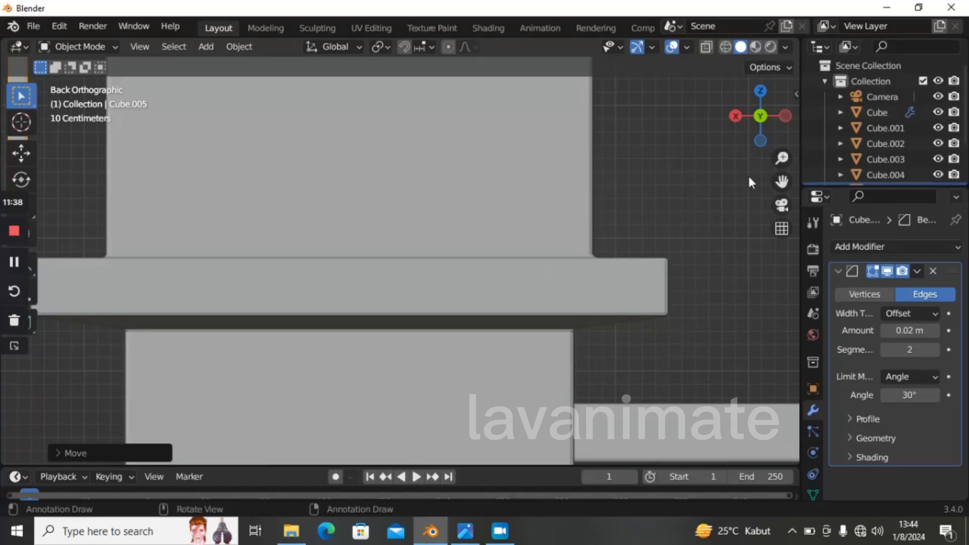
drag(782, 182, 967, 319)
scroll(295, 211, up, 1)
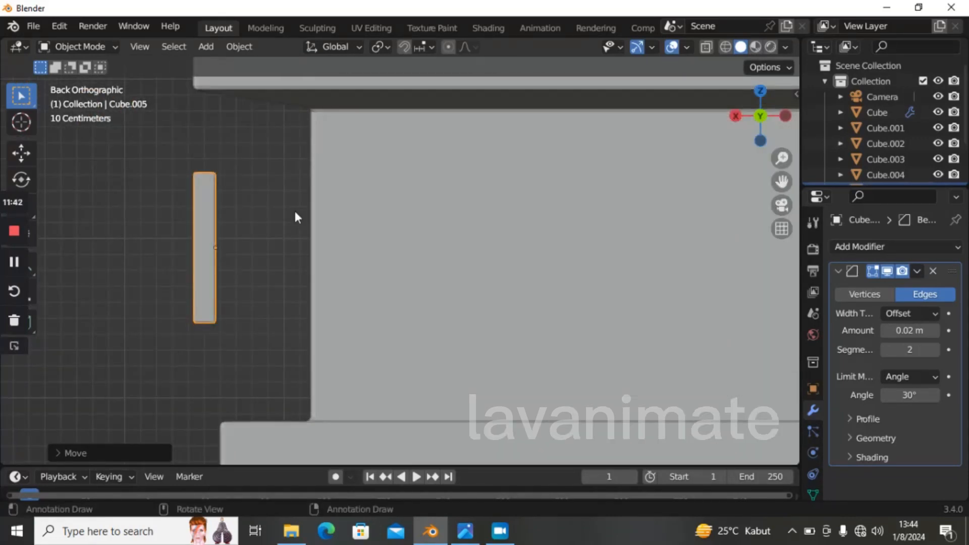
key(g)
key(x)
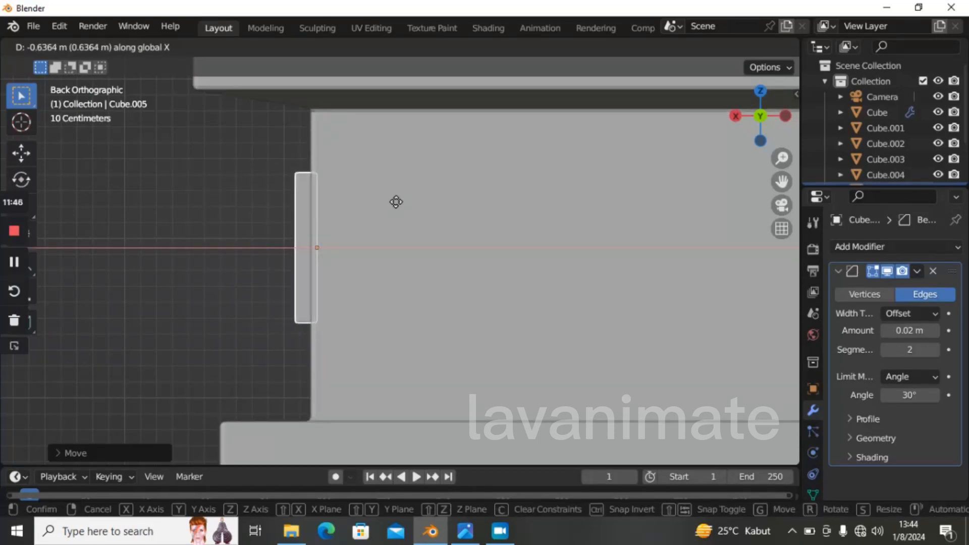
click(366, 207)
- In front view, duplicate the ground-floor front window and move the copy about 2.08 m along -X over the low side wing
click(334, 177)
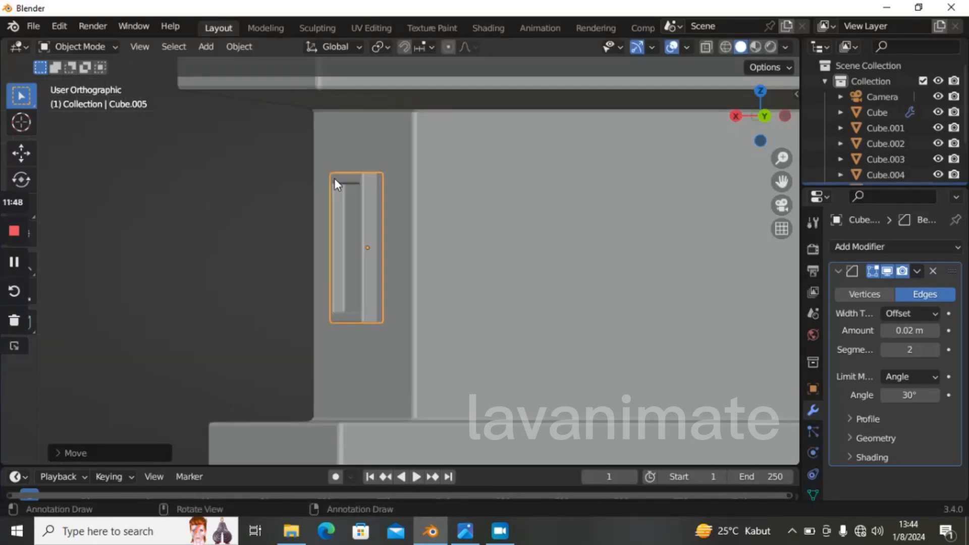
click(590, 220)
scroll(582, 235, down, 4)
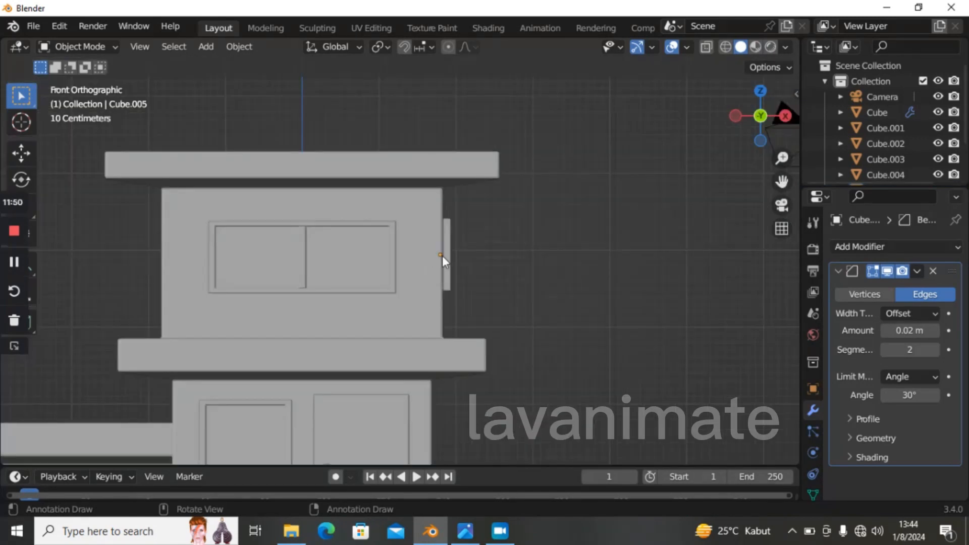
drag(782, 182, 968, 21)
scroll(554, 268, down, 1)
scroll(553, 267, down, 1)
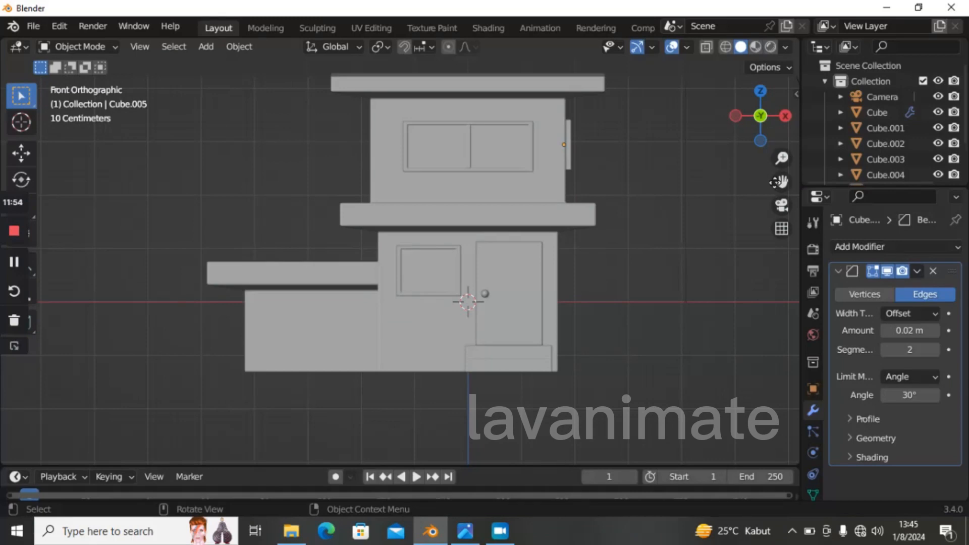
drag(782, 182, 802, 141)
scroll(597, 259, up, 3)
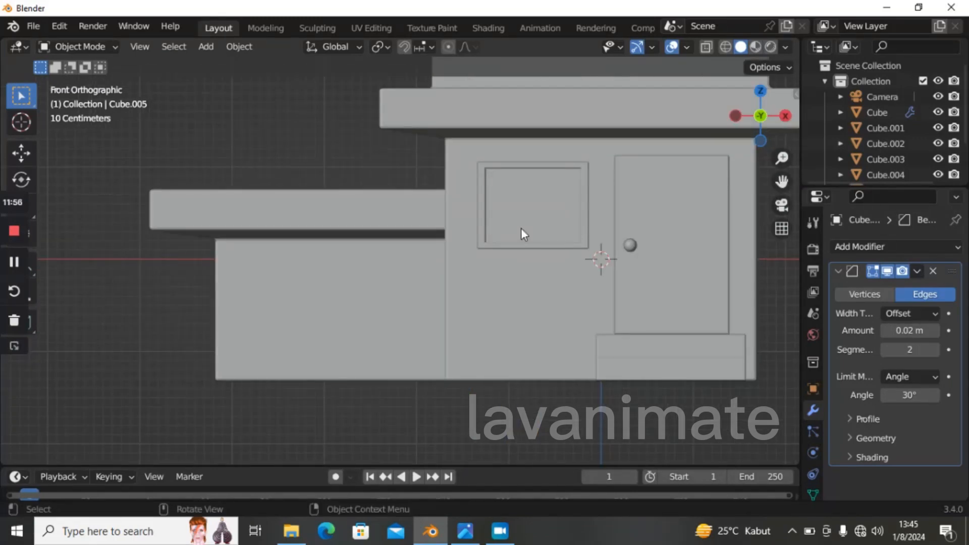
click(520, 244)
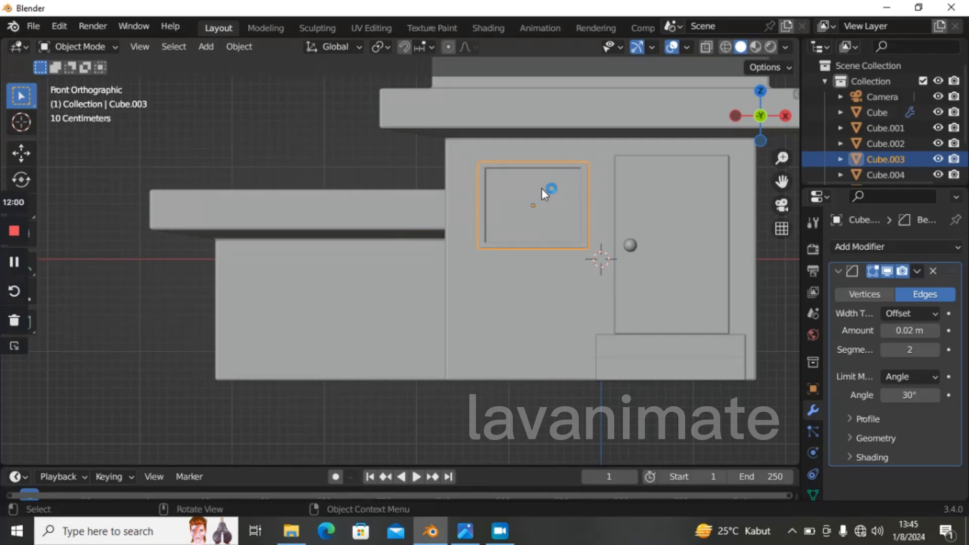
key(shift+d)
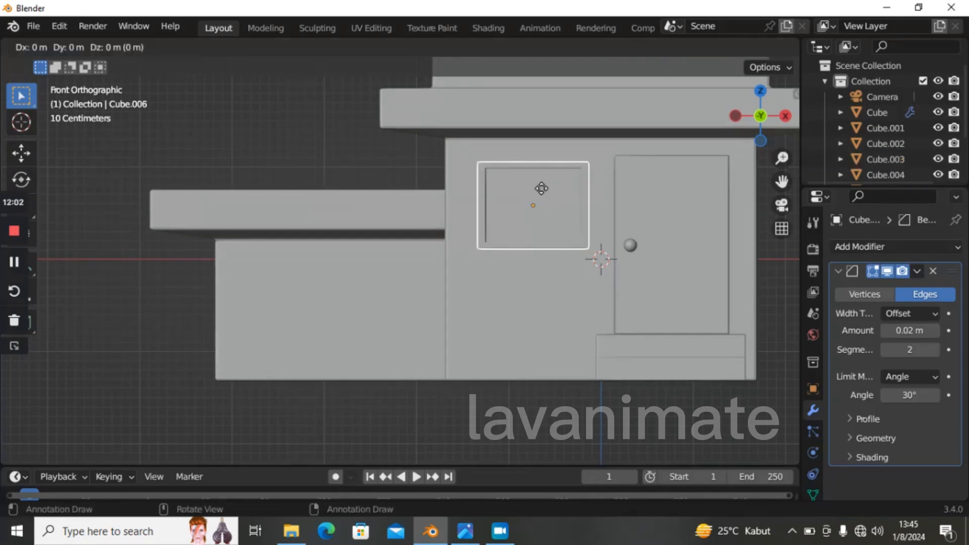
key(x)
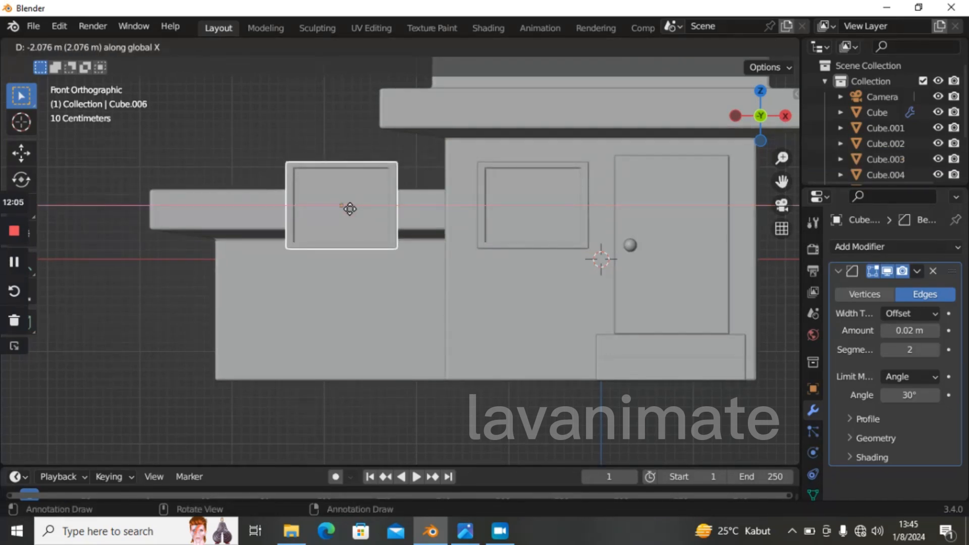
click(350, 209)
- Lower the new window copy about 0.91 m along Z onto the side wing's wall and shift it about 0.06 m toward -X
key(g)
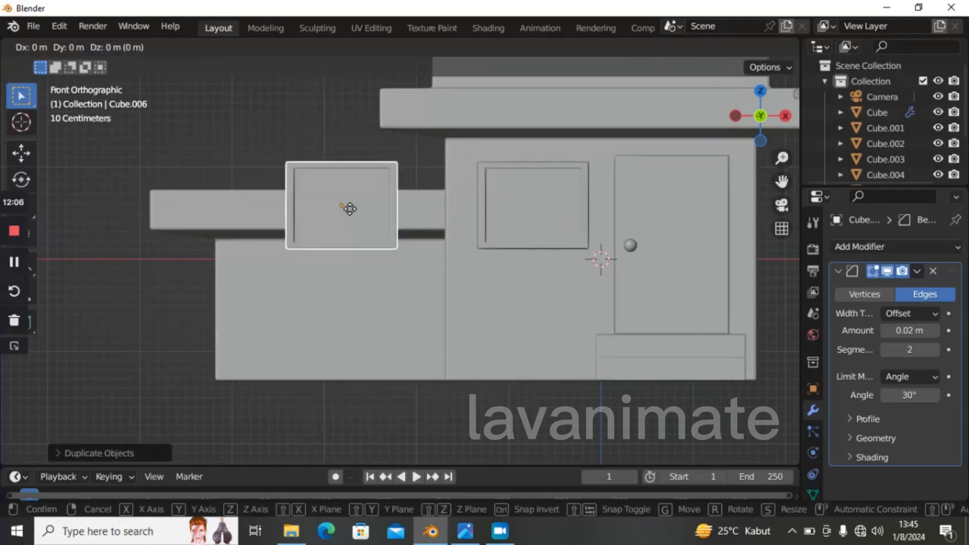
key(z)
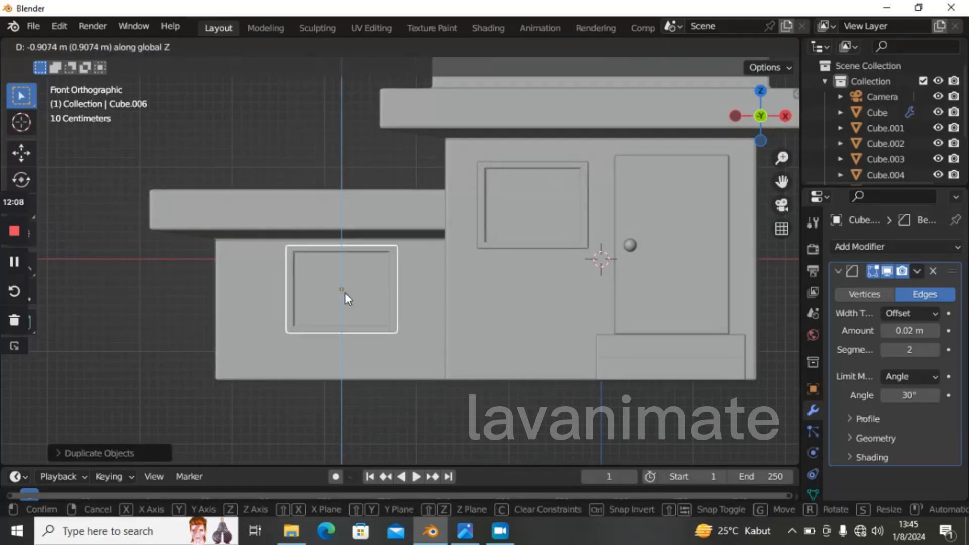
click(347, 296)
drag(782, 182, 885, 114)
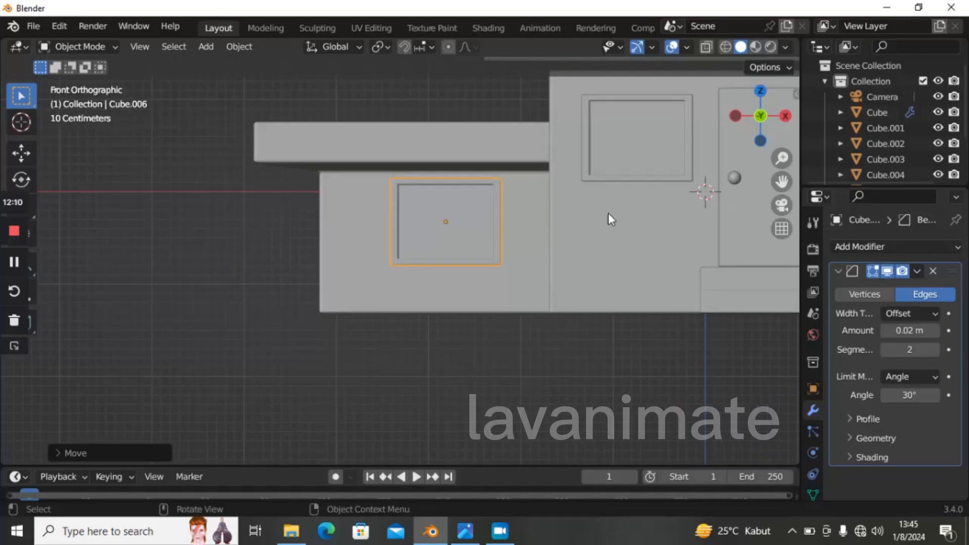
scroll(611, 220, up, 3)
scroll(608, 213, down, 1)
key(g)
key(x)
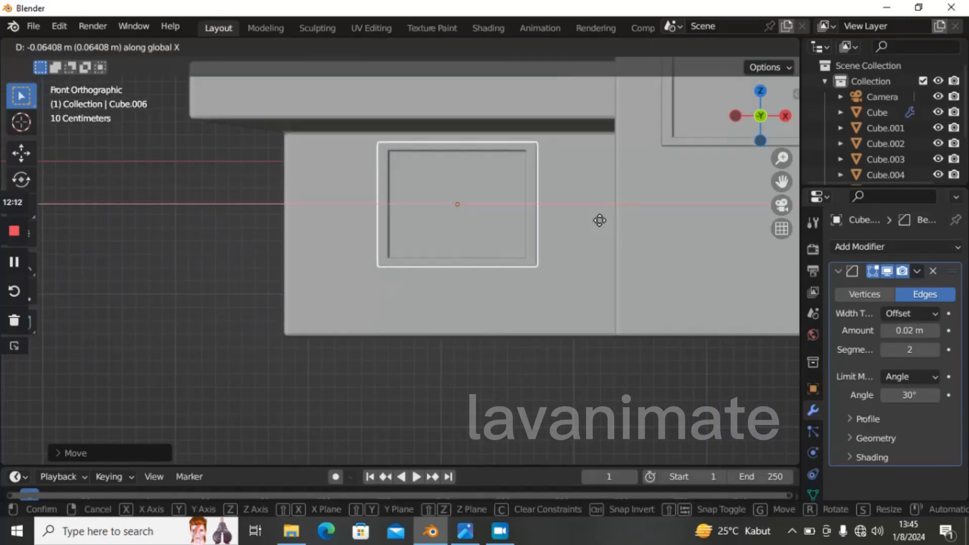
click(600, 218)
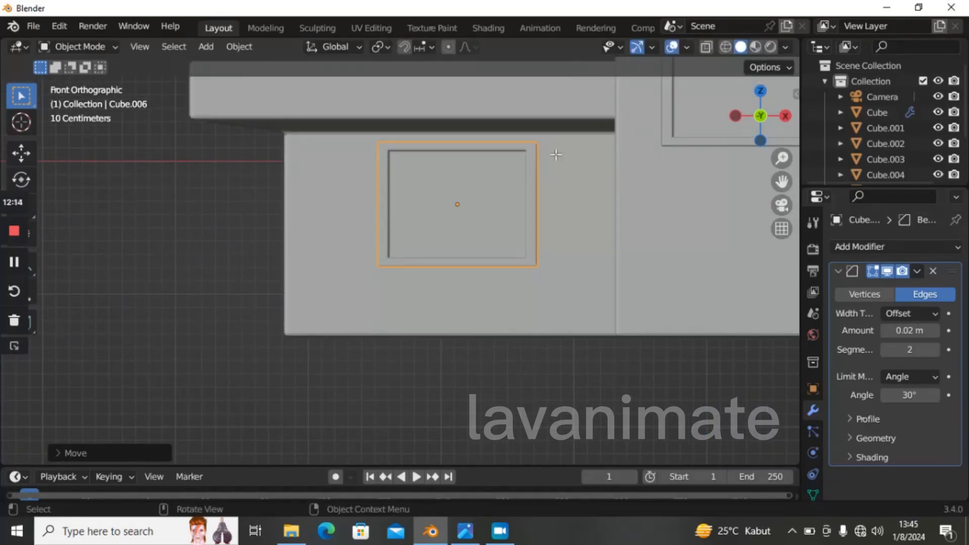
- Shorten the side wing's window by raising its bottom vertices, front and back, about 0.48 m along Z with see-through selection
key(Tab)
click(135, 47)
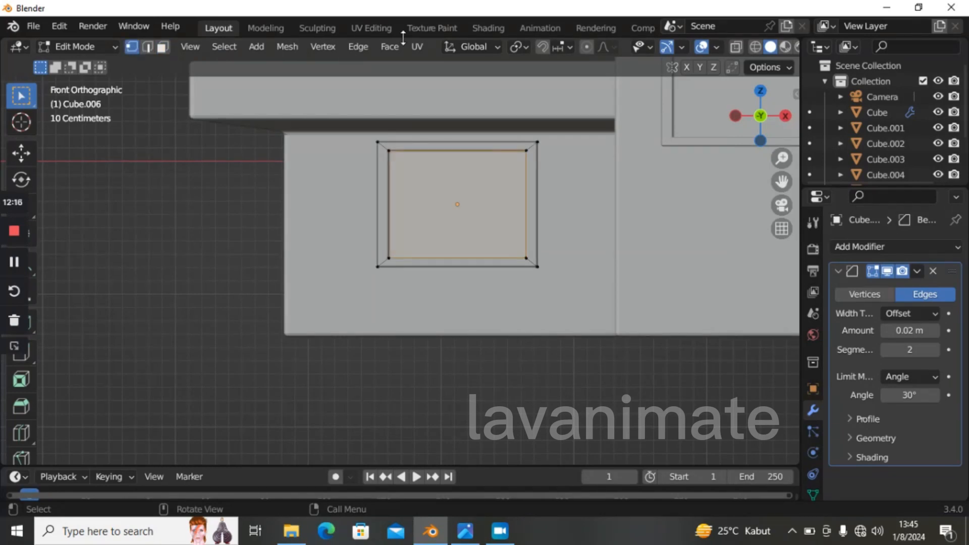
click(734, 47)
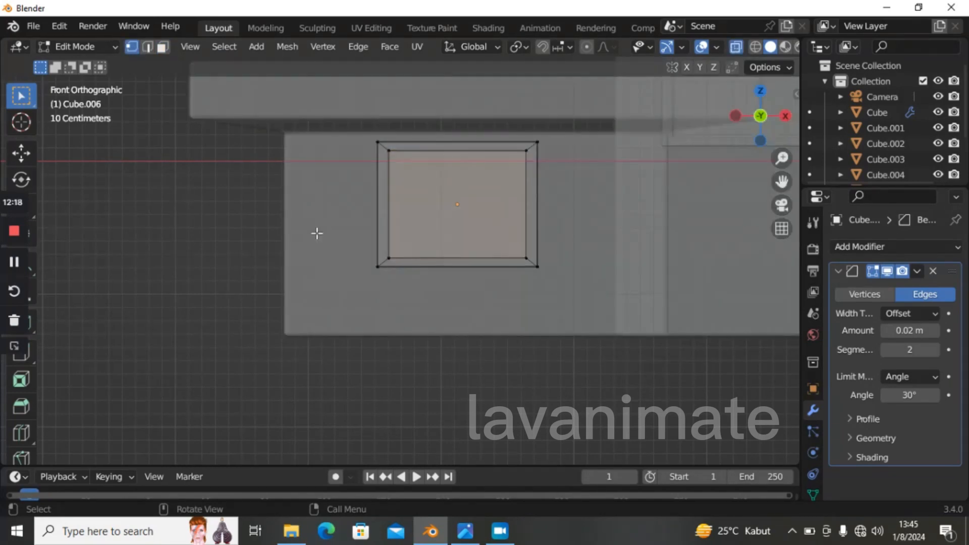
drag(318, 226, 627, 310)
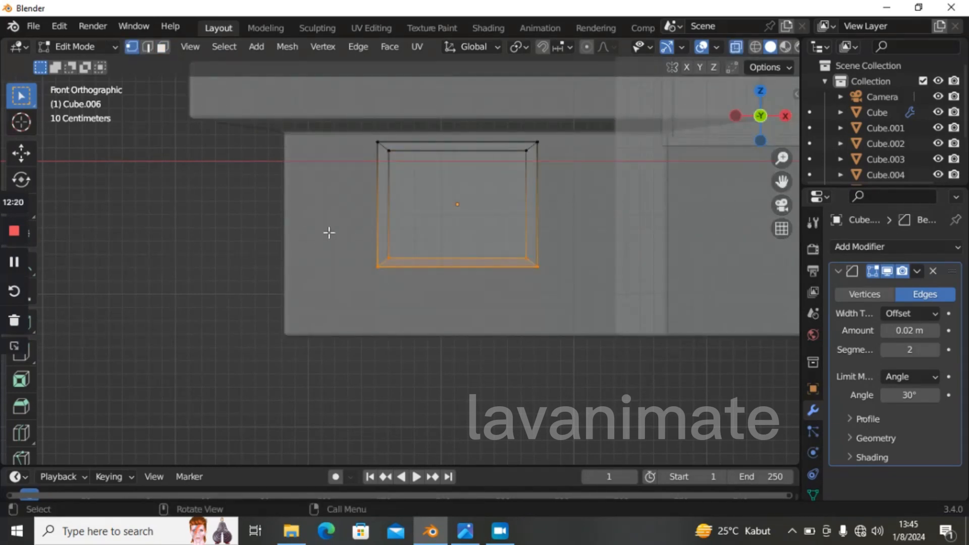
key(g)
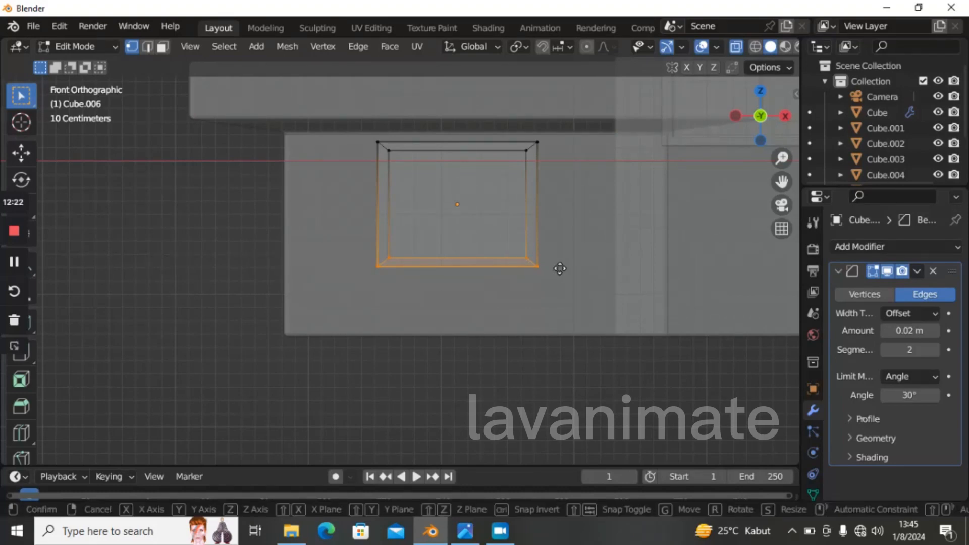
key(z)
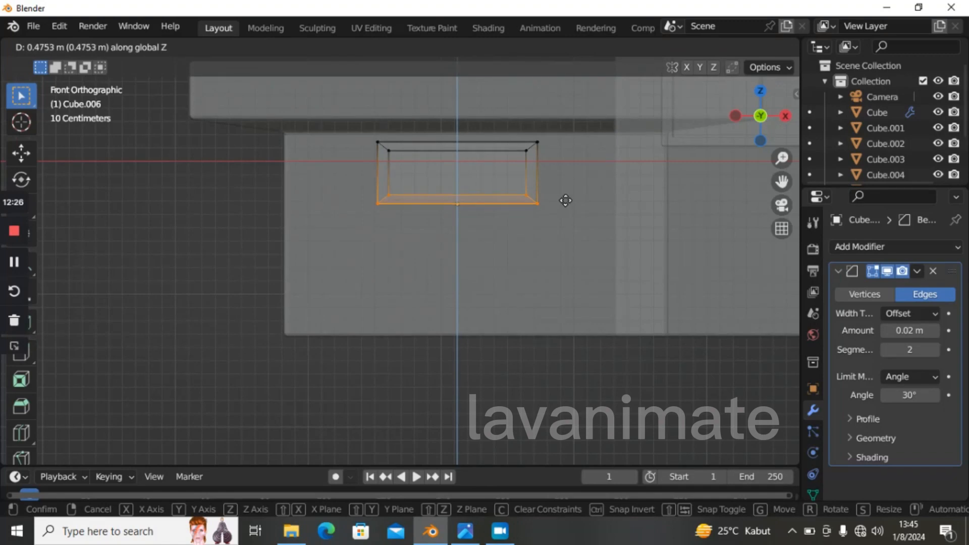
click(566, 200)
key(Tab)
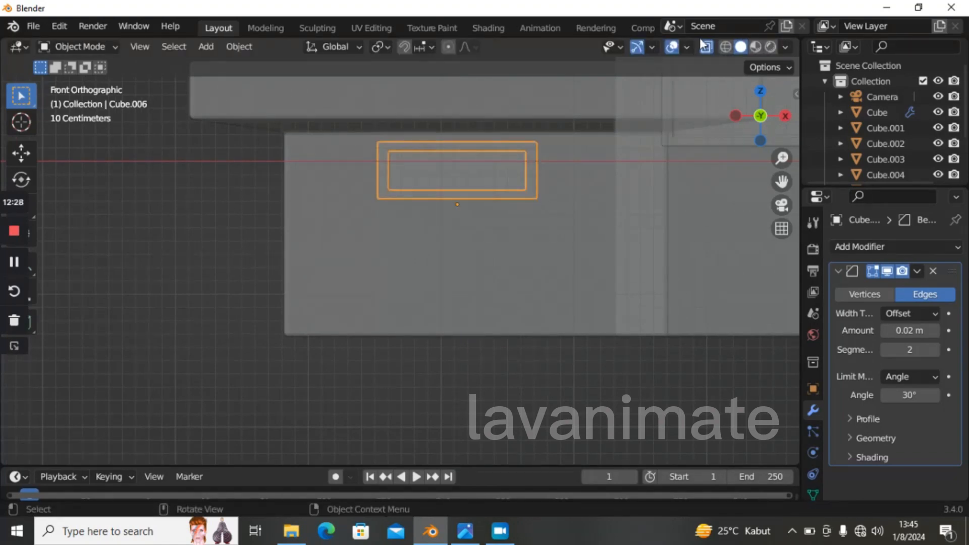
click(710, 48)
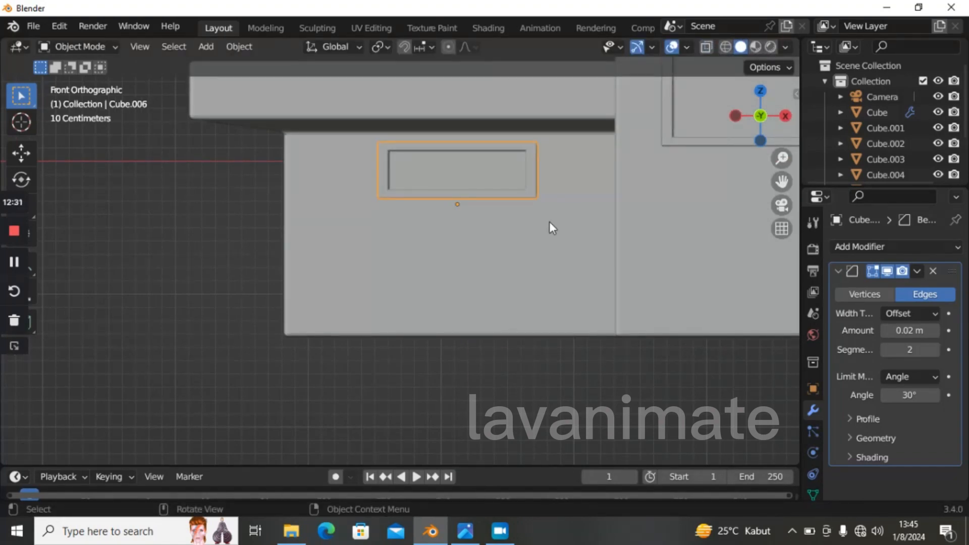
- In left view, move the side wing's window back along Y until it sits slightly embedded in the wing's front wall
key(grave)
click(452, 225)
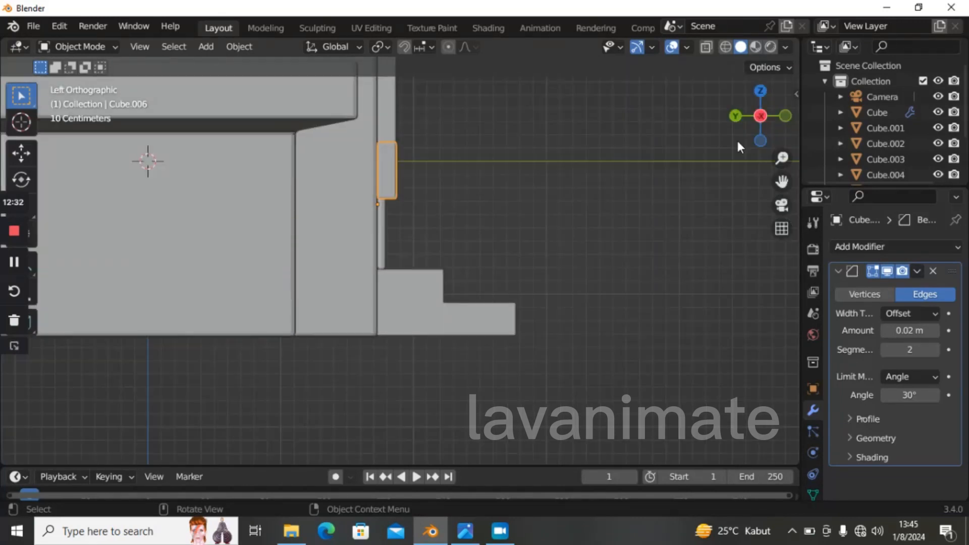
key(g)
key(y)
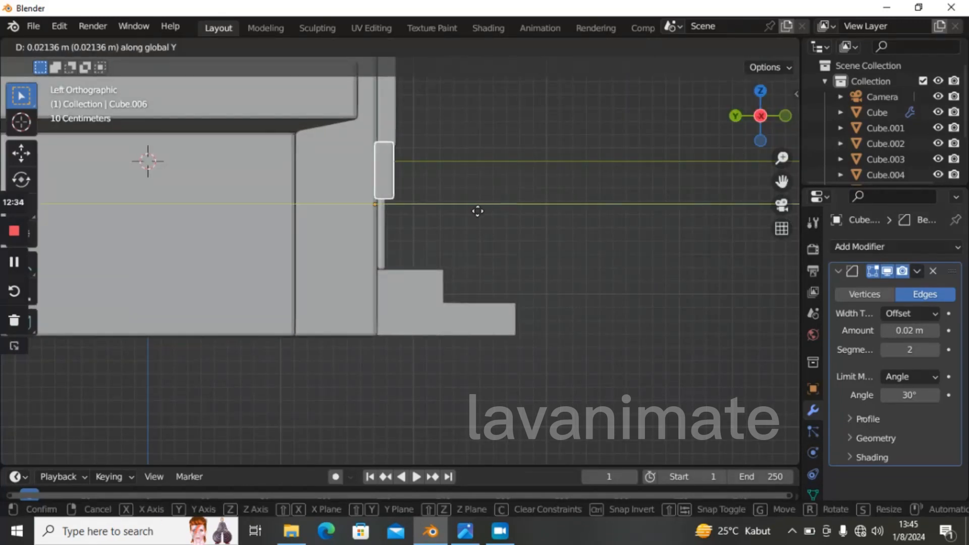
click(432, 221)
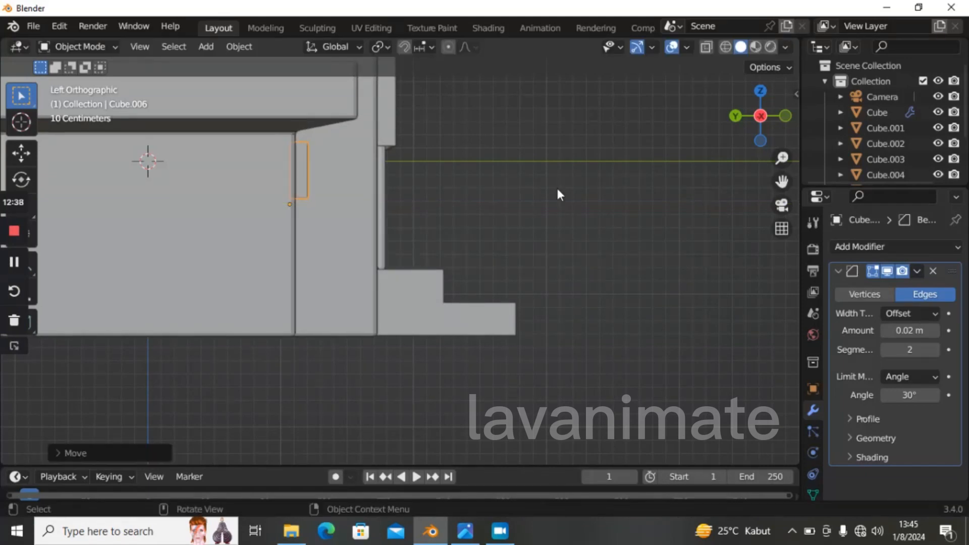
key(grave)
click(532, 164)
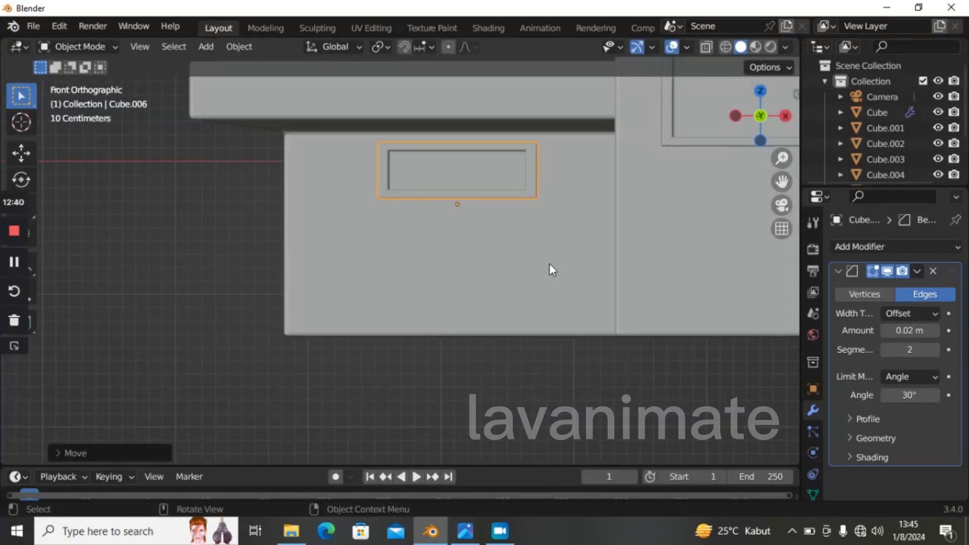
- Join all the windows, the door, doorknob and entrance stair into the main building object, keeping the building active
click(549, 263)
scroll(547, 300, down, 6)
click(546, 323)
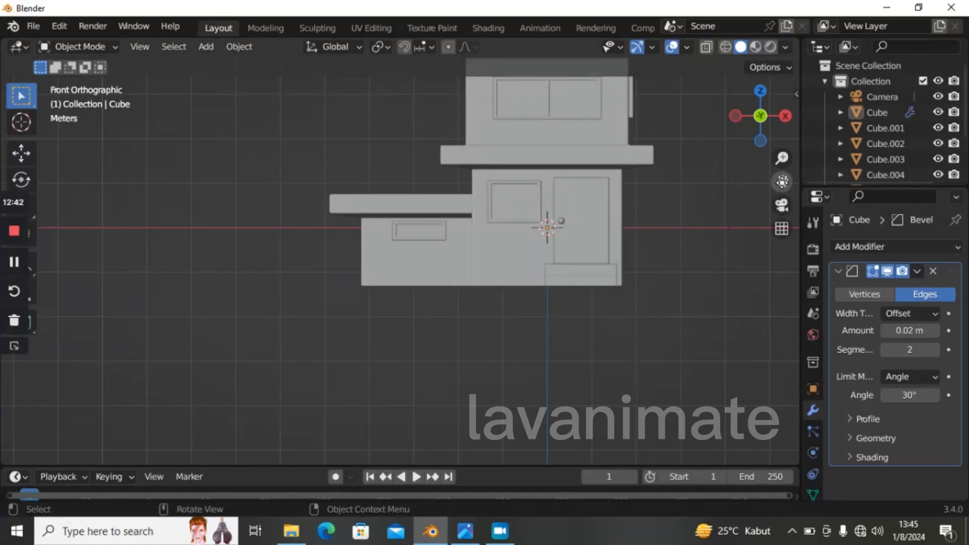
drag(782, 182, 691, 225)
scroll(513, 299, down, 1)
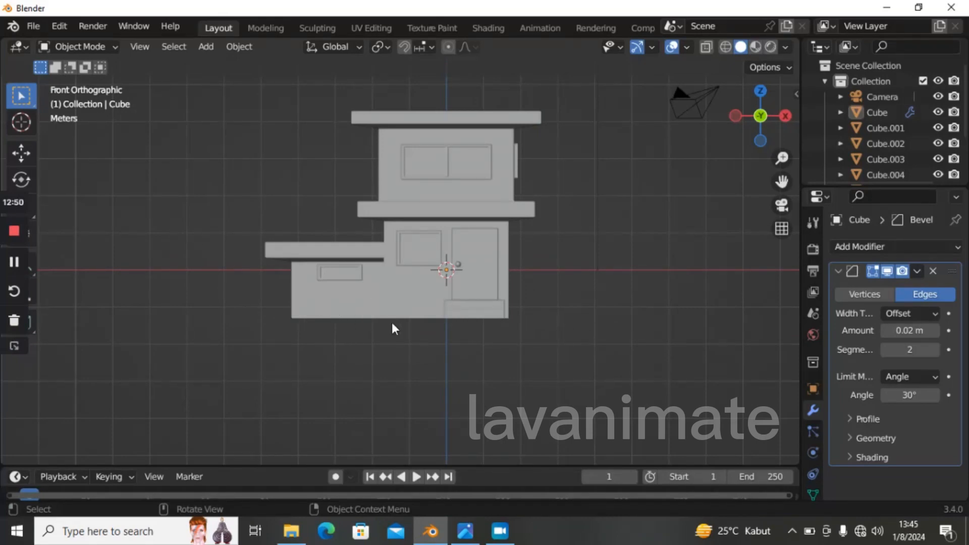
scroll(398, 248, down, 1)
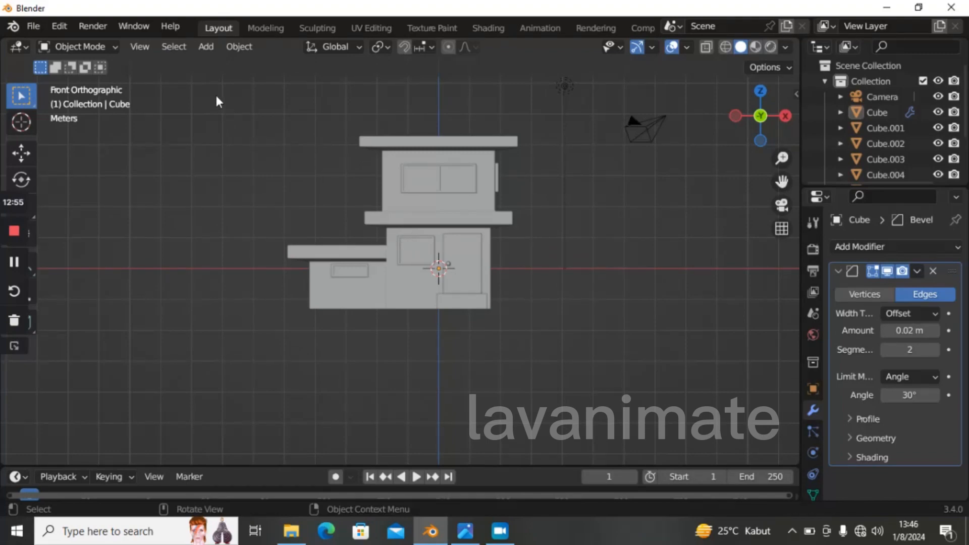
drag(216, 96, 384, 218)
drag(410, 254, 541, 374)
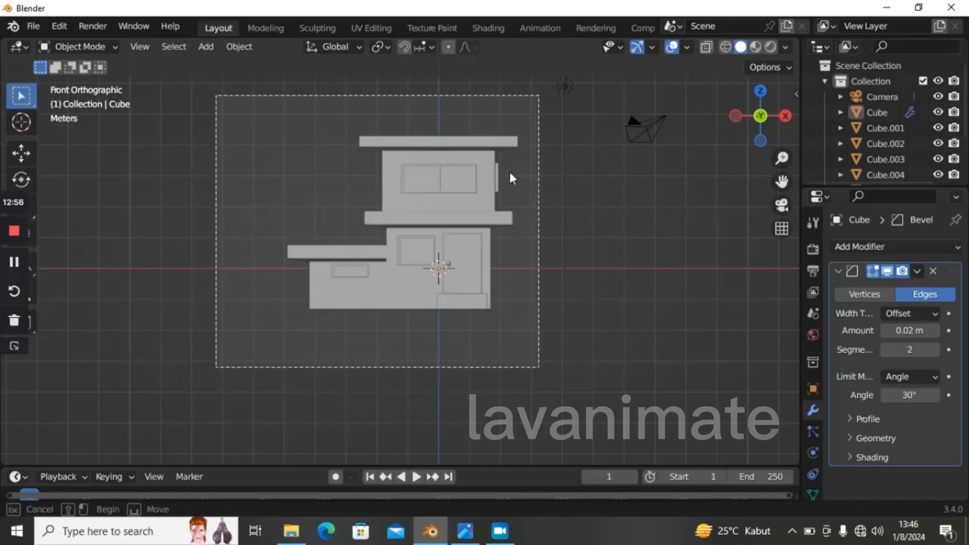
drag(229, 97, 528, 348)
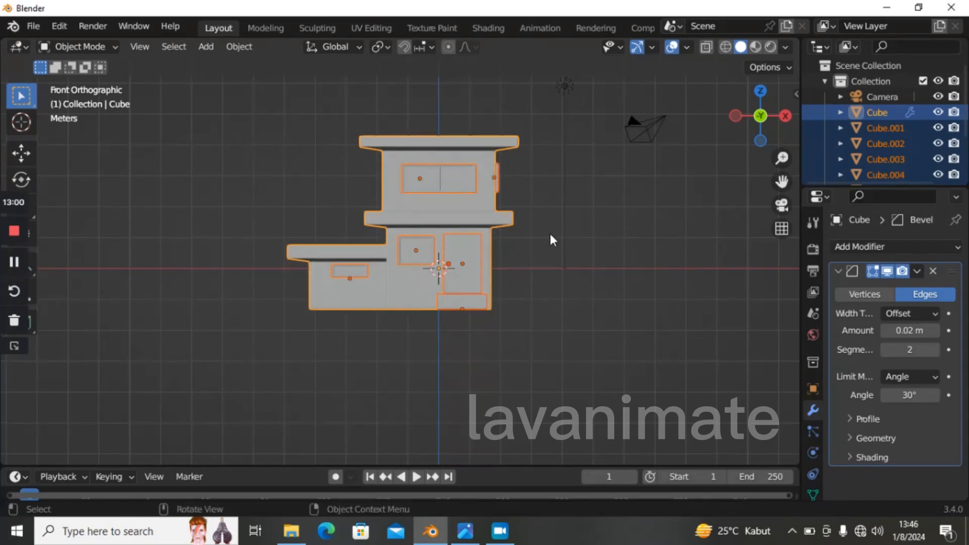
shift+click(450, 144)
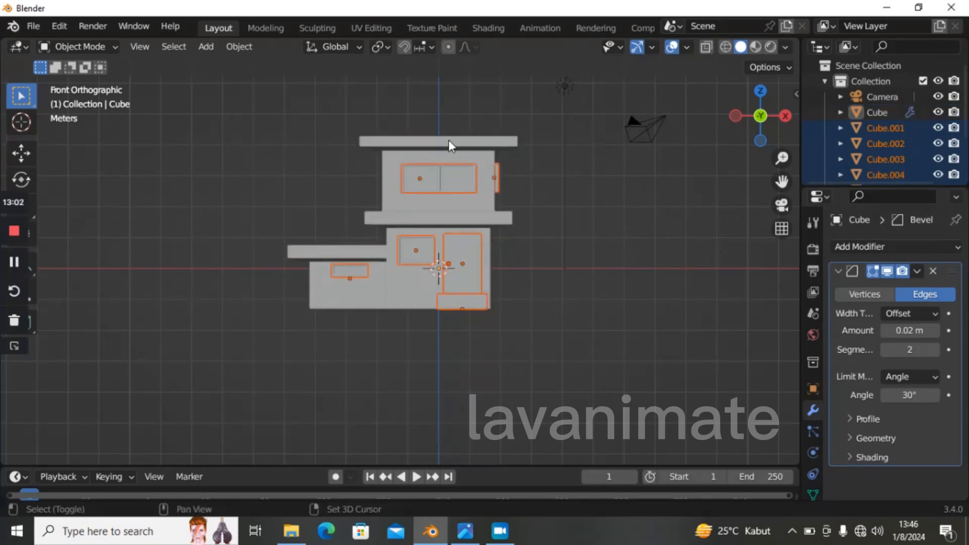
shift+click(442, 144)
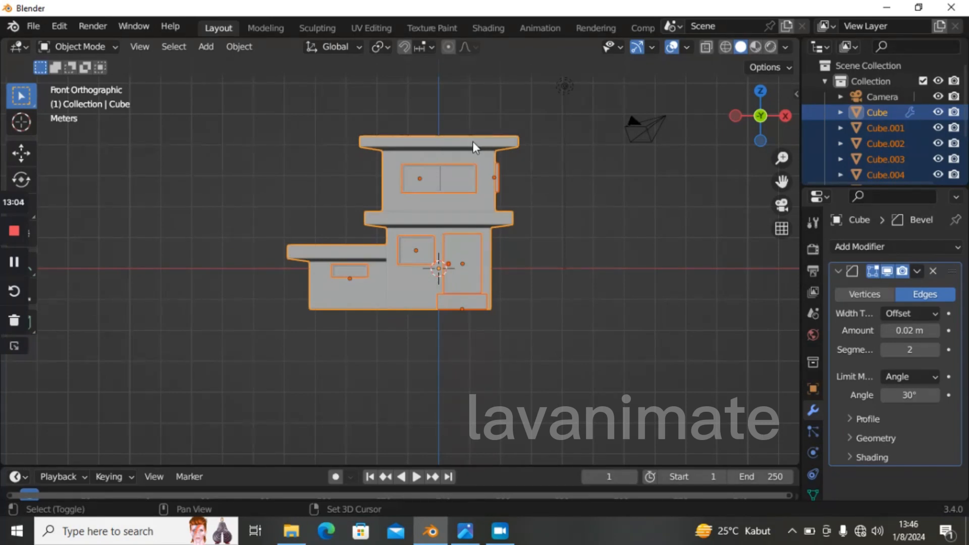
scroll(513, 197, up, 1)
scroll(346, 255, up, 1)
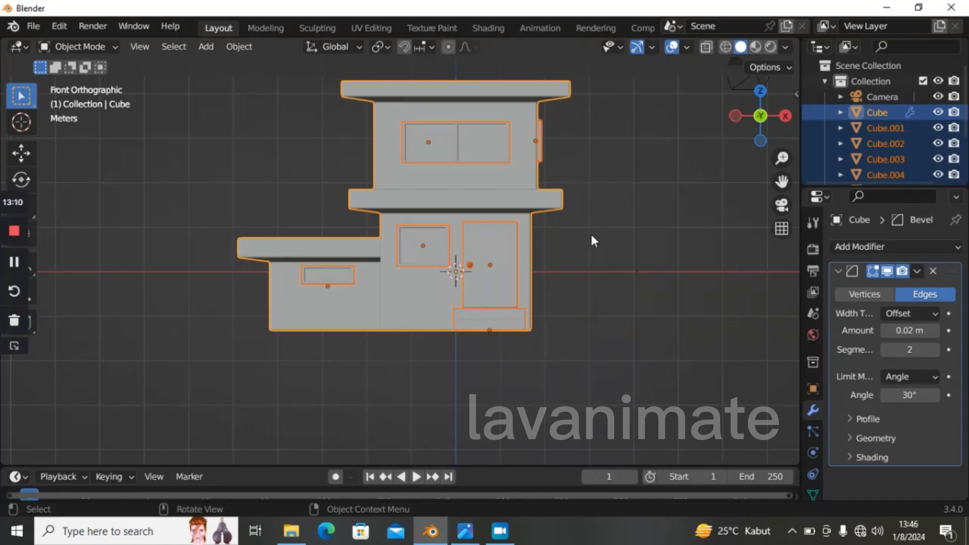
key(ctrl)
key(ctrl+j)
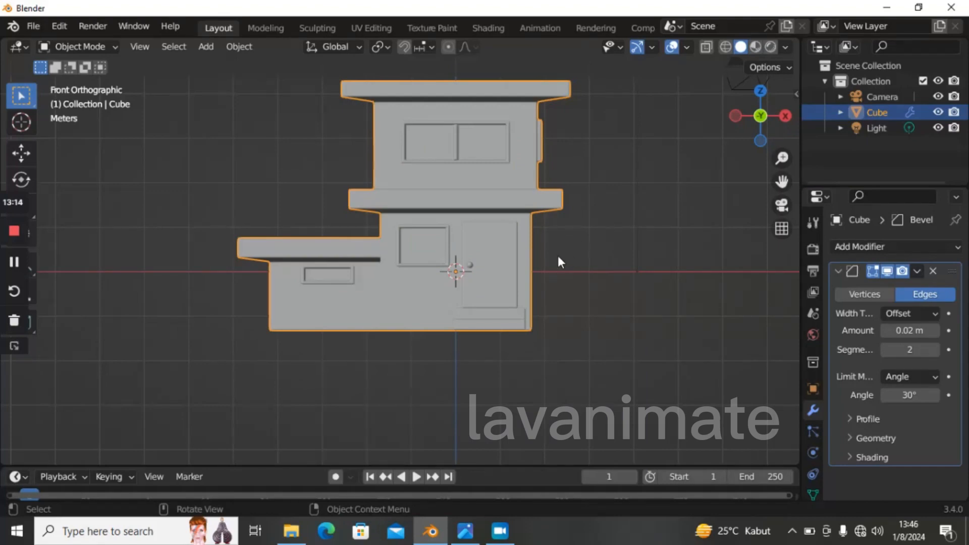
scroll(409, 234, down, 1)
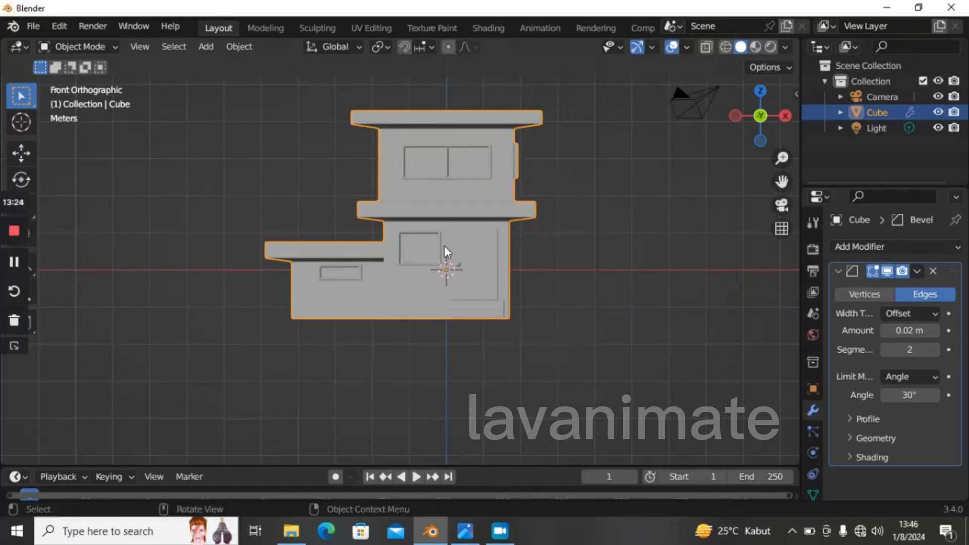
key(g)
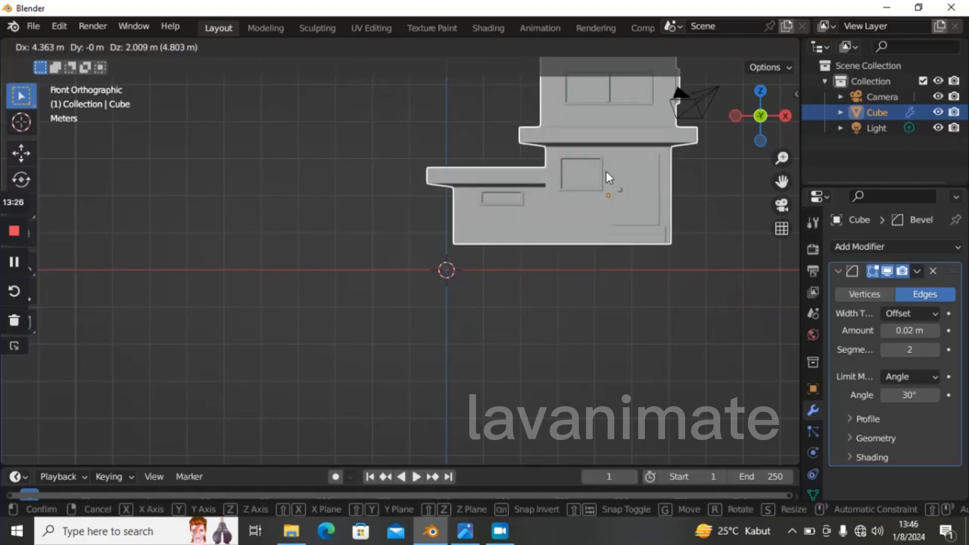
click(606, 171)
key(ctrl+z)
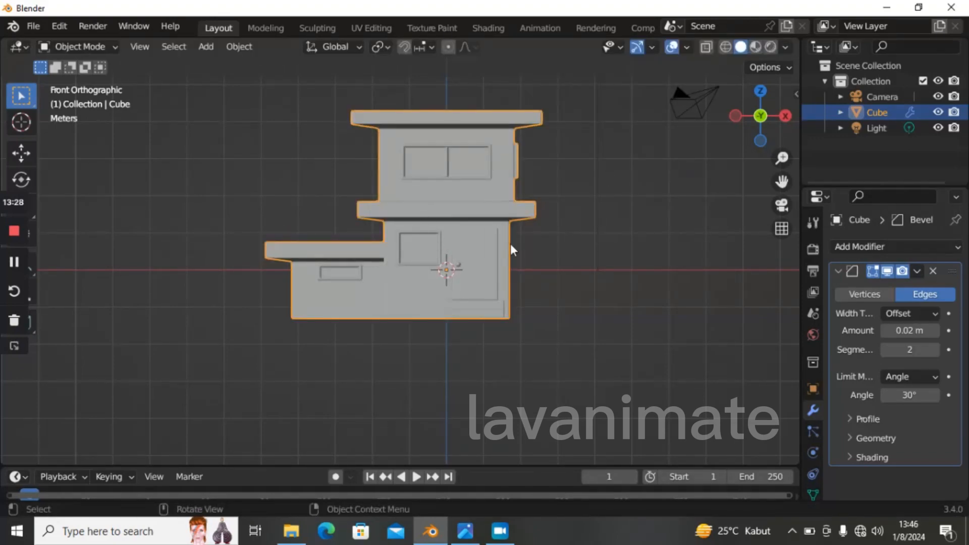
- Raise the joined building about 1.35 m along Z so its base rests on the ground axis
scroll(571, 258, up, 4)
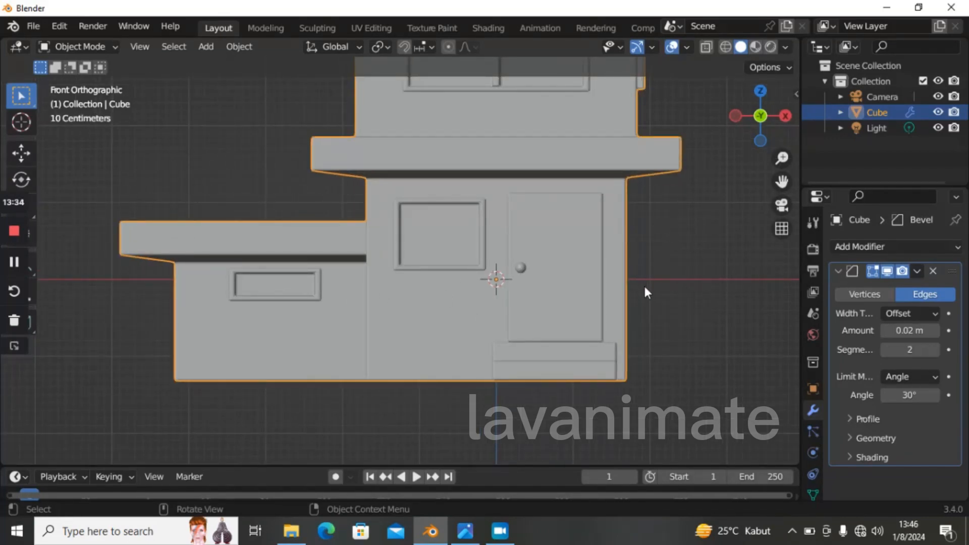
key(g)
key(z)
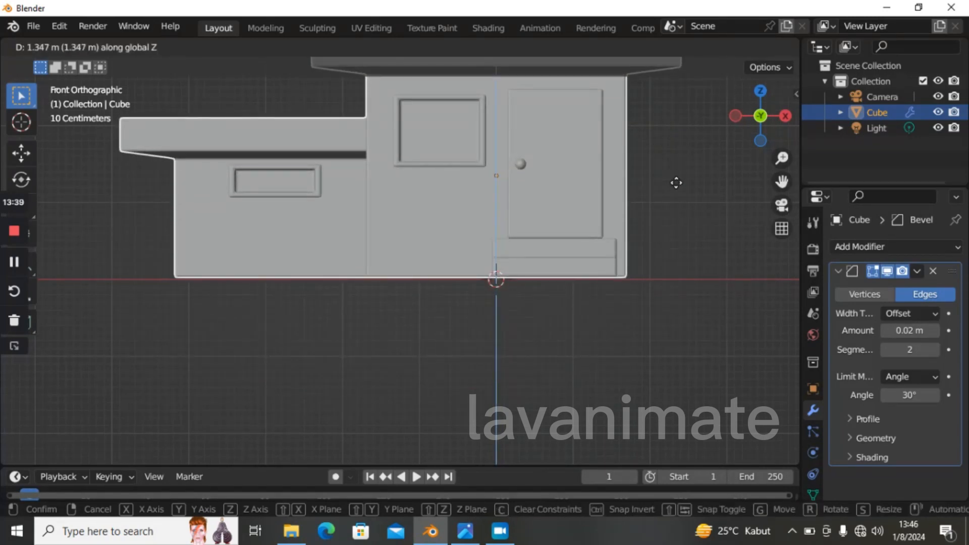
click(676, 183)
- Add a plane mesh under the building and scale it up to about 5.8 times its size as the ground
scroll(632, 273, down, 4)
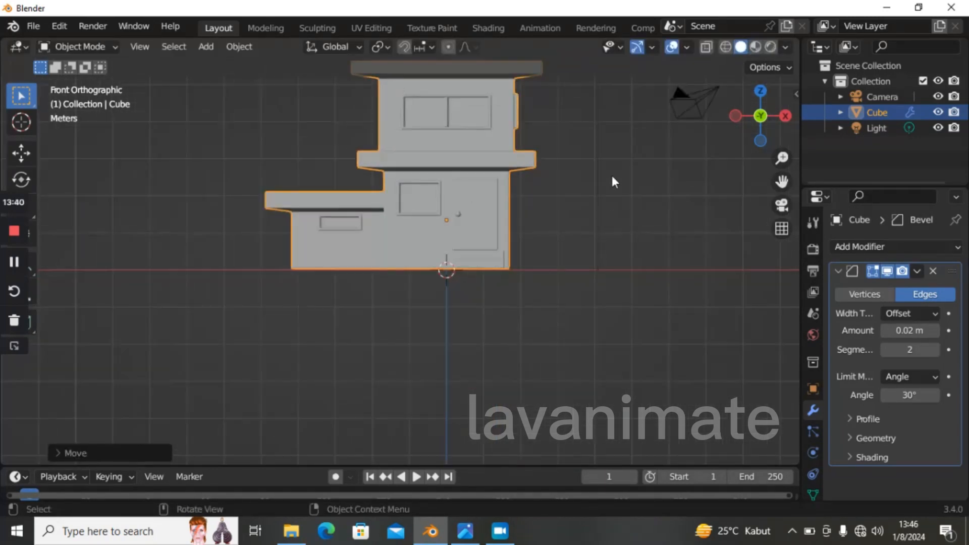
key(shift+a)
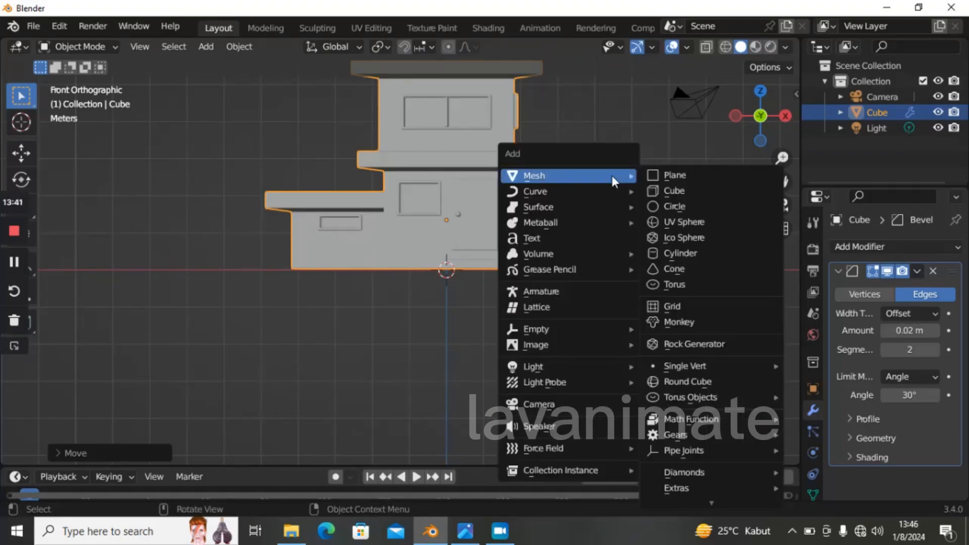
click(698, 178)
key(s)
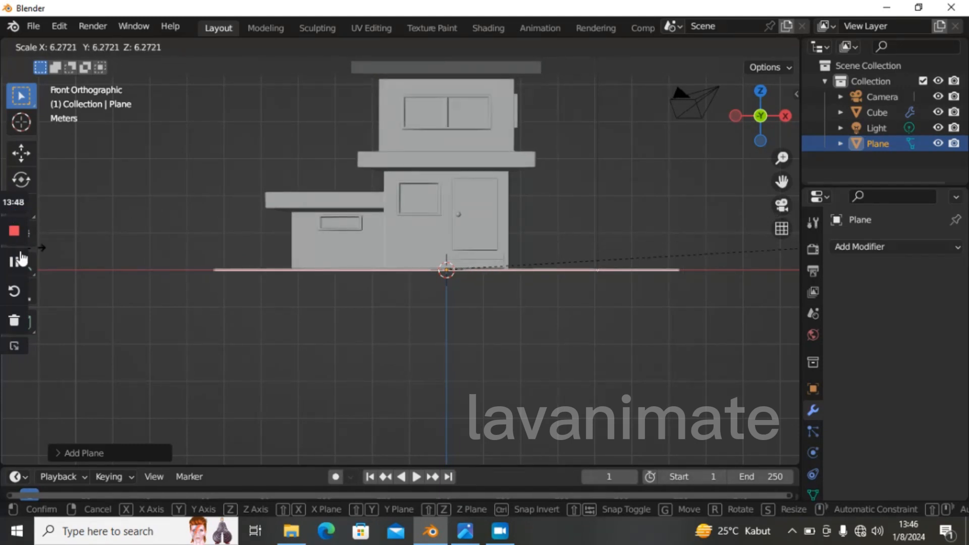
click(190, 234)
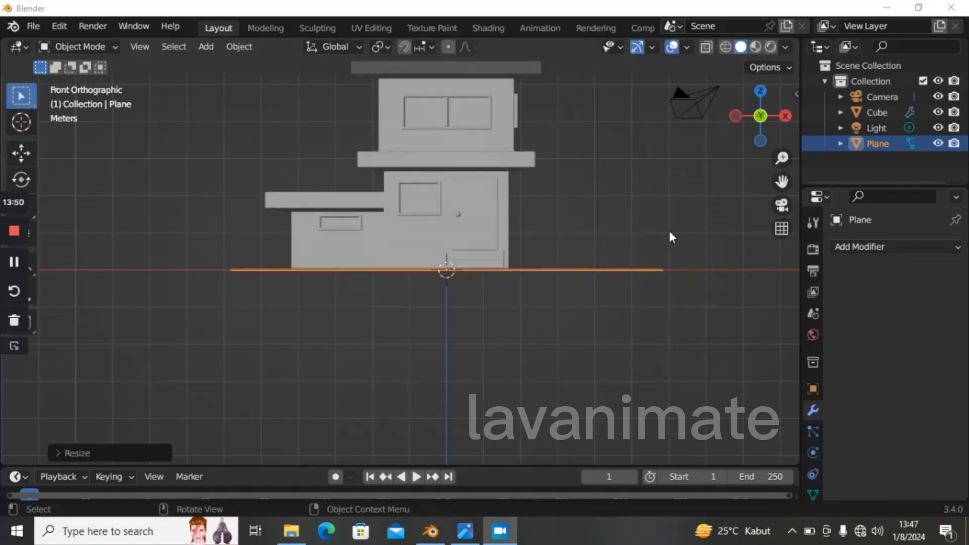
- Extrude the ground plane downward about 0.34 m in Edit Mode to form a slab, and return to Object Mode
scroll(670, 231, down, 3)
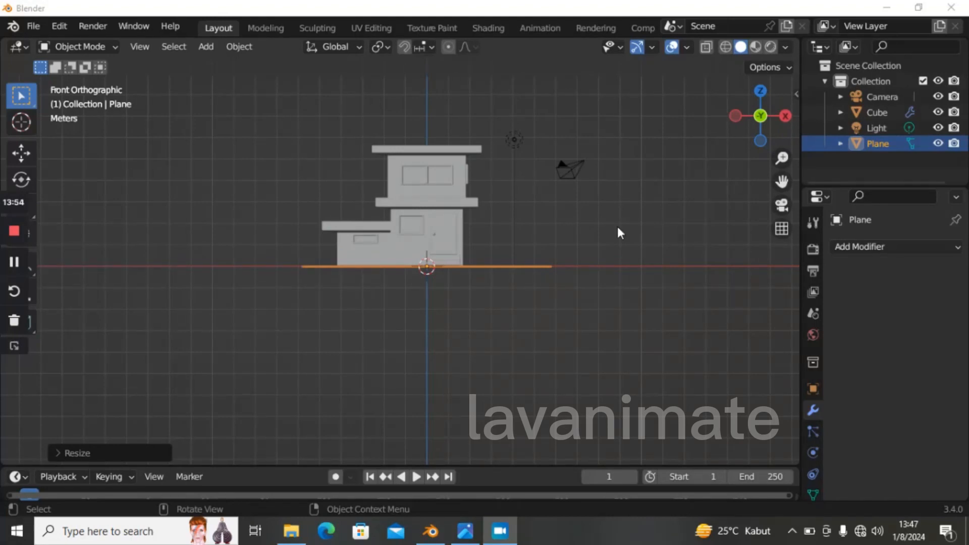
click(534, 264)
key(Tab)
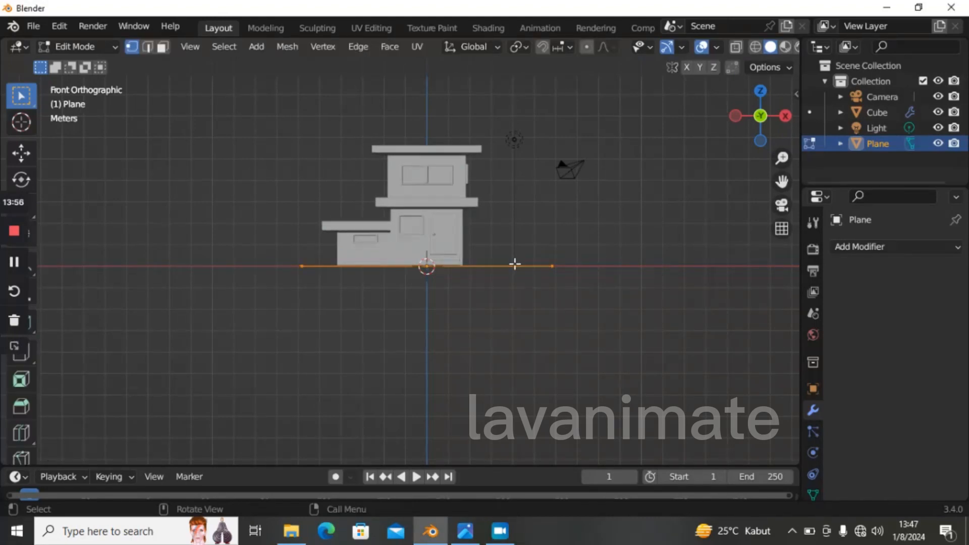
scroll(450, 197, up, 3)
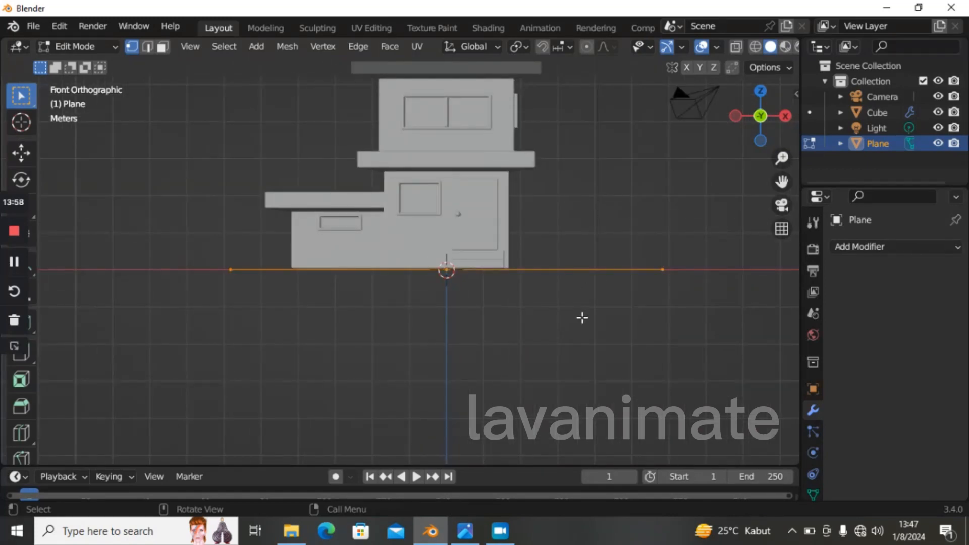
key(e)
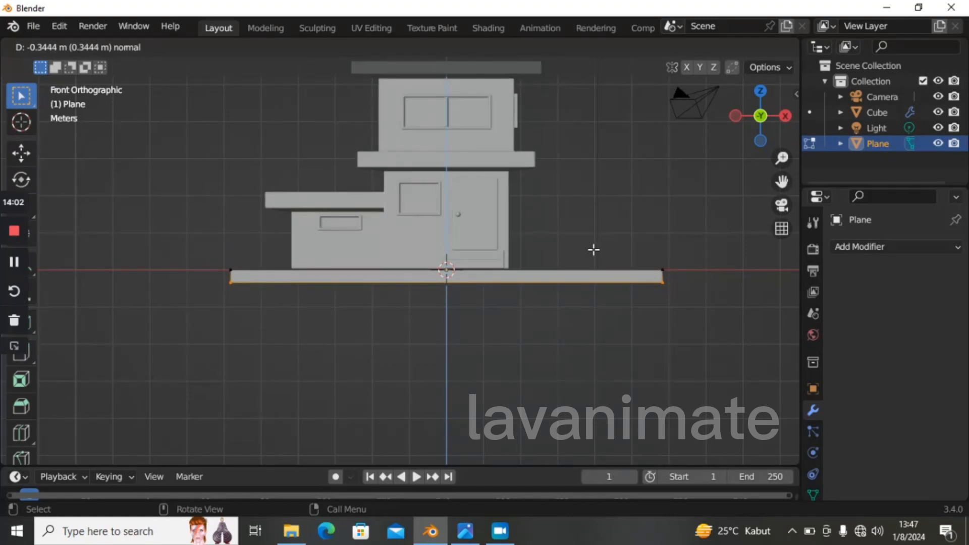
click(593, 250)
key(Tab)
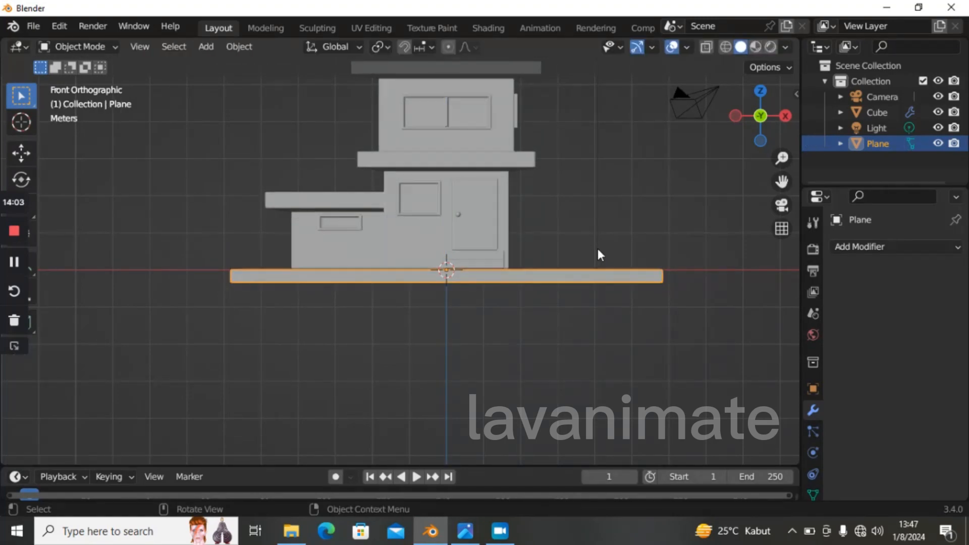
- Add a Bevel modifier to the ground slab with an amount of 0.01 m and 2 segments
click(857, 248)
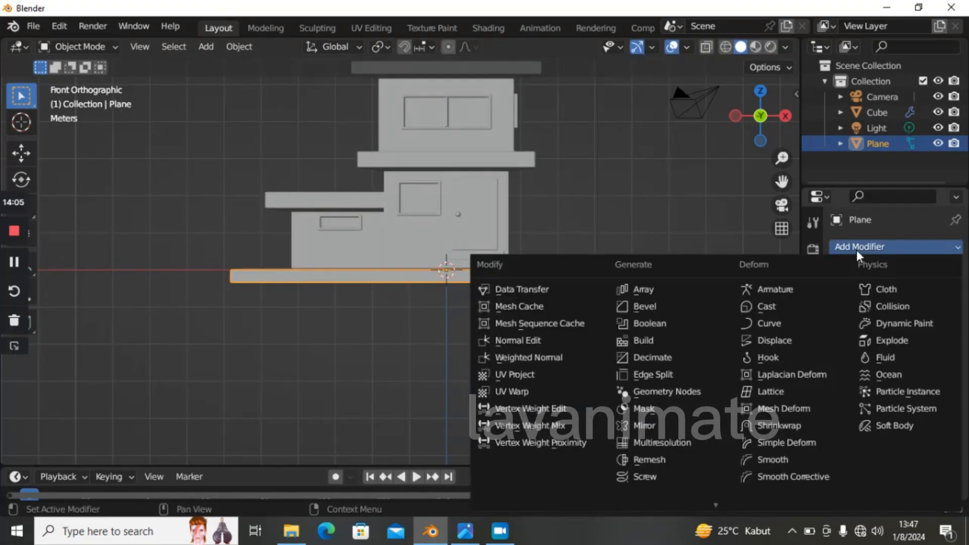
click(673, 310)
drag(908, 330, 883, 329)
click(933, 331)
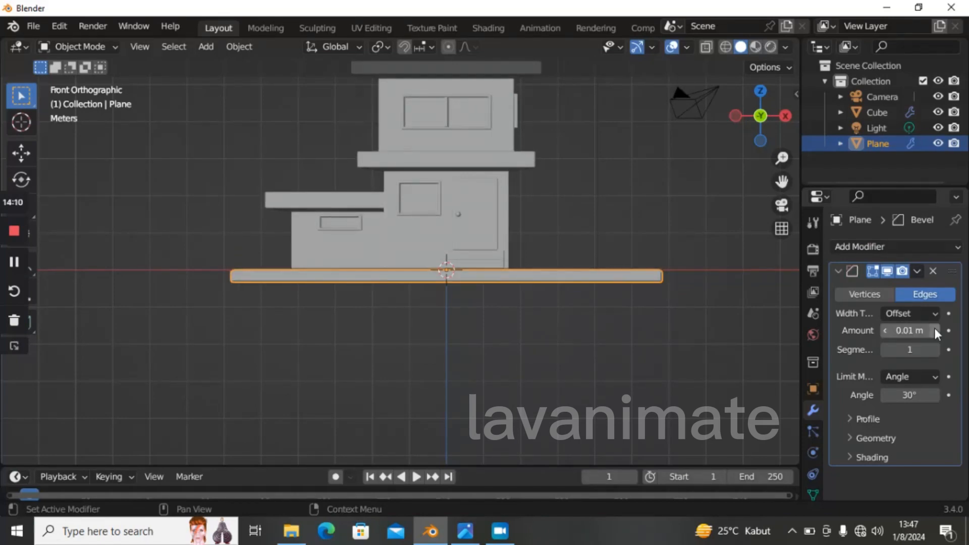
click(935, 329)
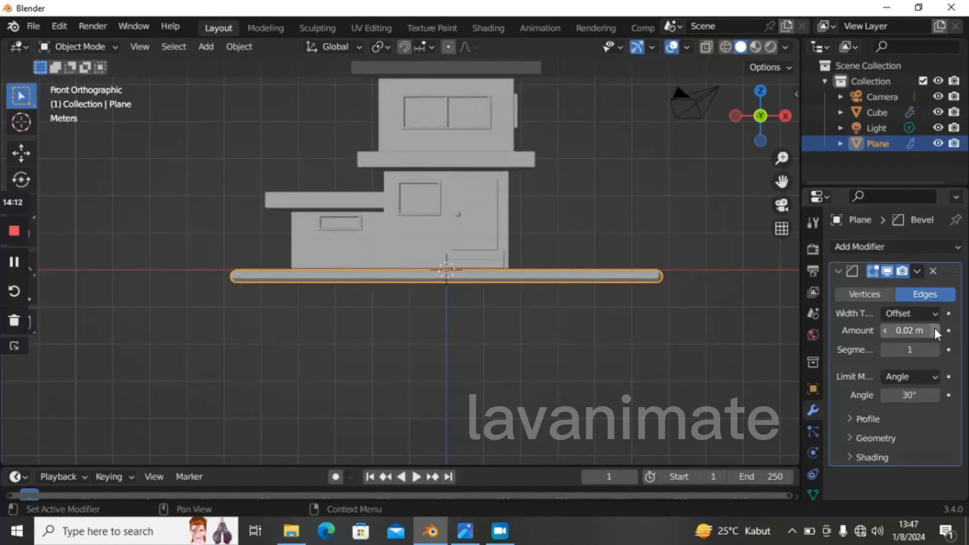
click(887, 331)
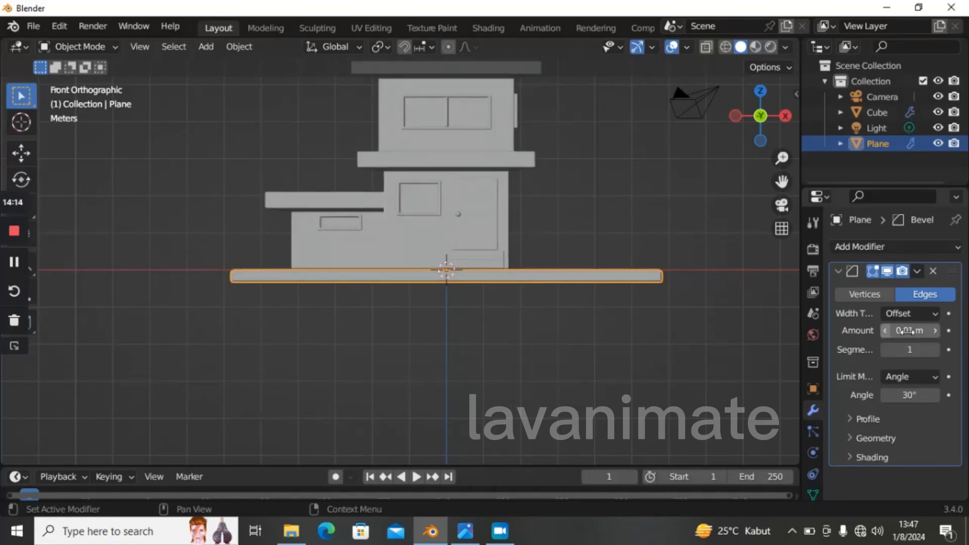
click(935, 351)
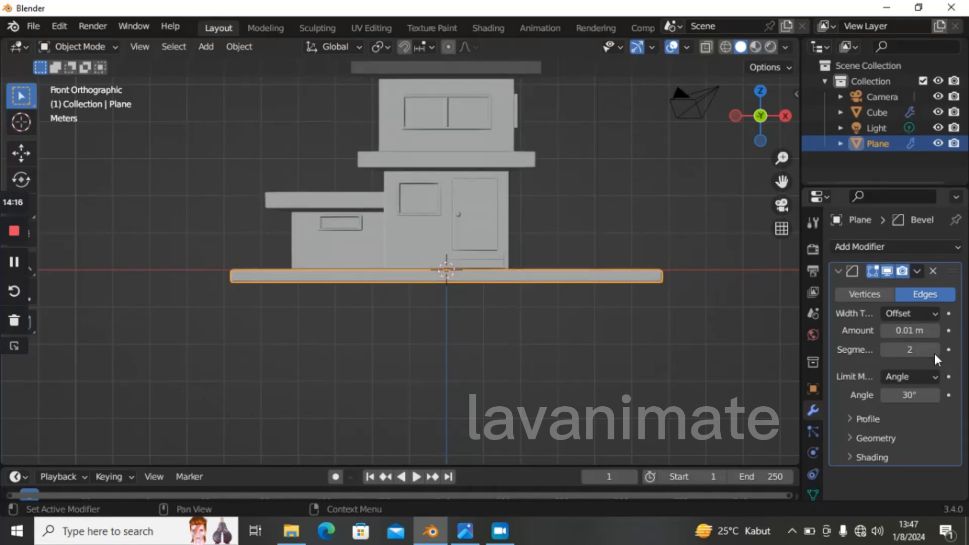
scroll(693, 258, up, 3)
drag(767, 132, 760, 135)
scroll(593, 283, down, 3)
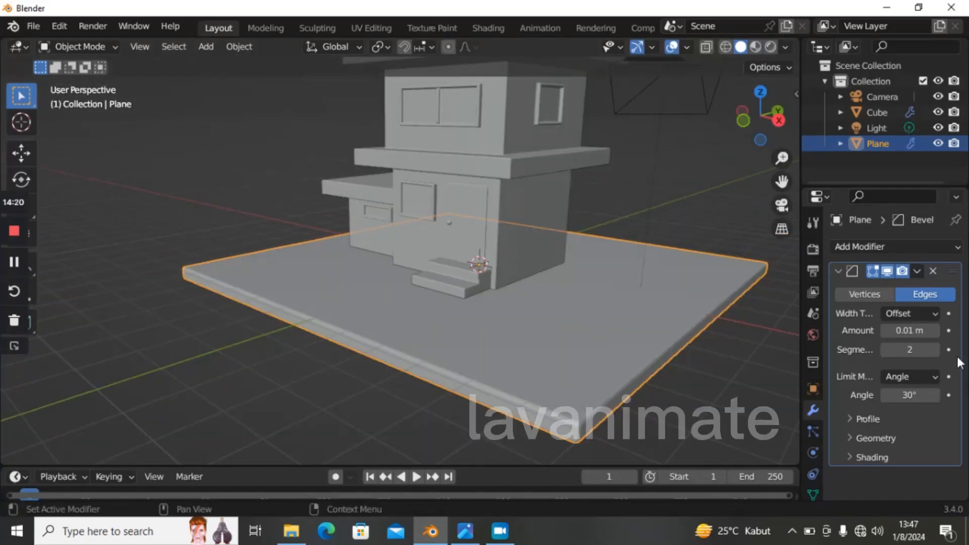
click(935, 332)
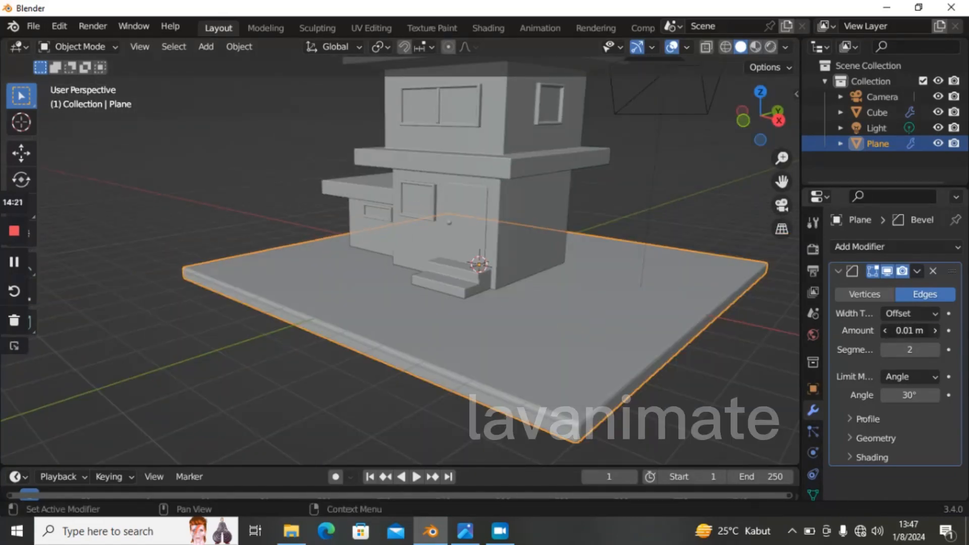
click(887, 332)
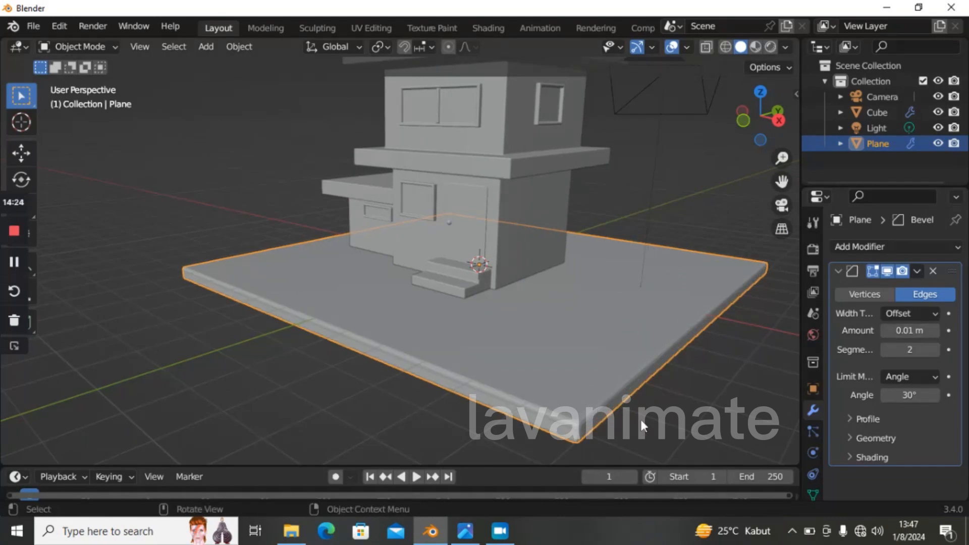
- Raise the ground slab slightly along Z in front view so its upper surface meets the building's base
key(grave)
click(559, 267)
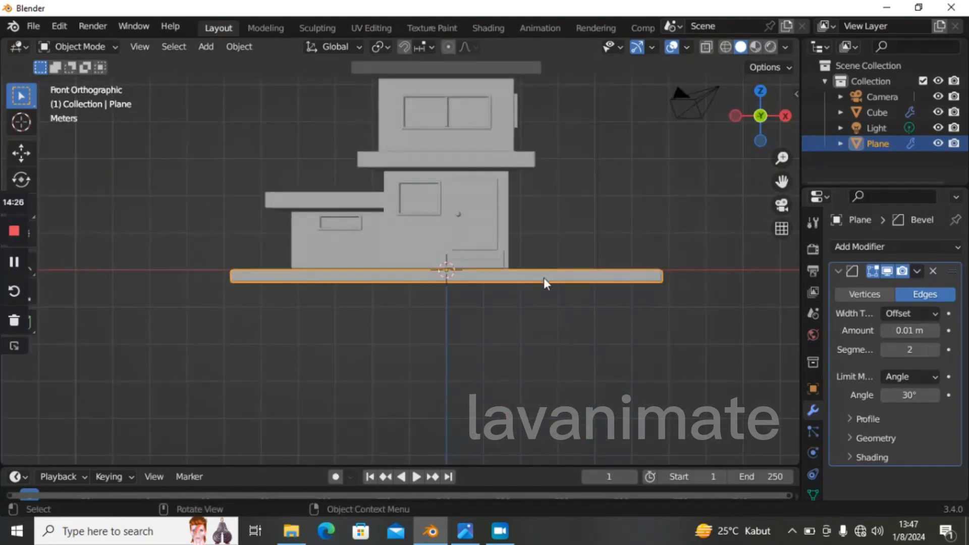
scroll(614, 269, up, 5)
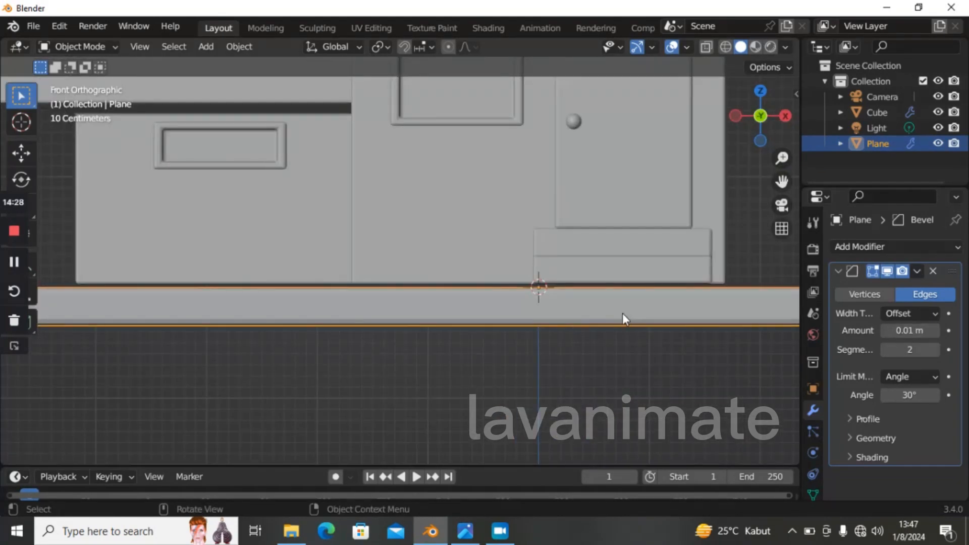
scroll(623, 314, up, 2)
key(g)
key(z)
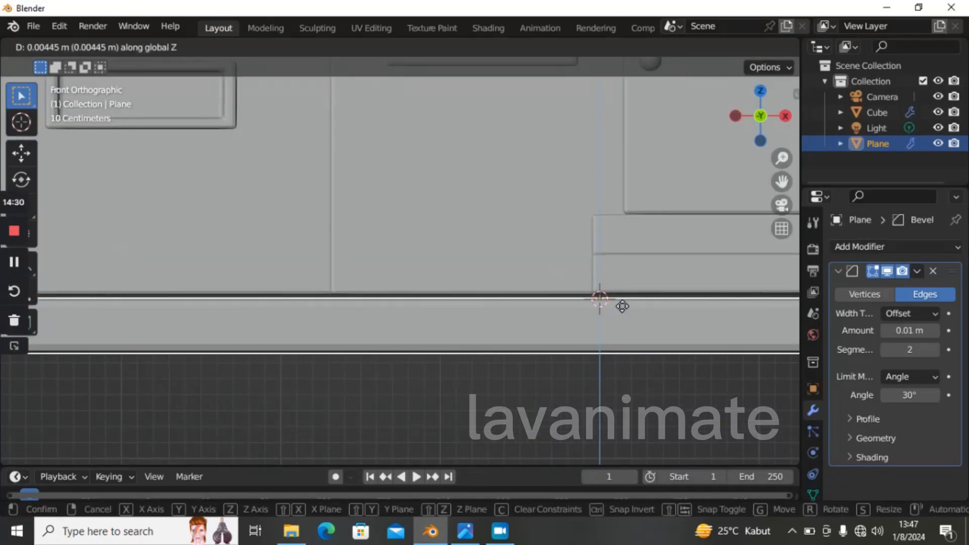
click(623, 306)
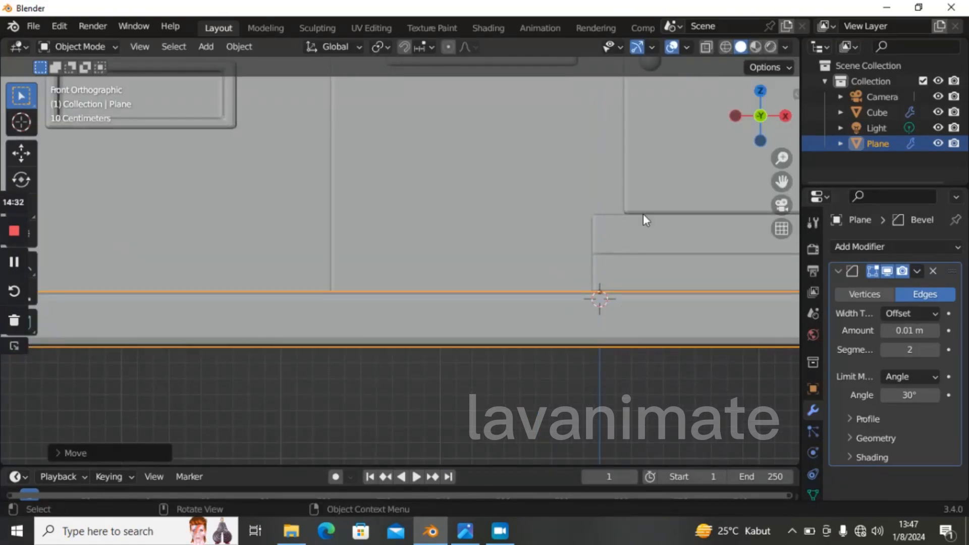
- Move the slab's back-edge vertices about 1.39 m along negative Y in Edit Mode, selecting through the mesh with X-ray in top view
scroll(643, 213, down, 3)
key(grave)
click(648, 159)
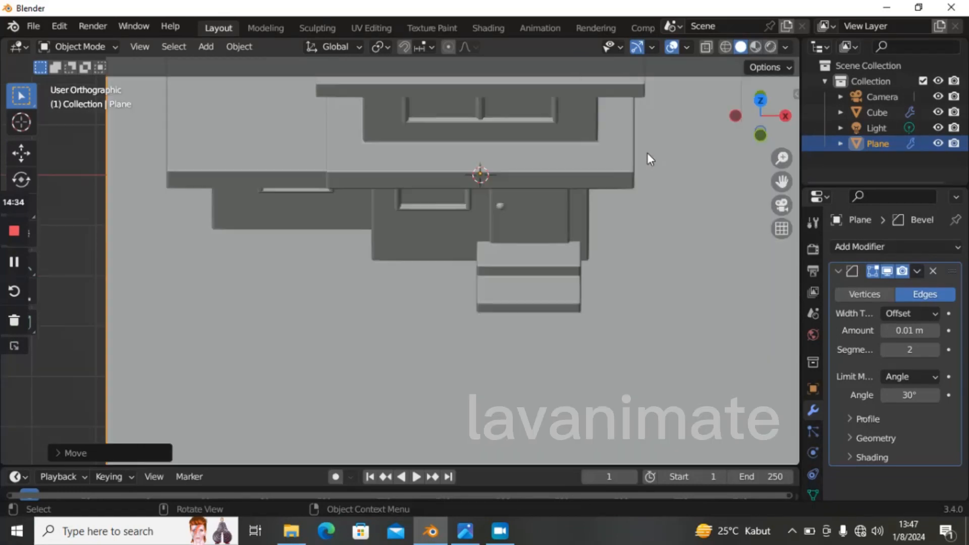
scroll(648, 159, up, 1)
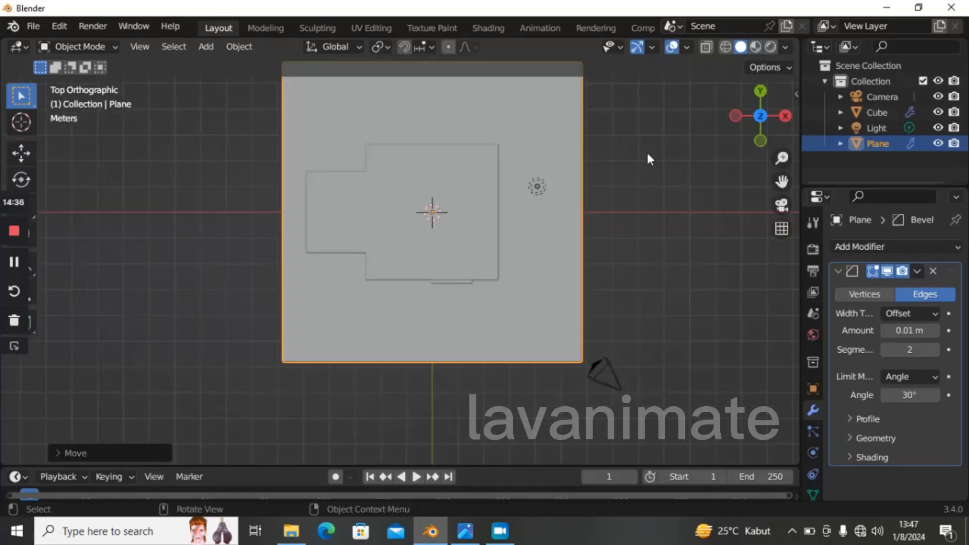
scroll(649, 159, down, 1)
drag(782, 182, 780, 211)
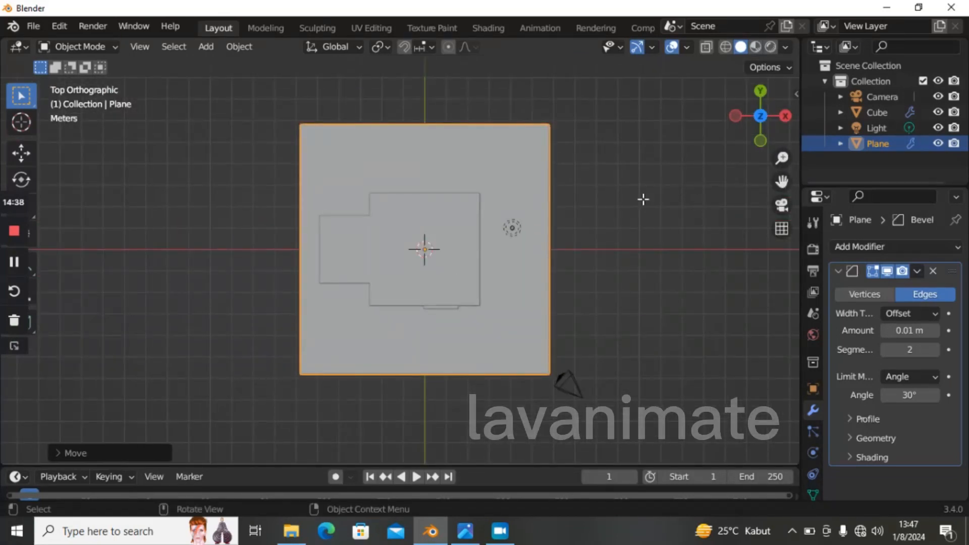
key(Tab)
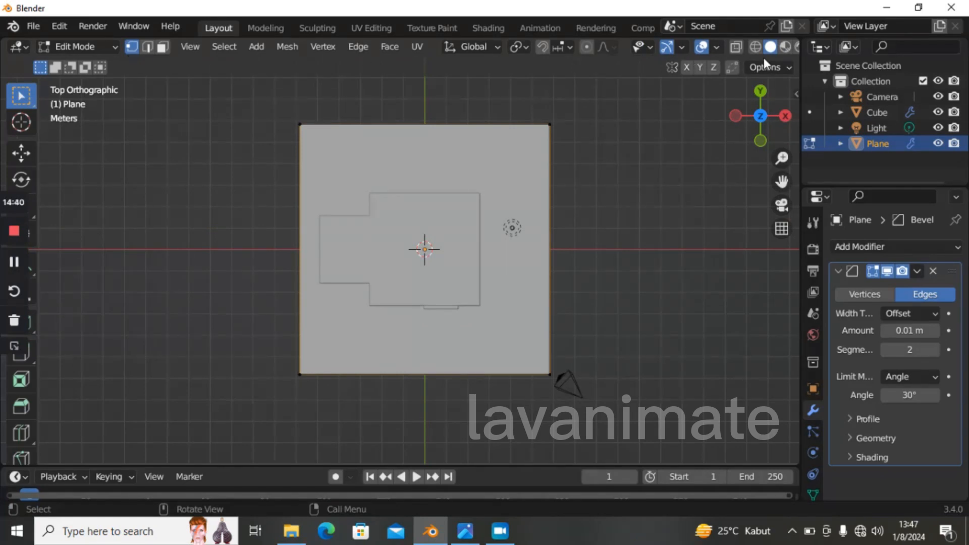
click(736, 46)
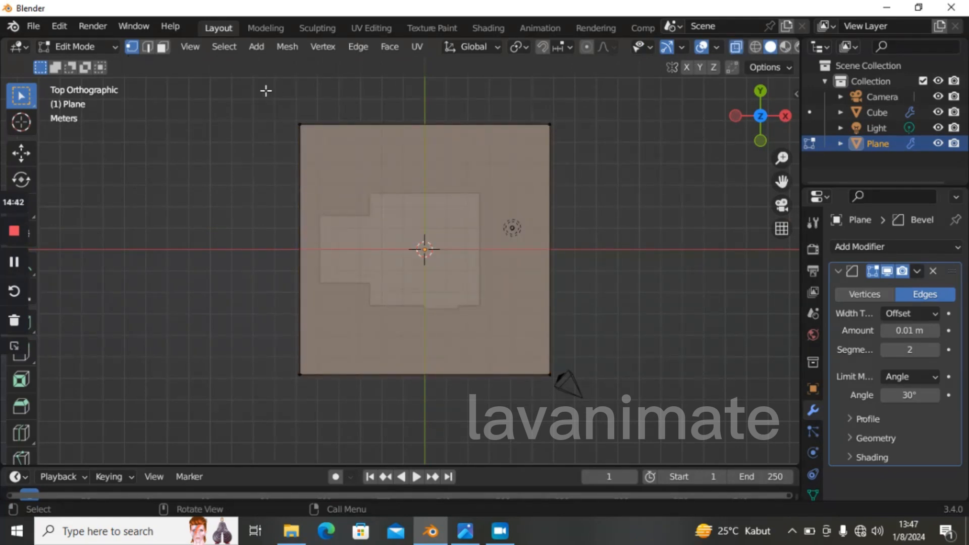
drag(254, 92, 631, 163)
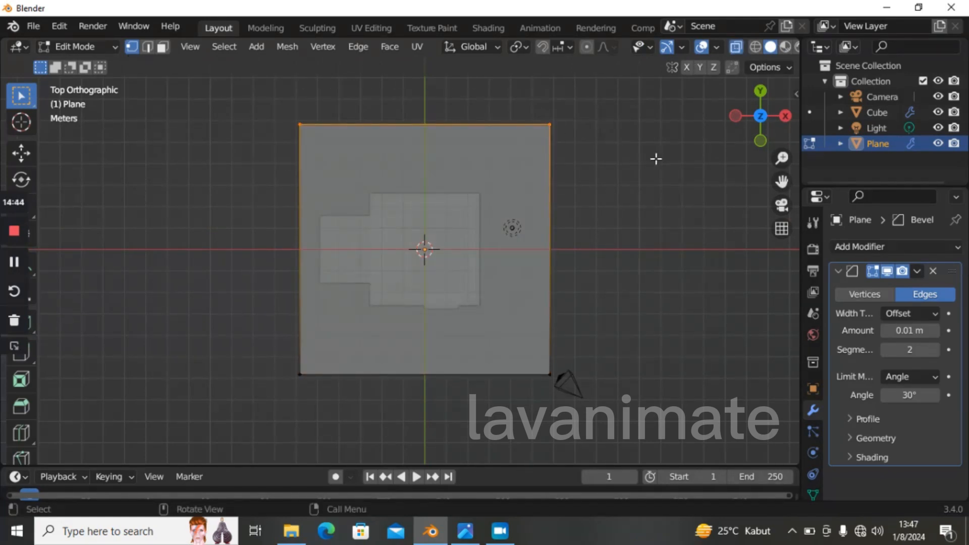
key(g)
key(y)
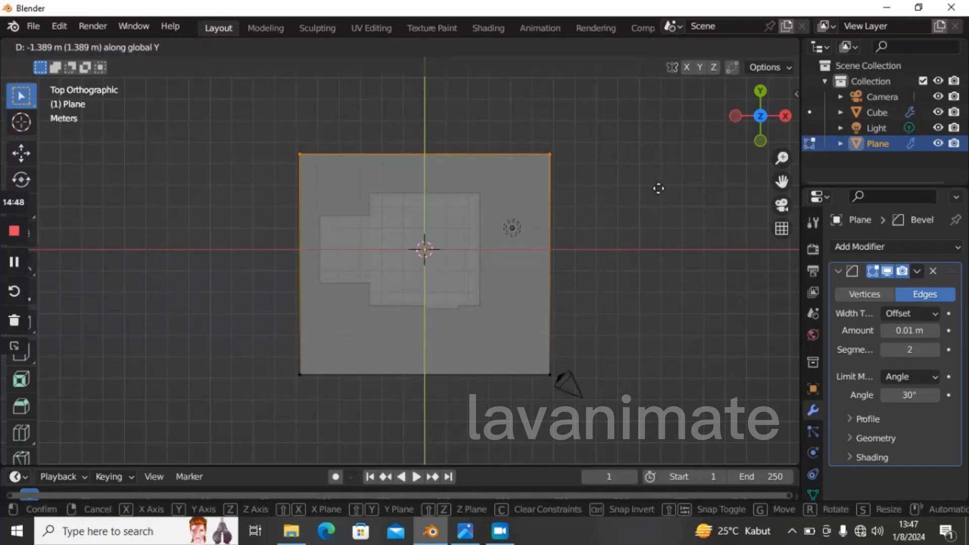
click(659, 188)
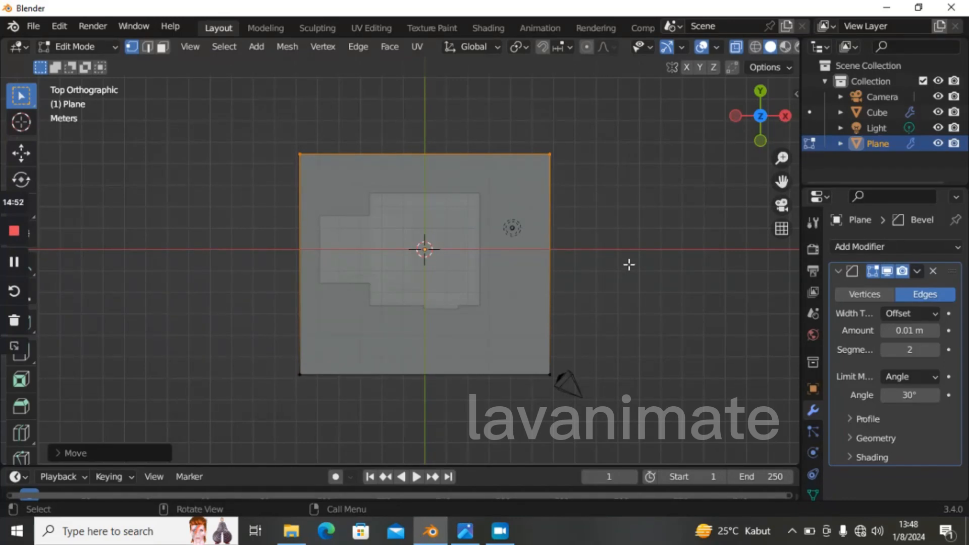
- Move the slab's front-edge vertices along Y toward the building, and return to Object Mode with X-ray off
drag(240, 335, 662, 444)
key(g)
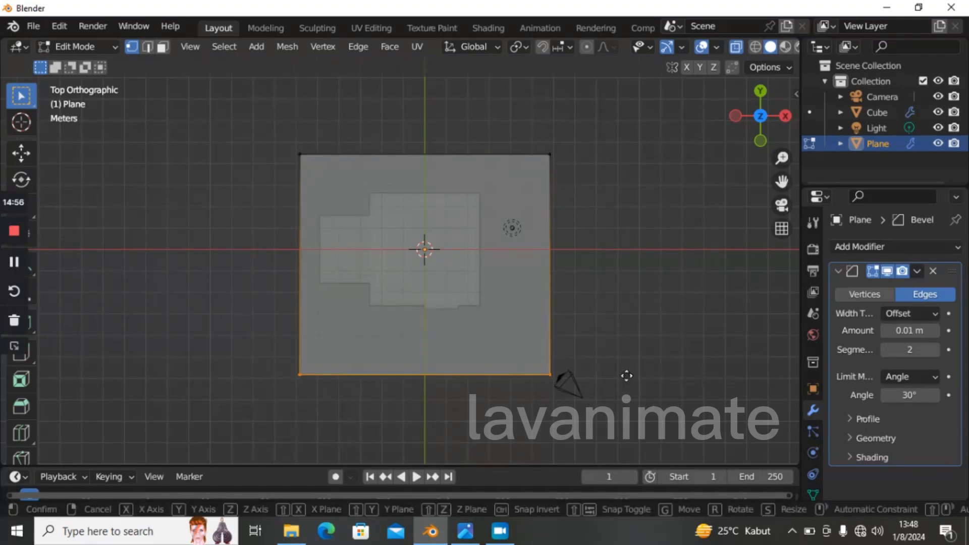
key(z)
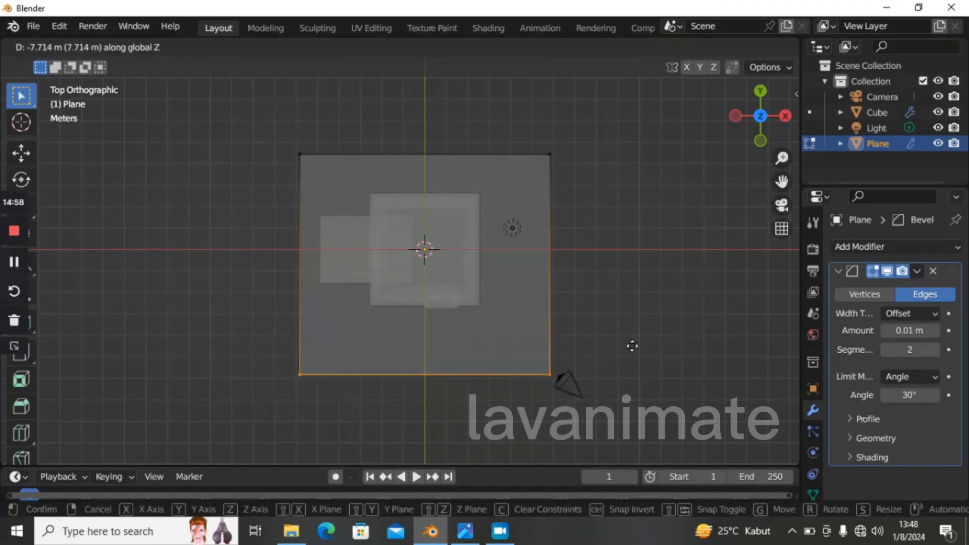
key(y)
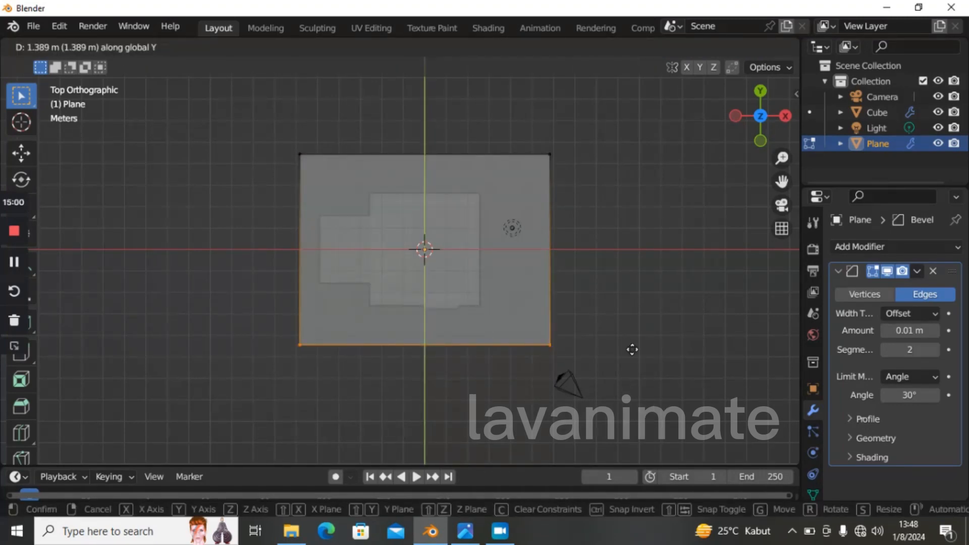
click(632, 355)
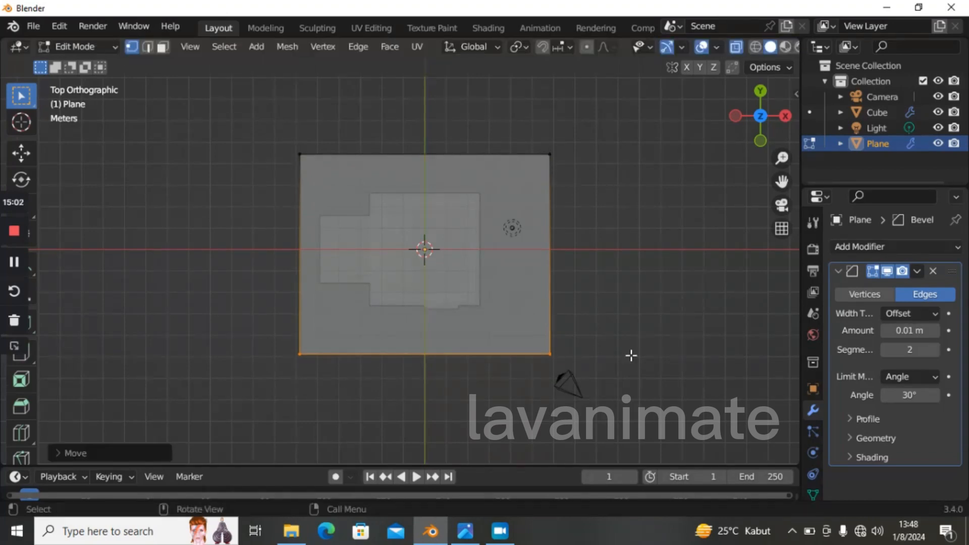
key(Tab)
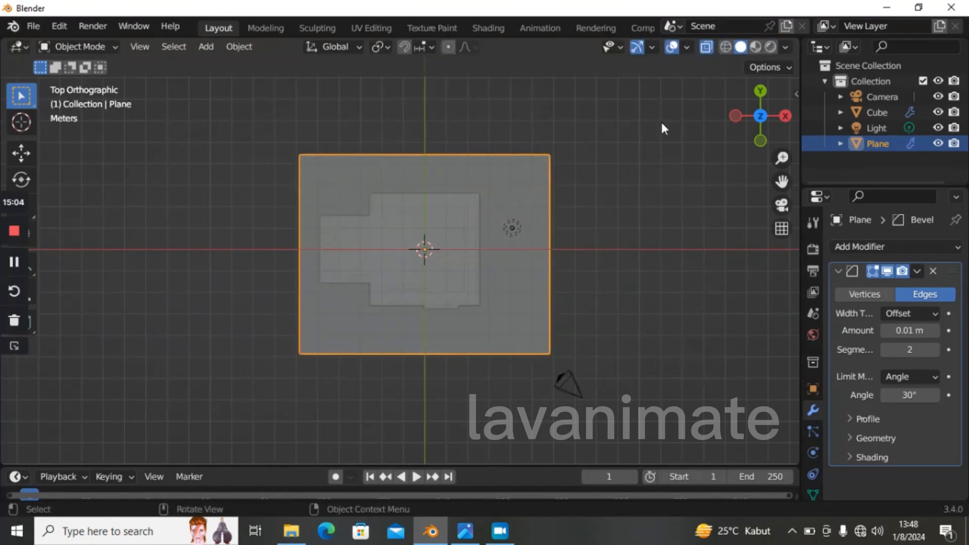
click(706, 47)
scroll(573, 259, up, 1)
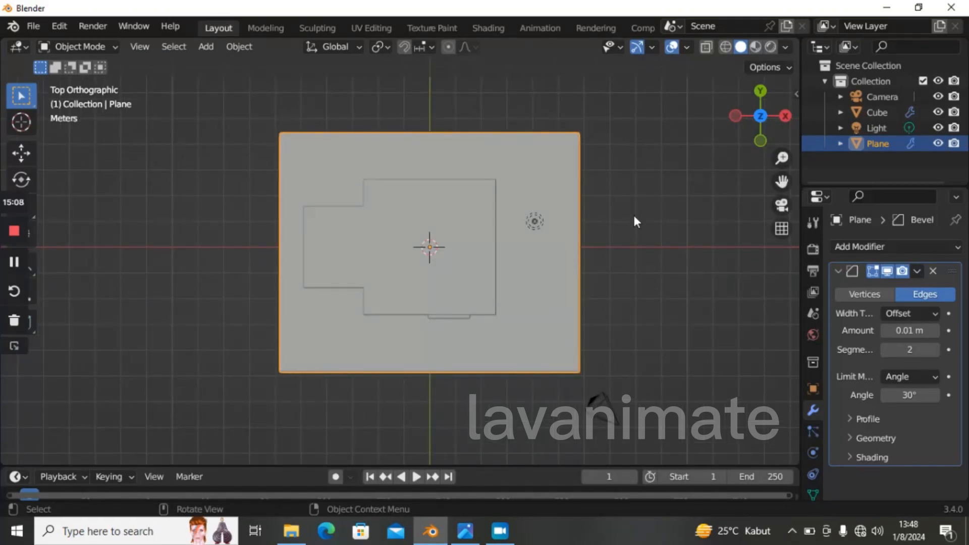
- Place the 3D cursor on the slab at the building's +X side and hide lights and cameras in the viewport
shift+right_click(540, 246)
click(613, 48)
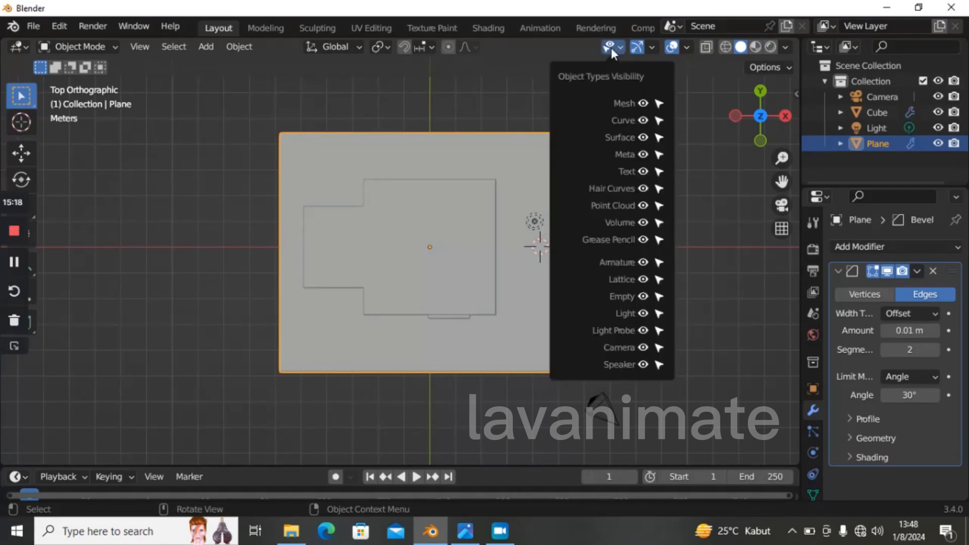
click(643, 314)
click(643, 348)
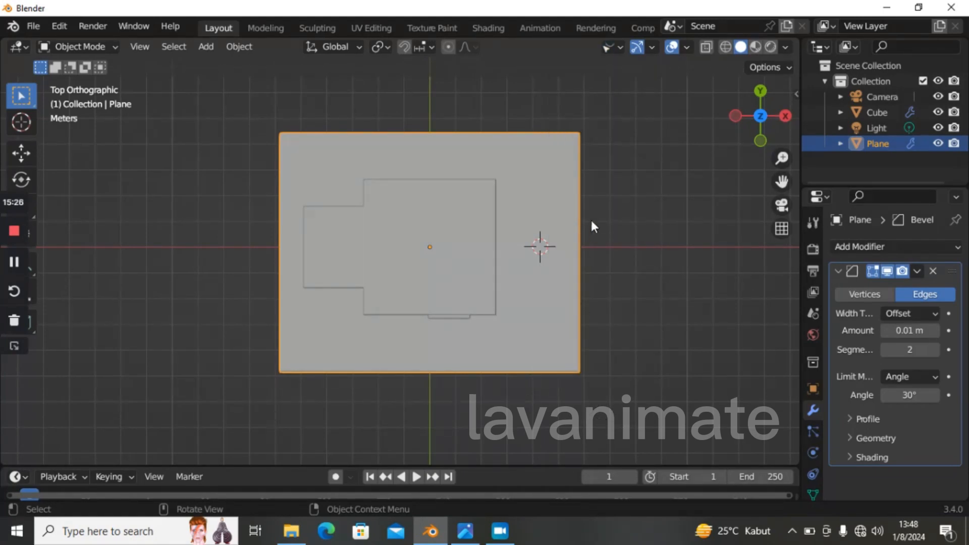
- Add a cube at the 3D cursor and scale it to about 0.17 in X and Y only, forming a thin post
key(grave)
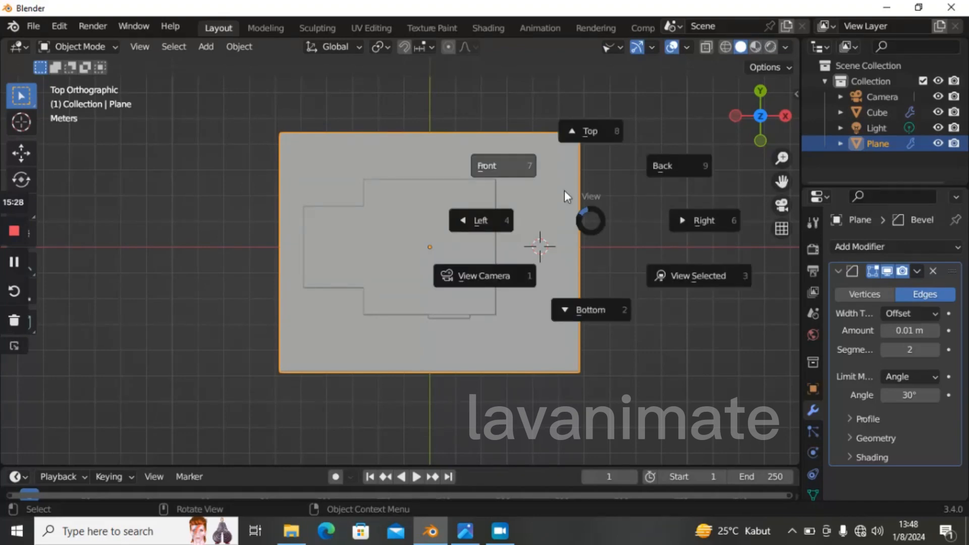
click(564, 189)
scroll(651, 233, up, 3)
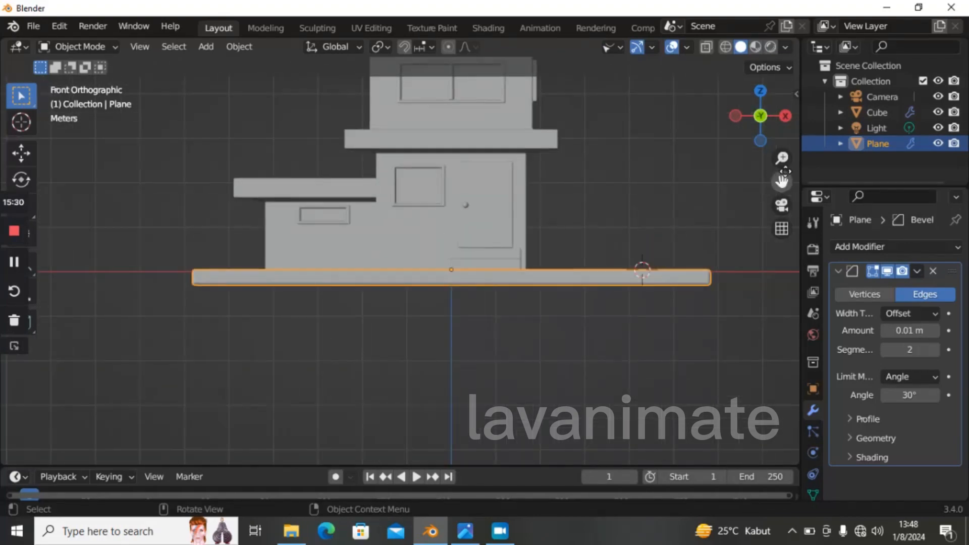
drag(782, 181, 771, 184)
key(shift+a)
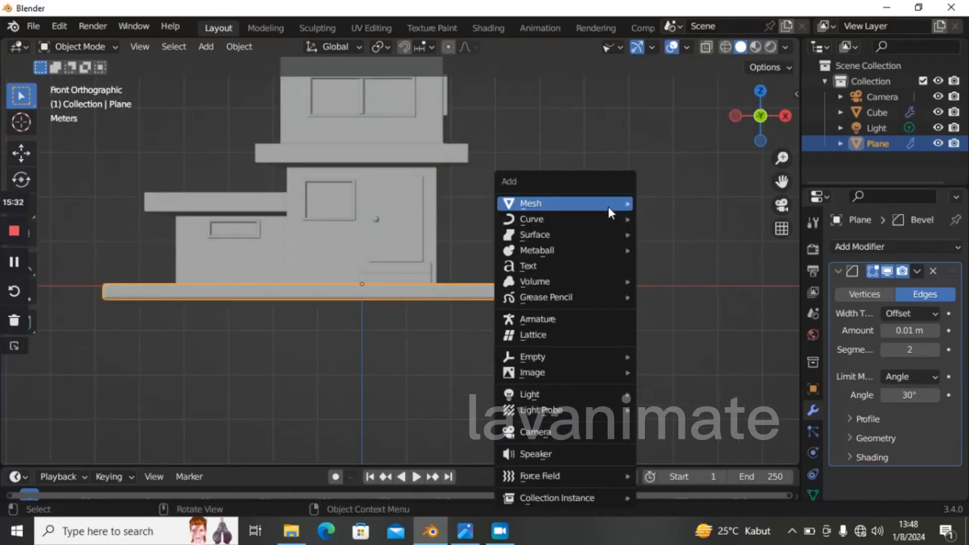
mouse_move(608, 207)
click(684, 221)
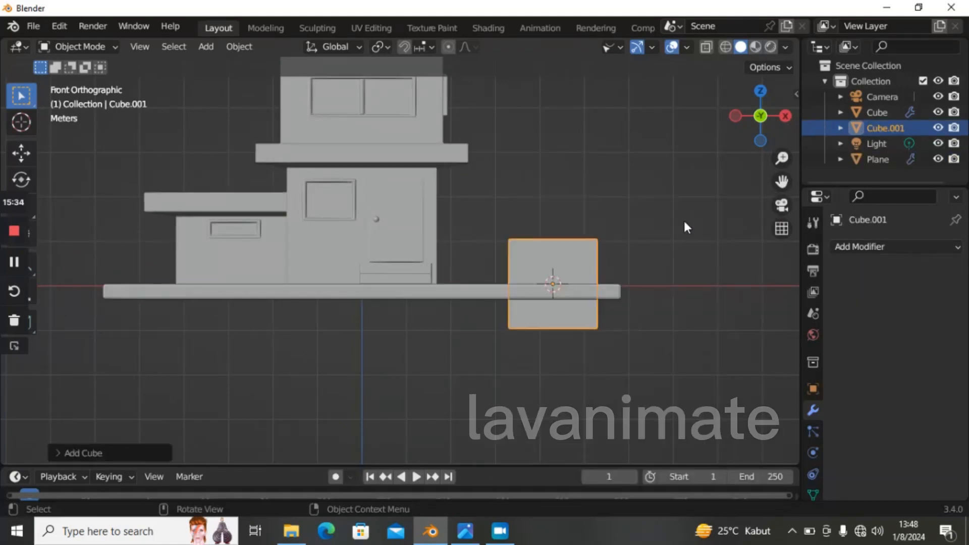
key(s)
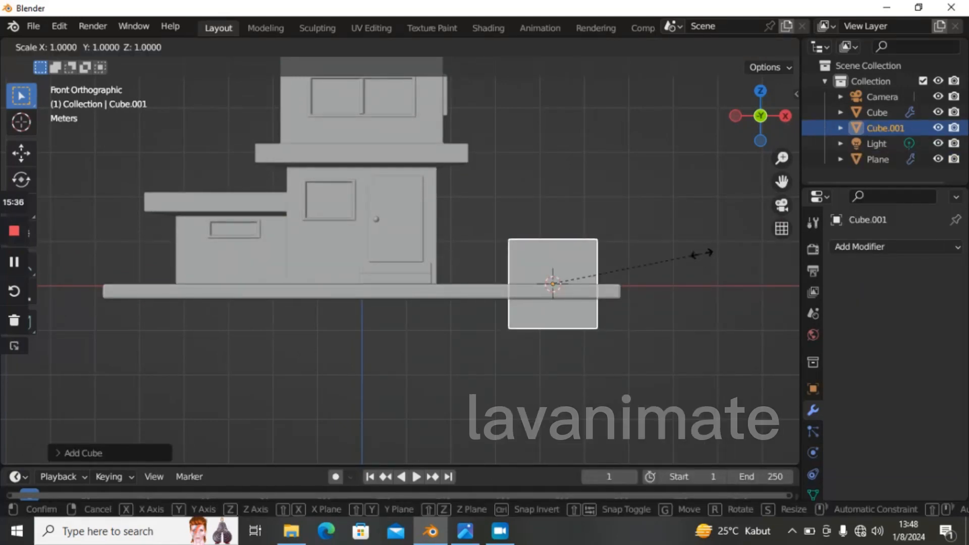
key(shift+z)
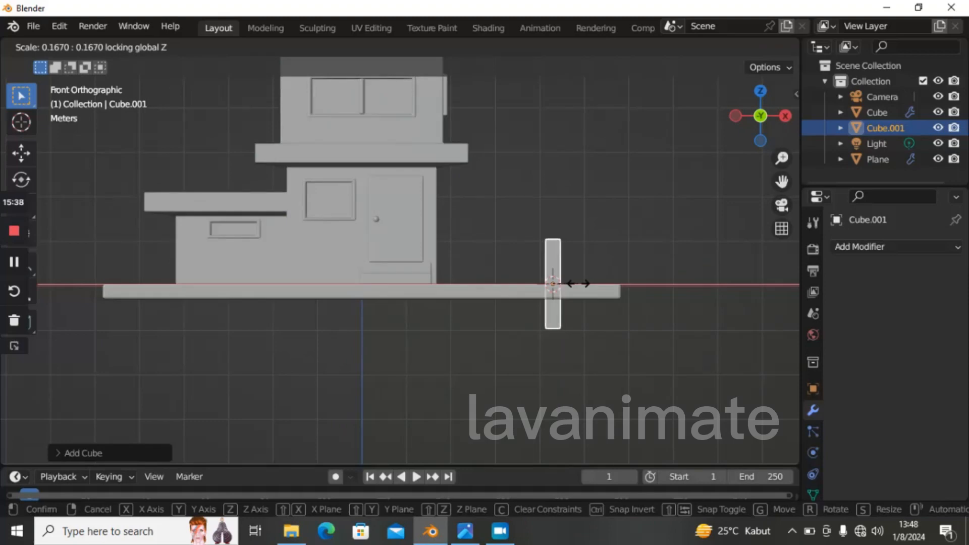
click(580, 284)
- Raise the thin post about 0.93 m along Z so it stands on the slab
drag(782, 183, 683, 183)
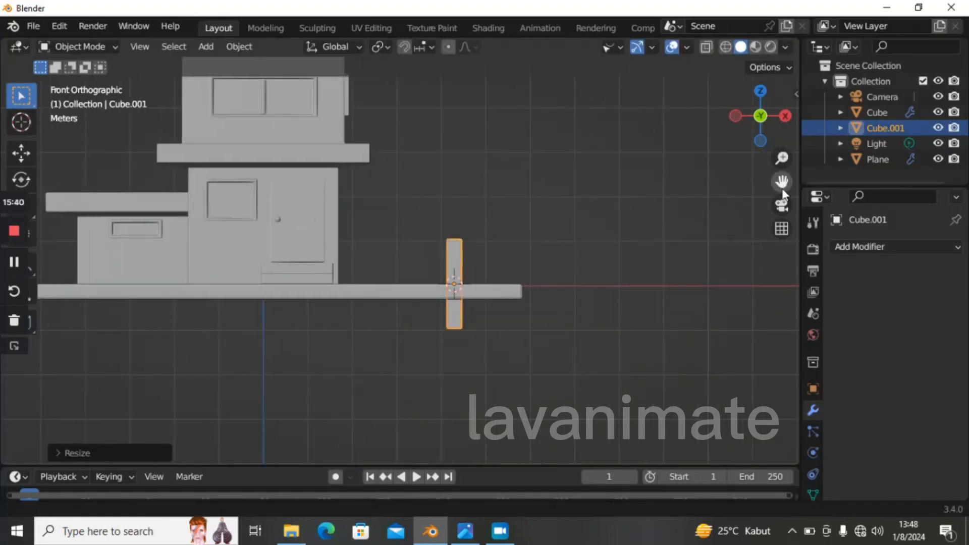
scroll(639, 216, up, 5)
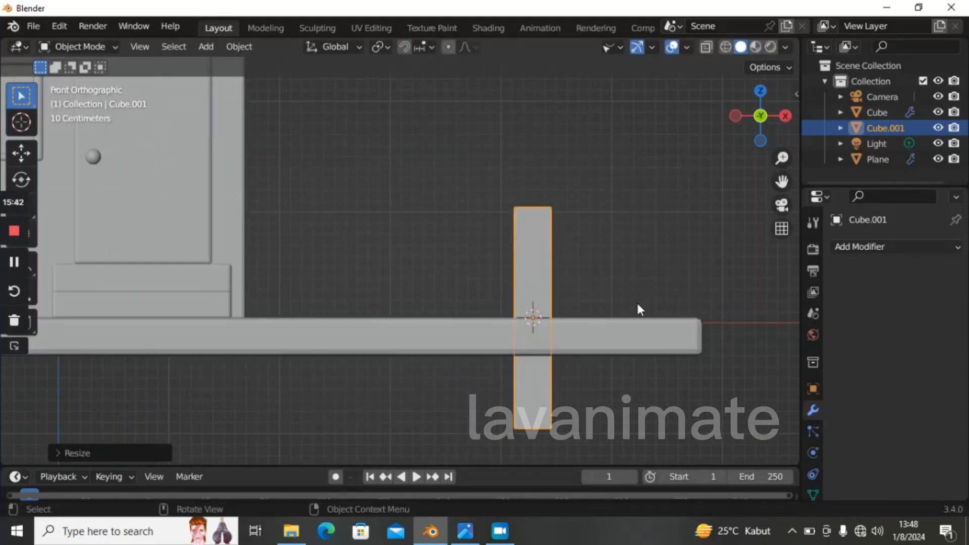
key(g)
key(z)
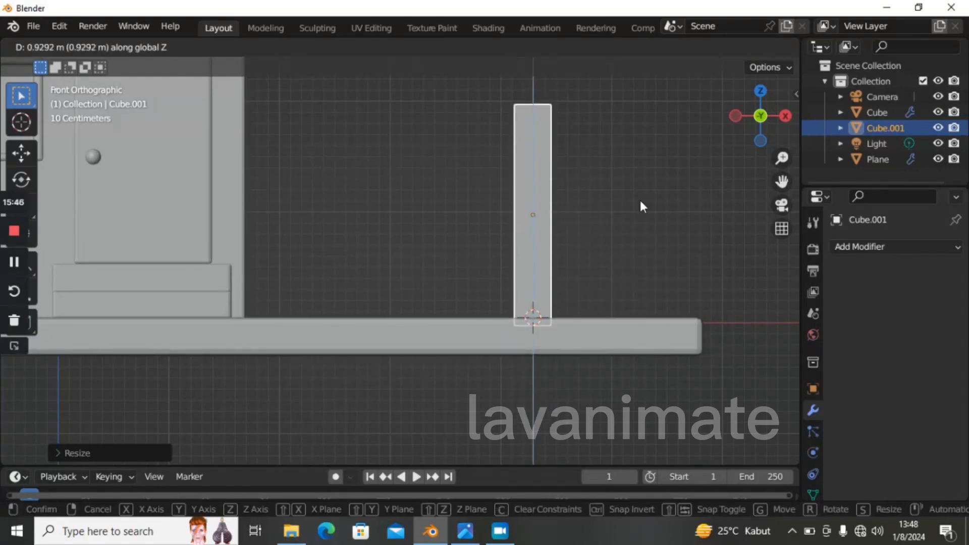
click(640, 198)
- Add a second cube at the 3D cursor and scale it to about 0.75 in X and Y, keeping its height
scroll(640, 198, down, 2)
key(shift+a)
mouse_move(564, 203)
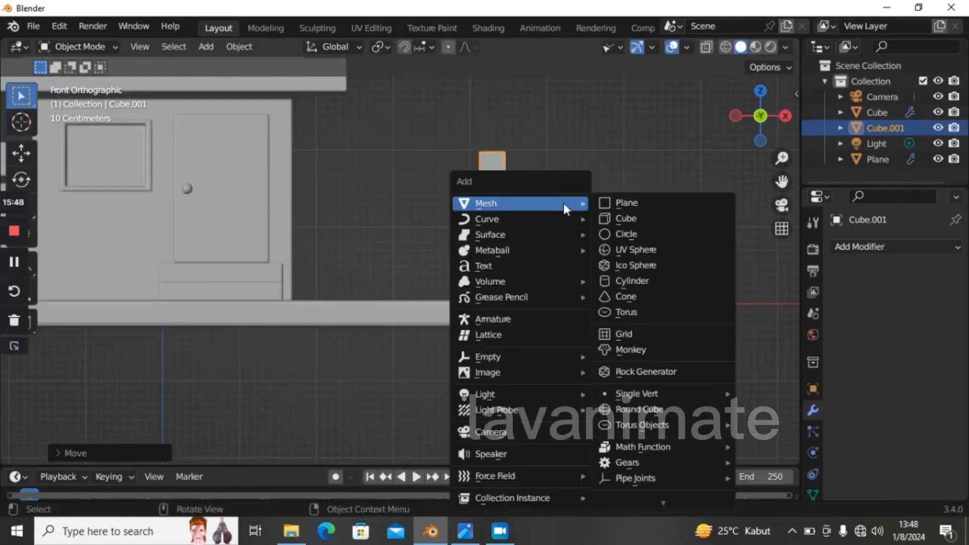
click(680, 222)
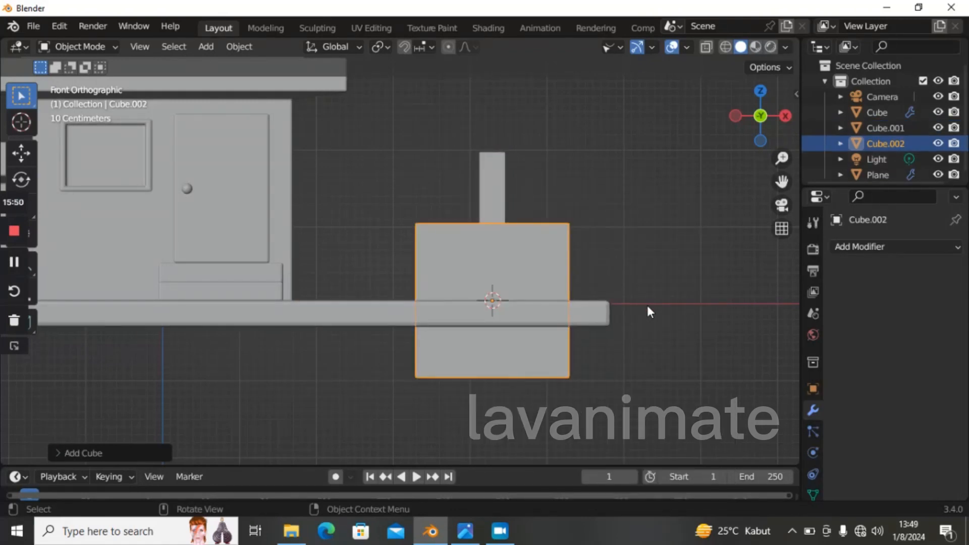
key(s)
key(shift+z)
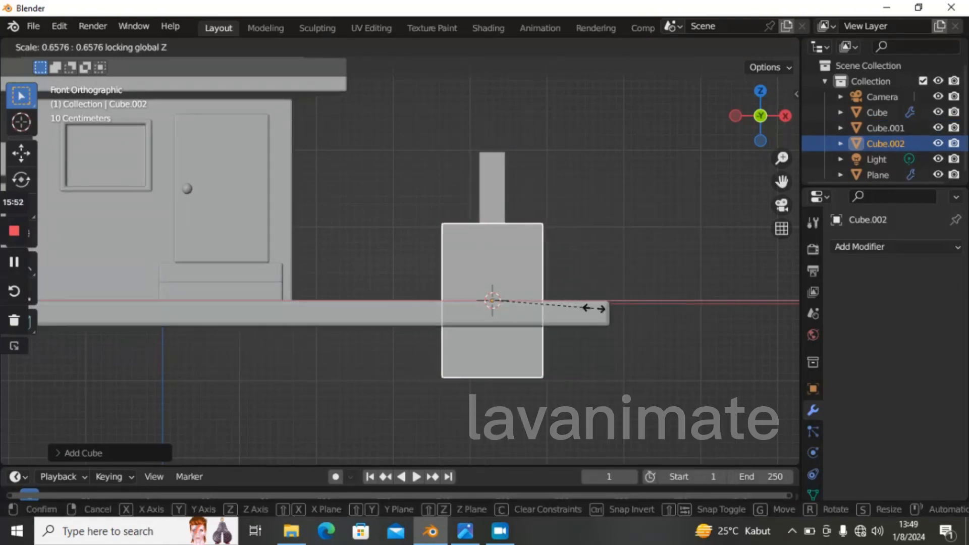
click(608, 300)
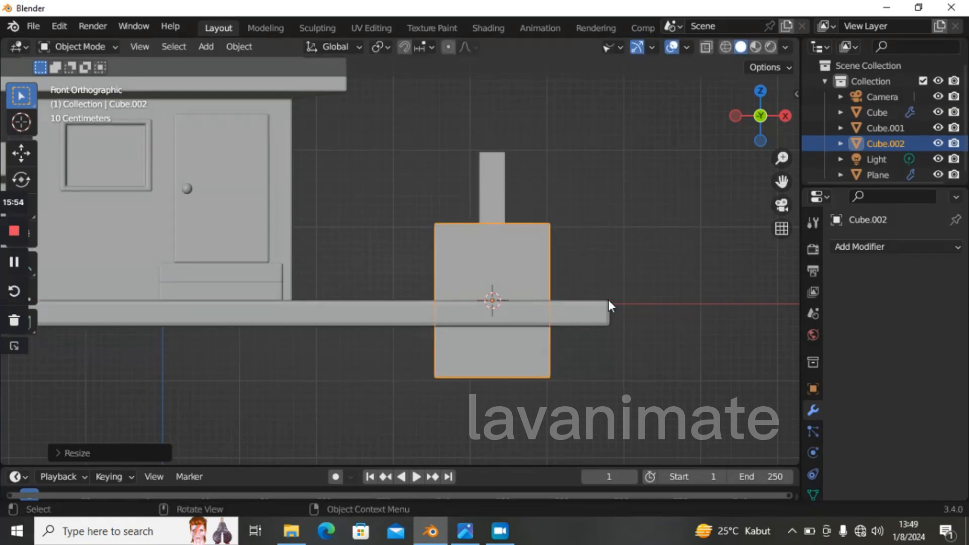
- Raise the second cube about 1.7 m along Z so it sits on the upper part of the post
key(g)
key(z)
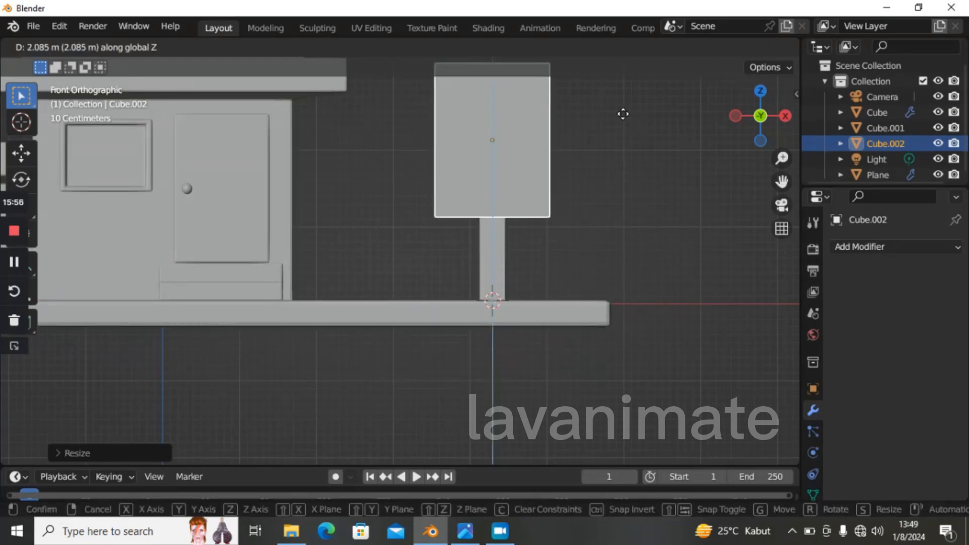
click(624, 169)
- Add a Bevel modifier to the upper block with an amount of 0.02 m and 2 segments
click(896, 246)
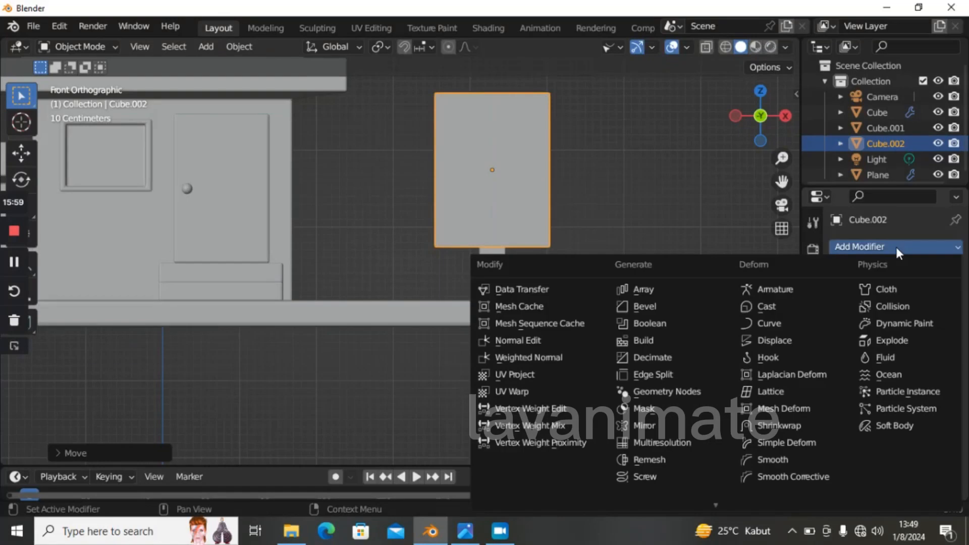
click(656, 305)
drag(926, 331, 888, 332)
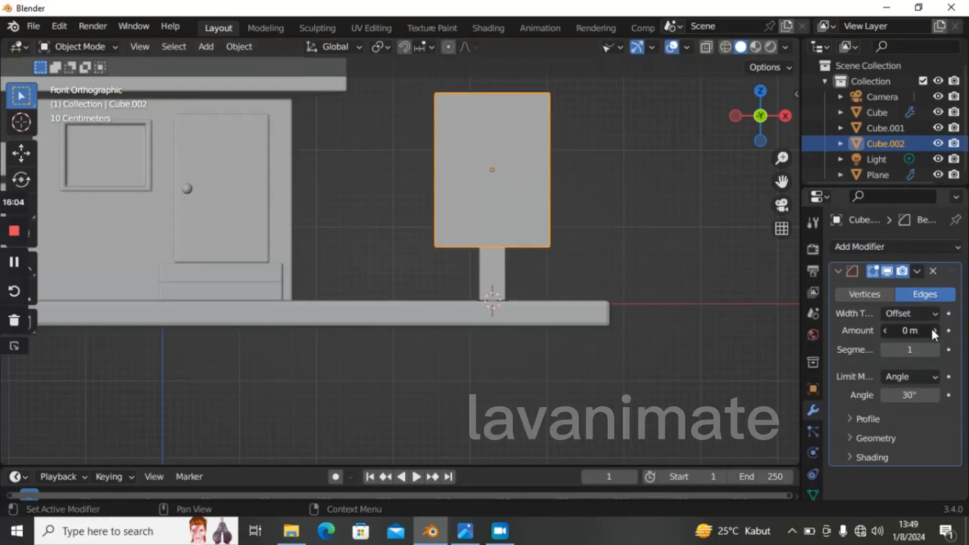
click(934, 330)
click(935, 330)
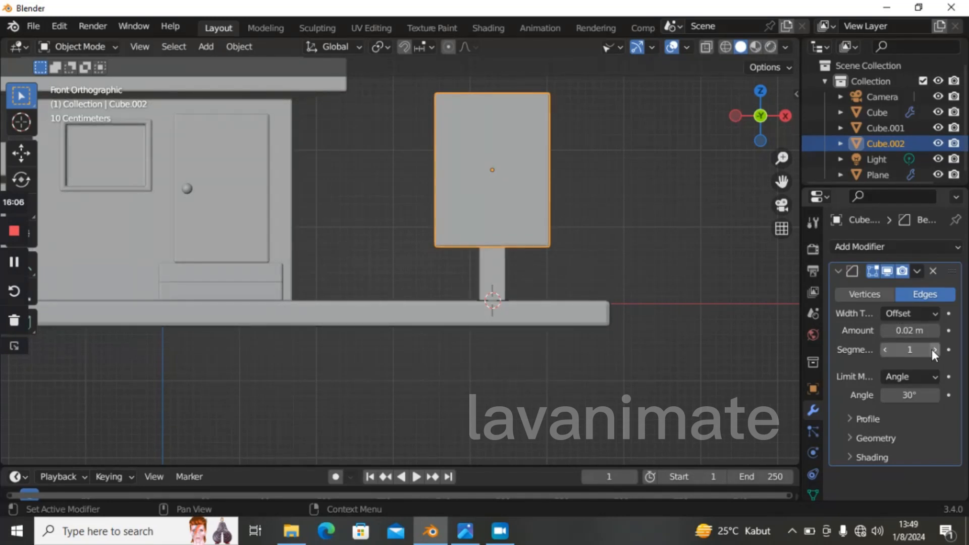
click(934, 349)
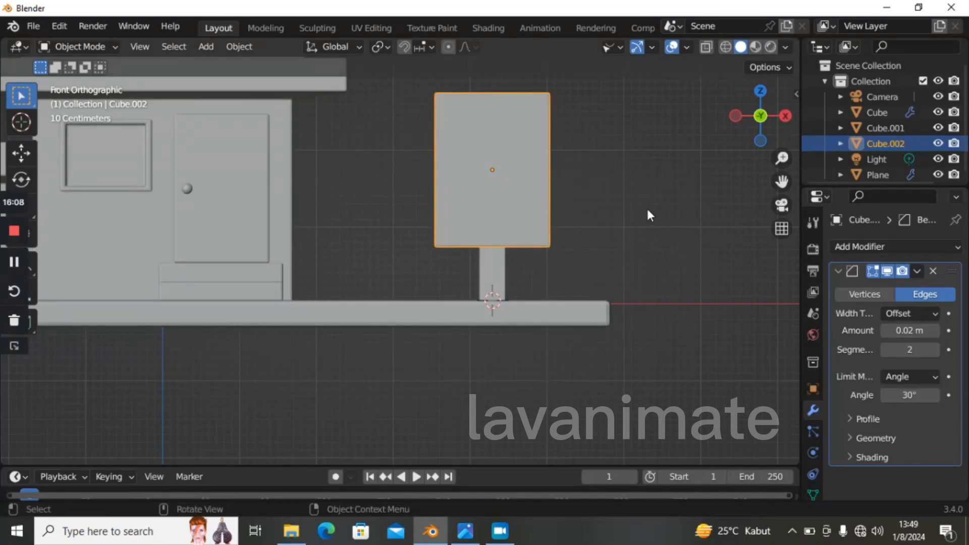
- Select the post and the block together and scale them up uniformly to about 1.3
scroll(650, 202, down, 4)
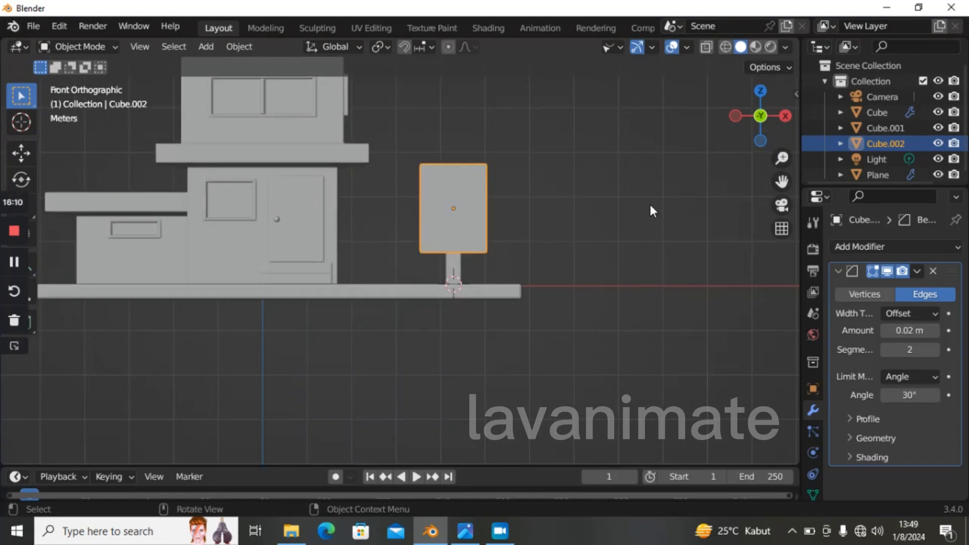
scroll(649, 202, up, 3)
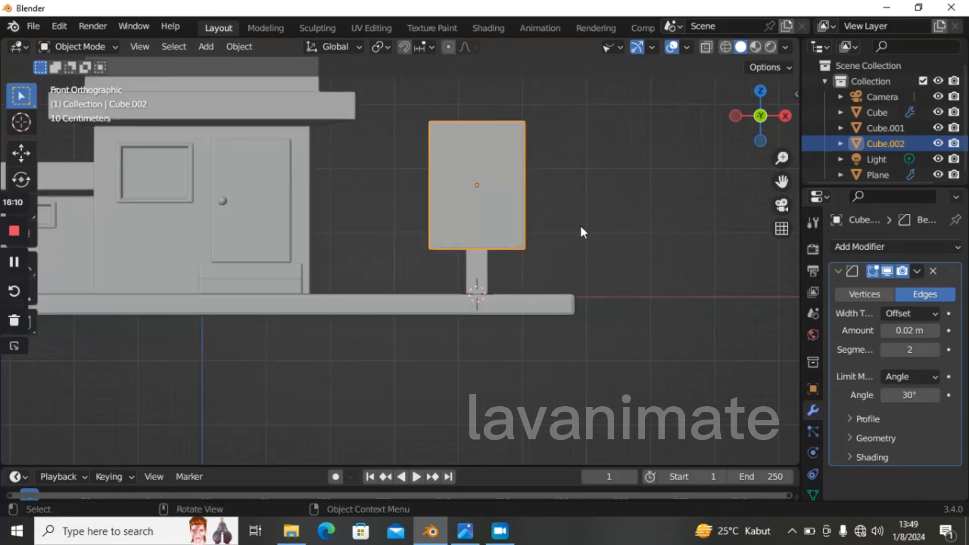
click(492, 244)
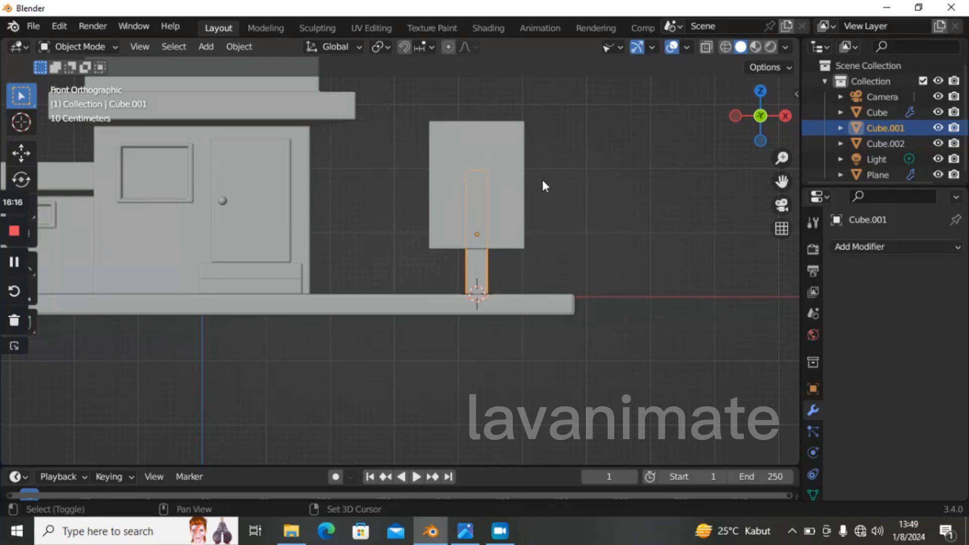
shift+click(521, 181)
scroll(615, 164, down, 1)
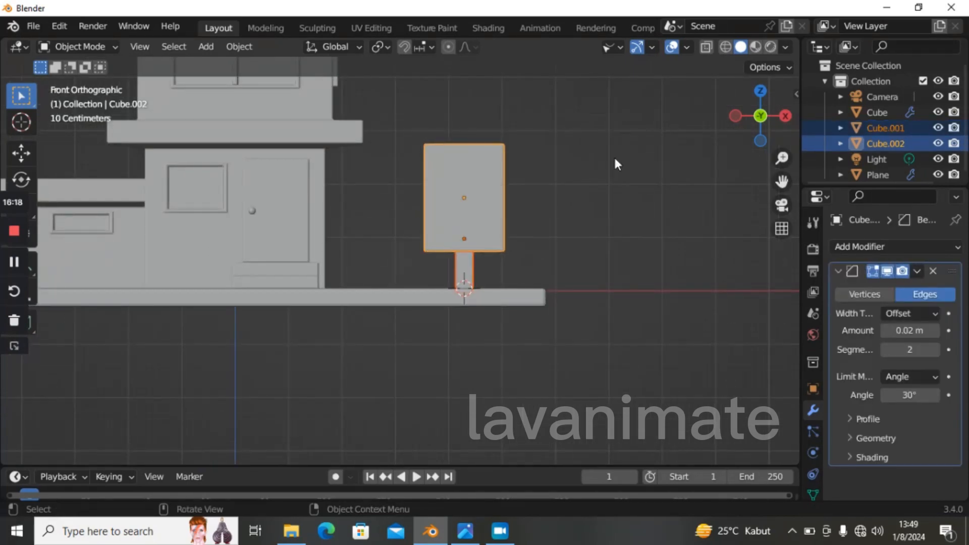
key(s)
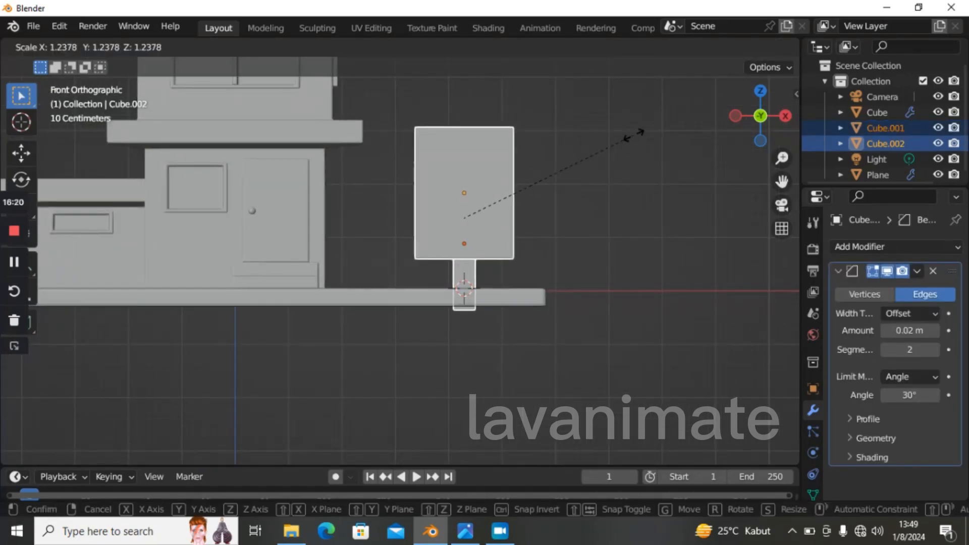
click(644, 128)
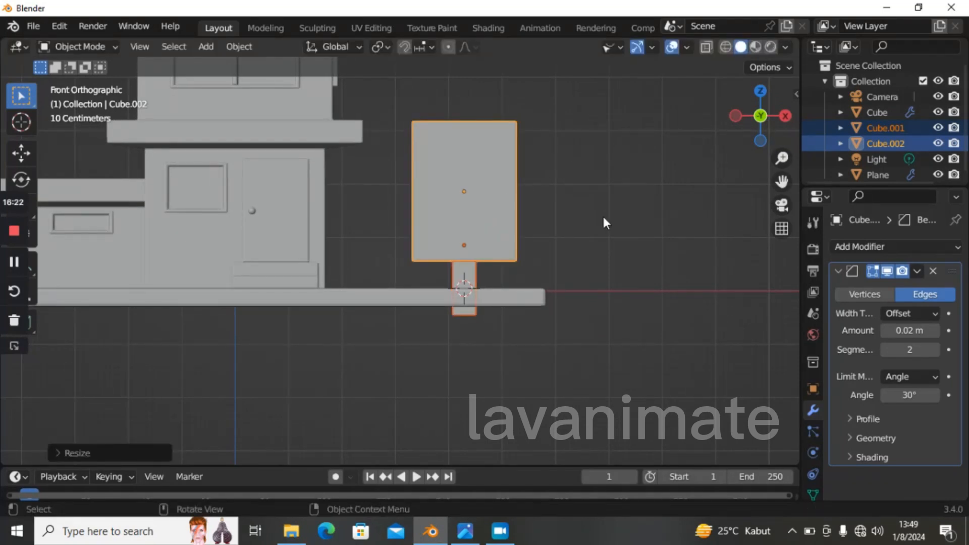
- Raise the scaled post and block about 0.44 m along Z so the post stands on the slab
scroll(602, 214, up, 3)
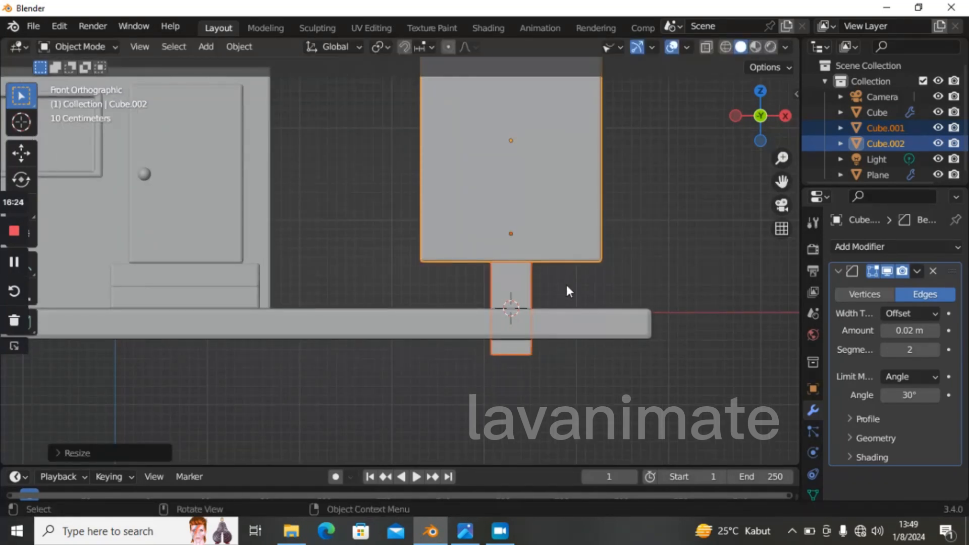
key(g)
key(z)
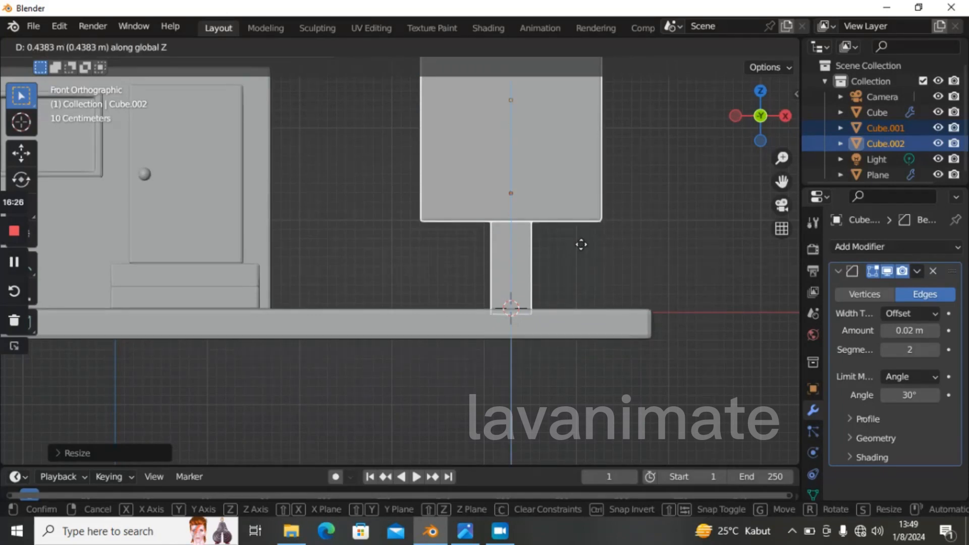
click(582, 245)
scroll(650, 257, down, 4)
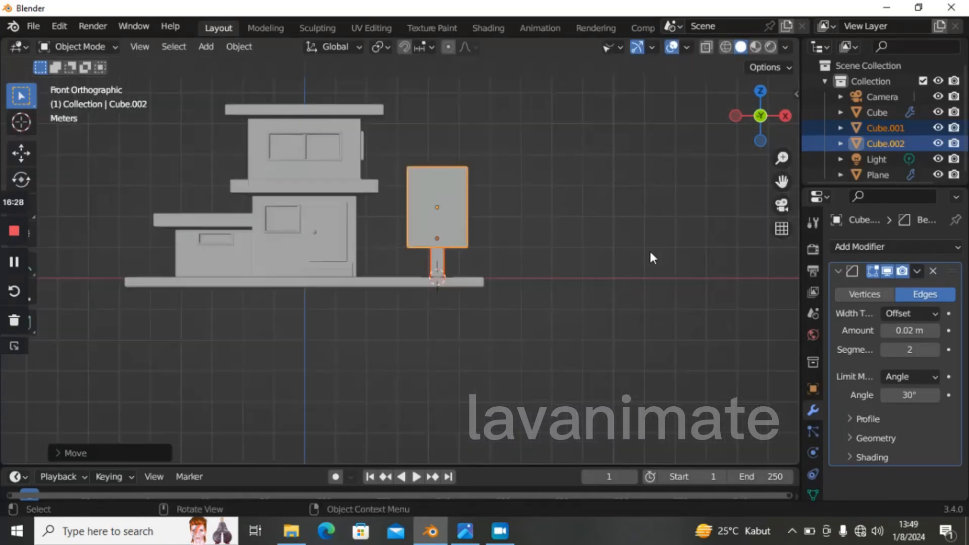
- Duplicate the post and block and shift the copy about -1.08 m along X
key(grave)
click(649, 213)
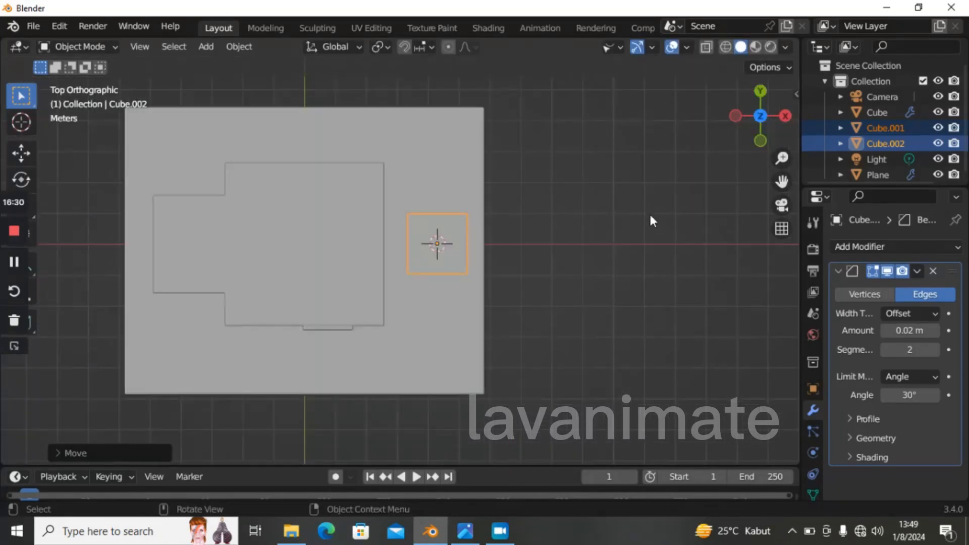
key(grave)
click(628, 198)
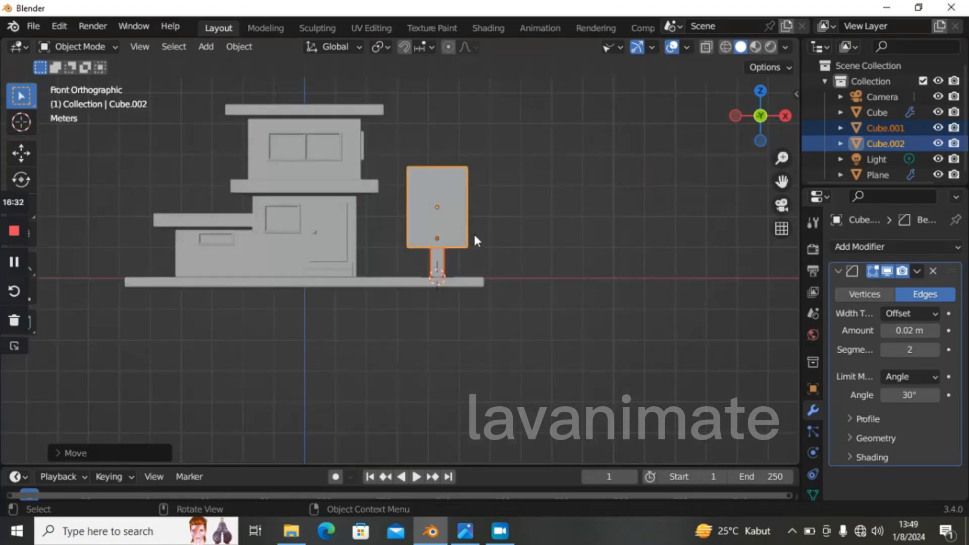
scroll(473, 232, up, 2)
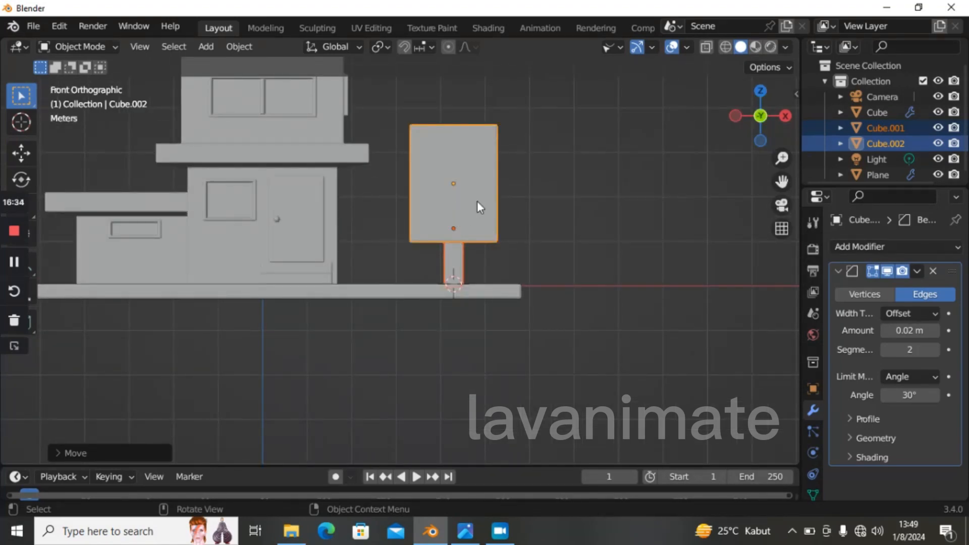
key(shift+d)
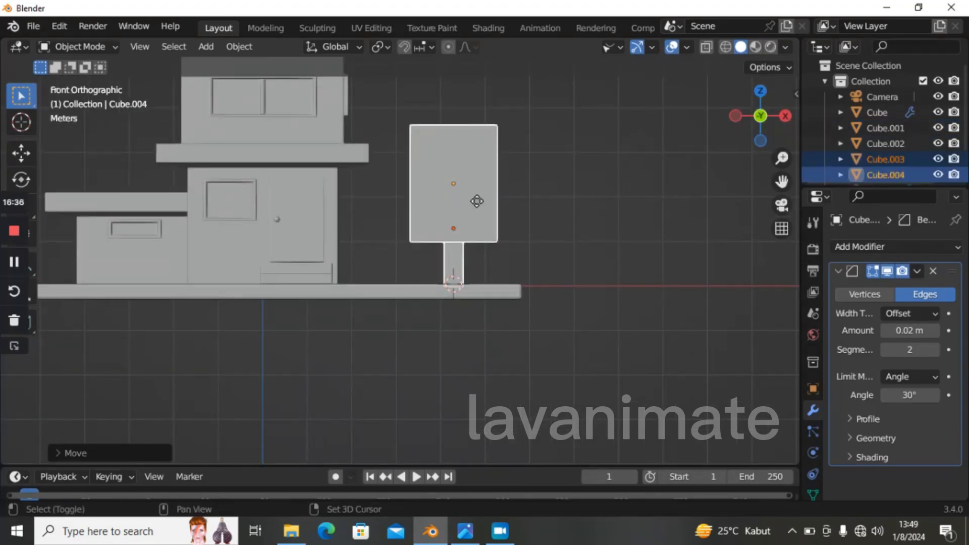
key(x)
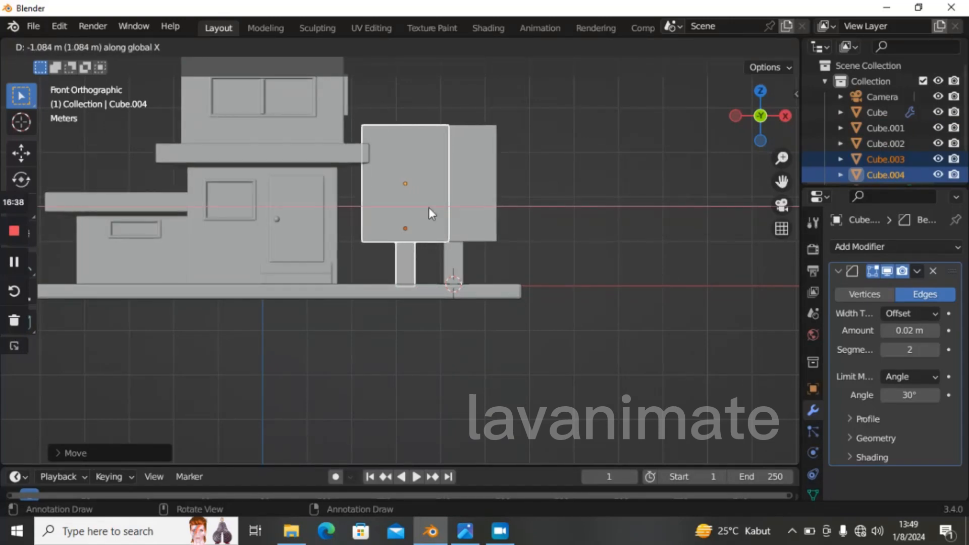
click(429, 208)
- Scale the copied tree down to about 0.77 and lower it about 0.4 m along Z onto the slab
key(s)
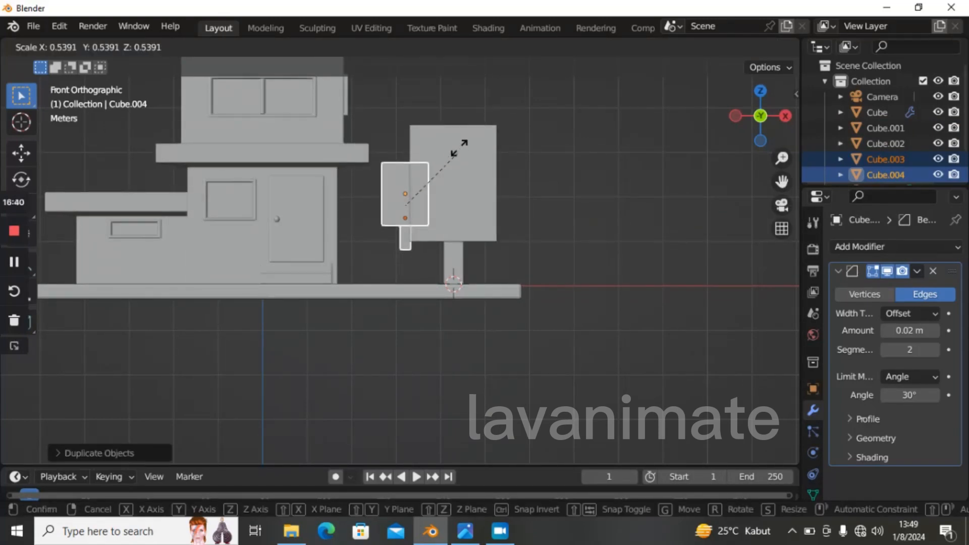
click(475, 126)
scroll(480, 153, up, 5)
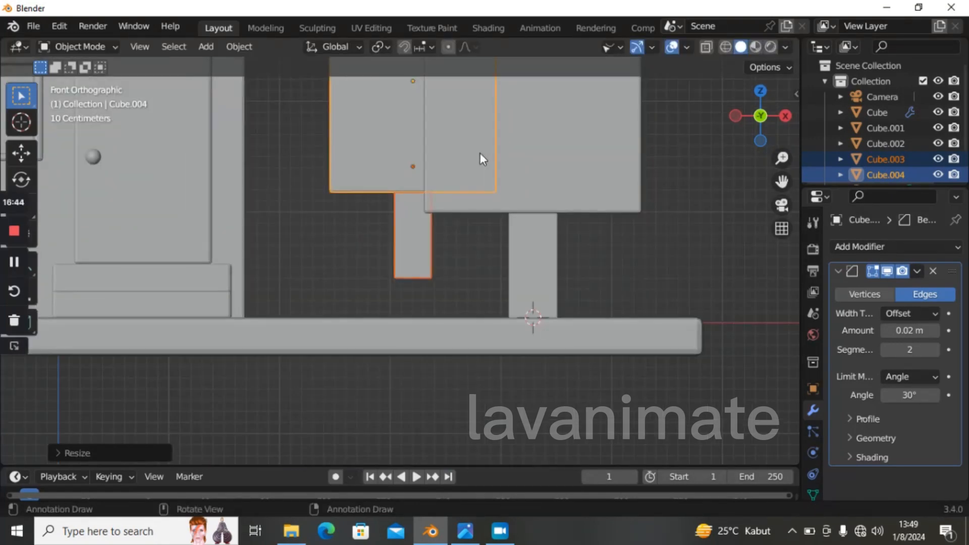
key(g)
key(z)
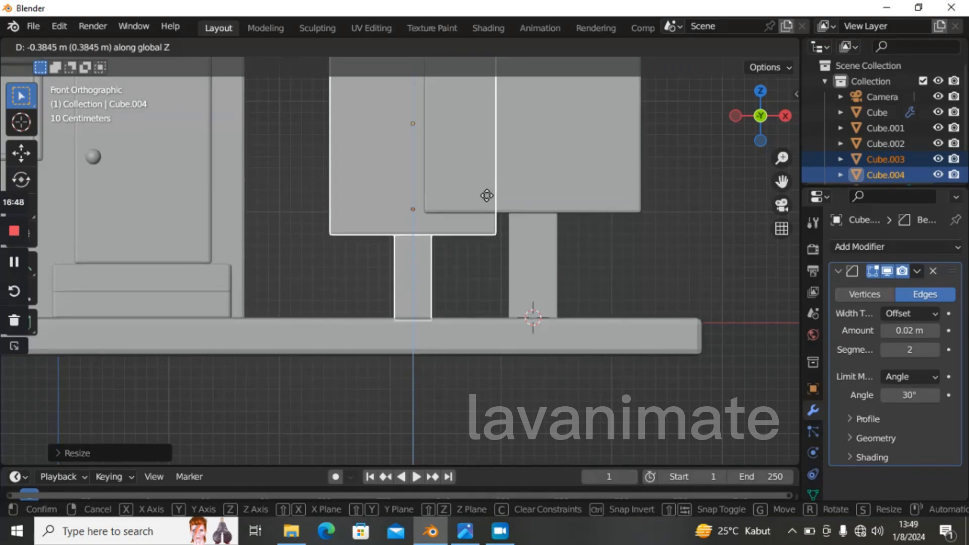
- In top view, move the smaller tree about 0.7 m in X and -2.2 m in Y, in front of the larger one
key(grave)
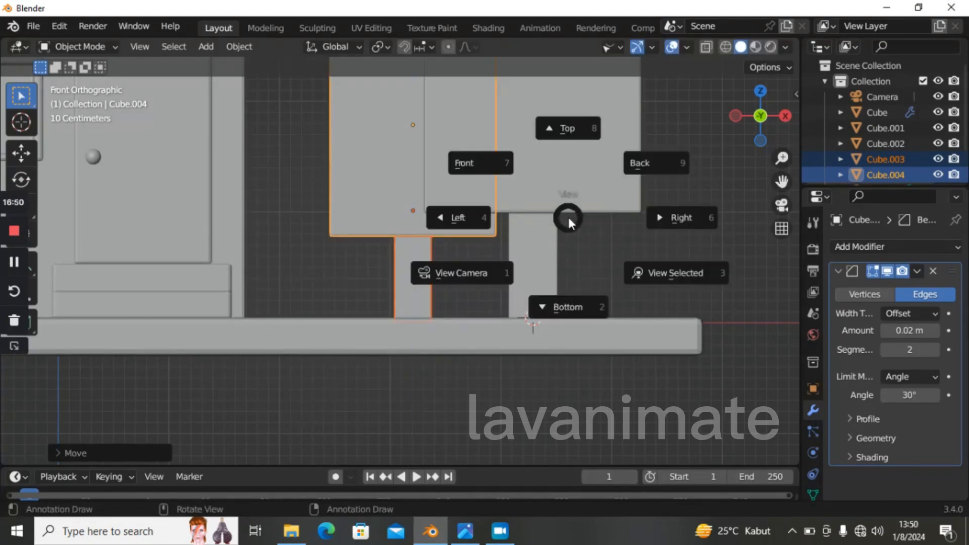
click(571, 192)
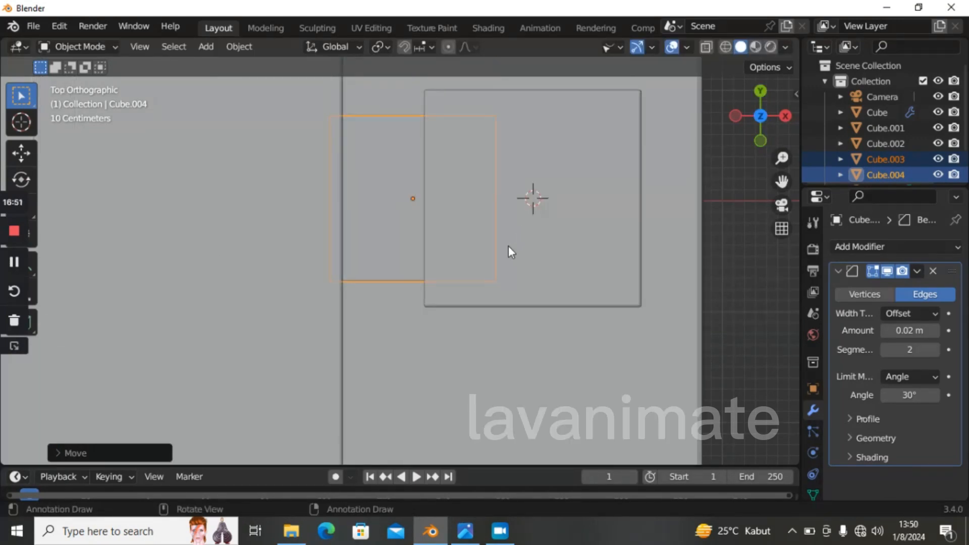
scroll(508, 246, down, 6)
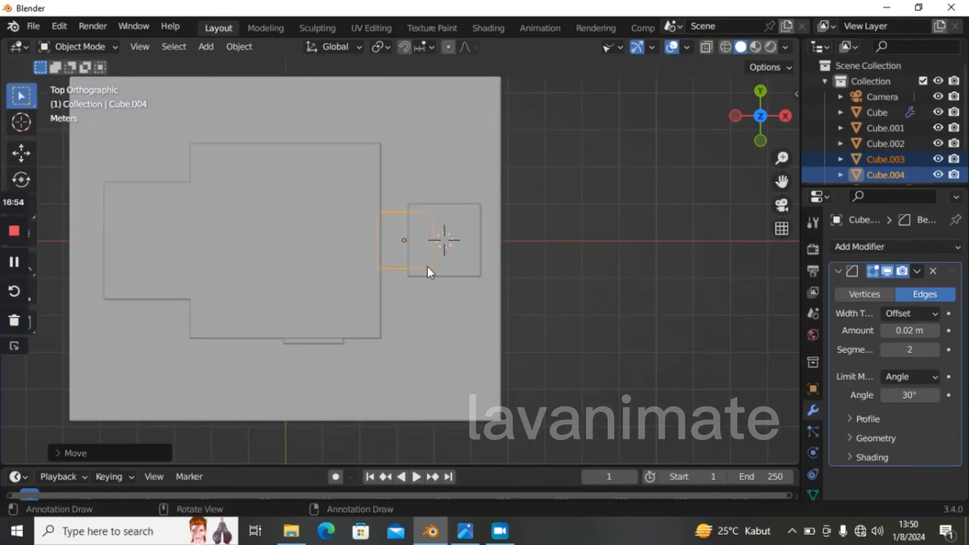
key(g)
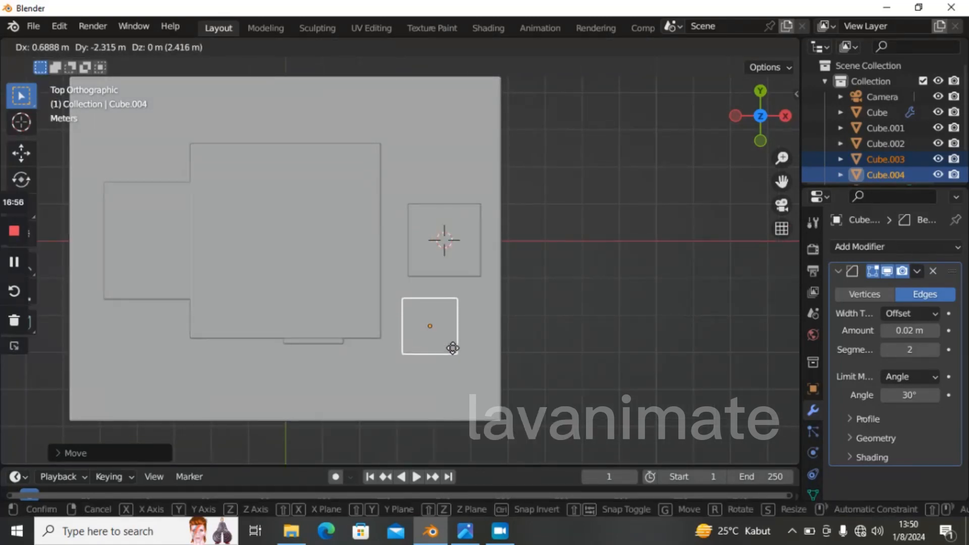
click(453, 348)
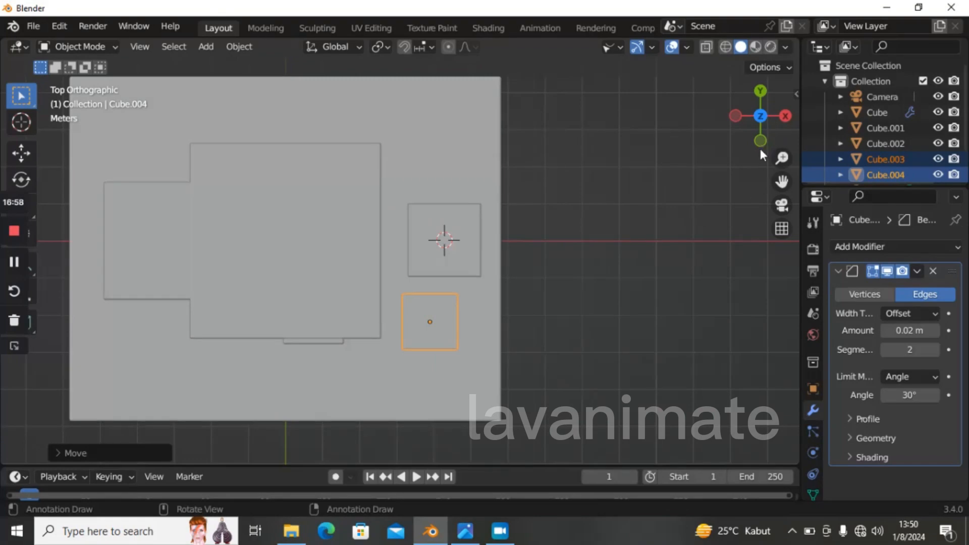
- Select the larger tree's block and post and move them about 0.1 m in X and 1.05 m in Y in top view
drag(760, 119, 742, 106)
drag(641, 298, 662, 290)
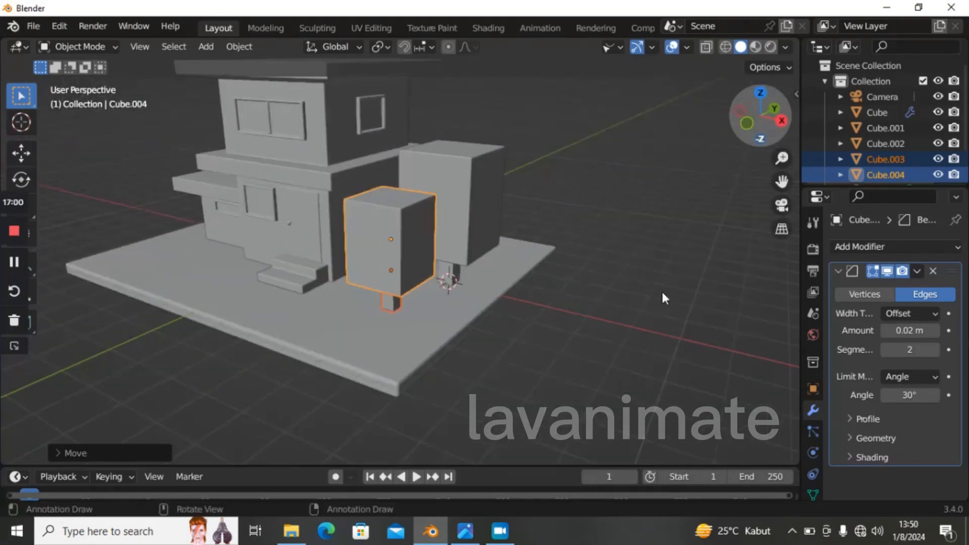
click(636, 286)
click(465, 225)
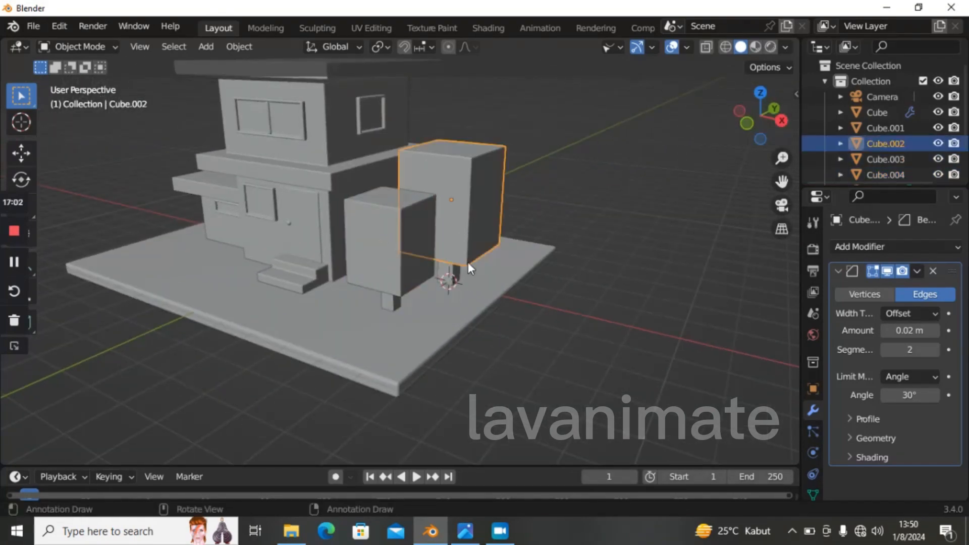
shift+click(447, 272)
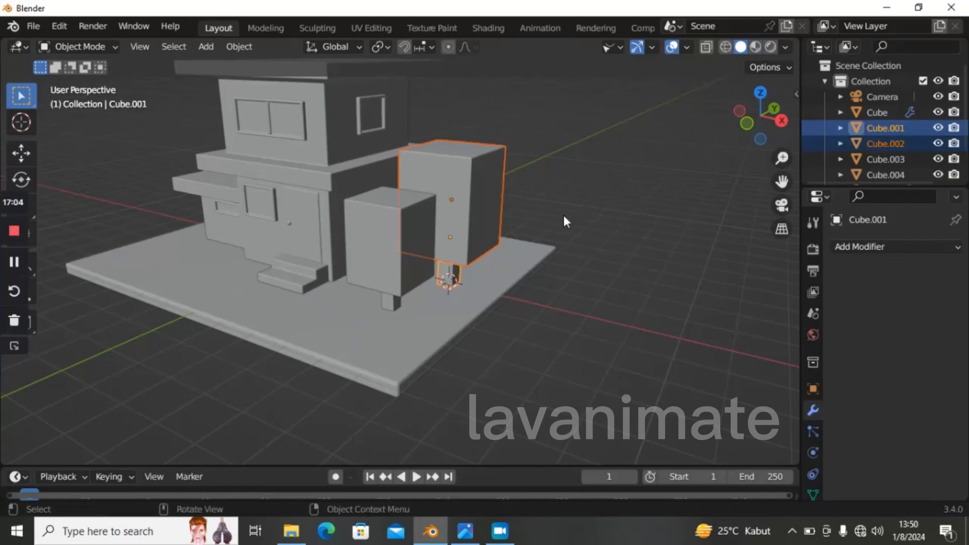
key(grave)
click(563, 180)
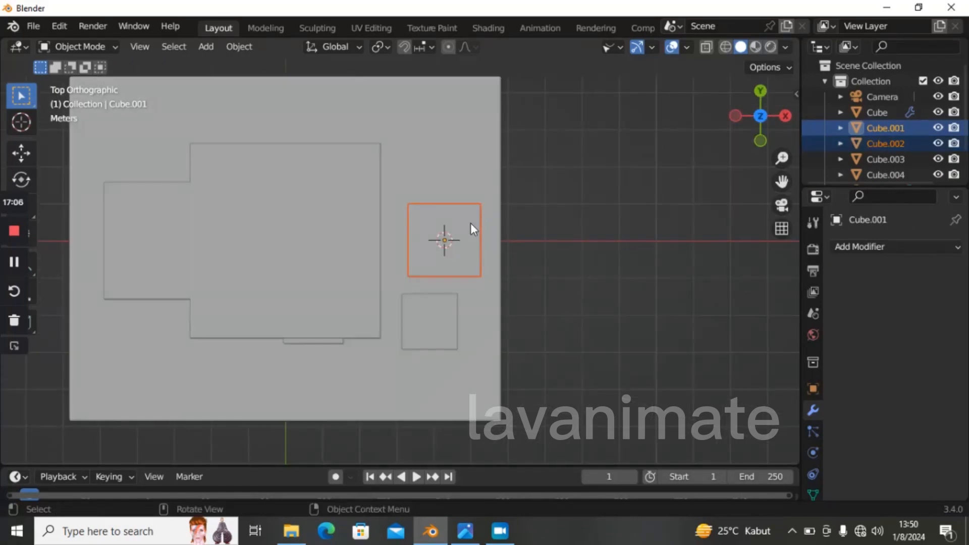
key(g)
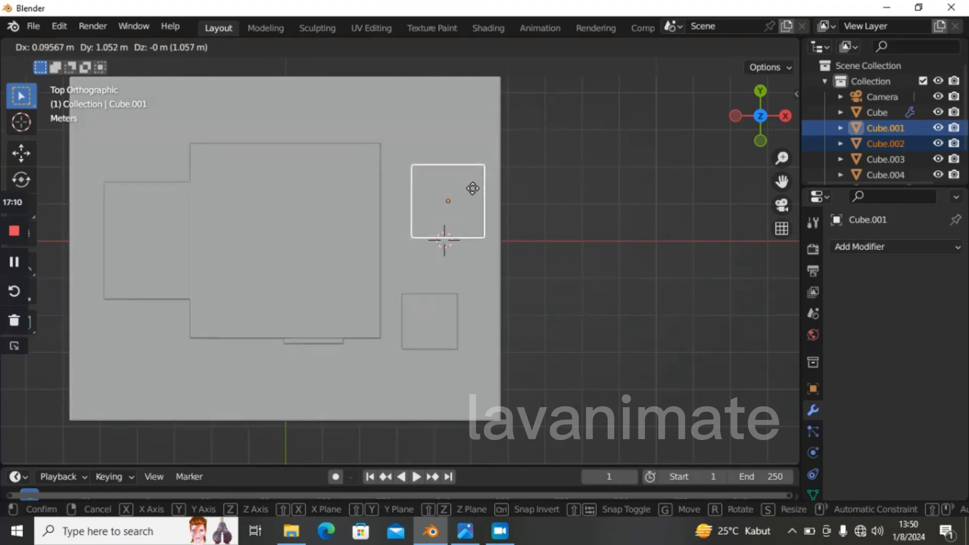
click(471, 188)
- Select the smaller tree's block and post, move them about 0.1 m in X and 0.7 m in Y in top view, and deselect everything
drag(766, 135, 745, 111)
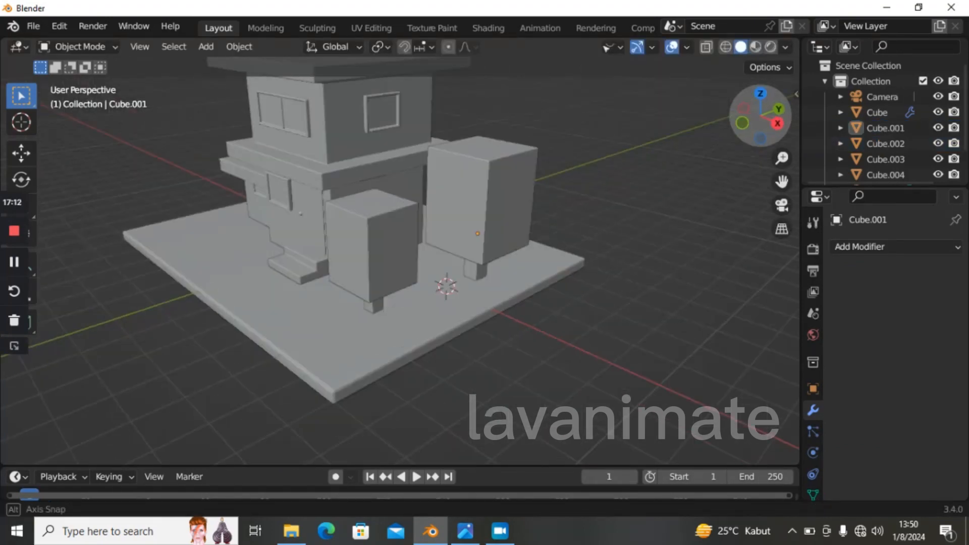
click(374, 261)
shift+click(373, 258)
key(grave)
click(484, 222)
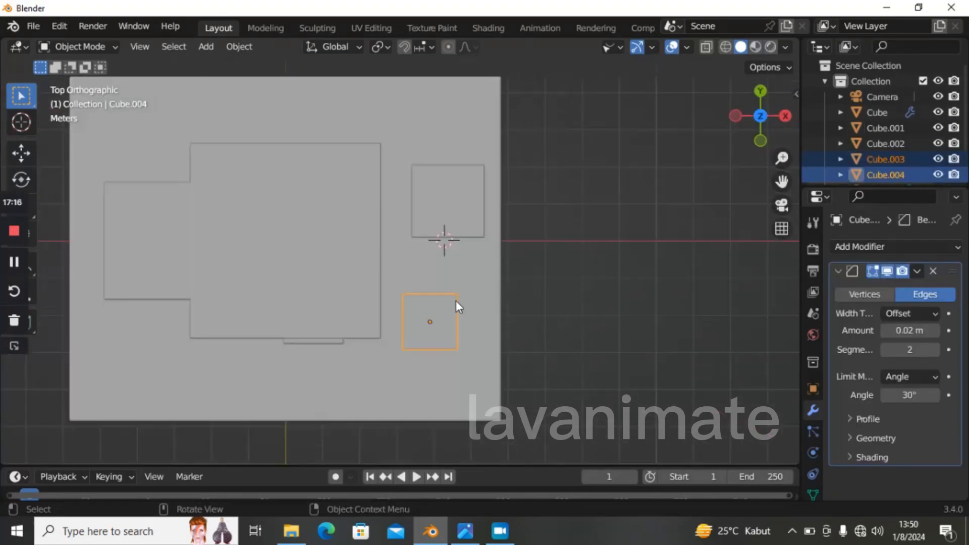
key(g)
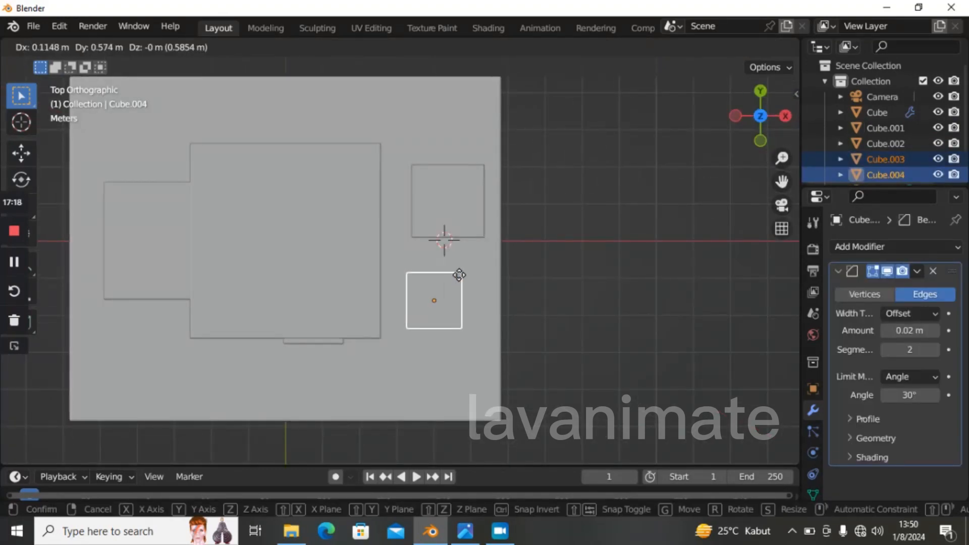
click(459, 274)
click(652, 341)
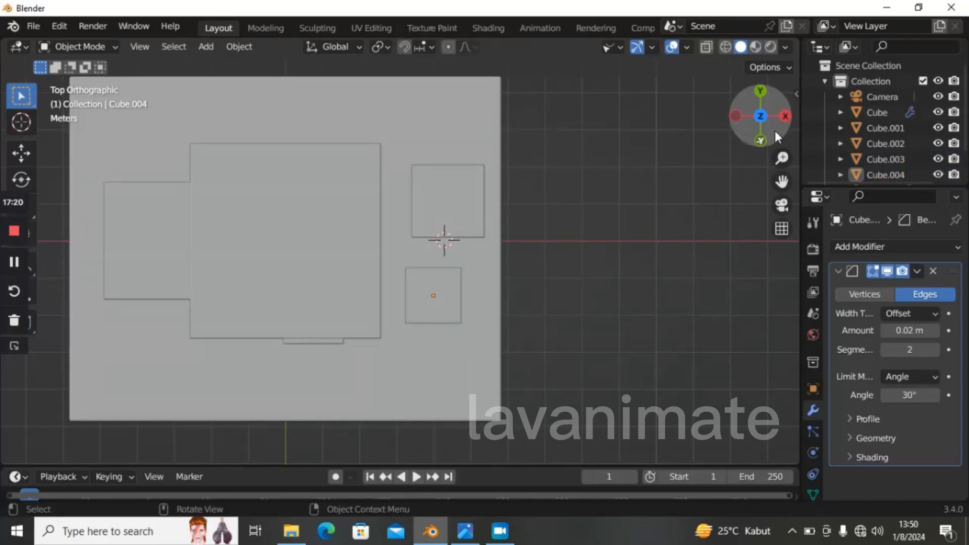
drag(767, 127, 847, 200)
scroll(690, 220, down, 2)
scroll(592, 235, up, 1)
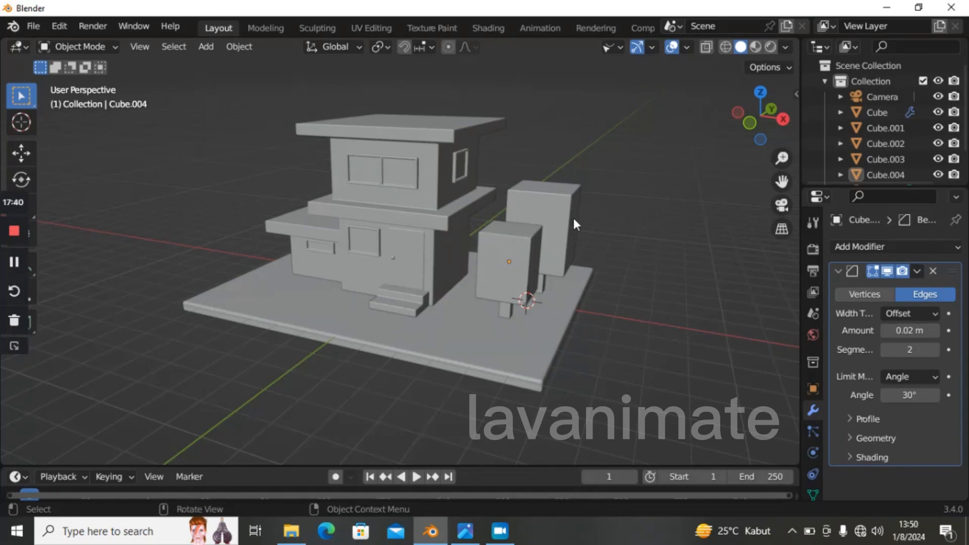
scroll(436, 227, up, 2)
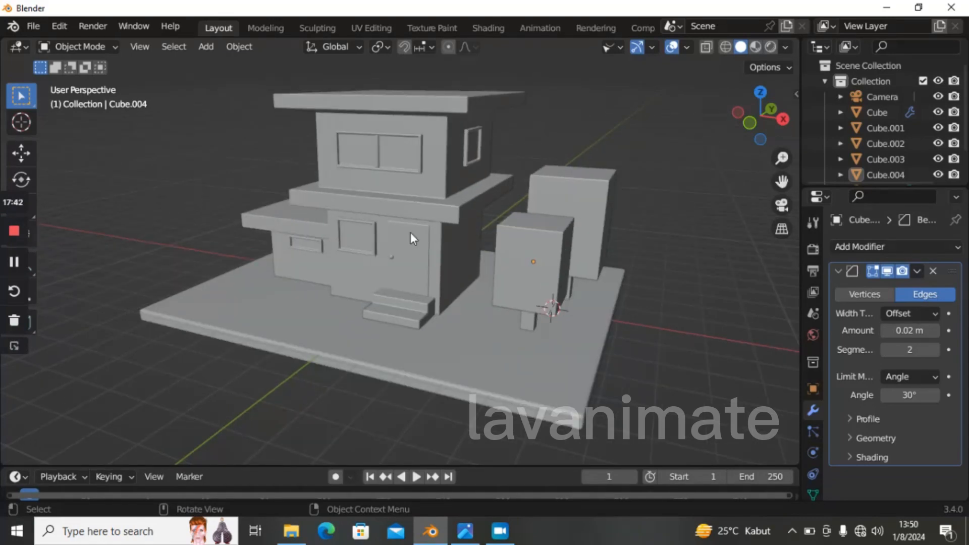
scroll(410, 233, down, 1)
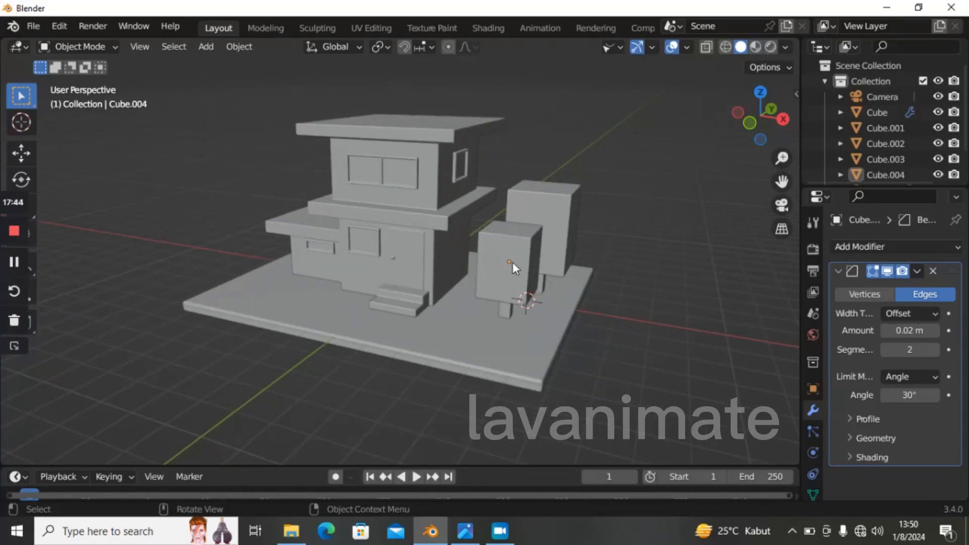